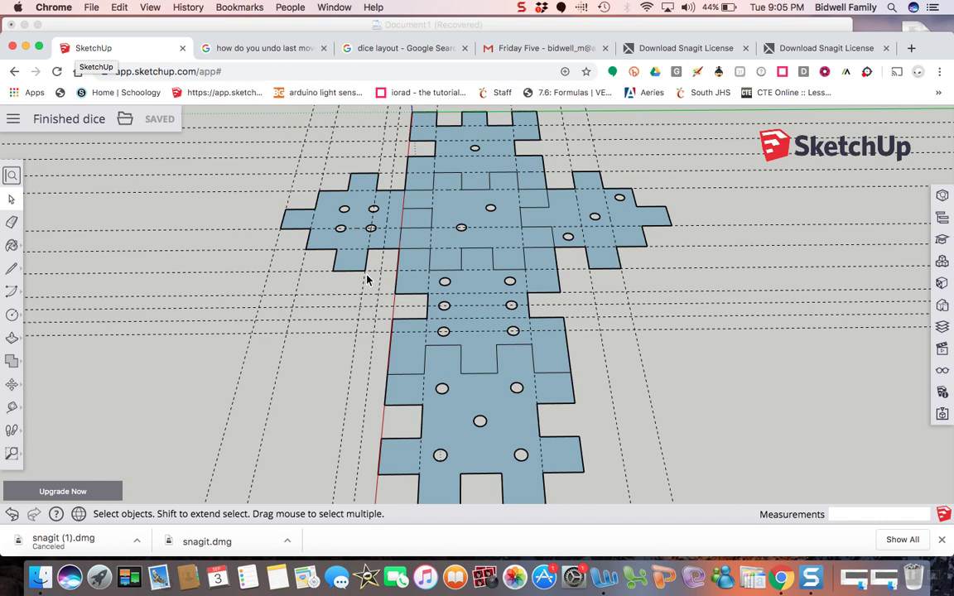
{"action": "left_click", "coordinate": [12, 453]}
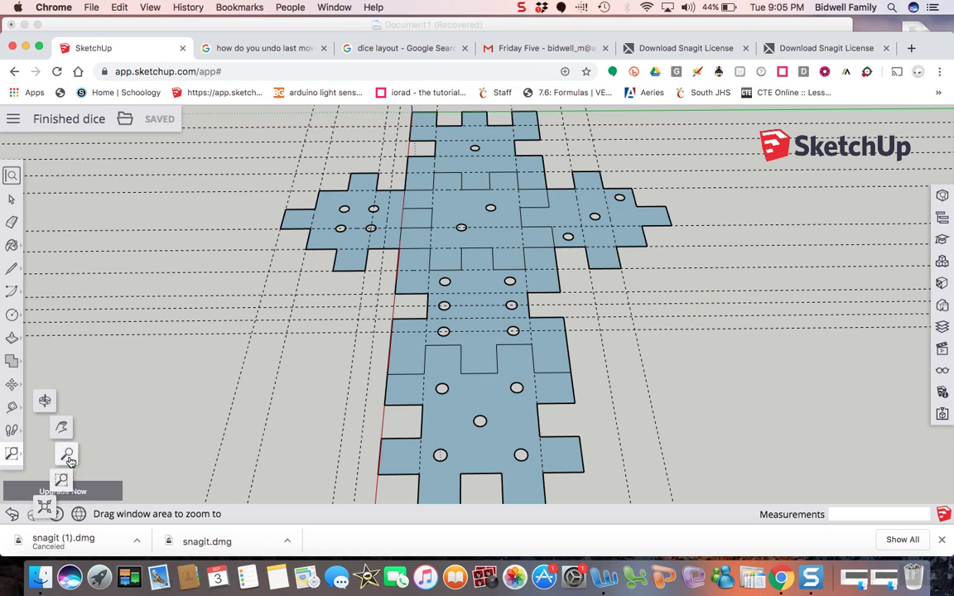
{"action": "left_click", "coordinate": [69, 458]}
{"action": "left_click_drag", "start_coordinate": [120, 424], "coordinate": [243, 435]}
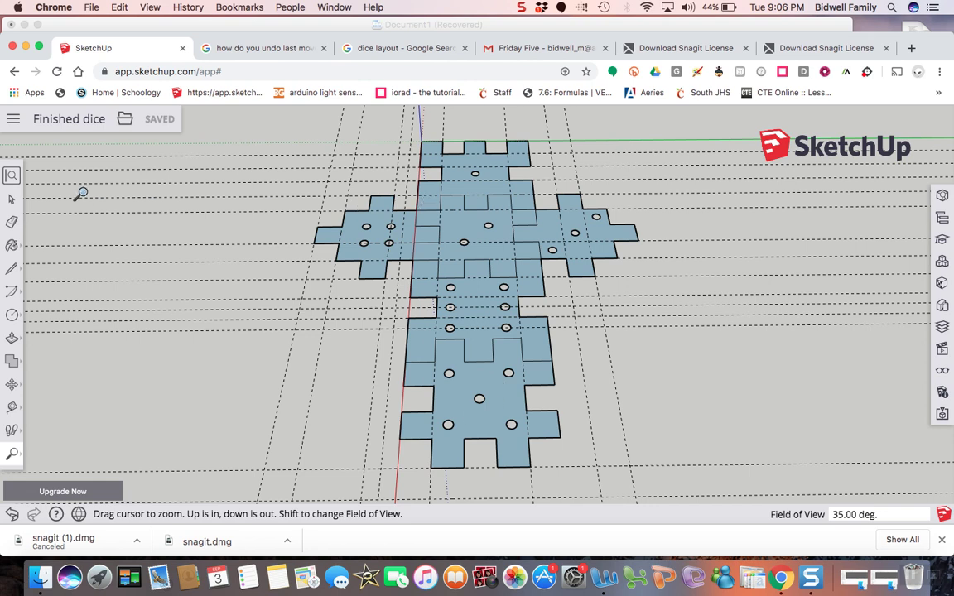
Step: Create a new model from the Simple Template - Millimeters and delete the default human figure
{"action": "left_click", "coordinate": [12, 122]}
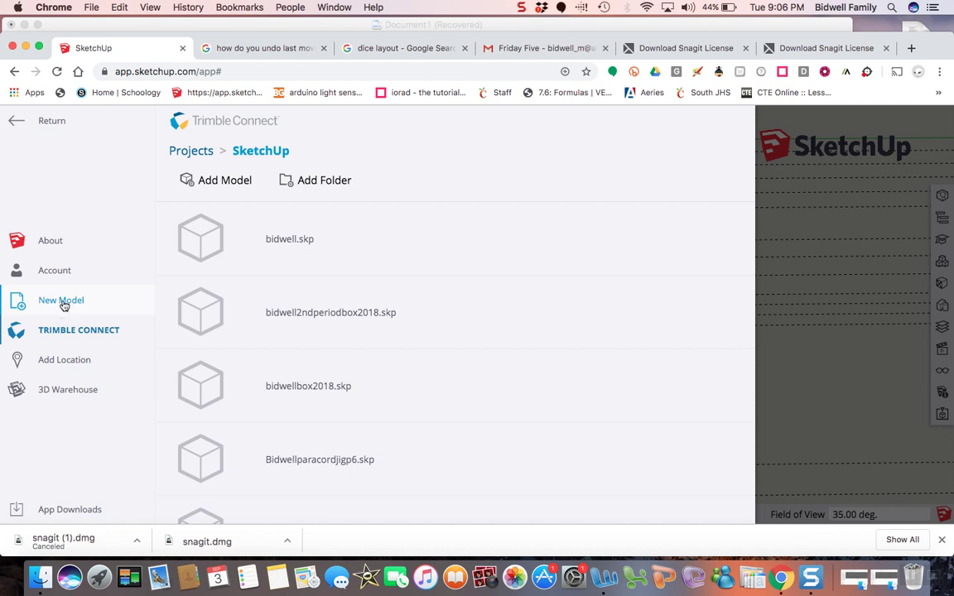
{"action": "left_click", "coordinate": [63, 303]}
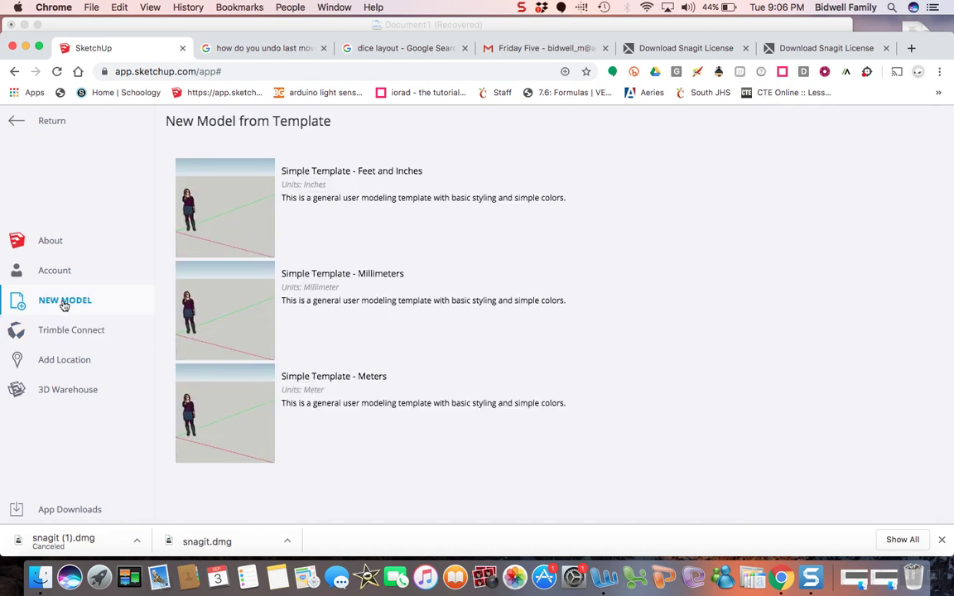
{"action": "left_click", "coordinate": [335, 282]}
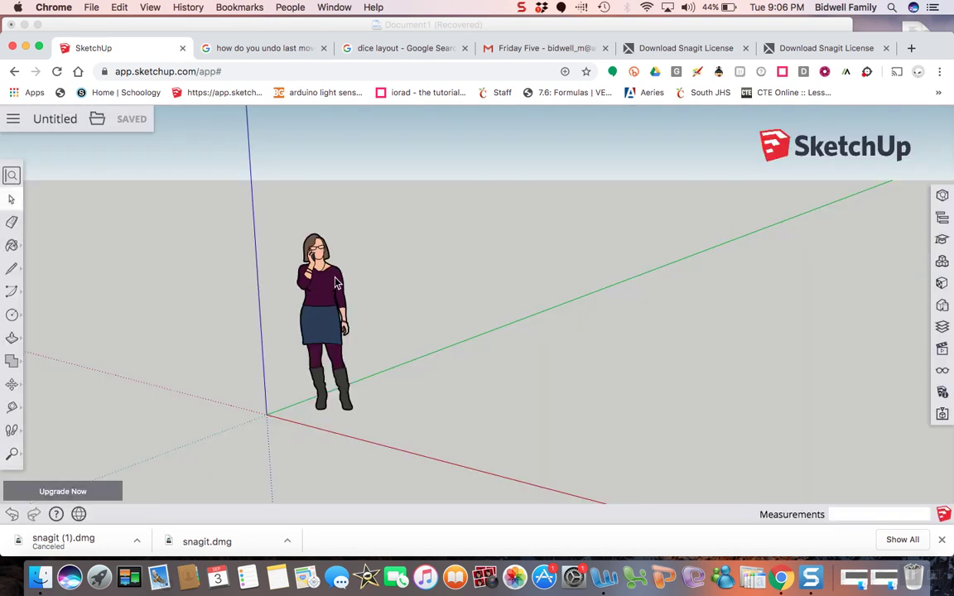
{"action": "left_click", "coordinate": [323, 301]}
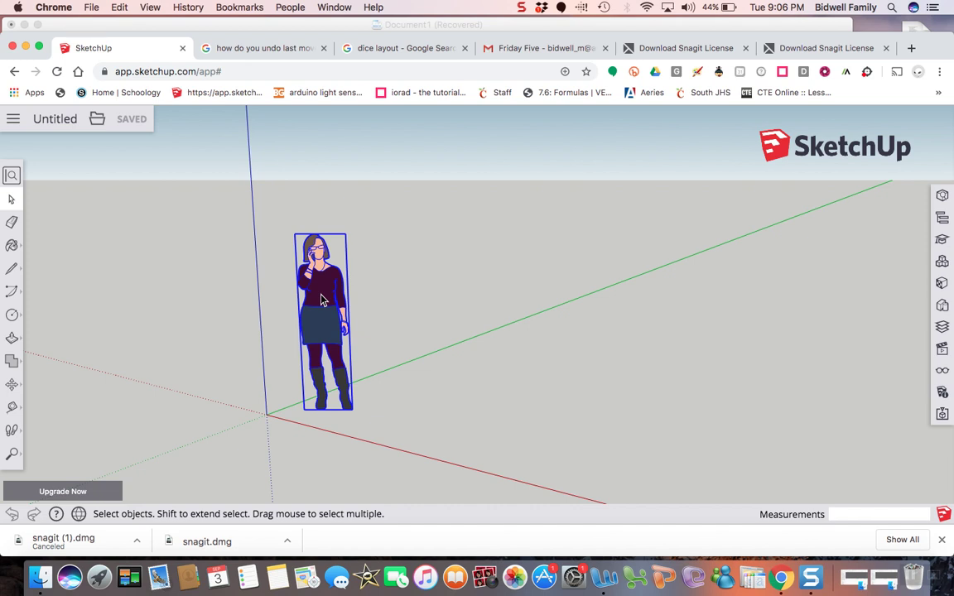
{"action": "key", "text": "Delete"}
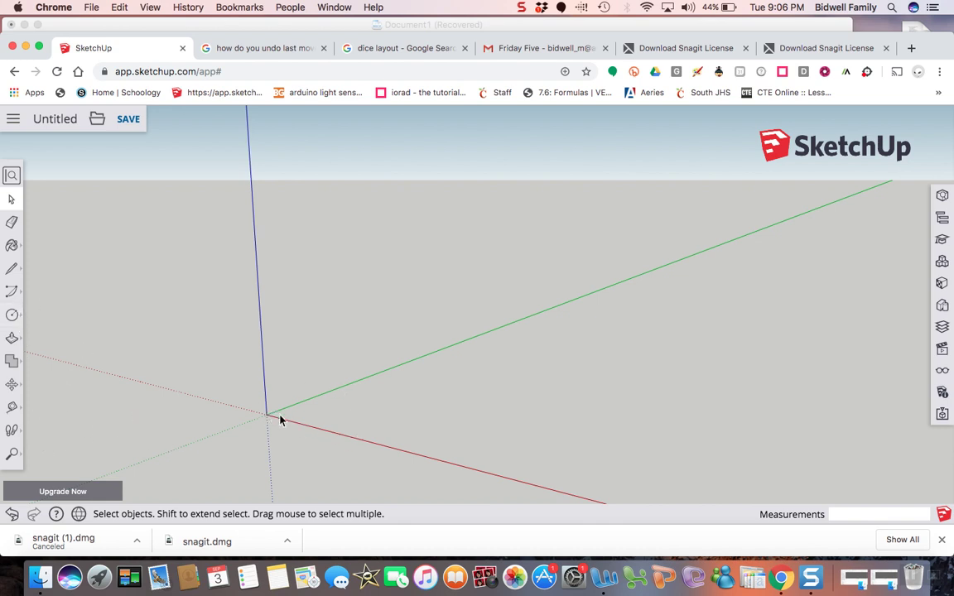
Step: Draw a rectangle with its first corner on the green axis near the origin and set its dimensions to 60,15 mm
{"action": "left_click", "coordinate": [13, 316]}
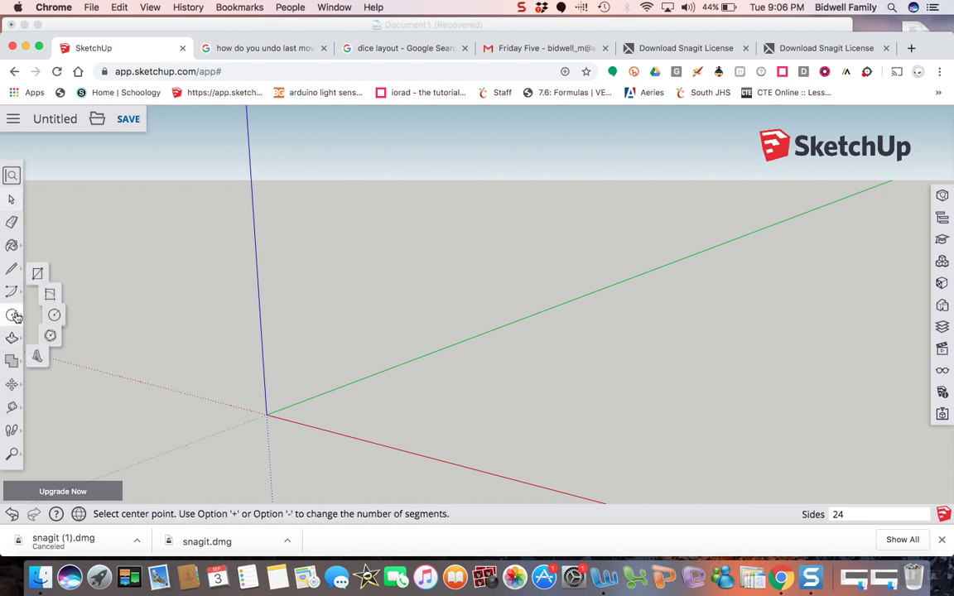
{"action": "left_click", "coordinate": [39, 242]}
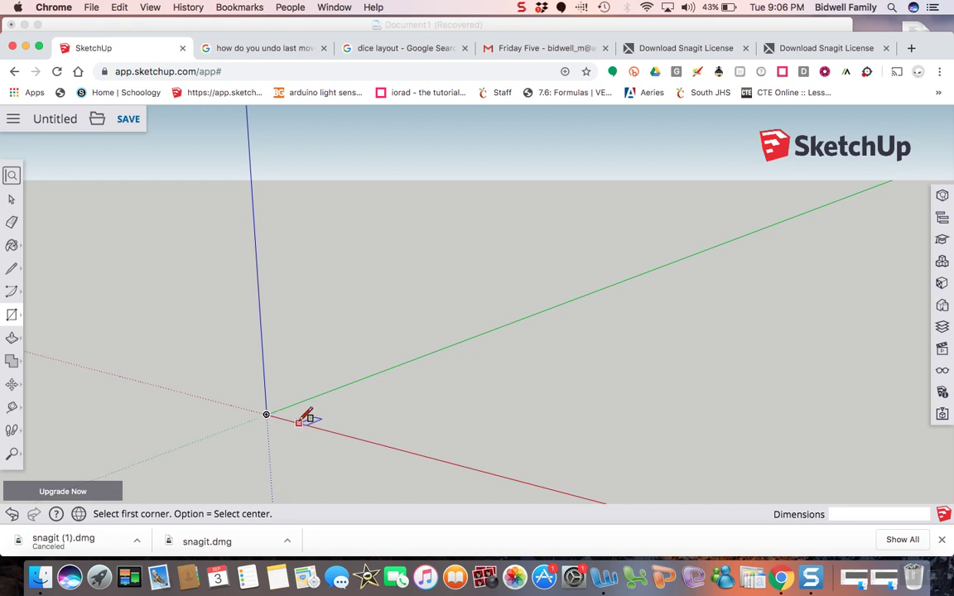
{"action": "left_click", "coordinate": [293, 405]}
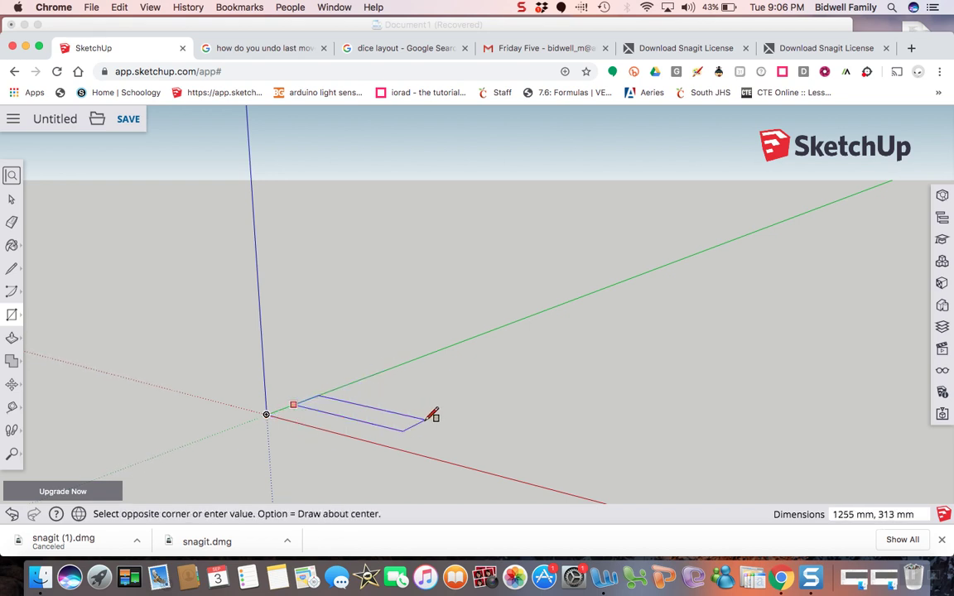
{"action": "left_click", "coordinate": [517, 362]}
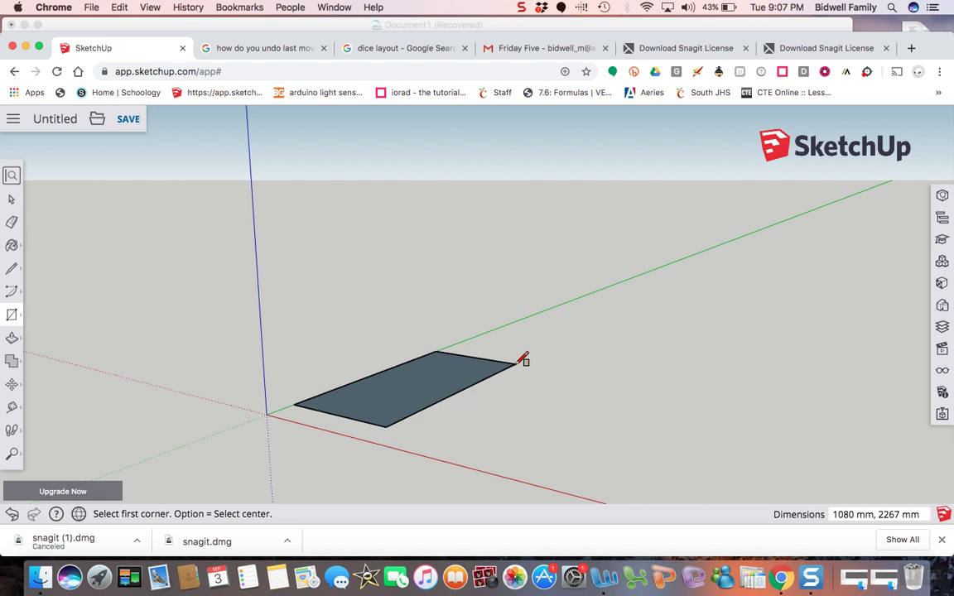
{"action": "type", "text": "60,15"}
{"action": "key", "text": "super+z"}
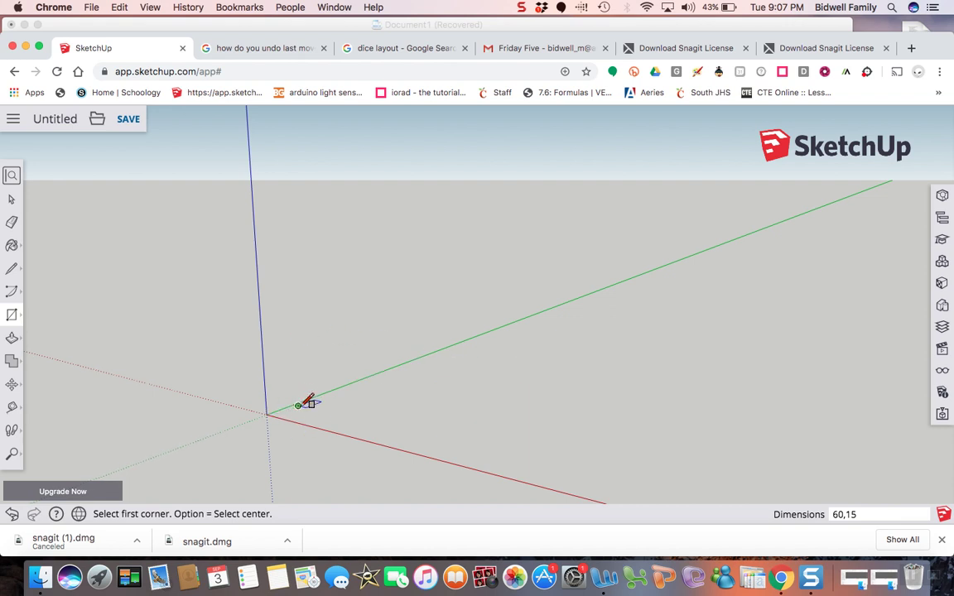
Step: Place a tape measure guide inside the rectangle, 3 mm from and parallel to its short edge on the green axis
{"action": "left_click", "coordinate": [11, 454]}
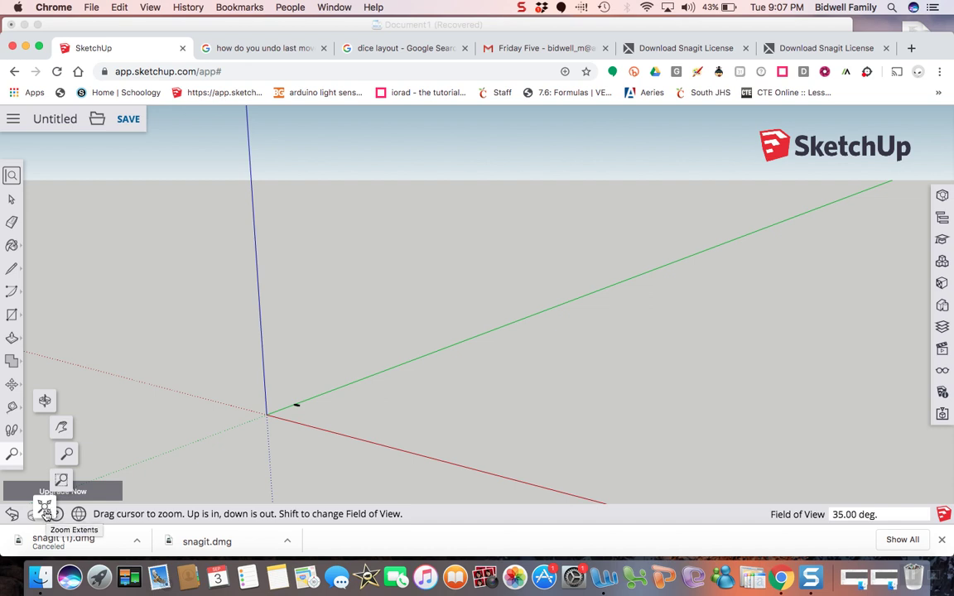
{"action": "left_click", "coordinate": [44, 508]}
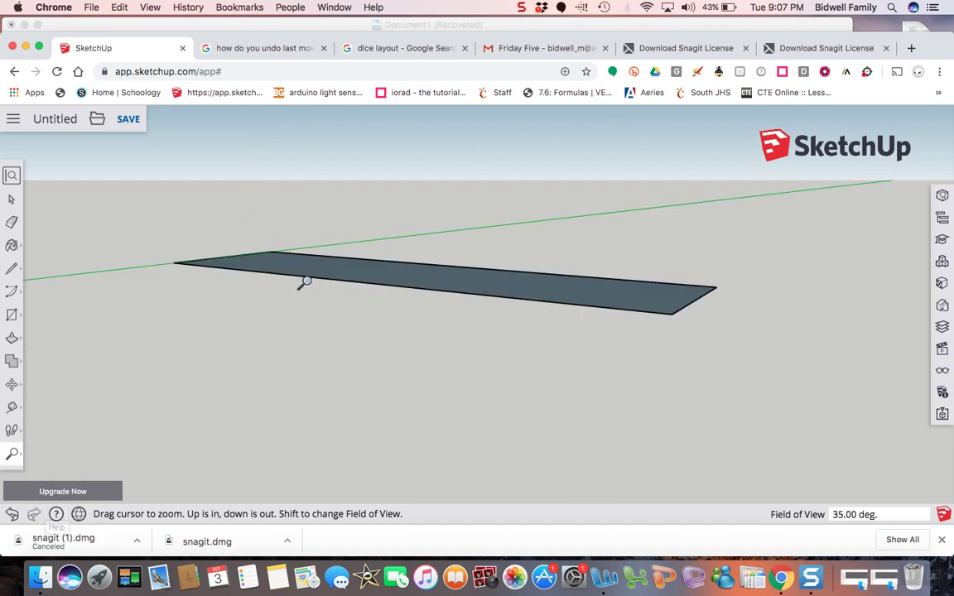
{"action": "left_click", "coordinate": [12, 453]}
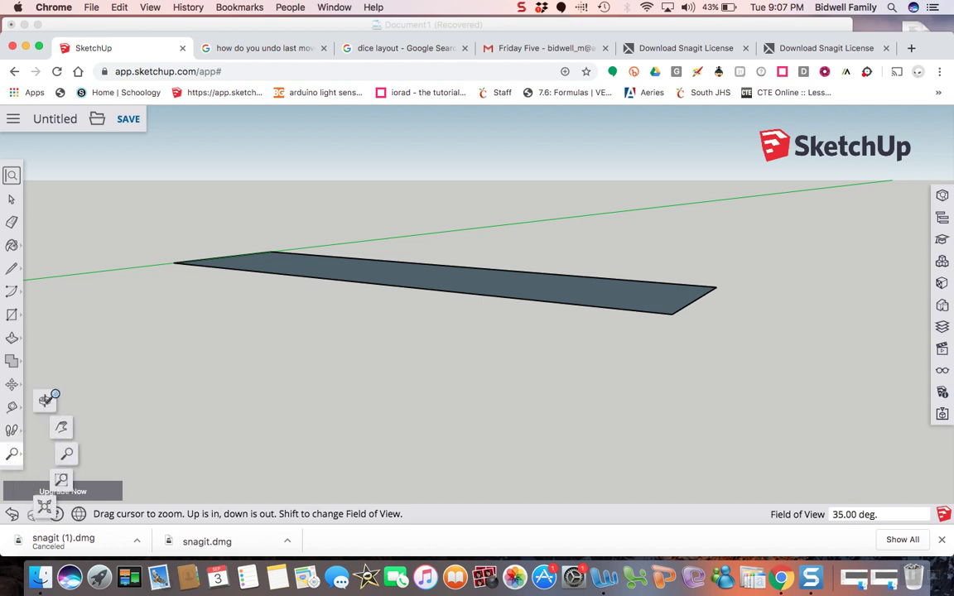
{"action": "left_click", "coordinate": [47, 395]}
{"action": "left_click_drag", "start_coordinate": [283, 307], "coordinate": [230, 462]}
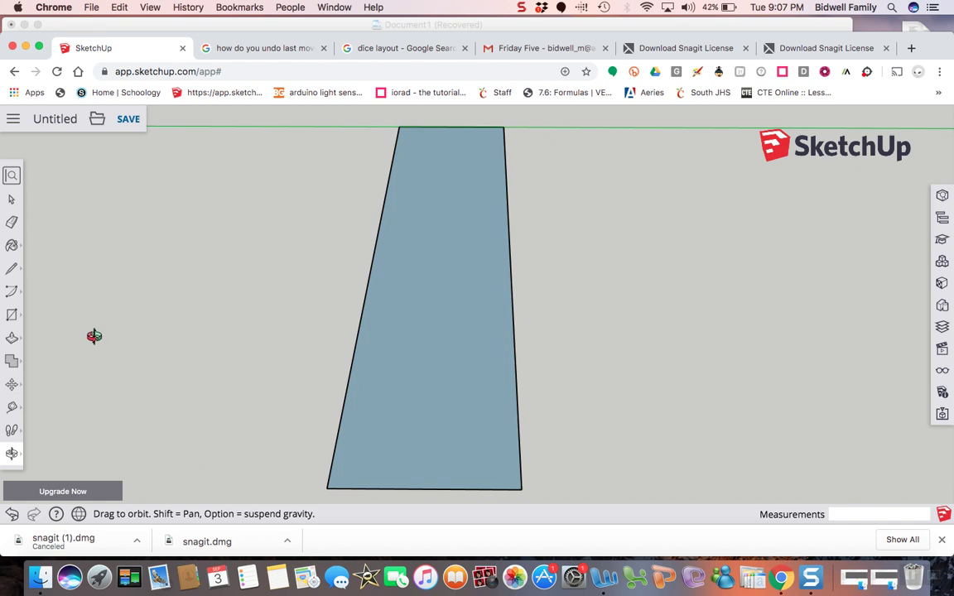
{"action": "left_click", "coordinate": [13, 341]}
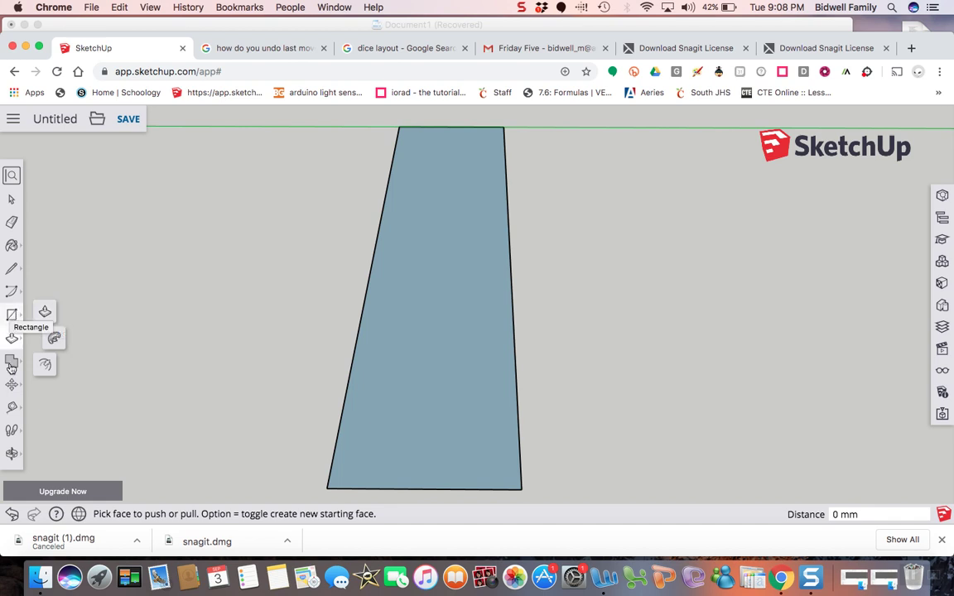
{"action": "left_click", "coordinate": [13, 406]}
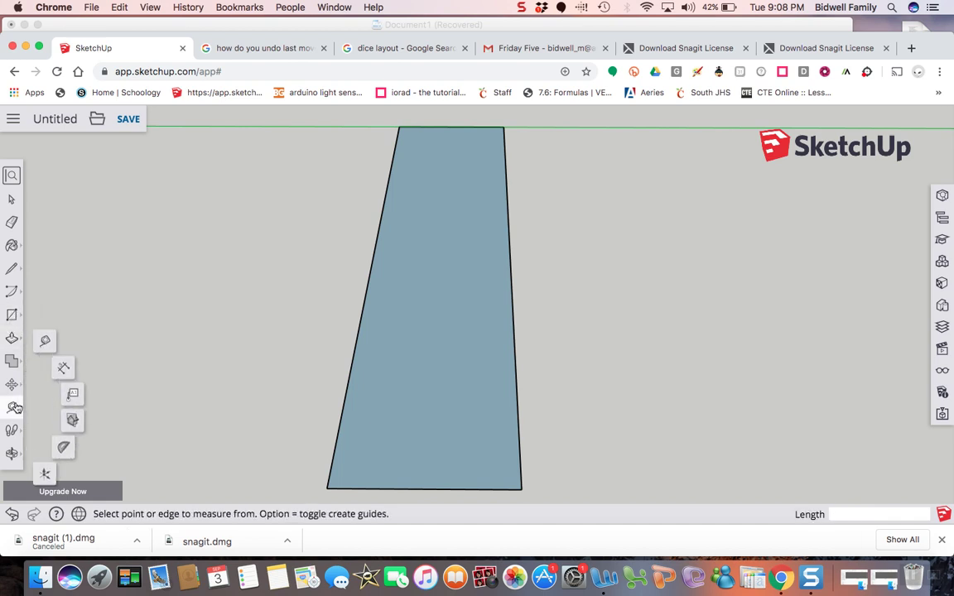
{"action": "left_click", "coordinate": [46, 342]}
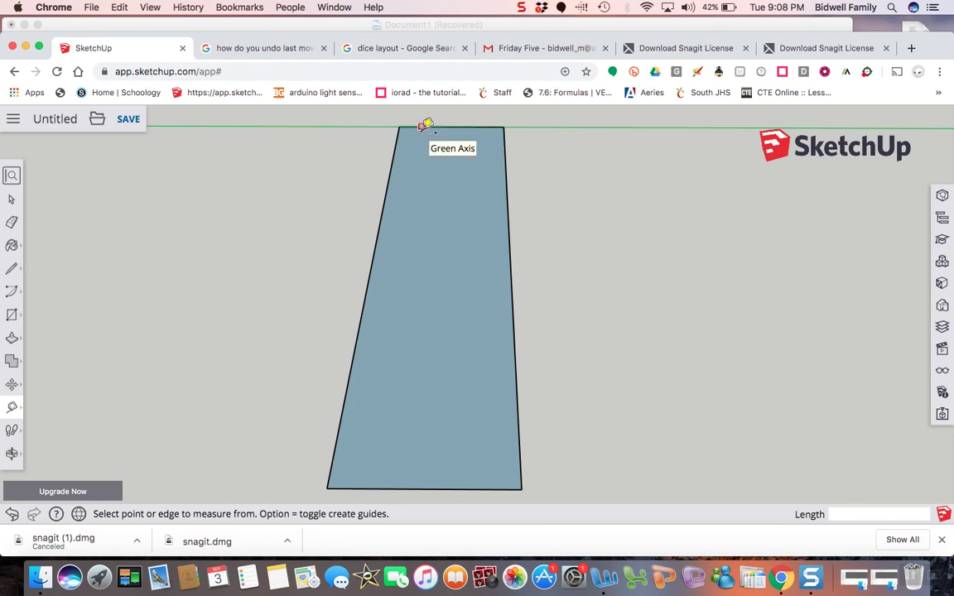
{"action": "left_click", "coordinate": [423, 125]}
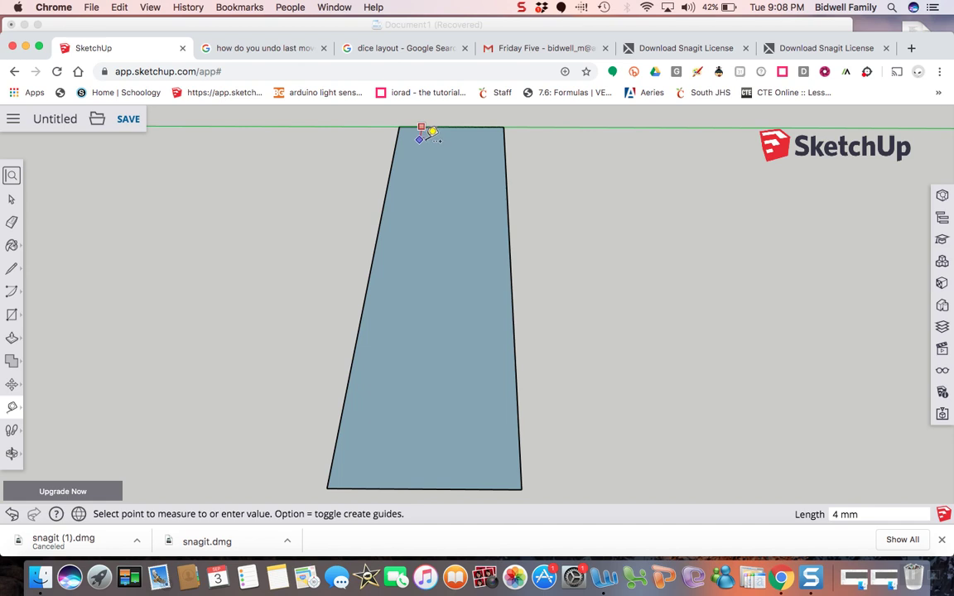
{"action": "left_click", "coordinate": [426, 152]}
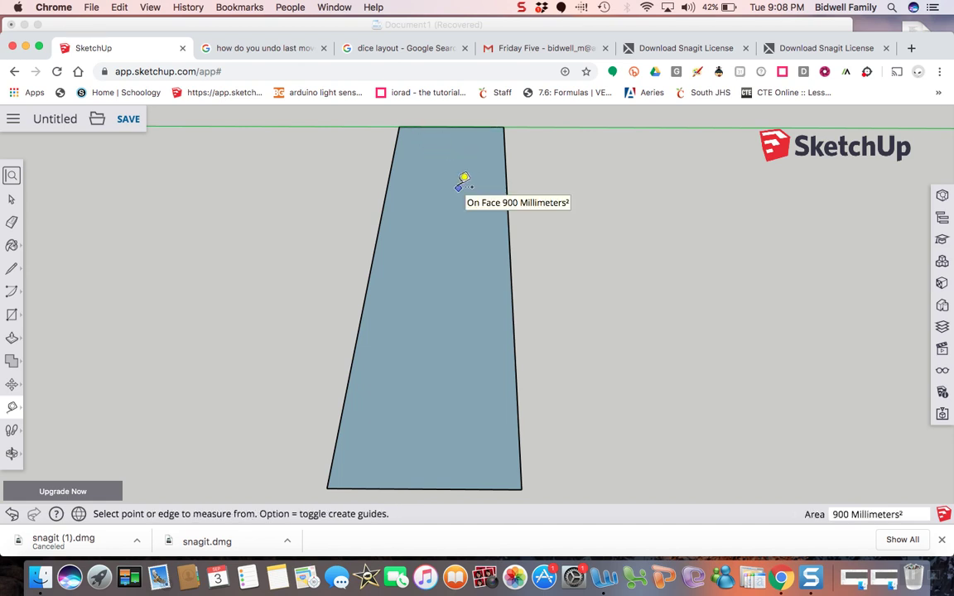
{"action": "left_click", "coordinate": [437, 126]}
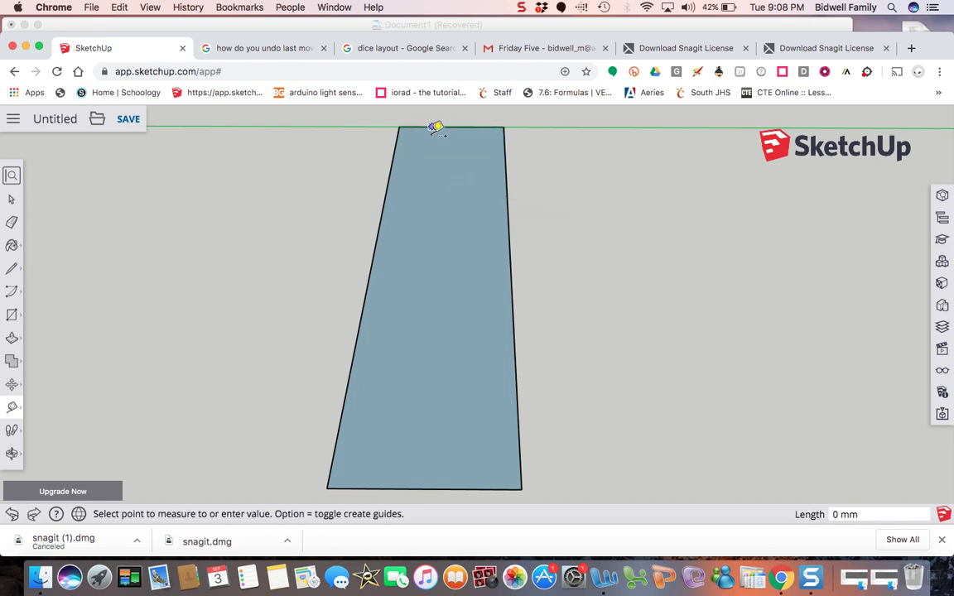
{"action": "left_click", "coordinate": [437, 154]}
{"action": "type", "text": "3"}
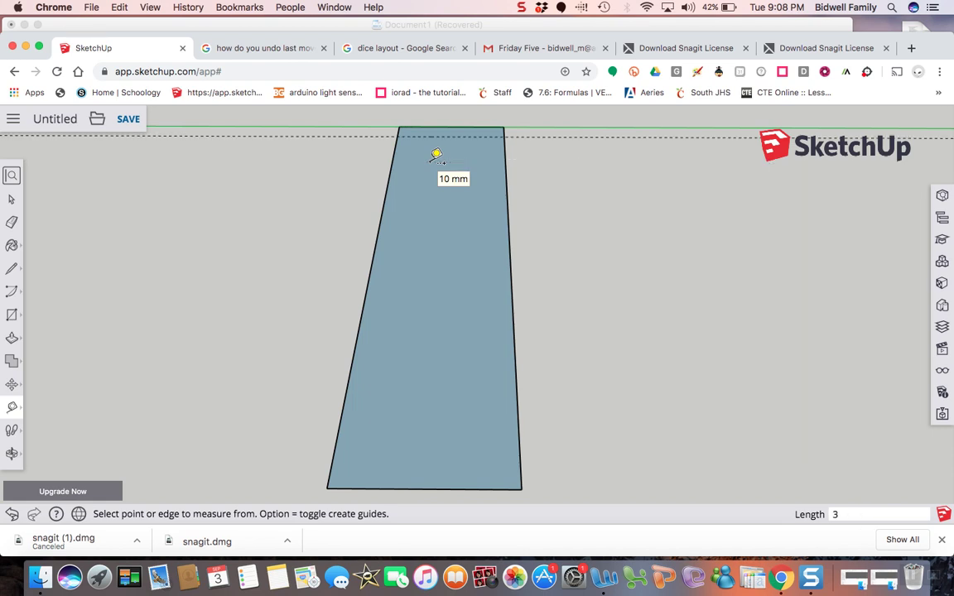
{"action": "key", "text": "Return"}
Step: Add four more parallel guides across the rectangle, each offset 3 mm from the previous guide
{"action": "left_click", "coordinate": [430, 127]}
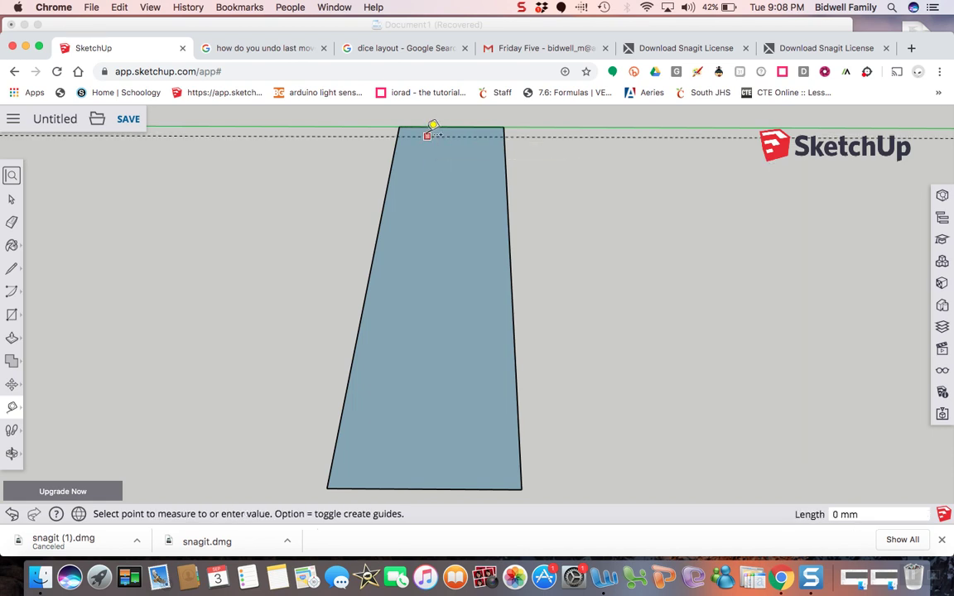
{"action": "left_click", "coordinate": [431, 141]}
{"action": "type", "text": "3"}
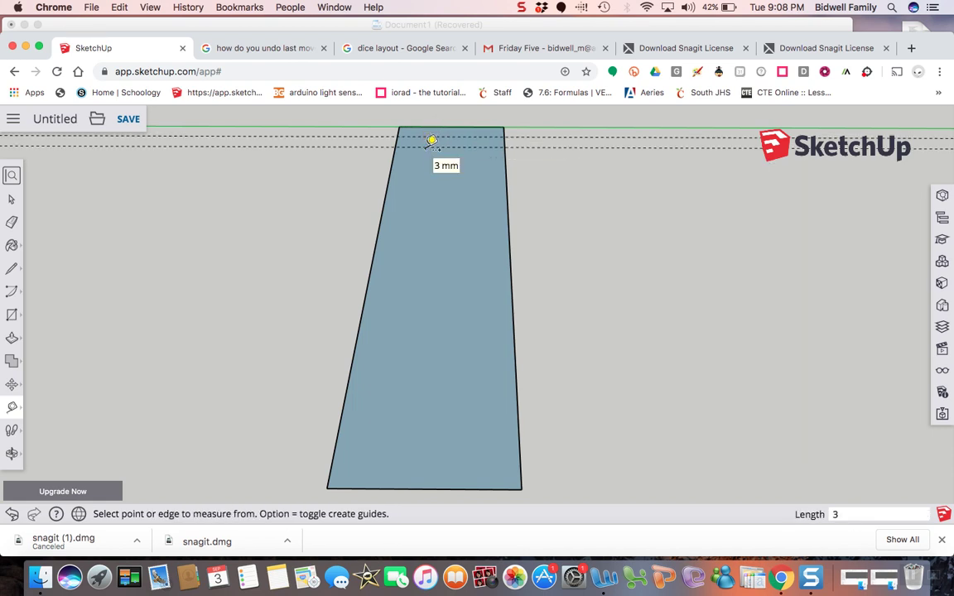
{"action": "left_click", "coordinate": [416, 147]}
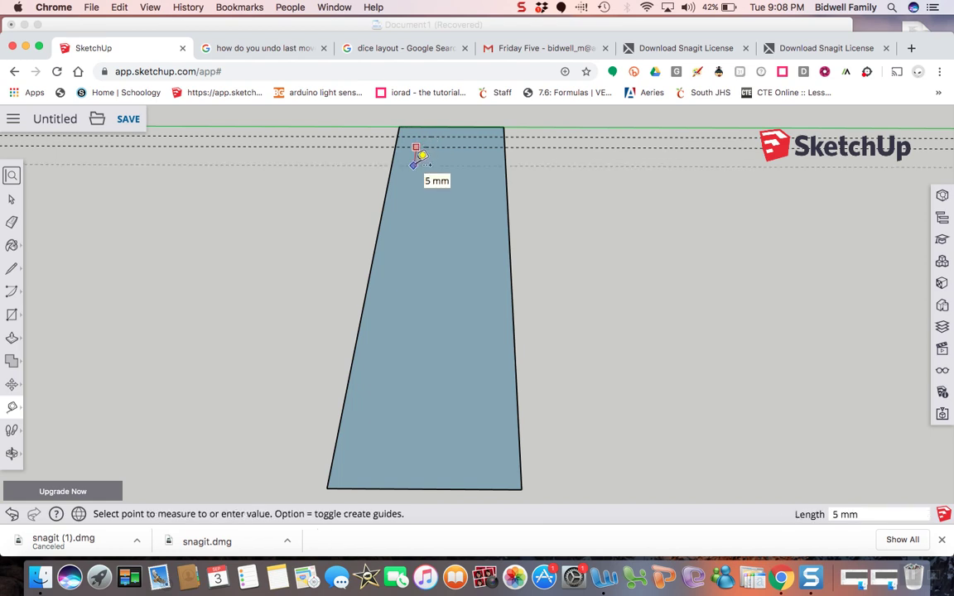
{"action": "left_click", "coordinate": [417, 150]}
{"action": "left_click", "coordinate": [412, 156]}
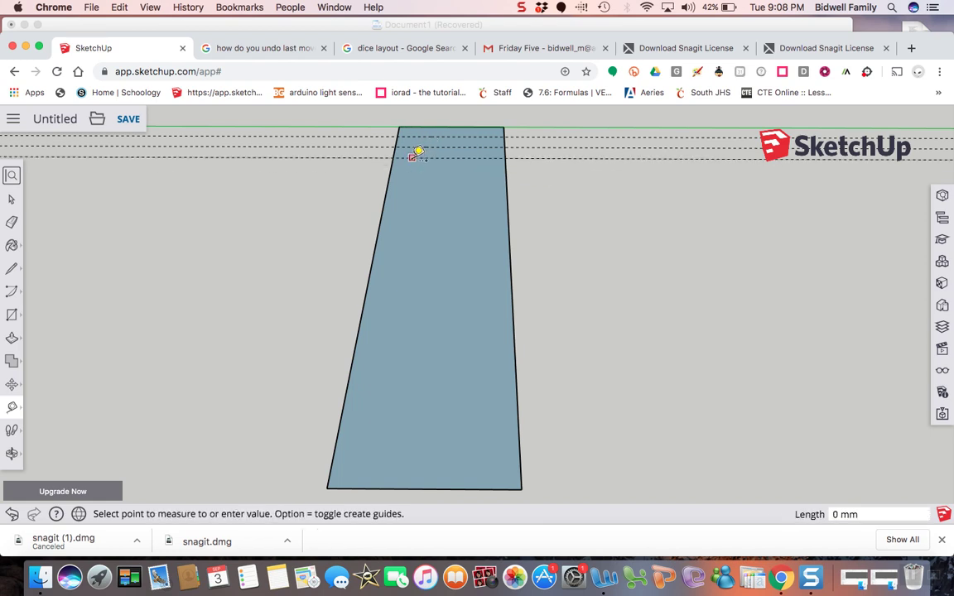
{"action": "left_click", "coordinate": [417, 169]}
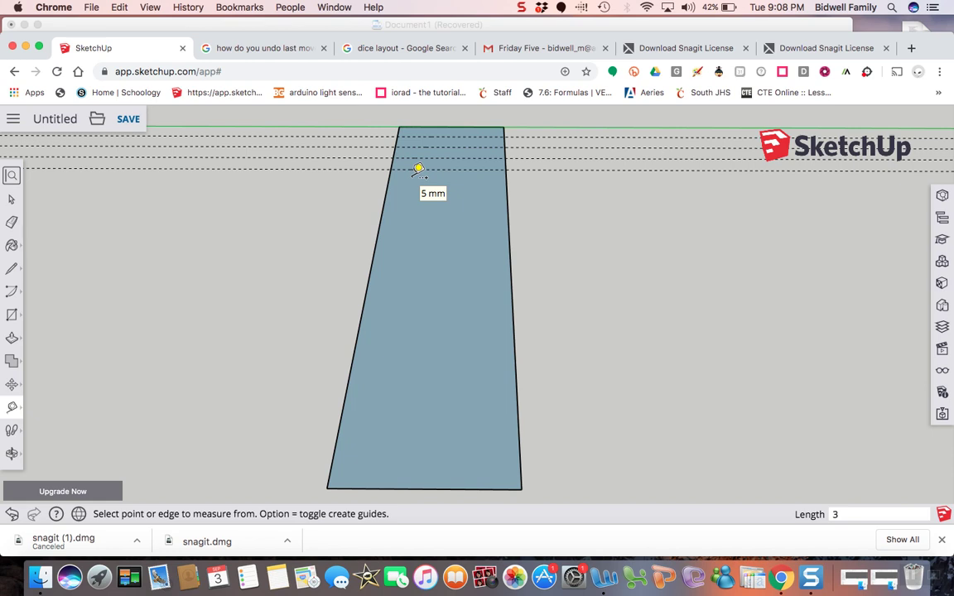
{"action": "left_click", "coordinate": [413, 169]}
{"action": "left_click", "coordinate": [415, 175]}
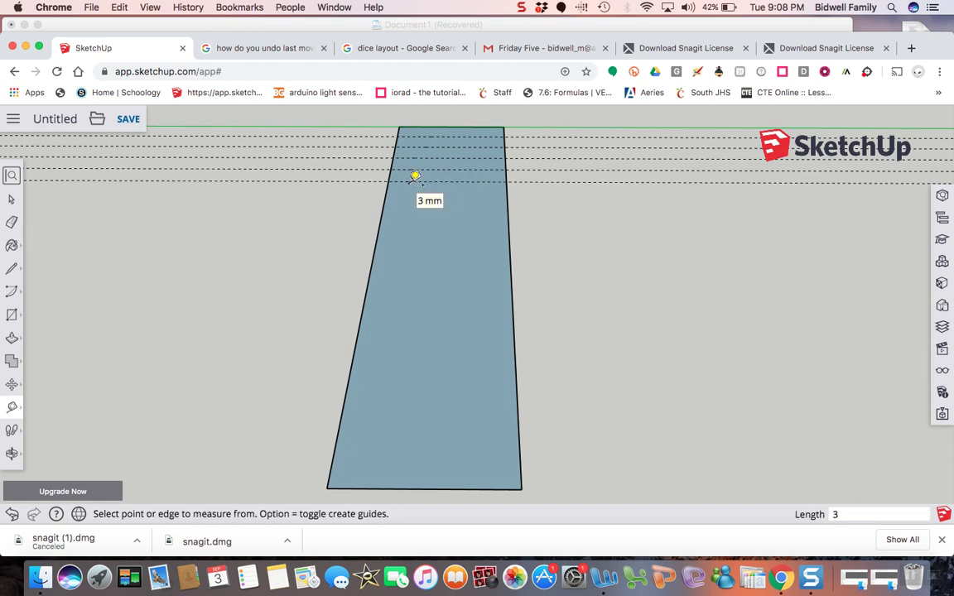
Step: Continue the guide series along the rectangle with five further parallel guides spaced 3 mm apart
{"action": "left_click", "coordinate": [410, 172]}
{"action": "left_click", "coordinate": [409, 186]}
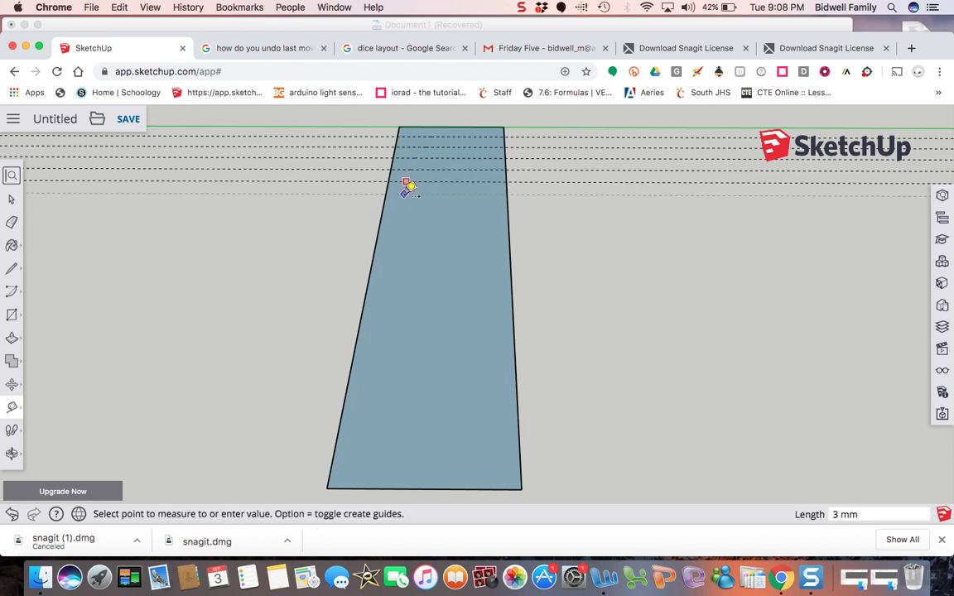
{"action": "type", "text": "3"}
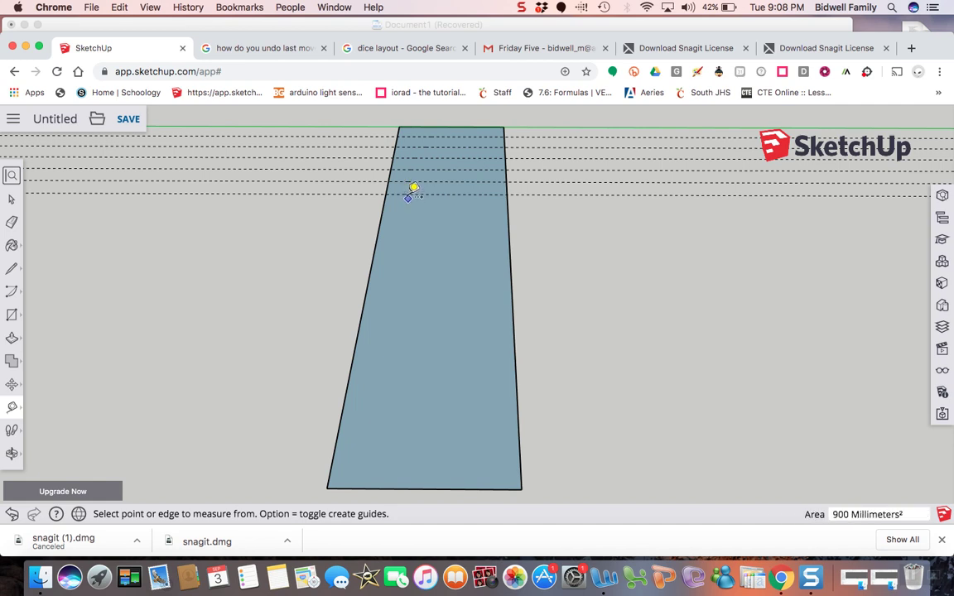
{"action": "left_click", "coordinate": [411, 194]}
{"action": "type", "text": "3"}
{"action": "key", "text": "Return"}
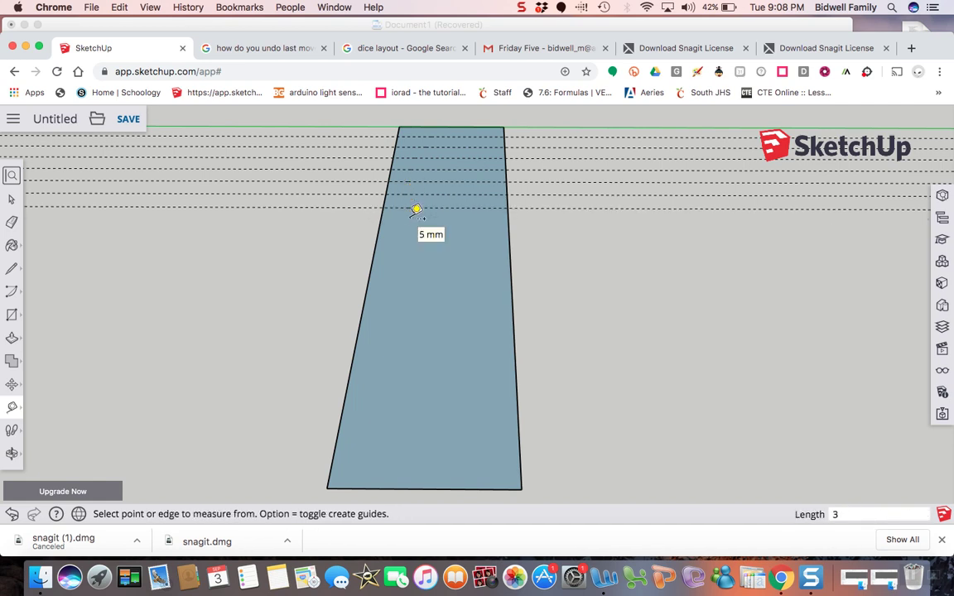
{"action": "left_click", "coordinate": [414, 209]}
{"action": "type", "text": "3"}
{"action": "key", "text": "Return"}
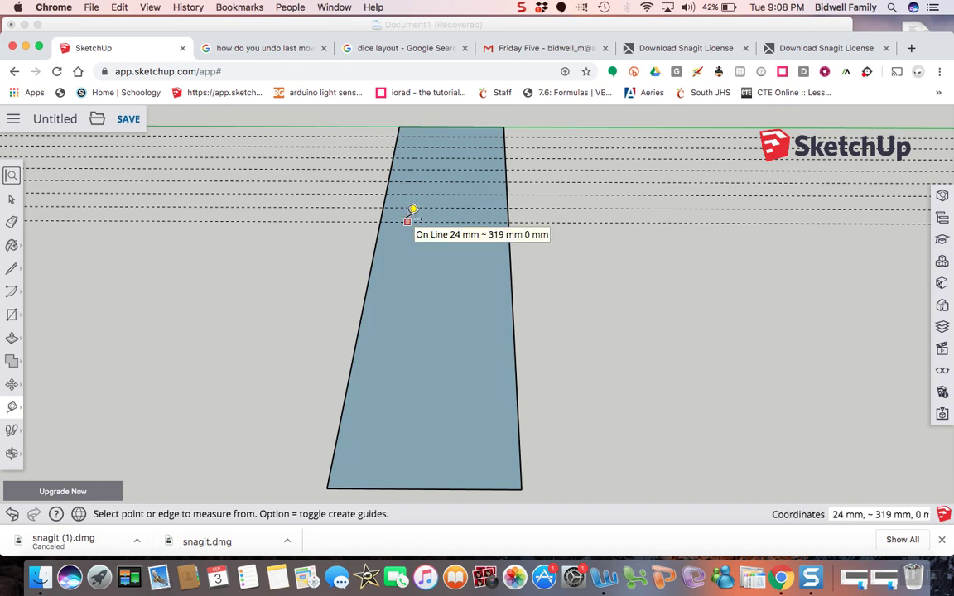
{"action": "left_click", "coordinate": [412, 215]}
{"action": "type", "text": "3"}
{"action": "key", "text": "Return"}
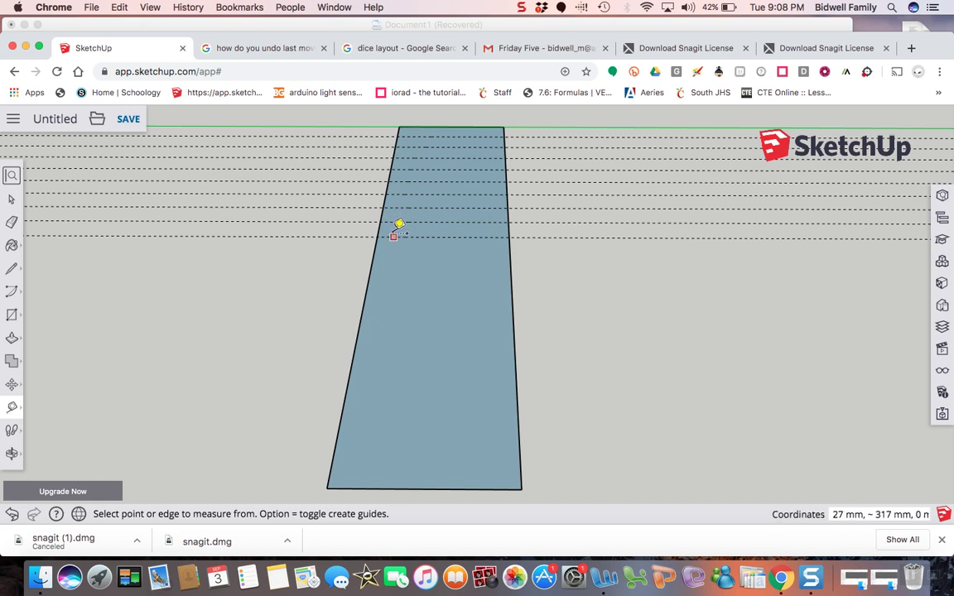
{"action": "left_click", "coordinate": [396, 236]}
{"action": "type", "text": "3"}
{"action": "key", "text": "Return"}
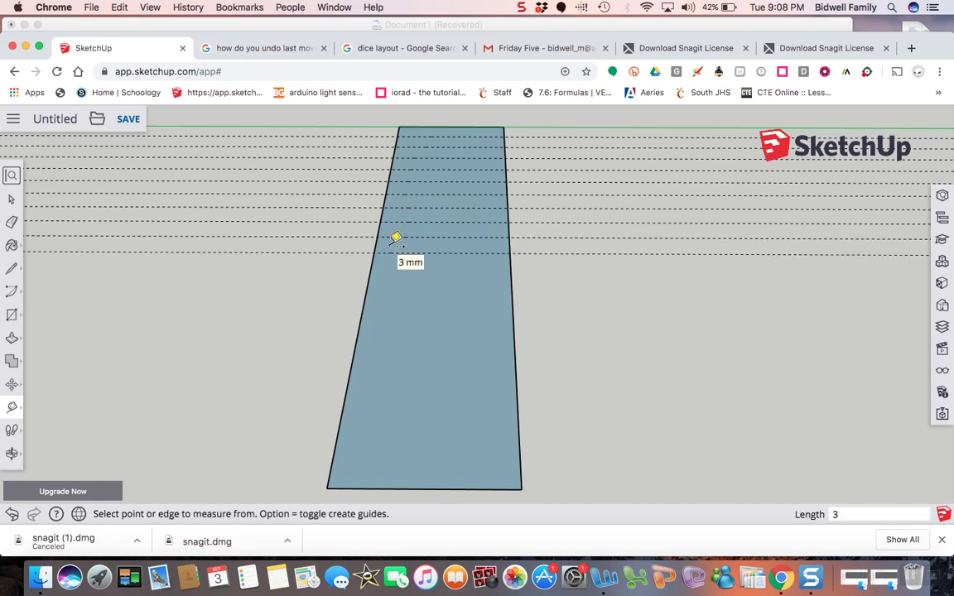
Step: Extend the guide series along the rectangle with five more parallel guides, each offset 3 mm from the previous one
{"action": "left_click", "coordinate": [399, 251]}
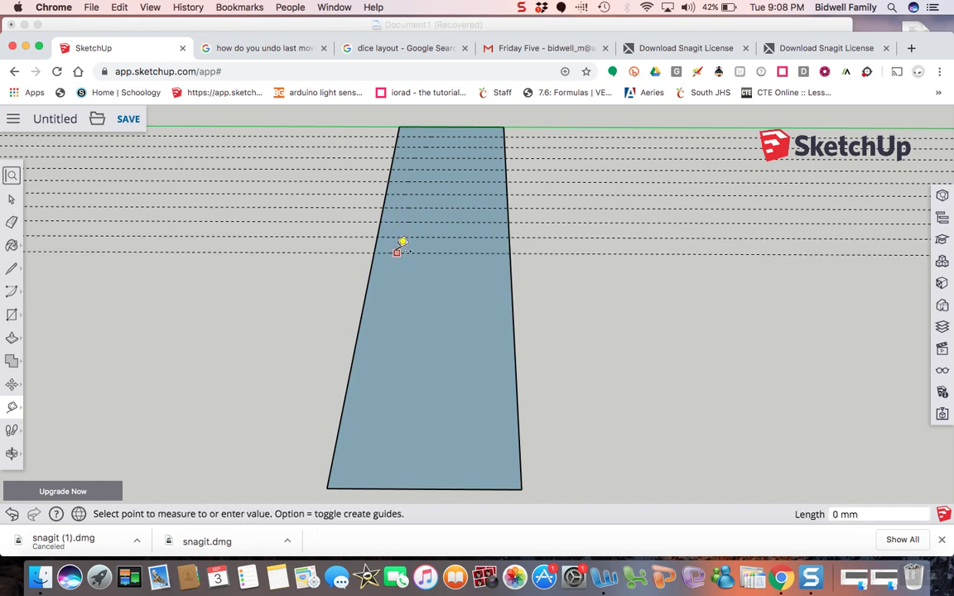
{"action": "type", "text": "3"}
{"action": "key", "text": "Return"}
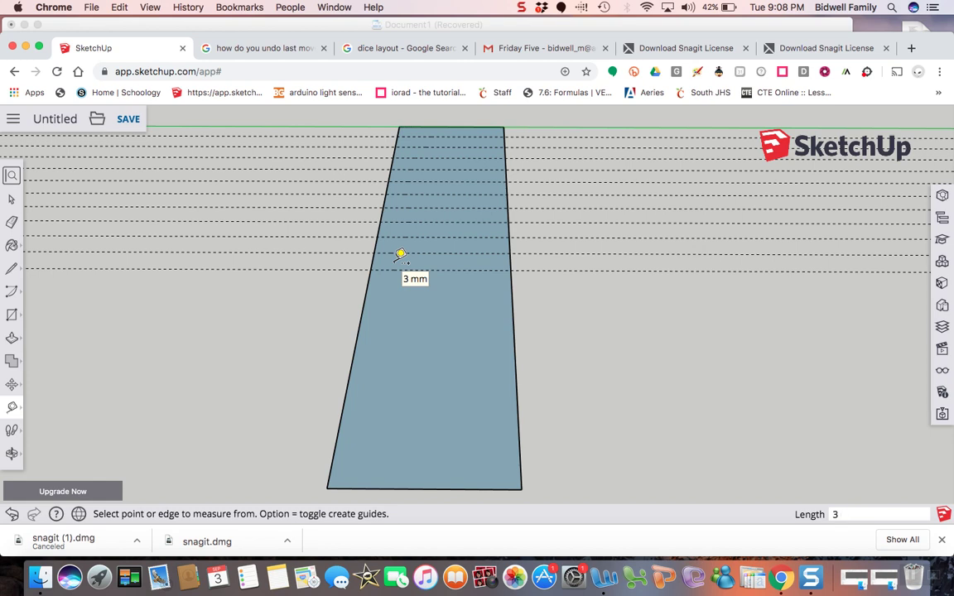
{"action": "left_click", "coordinate": [394, 270]}
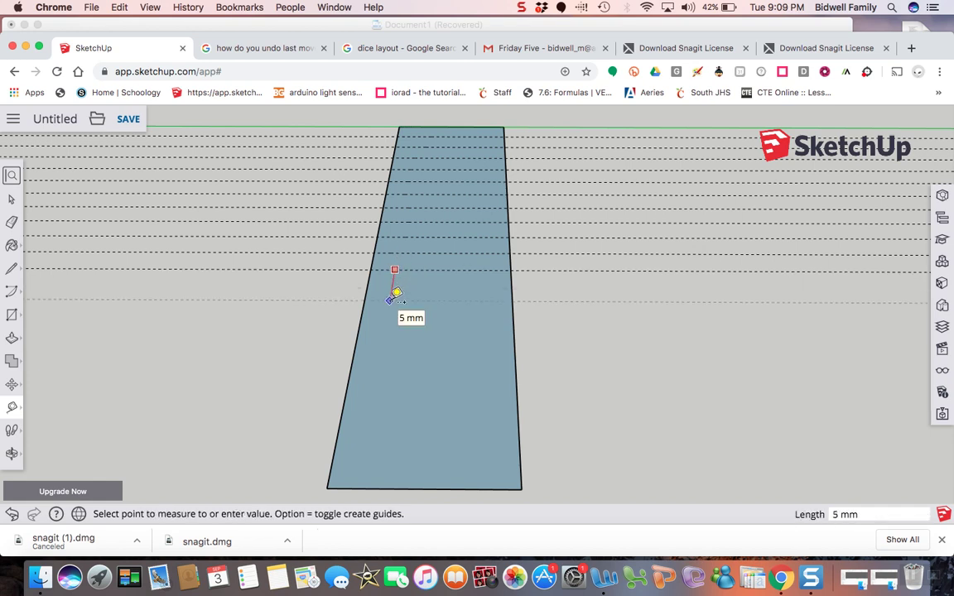
{"action": "type", "text": "3"}
{"action": "key", "text": "Return"}
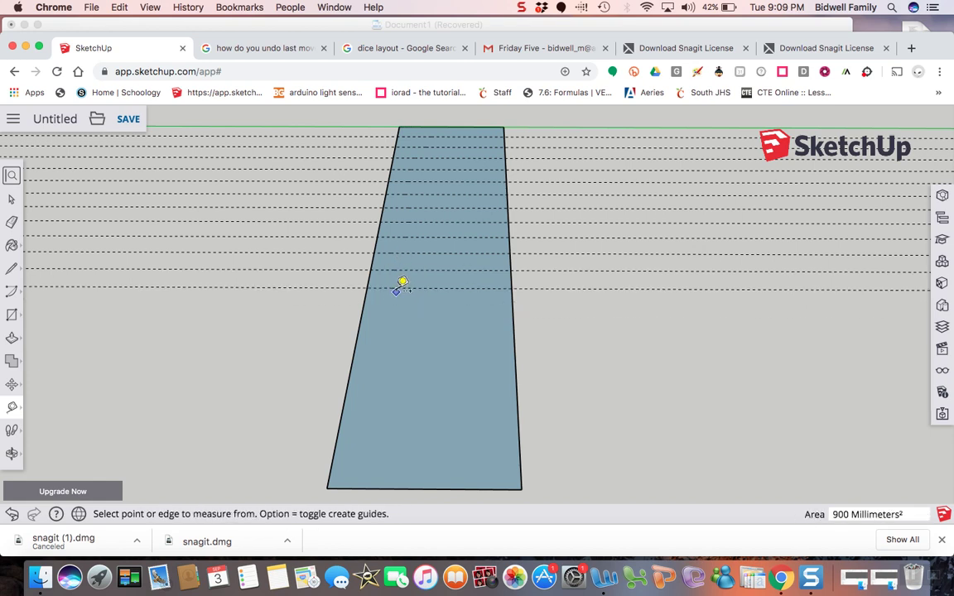
{"action": "left_click", "coordinate": [397, 288]}
{"action": "left_click", "coordinate": [399, 303]}
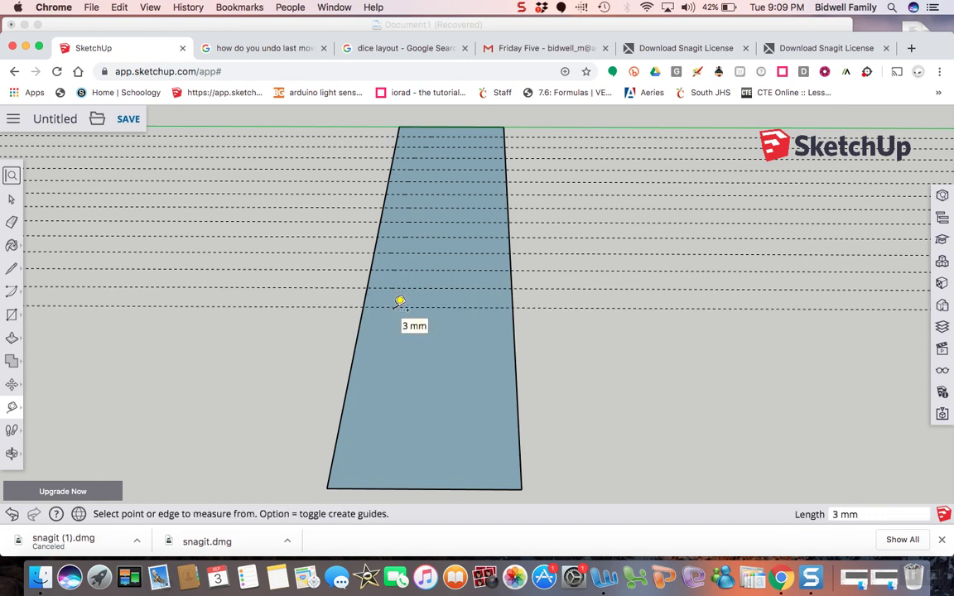
{"action": "left_click", "coordinate": [402, 303]}
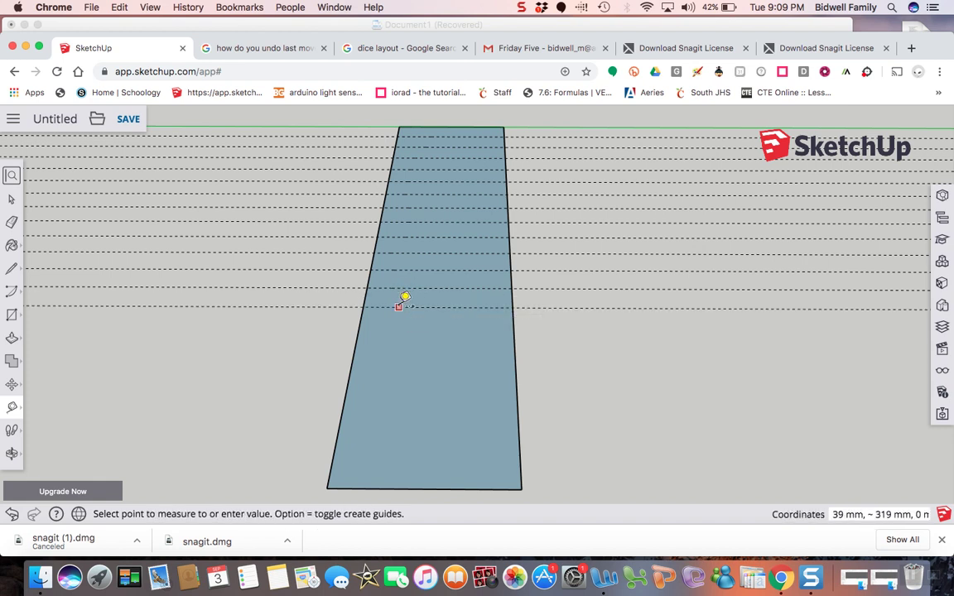
{"action": "left_click", "coordinate": [405, 313]}
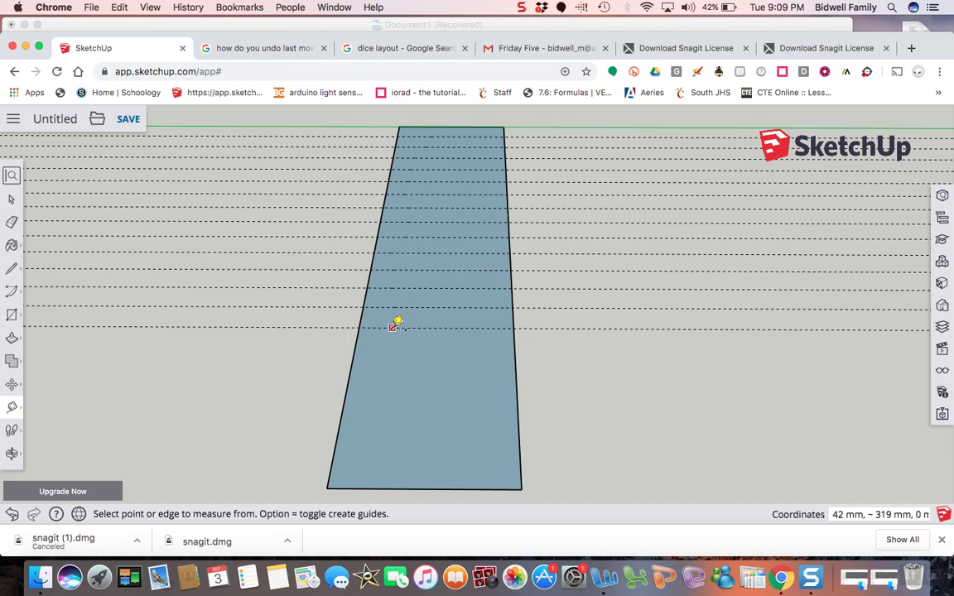
{"action": "left_click", "coordinate": [394, 321]}
{"action": "left_click", "coordinate": [391, 336]}
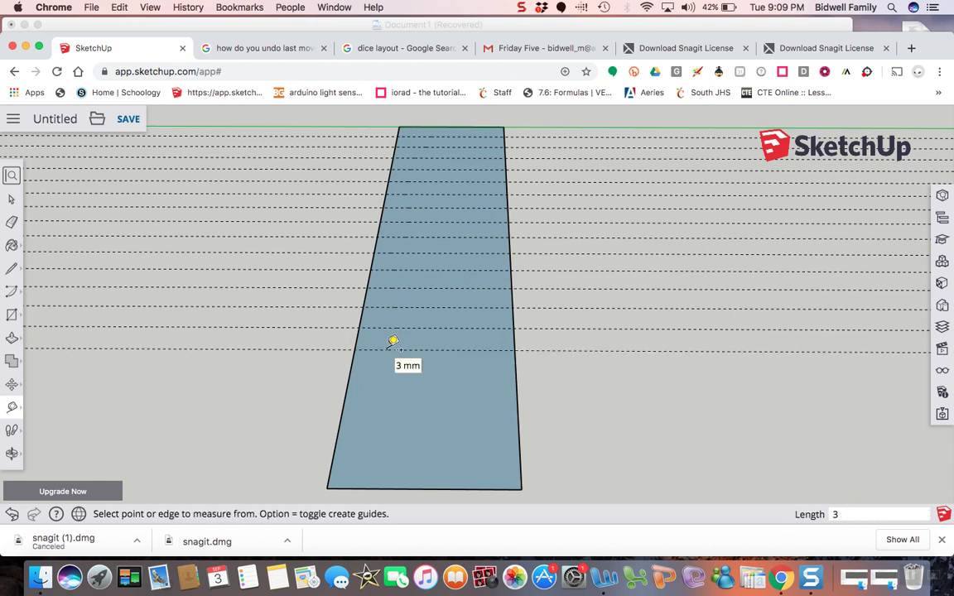
Step: Add the last four parallel guides at 3 mm spacing to reach the rectangle's far short edge
{"action": "left_click", "coordinate": [384, 337]}
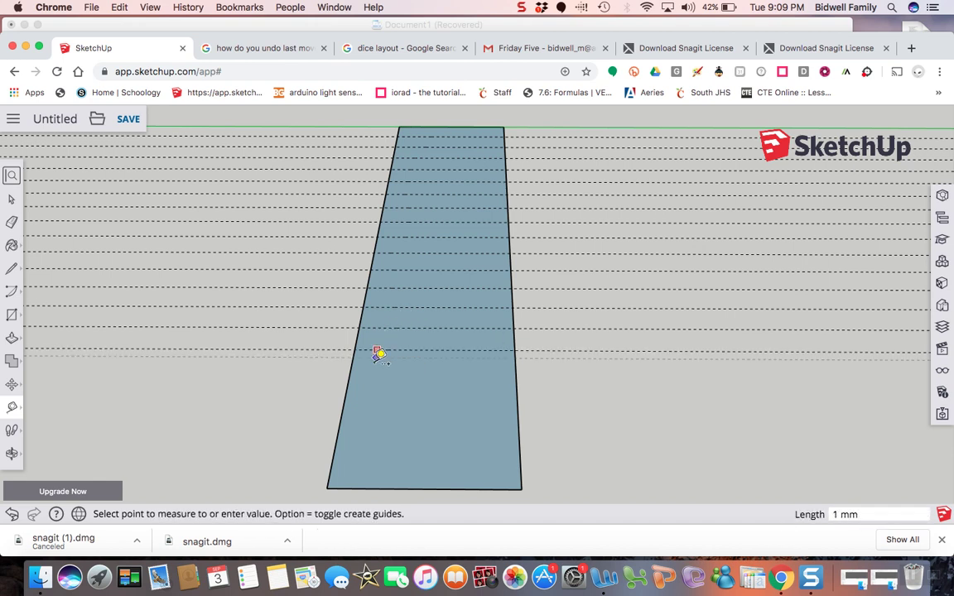
{"action": "left_click", "coordinate": [379, 359]}
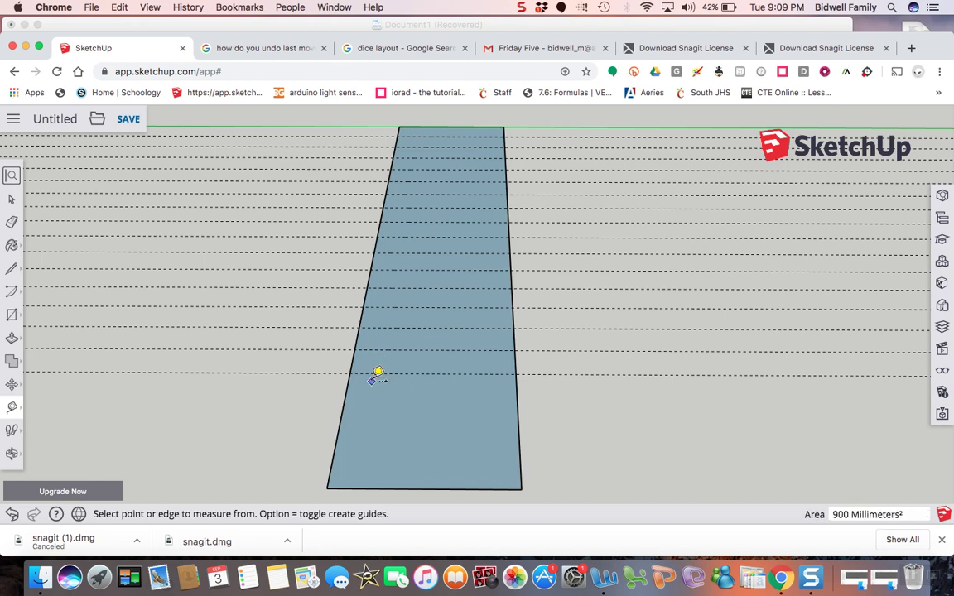
{"action": "left_click", "coordinate": [379, 374]}
{"action": "left_click", "coordinate": [380, 391]}
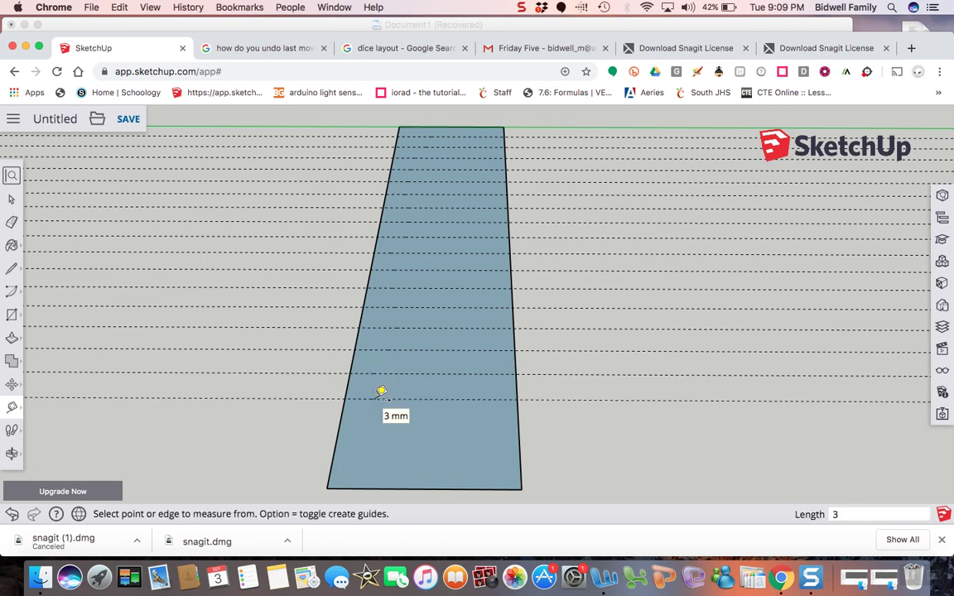
{"action": "left_click", "coordinate": [386, 397]}
{"action": "left_click", "coordinate": [388, 422]}
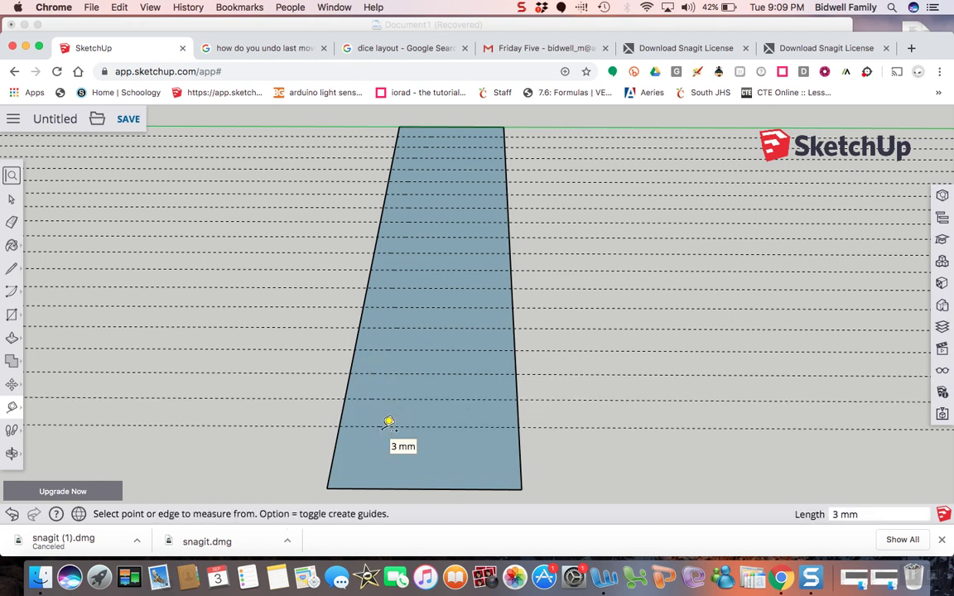
{"action": "left_click", "coordinate": [367, 424]}
{"action": "type", "text": "3"}
{"action": "key", "text": "Return"}
{"action": "left_click", "coordinate": [369, 444]}
{"action": "type", "text": "3"}
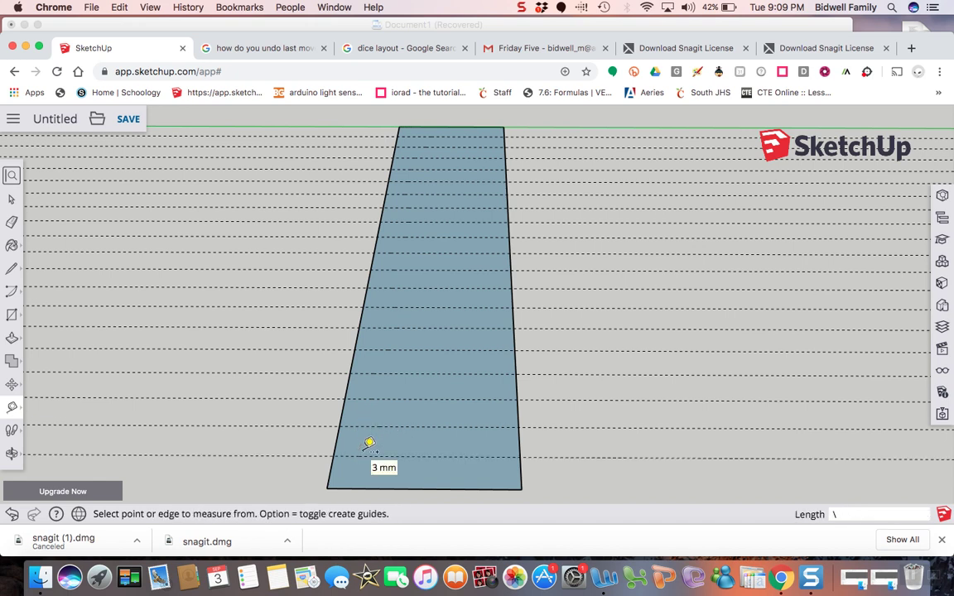
{"action": "key", "text": "Escape"}
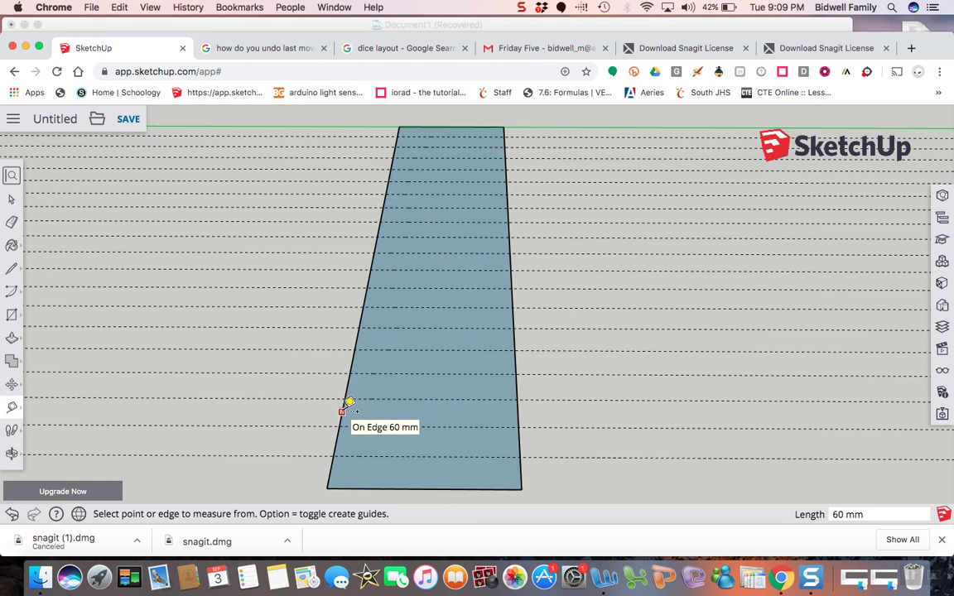
Step: Place four lengthwise guides parallel to the rectangle's left long edge, spaced 3 mm apart across its width
{"action": "left_click", "coordinate": [342, 410]}
{"action": "left_click", "coordinate": [375, 410]}
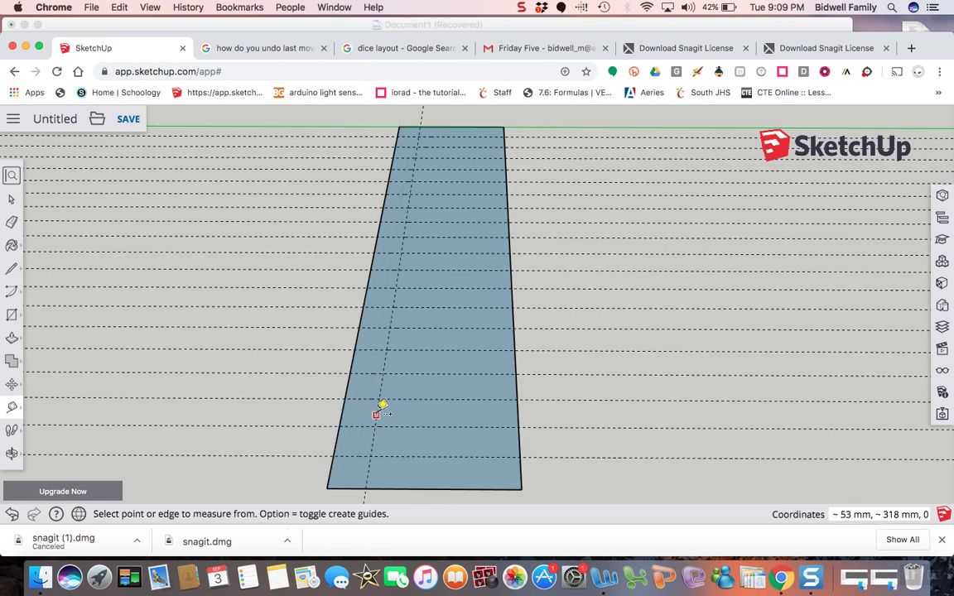
{"action": "left_click", "coordinate": [377, 414]}
{"action": "left_click", "coordinate": [403, 405]}
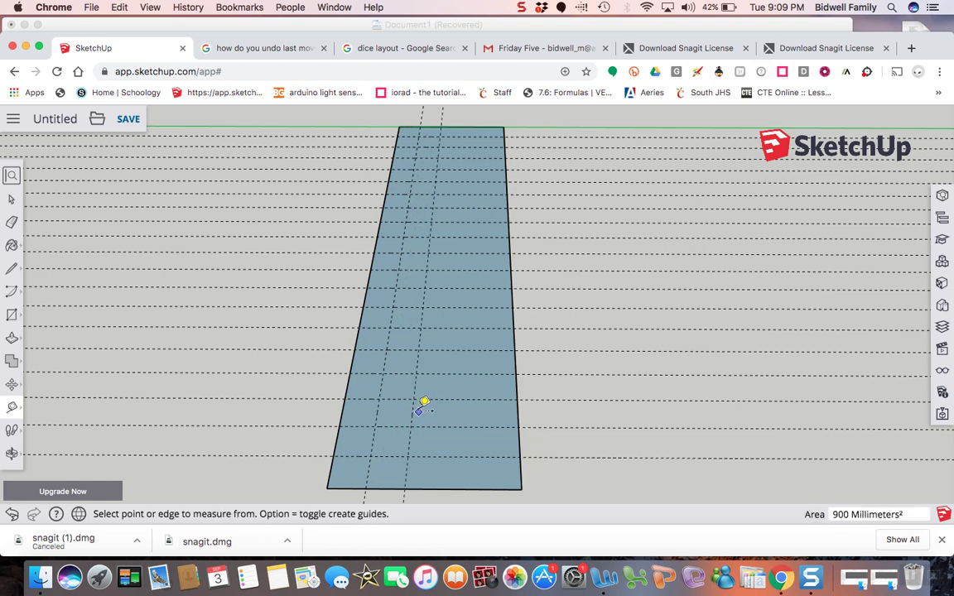
{"action": "left_click", "coordinate": [412, 411]}
{"action": "left_click", "coordinate": [444, 401]}
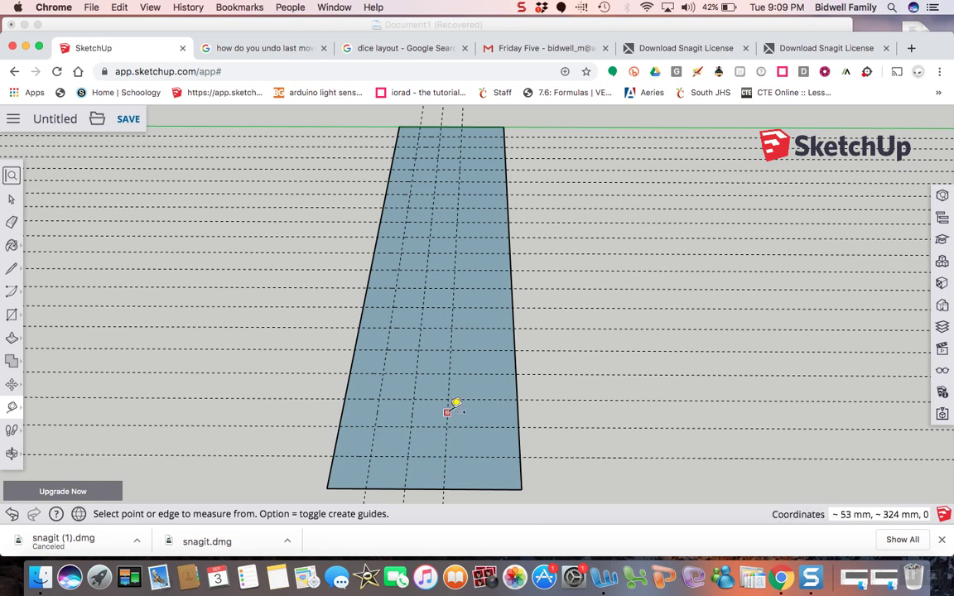
{"action": "left_click", "coordinate": [450, 407]}
{"action": "left_click", "coordinate": [480, 404]}
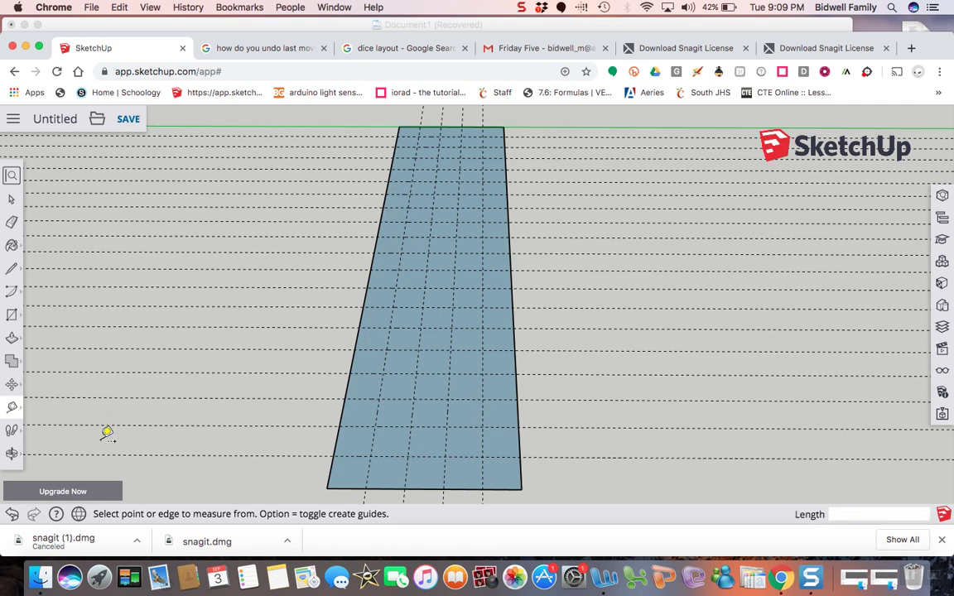
Step: Draw two 3 mm square notch outlines along the short edge on the green axis, in the second and fourth guide columns
{"action": "left_click", "coordinate": [12, 454]}
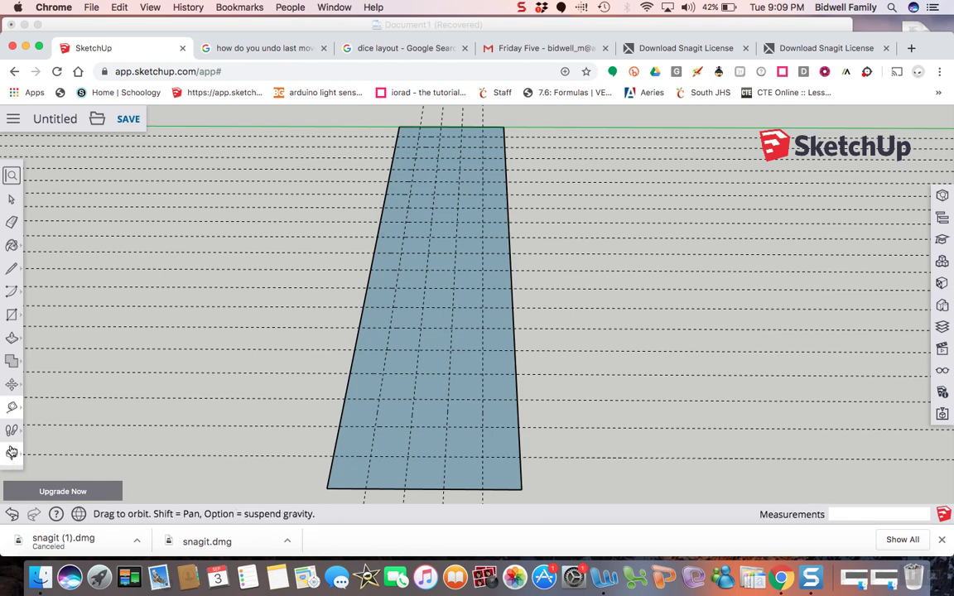
{"action": "left_click", "coordinate": [62, 480]}
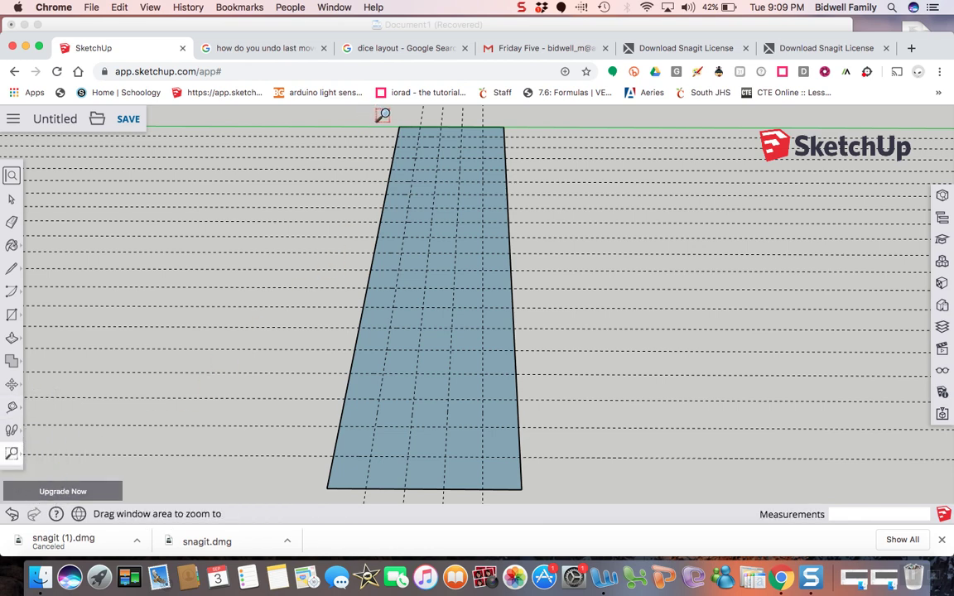
{"action": "left_click_drag", "start_coordinate": [388, 113], "coordinate": [523, 197]}
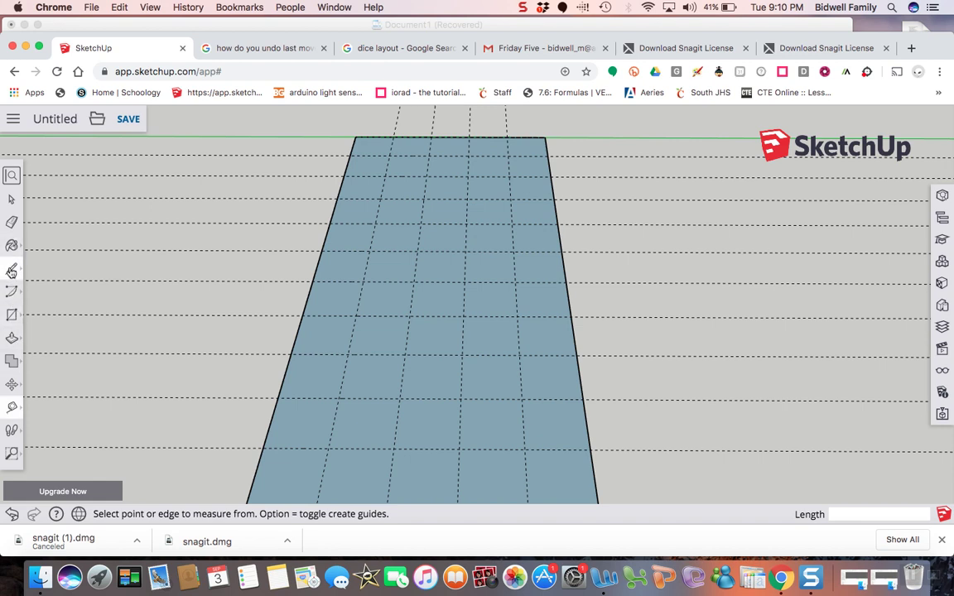
{"action": "left_click", "coordinate": [11, 270]}
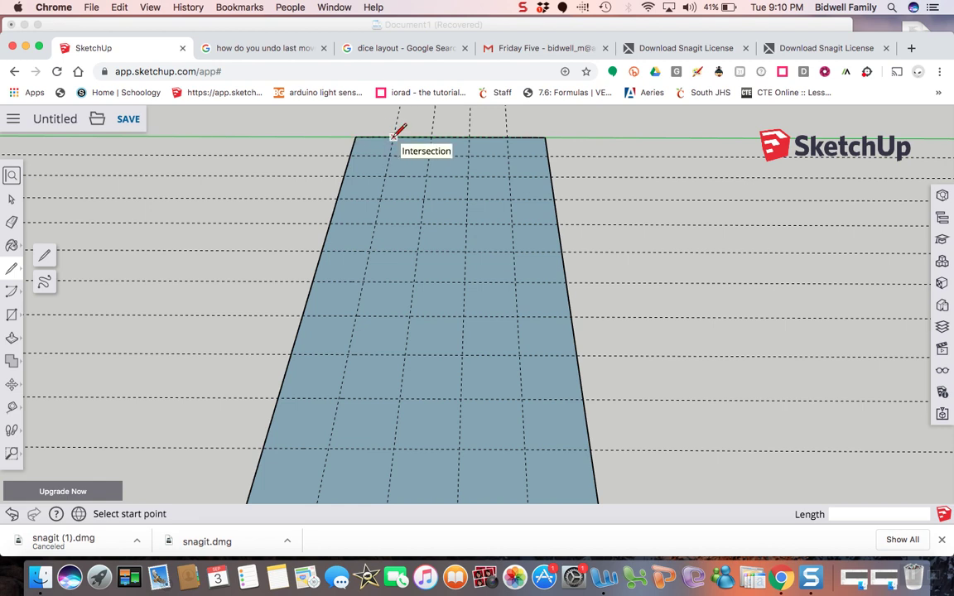
{"action": "left_click", "coordinate": [392, 136]}
{"action": "left_click", "coordinate": [389, 155]}
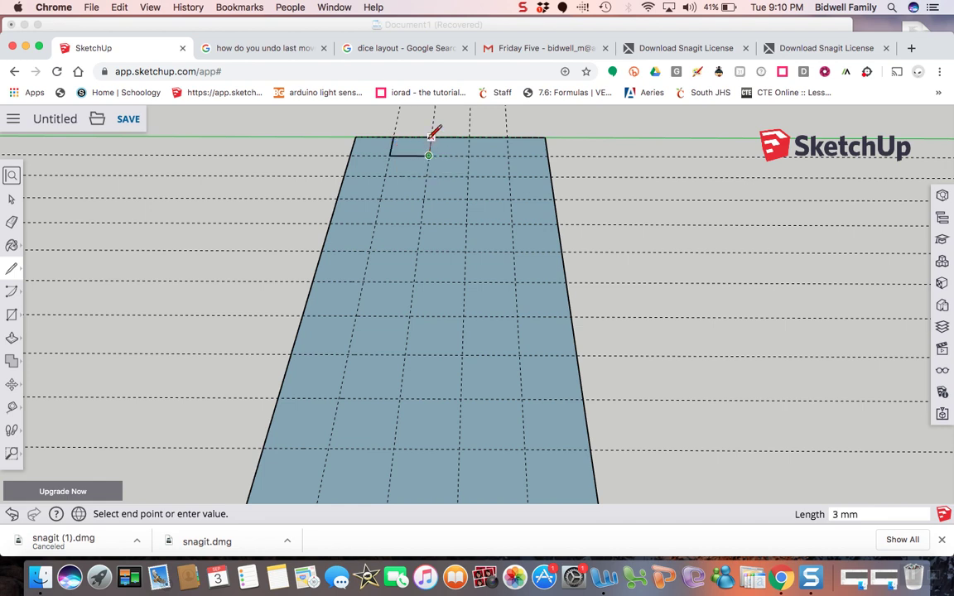
{"action": "left_click", "coordinate": [429, 142]}
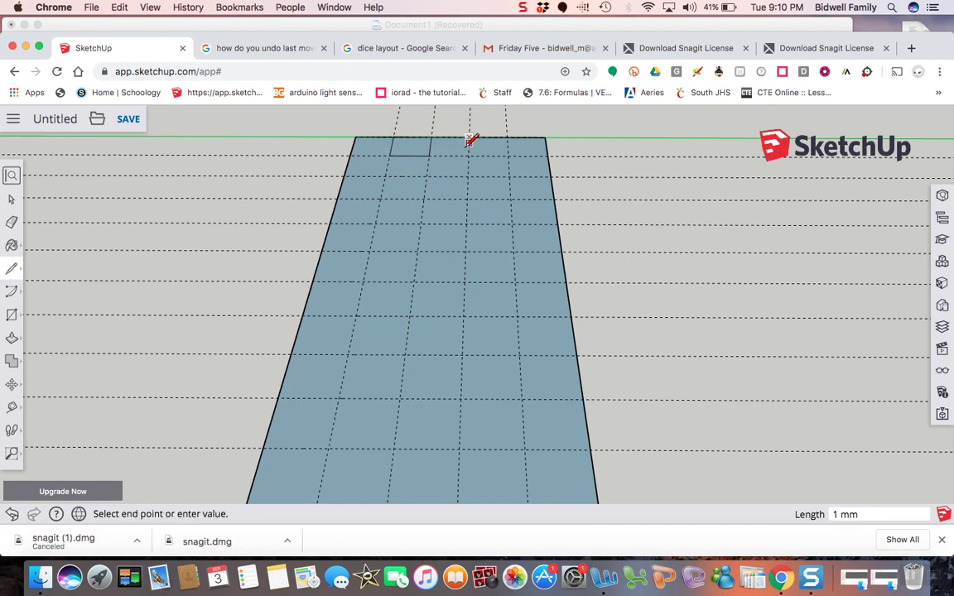
{"action": "left_click", "coordinate": [469, 155]}
{"action": "left_click", "coordinate": [508, 155]}
{"action": "left_click", "coordinate": [507, 137]}
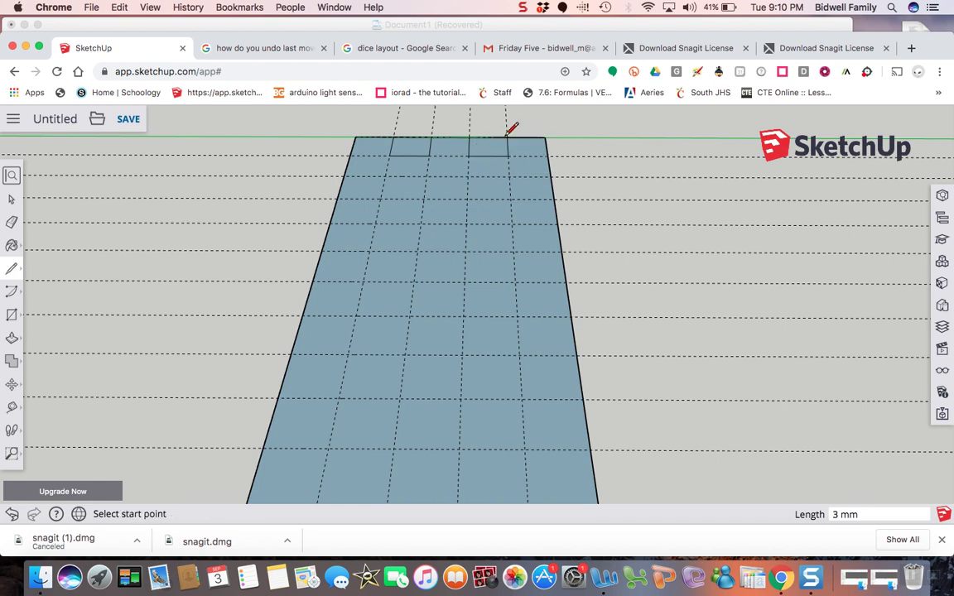
Step: Draw a 3 mm square notch outline on the right long edge, in the third guide row from the green axis
{"action": "left_click", "coordinate": [550, 176]}
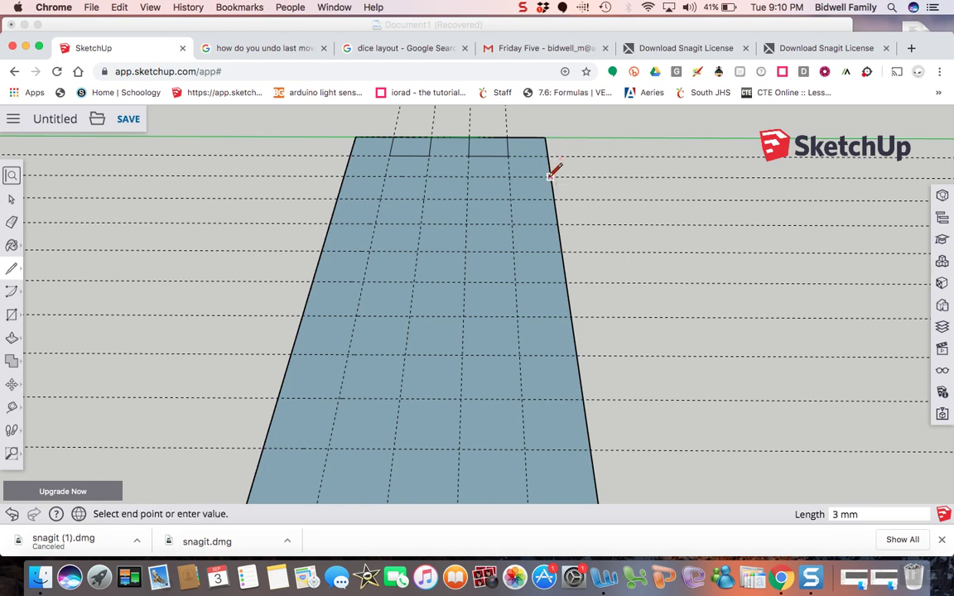
{"action": "left_click", "coordinate": [509, 177]}
{"action": "left_click", "coordinate": [510, 198]}
{"action": "left_click", "coordinate": [553, 199]}
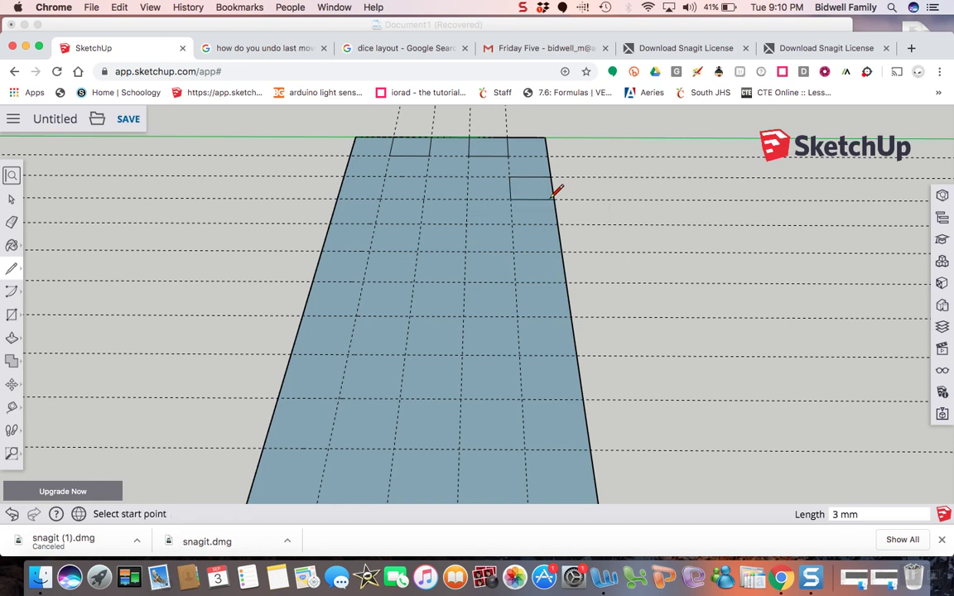
Step: Draw a stepped line of 3 mm segments across the rectangle in the fifth guide row, from the right long edge to the left
{"action": "left_click", "coordinate": [562, 248]}
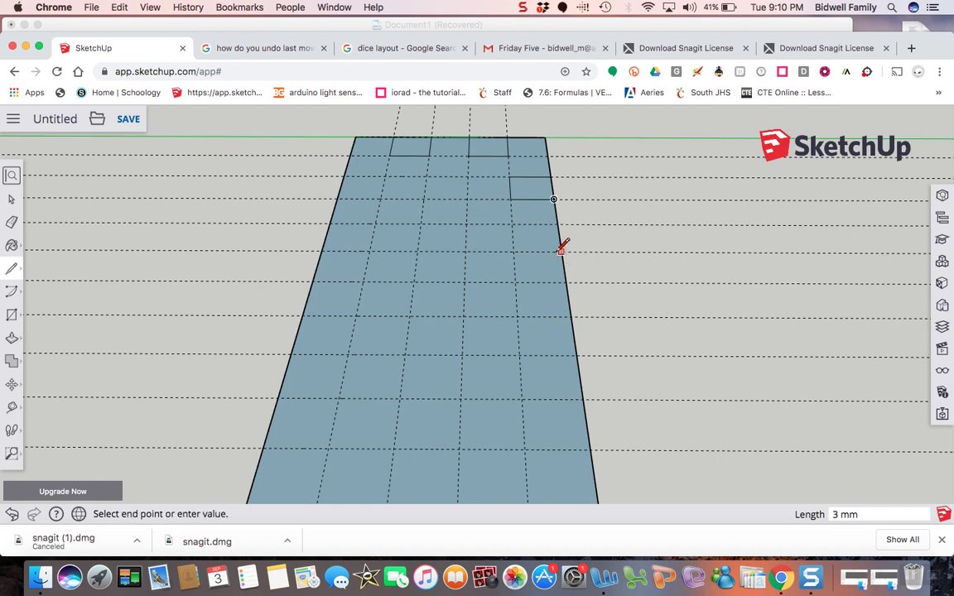
{"action": "left_click", "coordinate": [513, 251]}
{"action": "left_click", "coordinate": [513, 224]}
{"action": "left_click", "coordinate": [466, 224]}
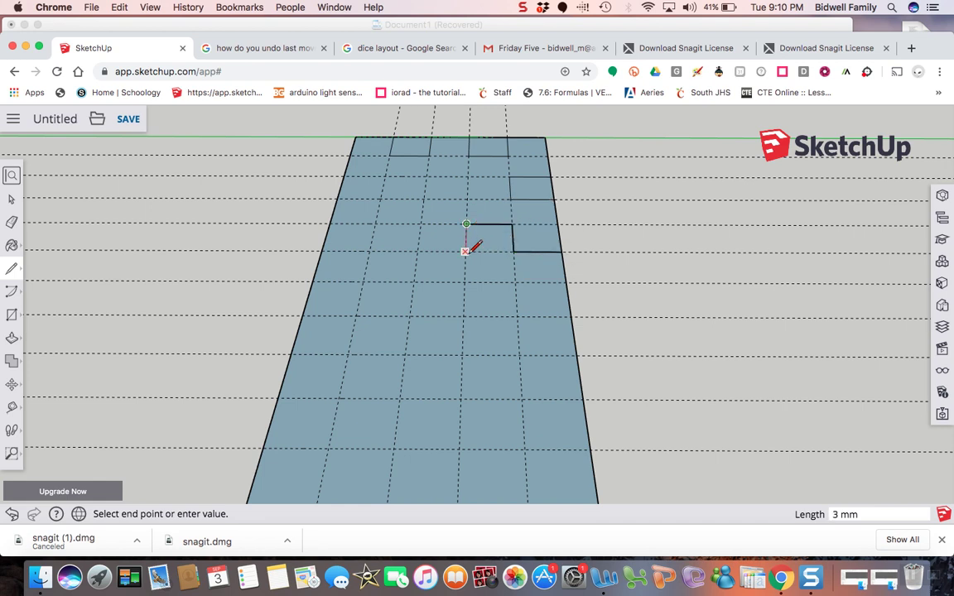
{"action": "left_click", "coordinate": [465, 251]}
{"action": "left_click", "coordinate": [418, 251]}
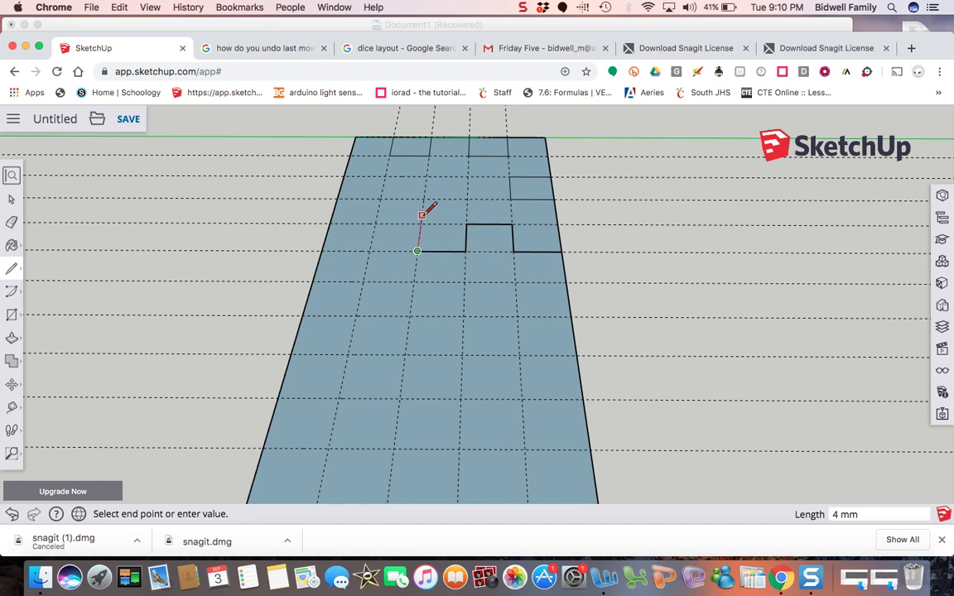
{"action": "left_click", "coordinate": [418, 223]}
{"action": "left_click", "coordinate": [375, 224]}
{"action": "left_click", "coordinate": [370, 250]}
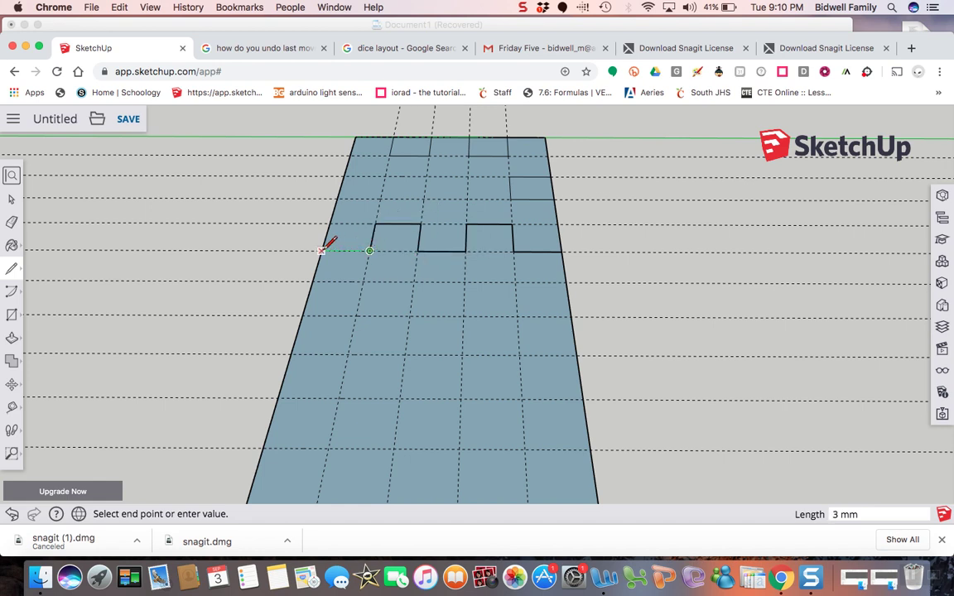
Step: Outline a 3 mm notch on the left long edge in the third guide row and erase its outer edge to open it
{"action": "left_click", "coordinate": [337, 198]}
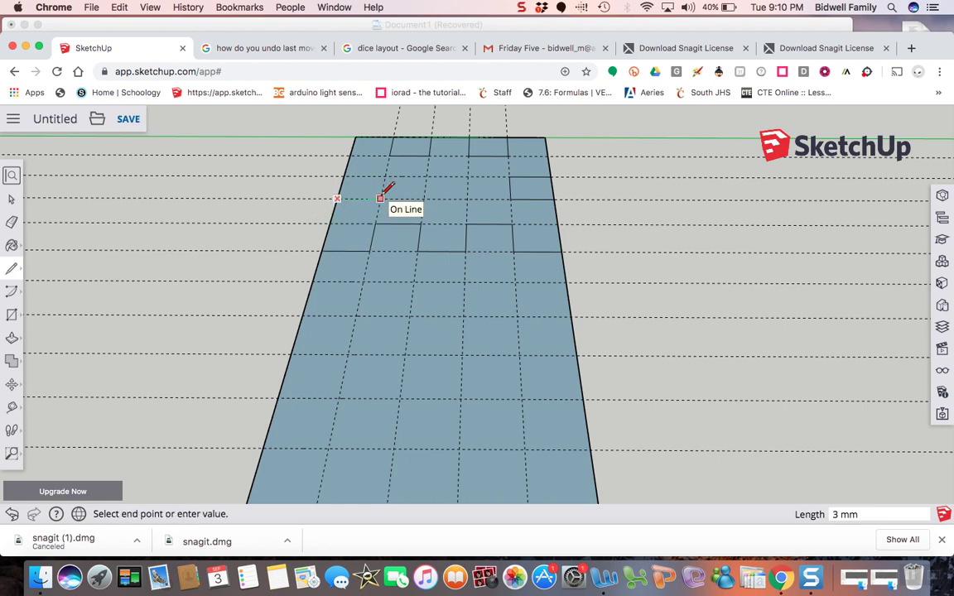
{"action": "left_click", "coordinate": [348, 166]}
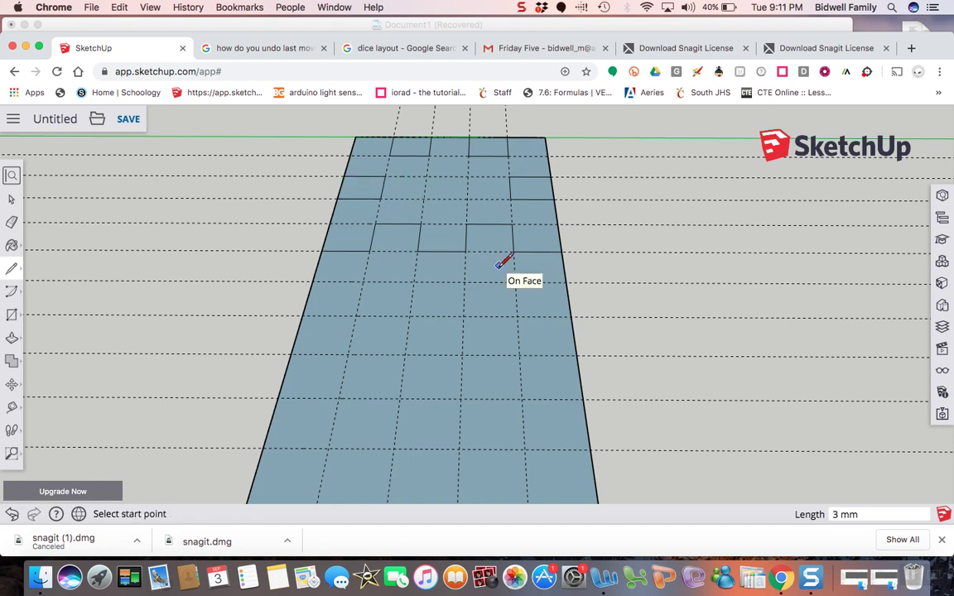
{"action": "left_click", "coordinate": [11, 221]}
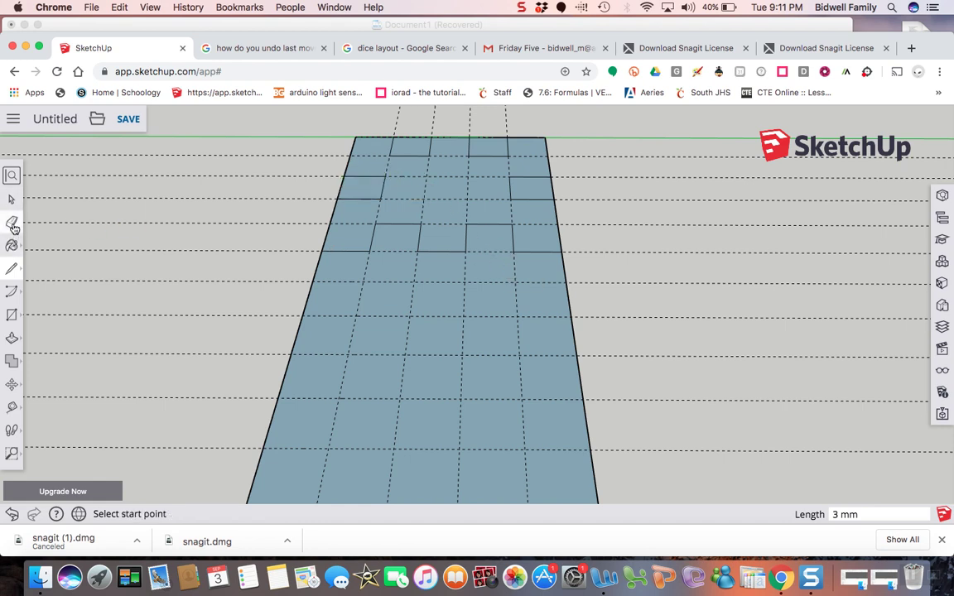
{"action": "left_click", "coordinate": [340, 186]}
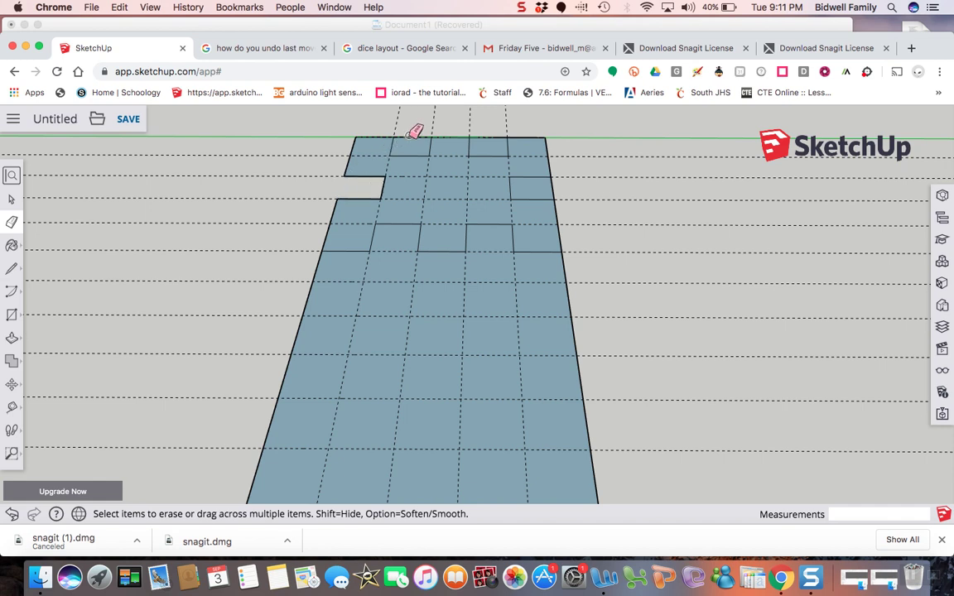
Step: Erase the outer edges of the two notches on the green axis and the third-row notch on the right long edge
{"action": "left_click", "coordinate": [410, 137]}
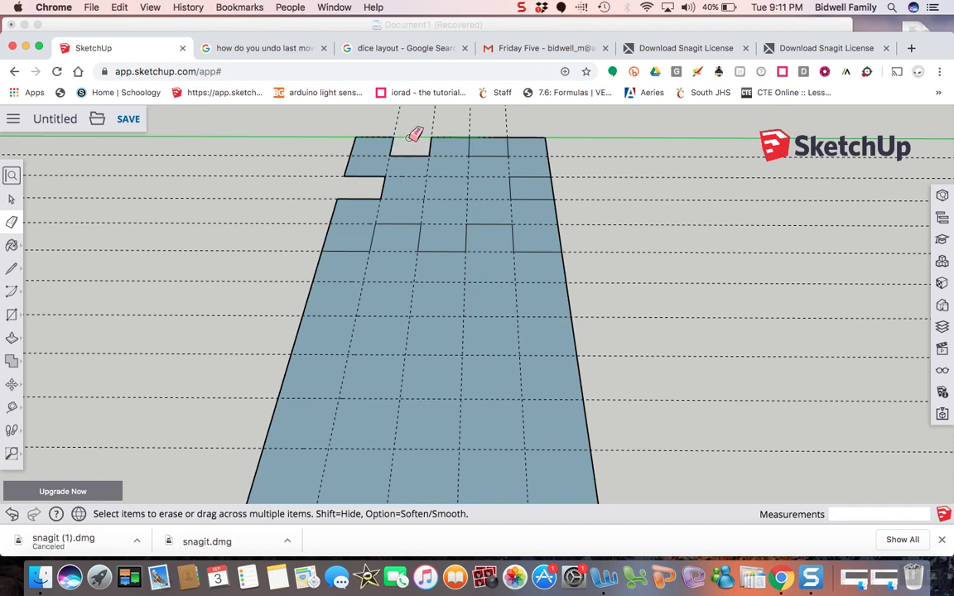
{"action": "left_click", "coordinate": [484, 138]}
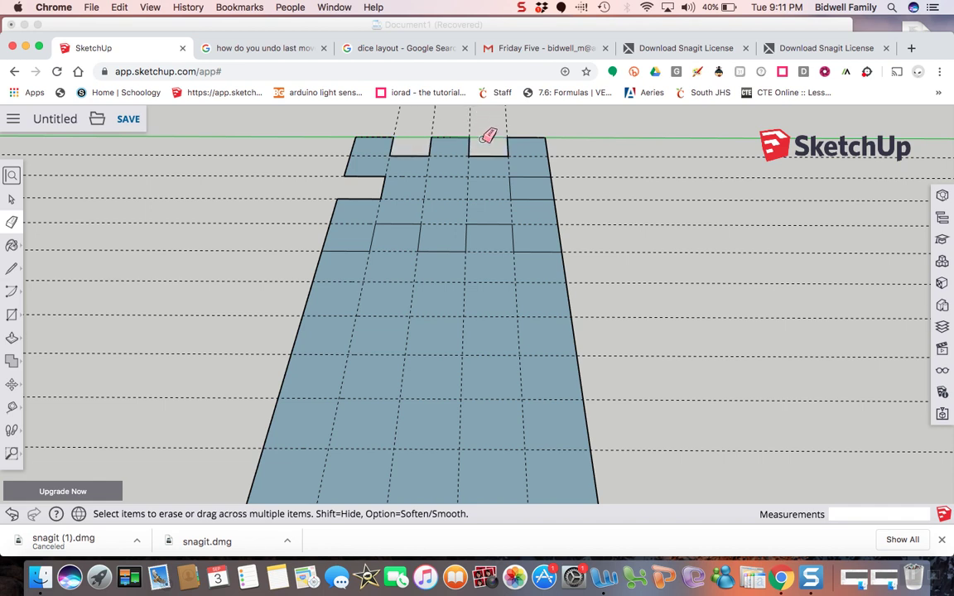
{"action": "left_click", "coordinate": [553, 187]}
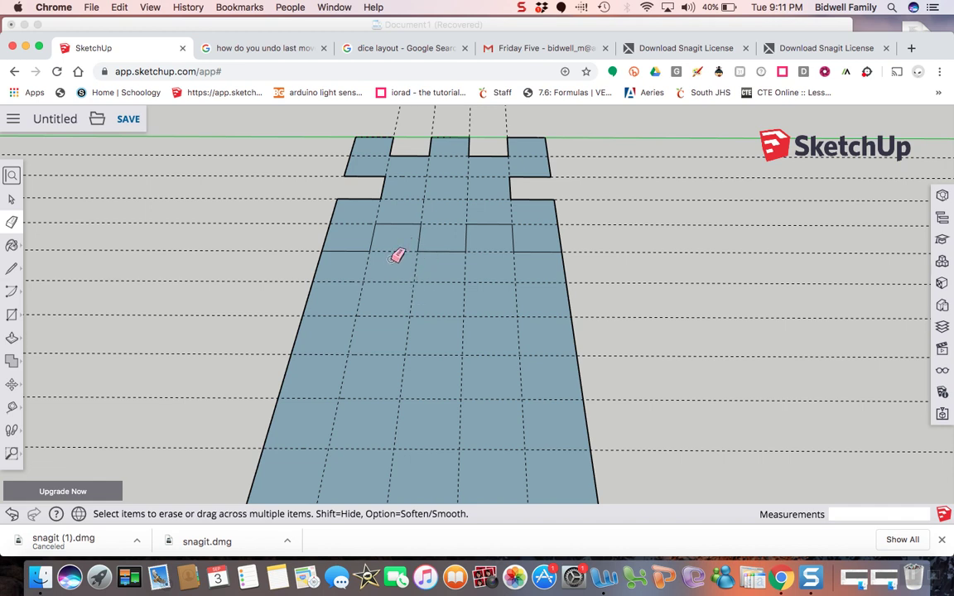
{"action": "left_click", "coordinate": [418, 236]}
Step: Draw a 3 mm square notch outline on the right long edge, in the seventh guide row from the green axis
{"action": "left_click", "coordinate": [12, 269]}
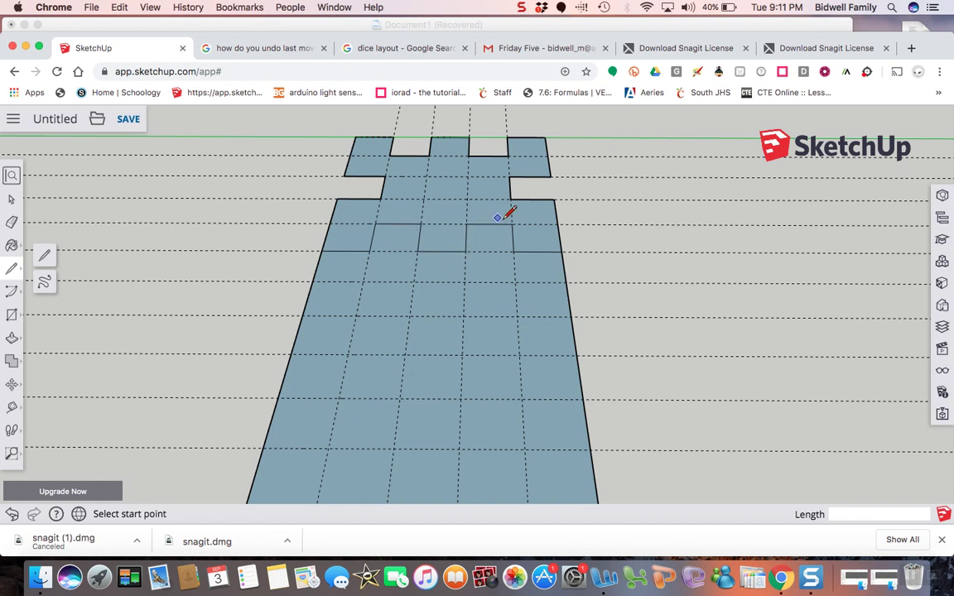
{"action": "left_click", "coordinate": [560, 252]}
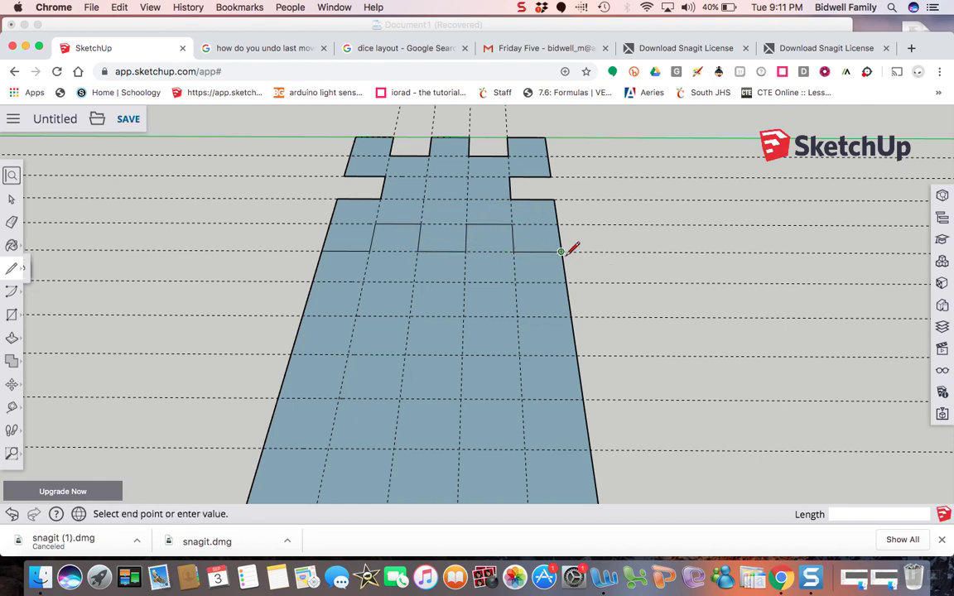
{"action": "left_click", "coordinate": [566, 283]}
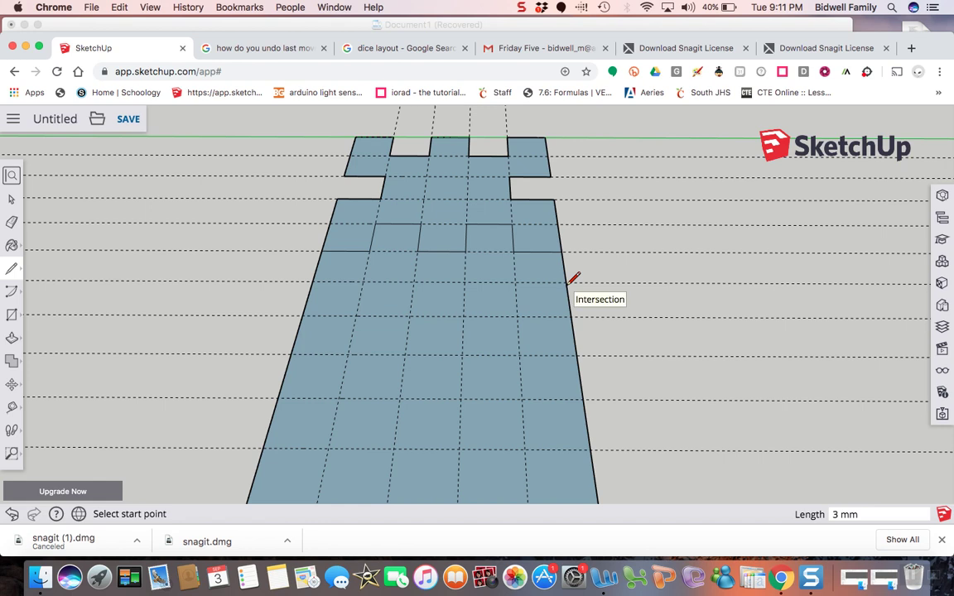
{"action": "left_click", "coordinate": [515, 282]}
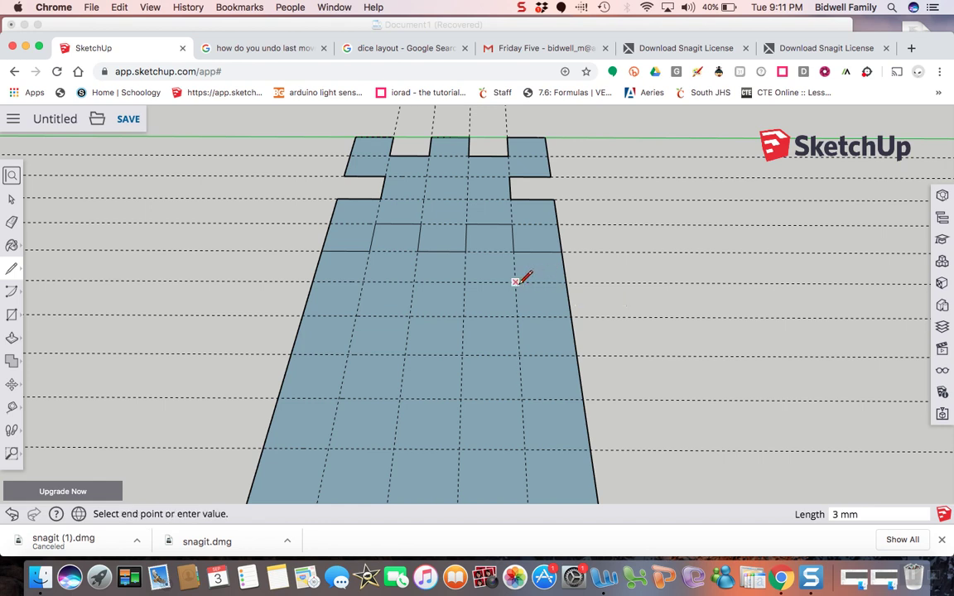
{"action": "left_click", "coordinate": [566, 282]}
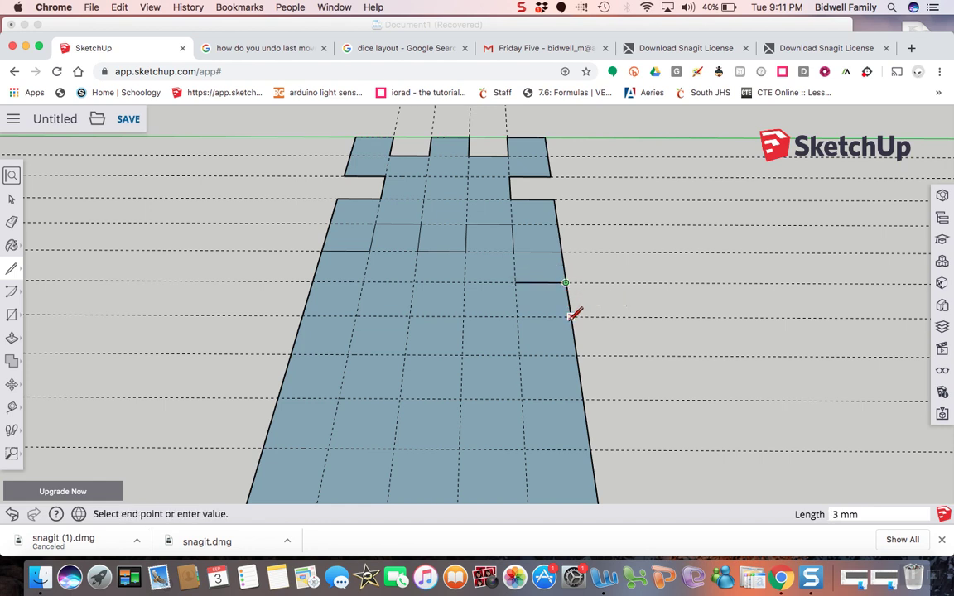
{"action": "left_click", "coordinate": [515, 315]}
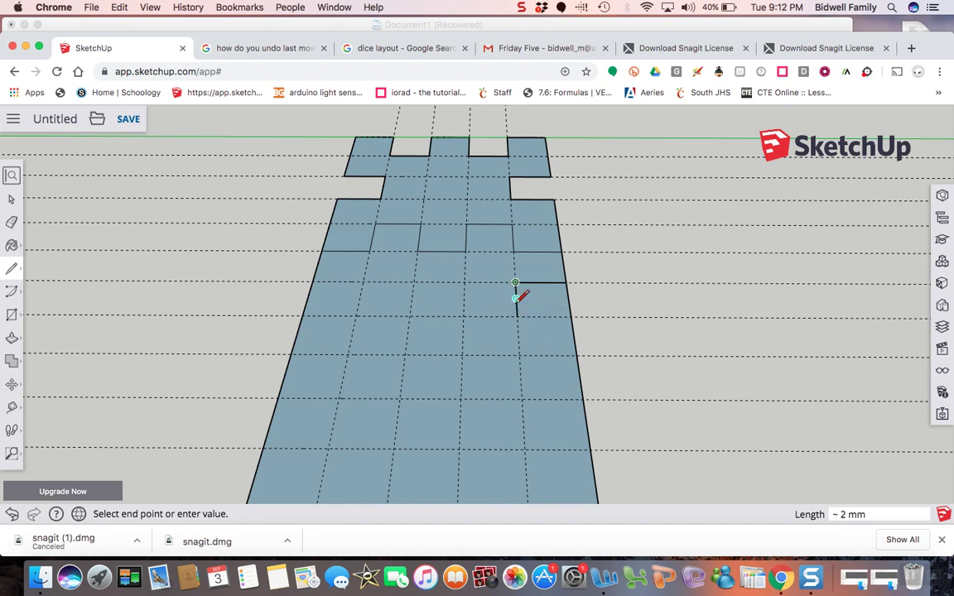
{"action": "left_click", "coordinate": [515, 282]}
{"action": "left_click", "coordinate": [569, 317]}
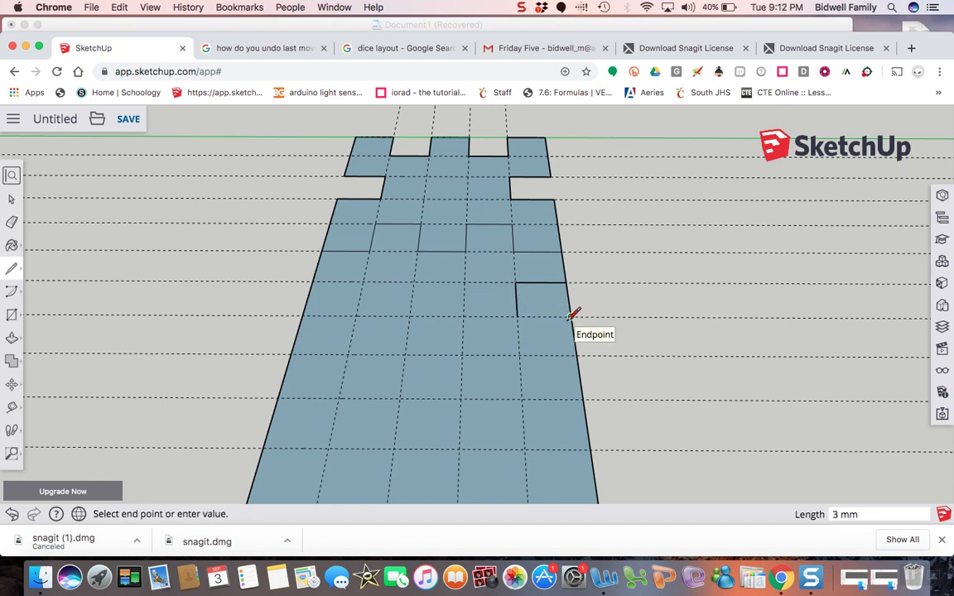
{"action": "left_click", "coordinate": [515, 317]}
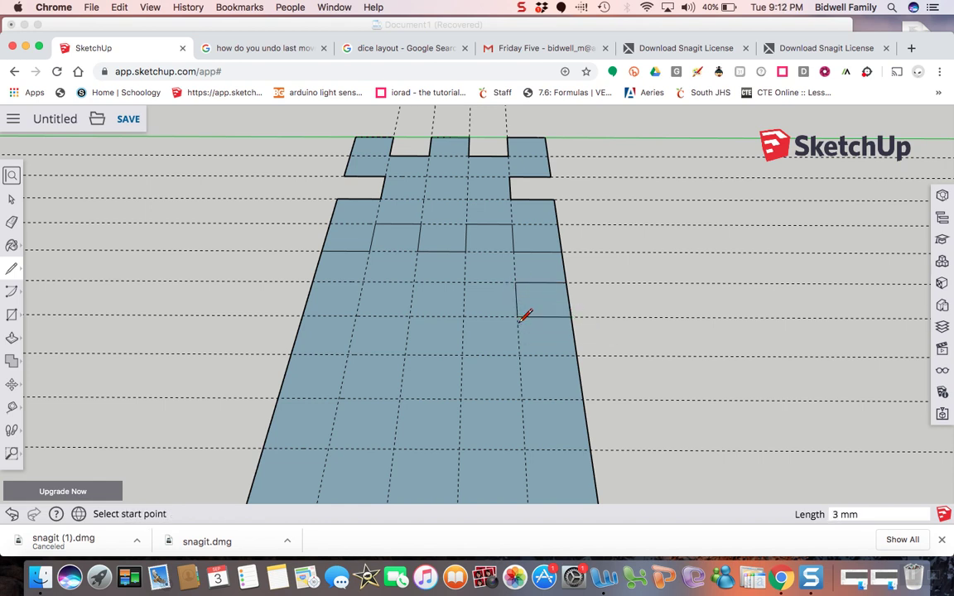
Step: Draw a stepped line of 3 mm segments across the rectangle in the ninth guide row, from the right long edge to the left
{"action": "left_click", "coordinate": [577, 353]}
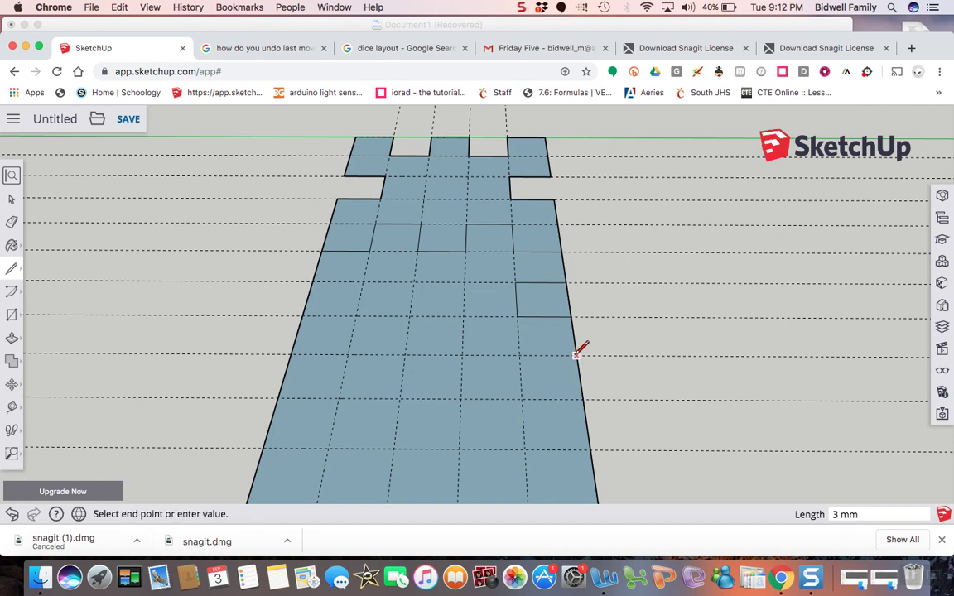
{"action": "left_click", "coordinate": [519, 354]}
{"action": "left_click", "coordinate": [521, 399]}
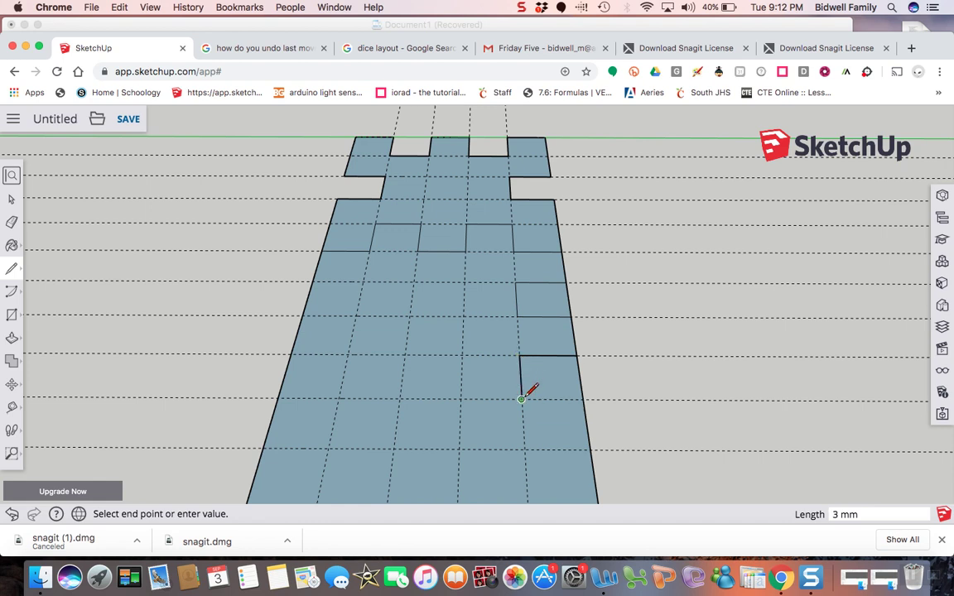
{"action": "left_click", "coordinate": [460, 399]}
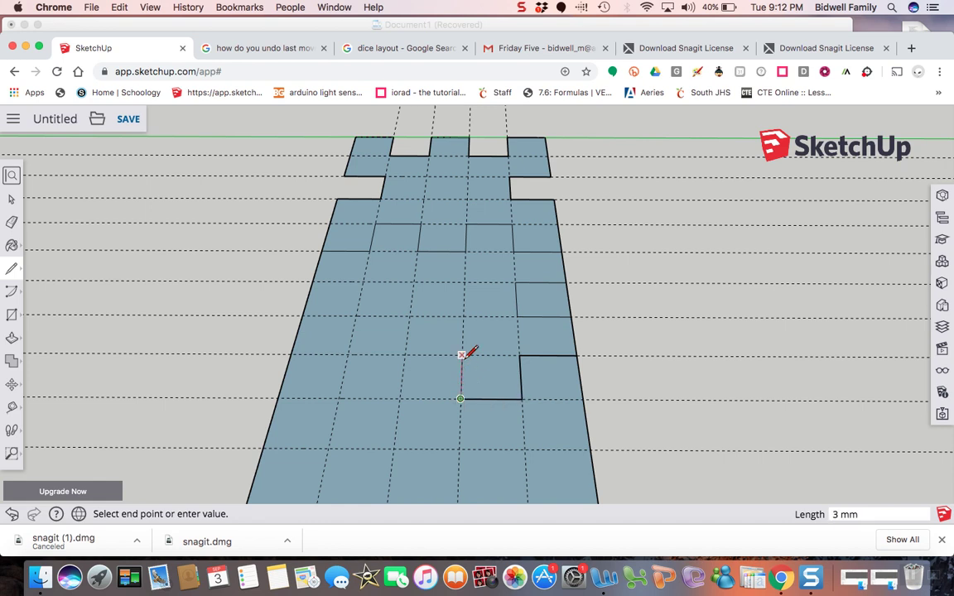
{"action": "left_click", "coordinate": [403, 354]}
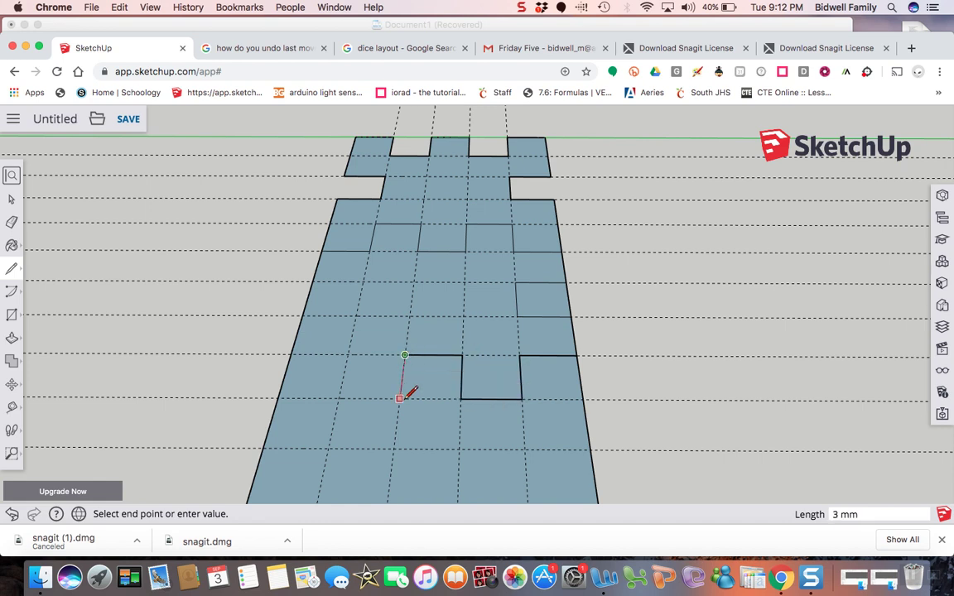
{"action": "left_click", "coordinate": [338, 398]}
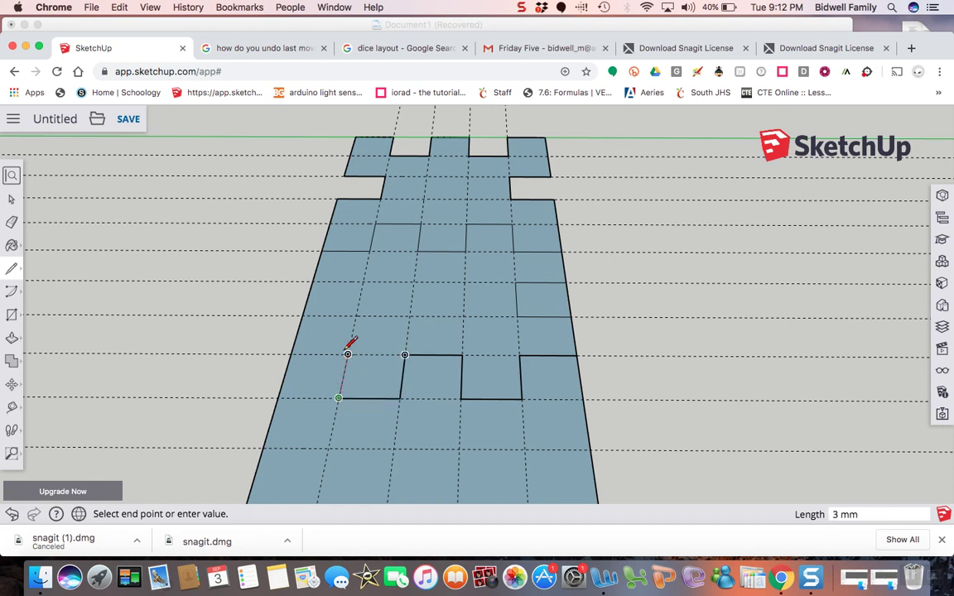
{"action": "left_click", "coordinate": [347, 355]}
{"action": "left_click", "coordinate": [294, 355]}
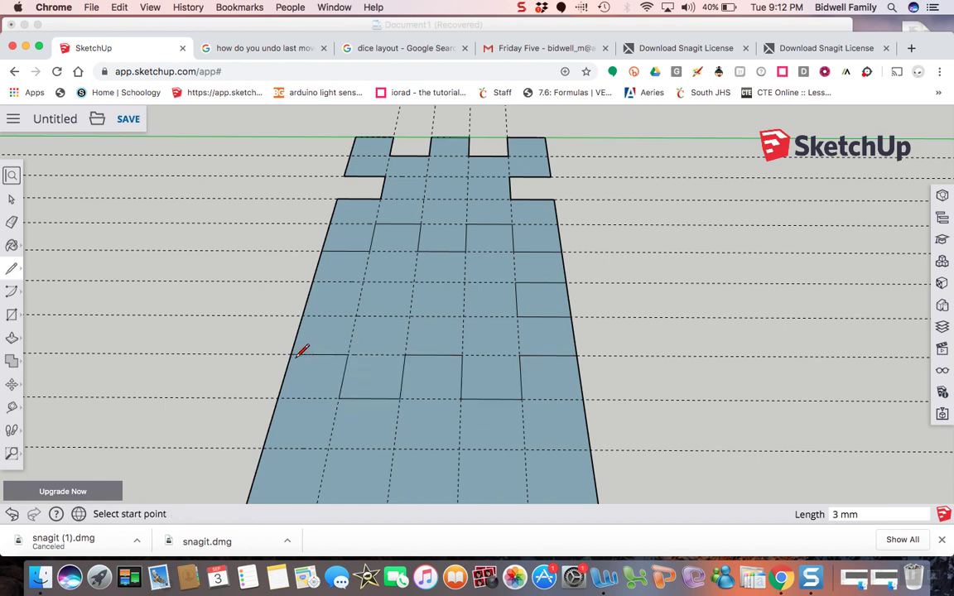
Step: Draw a 3 mm square notch outline on the left long edge, in the seventh guide row
{"action": "left_click", "coordinate": [301, 315]}
{"action": "left_click", "coordinate": [358, 315]}
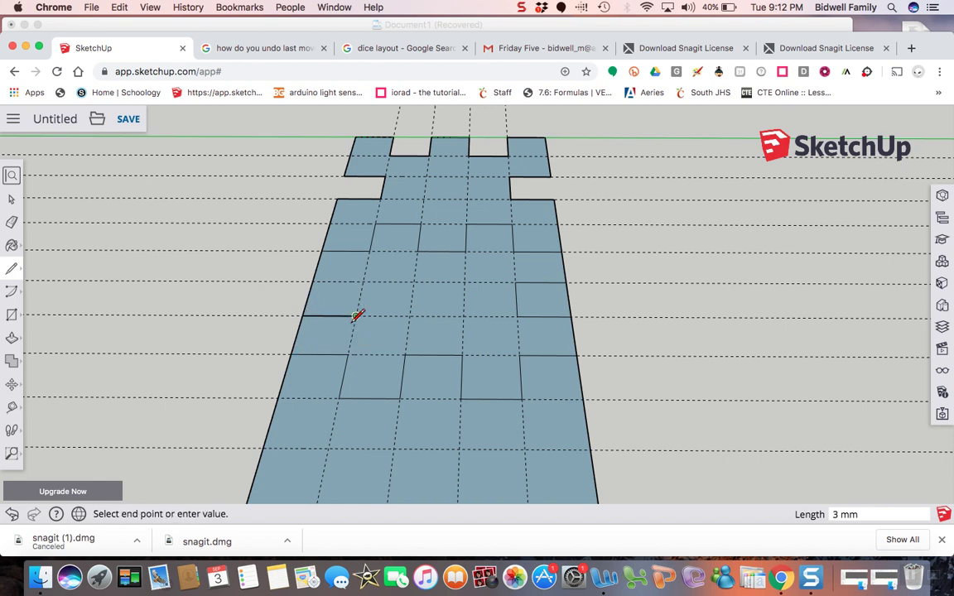
{"action": "key", "text": "super+z"}
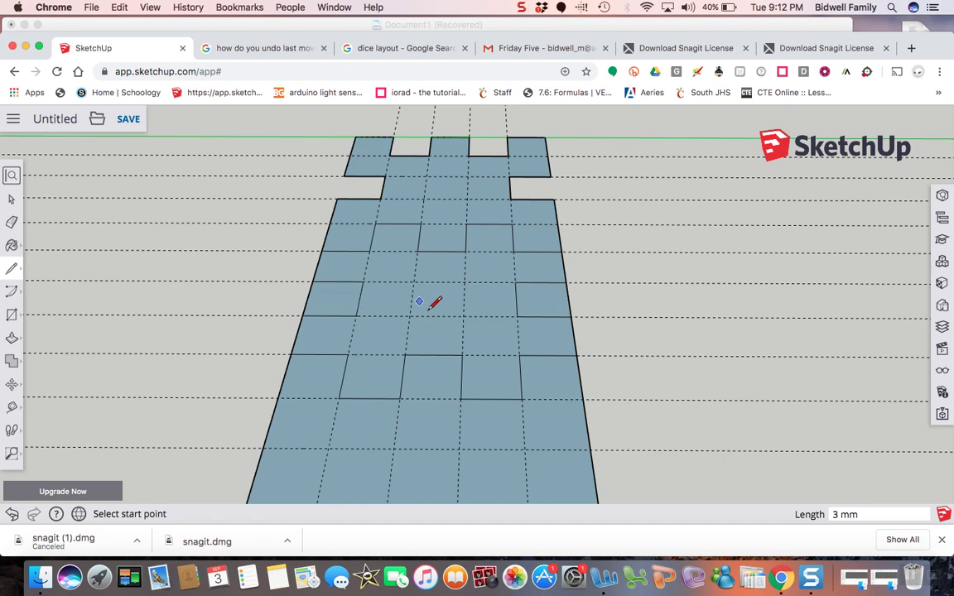
Step: Erase the outer edges of the seventh-row notches on both long edges to open them
{"action": "left_click", "coordinate": [12, 222]}
{"action": "left_click", "coordinate": [309, 294]}
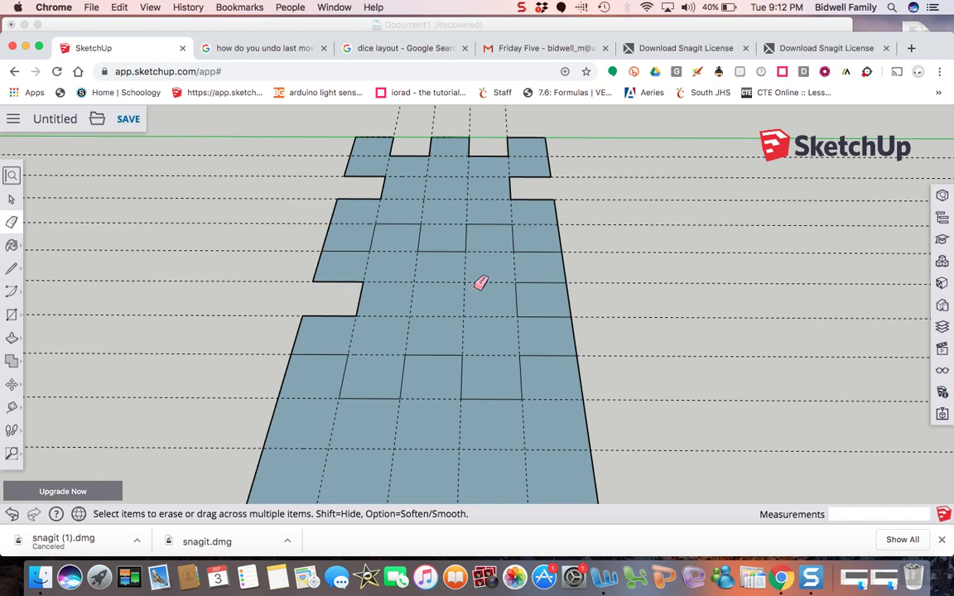
{"action": "left_click", "coordinate": [568, 294]}
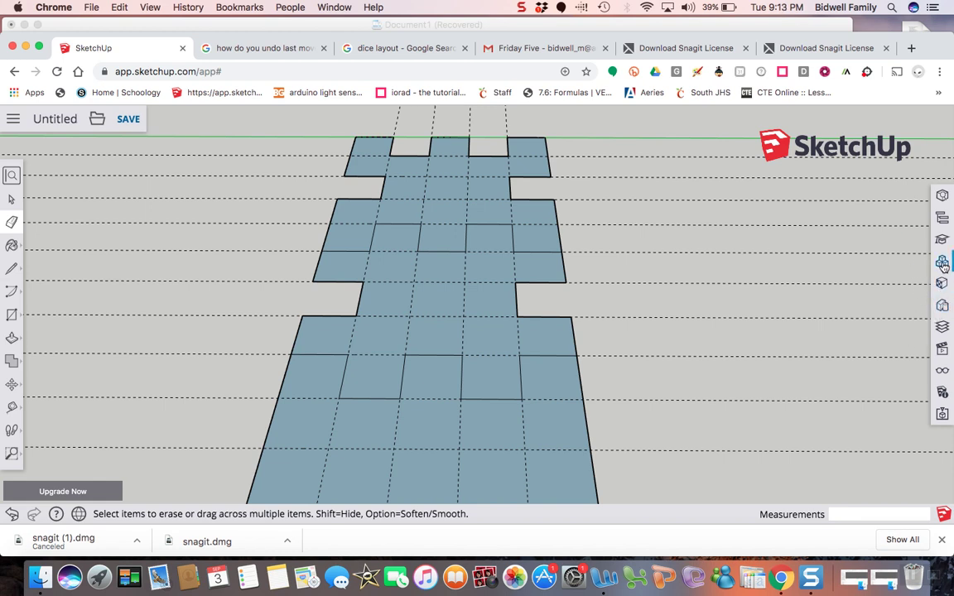
Step: Paint the second dice face, between the two stepped lines, with the Helen_Skin material
{"action": "left_click", "coordinate": [942, 197]}
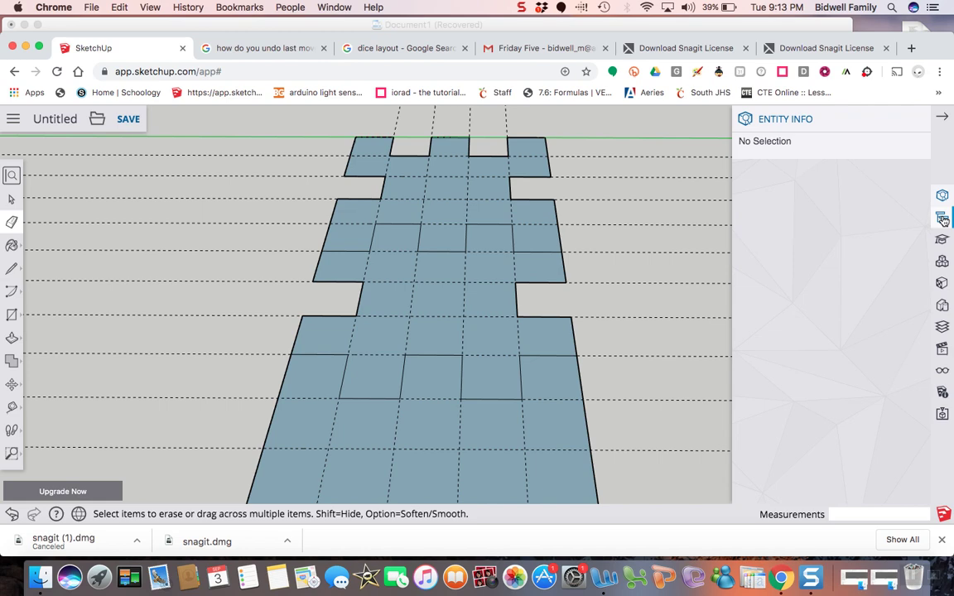
{"action": "left_click", "coordinate": [942, 217]}
{"action": "left_click", "coordinate": [941, 241]}
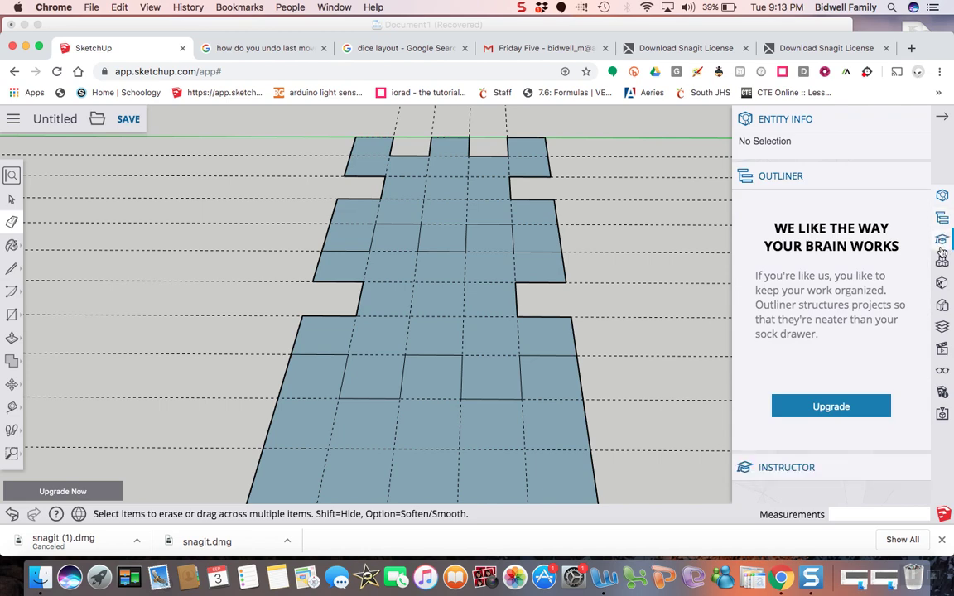
{"action": "left_click", "coordinate": [942, 281]}
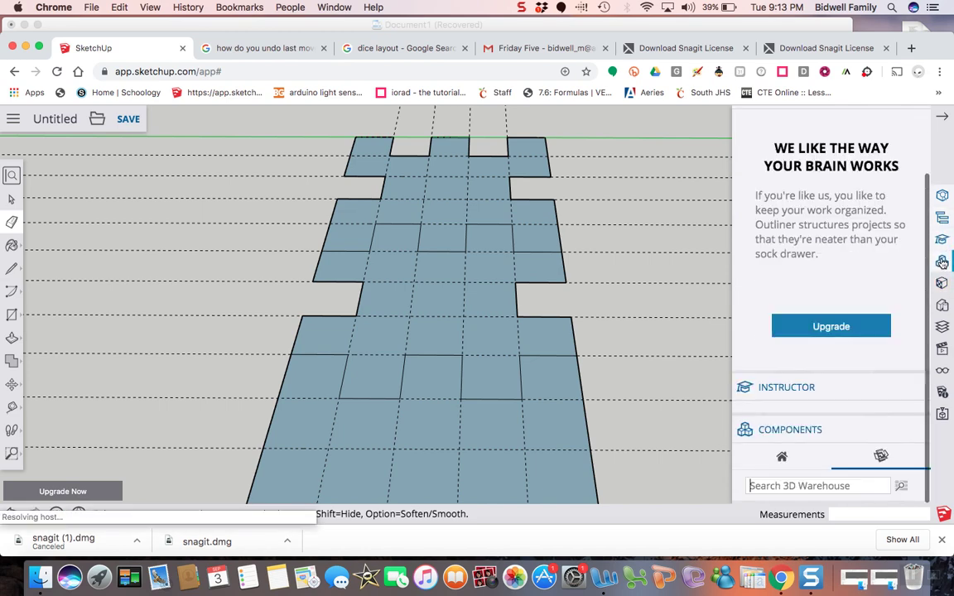
{"action": "left_click", "coordinate": [942, 300]}
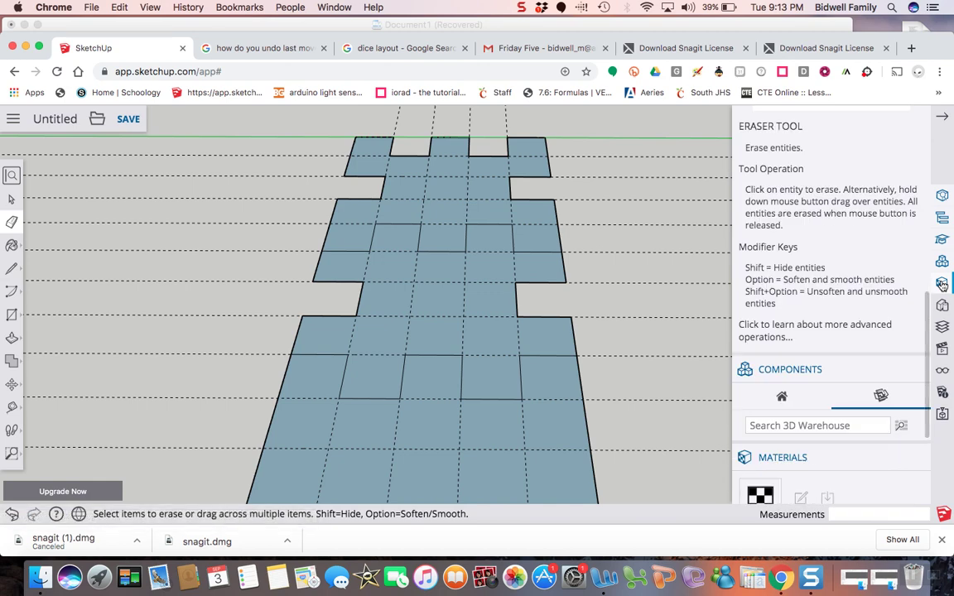
{"action": "left_click", "coordinate": [941, 327]}
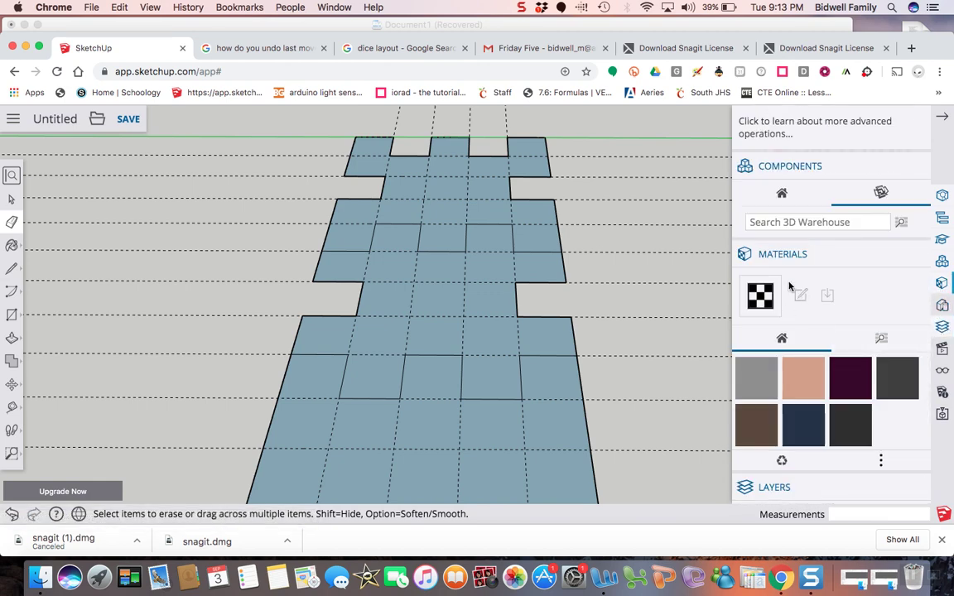
{"action": "left_click", "coordinate": [780, 490]}
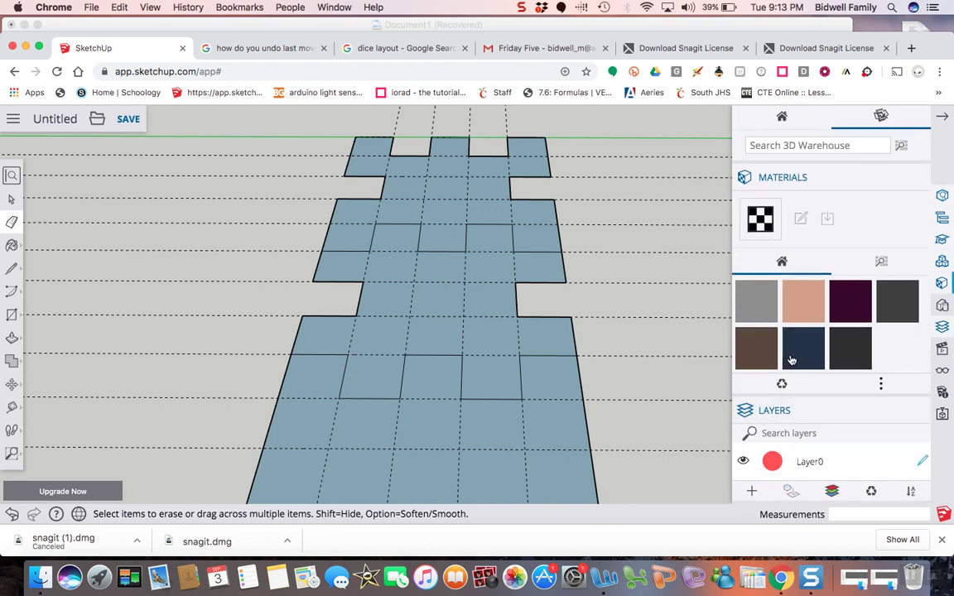
{"action": "left_click", "coordinate": [811, 306]}
{"action": "left_click", "coordinate": [448, 292]}
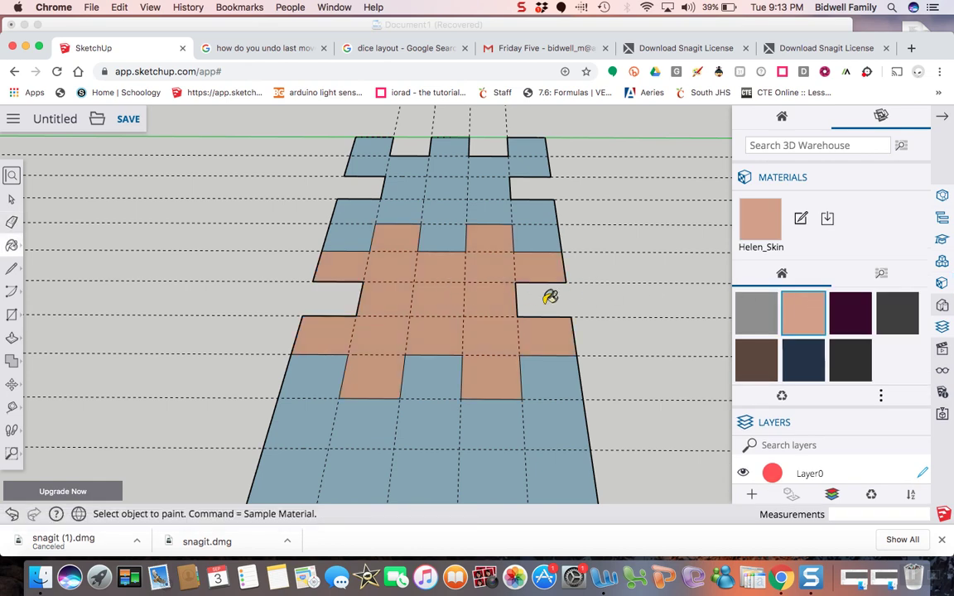
Step: Draw a 3 mm square notch outline on the right long edge, in the eleventh guide row from the green axis
{"action": "scroll", "coordinate": [550, 297], "scroll_direction": "down", "scroll_amount": 5}
{"action": "scroll", "coordinate": [550, 296], "scroll_direction": "up", "scroll_amount": 2}
{"action": "scroll", "coordinate": [550, 296], "scroll_direction": "down", "scroll_amount": 2}
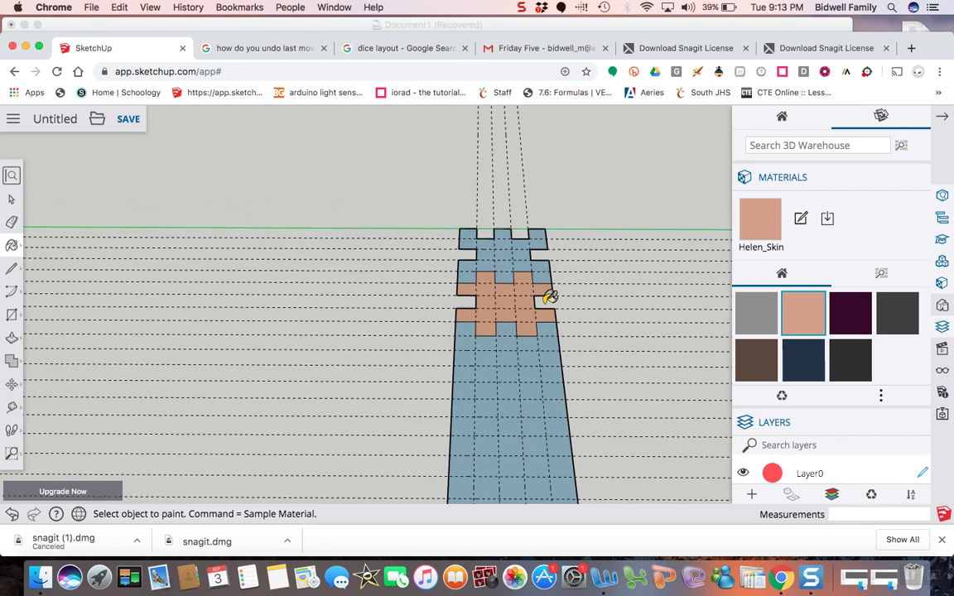
{"action": "left_click", "coordinate": [12, 453]}
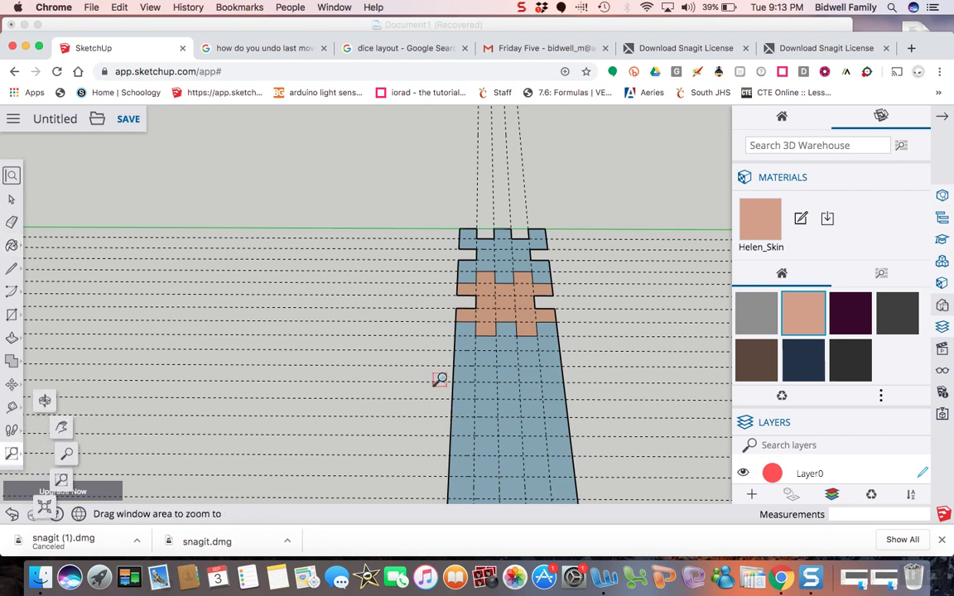
{"action": "left_click_drag", "start_coordinate": [446, 380], "coordinate": [617, 468]}
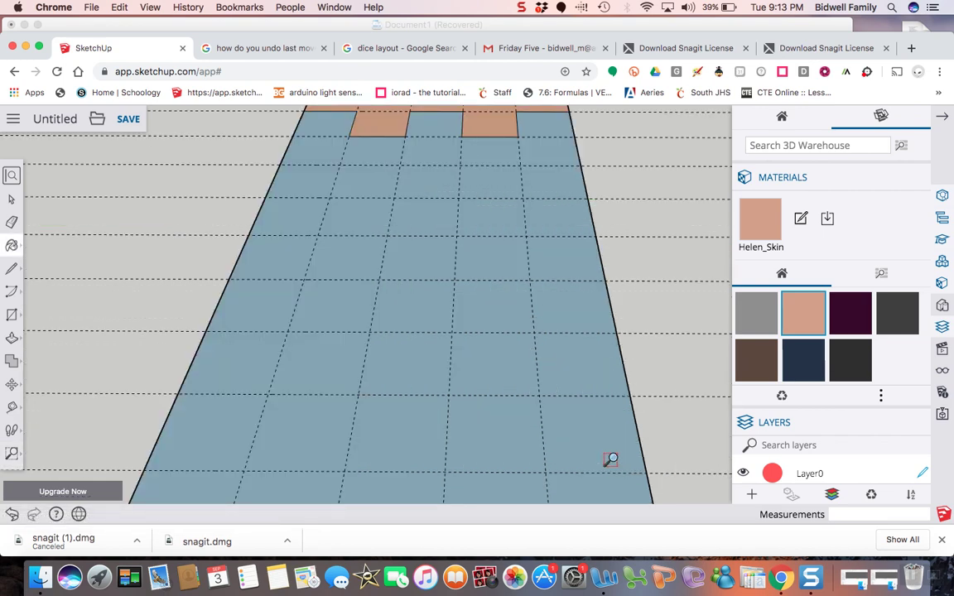
{"action": "key", "text": "b"}
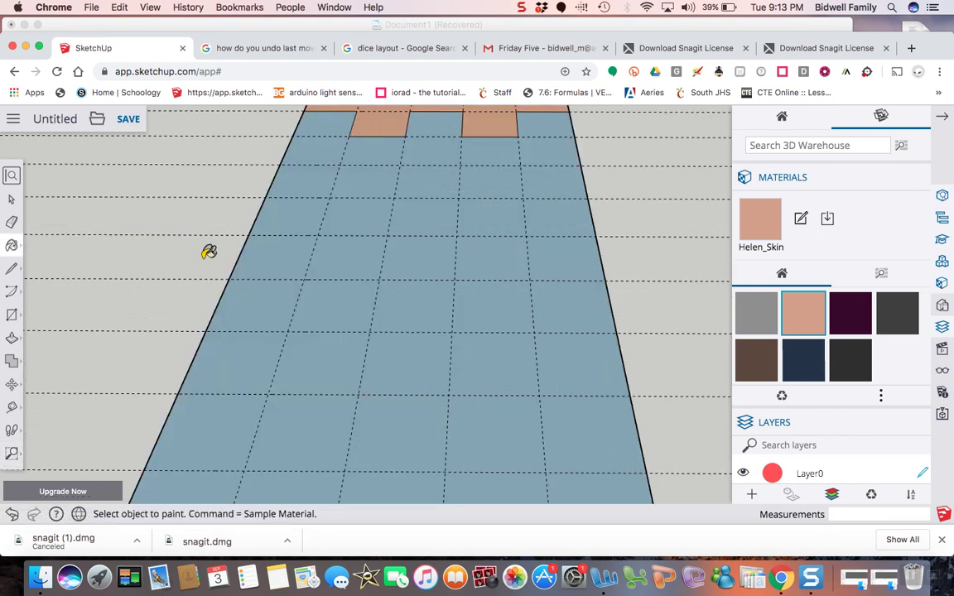
{"action": "left_click", "coordinate": [12, 267]}
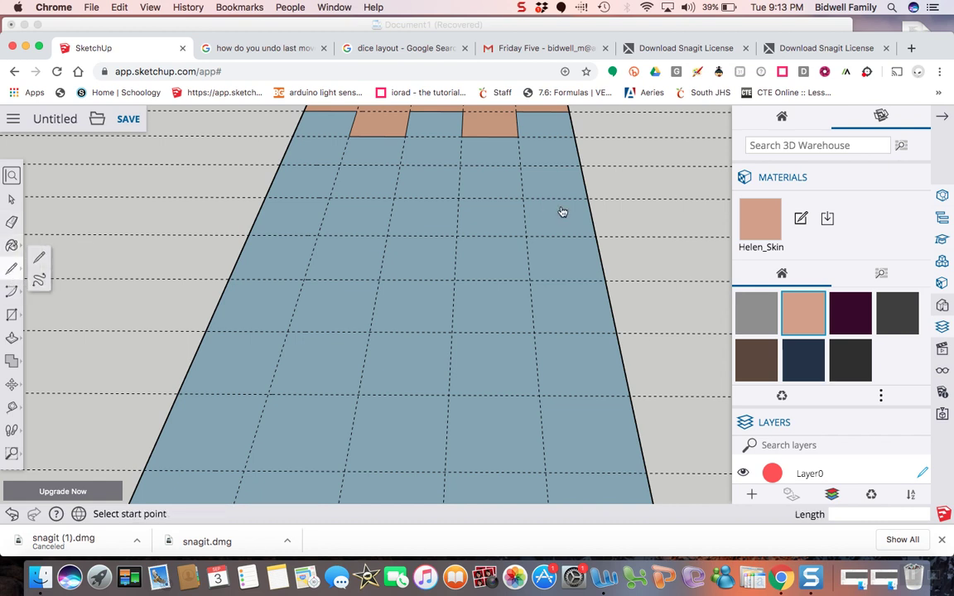
{"action": "left_click", "coordinate": [580, 166]}
{"action": "left_click", "coordinate": [519, 166]}
{"action": "left_click", "coordinate": [522, 199]}
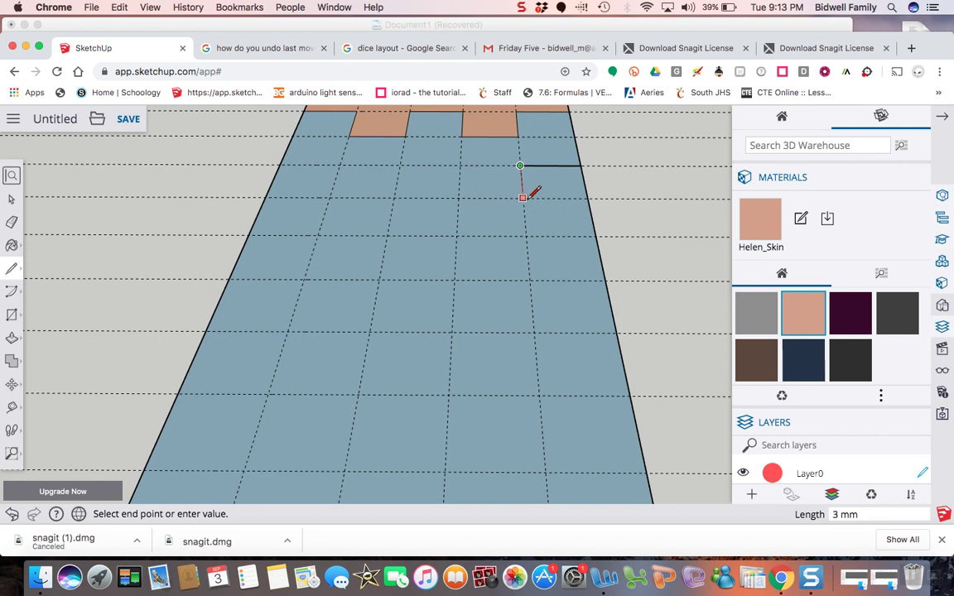
{"action": "left_click", "coordinate": [587, 198]}
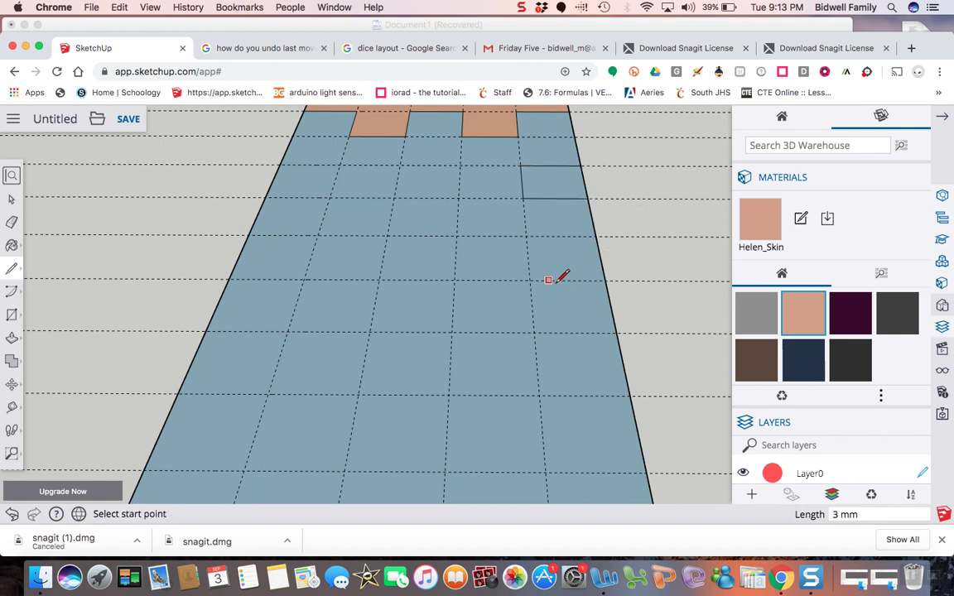
Step: Draw a stepped line of 3 mm segments across the strip, from long edge to long edge, in the thirteenth guide row
{"action": "left_click", "coordinate": [603, 280]}
{"action": "left_click", "coordinate": [529, 280]}
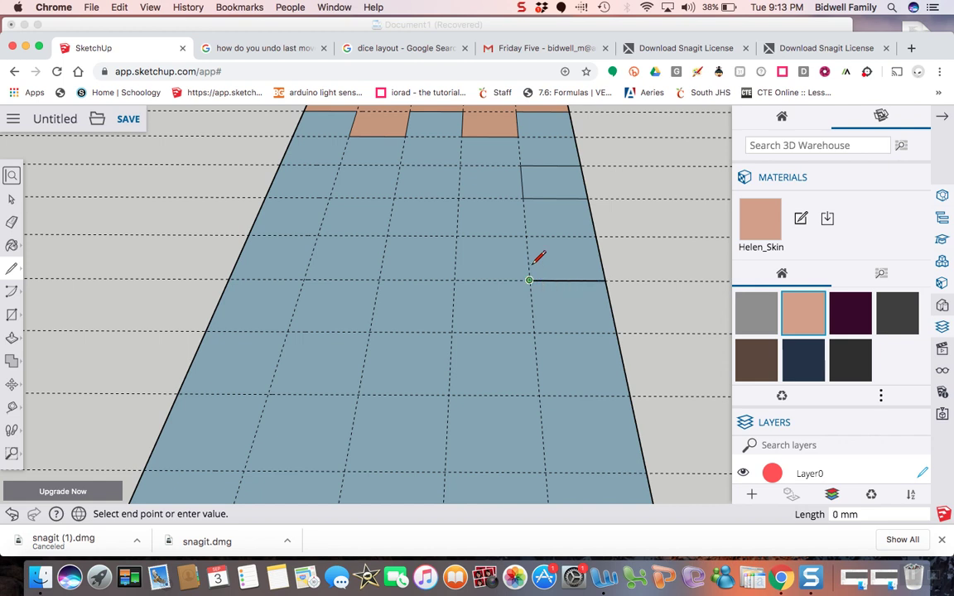
{"action": "left_click", "coordinate": [455, 237]}
{"action": "left_click", "coordinate": [455, 280]}
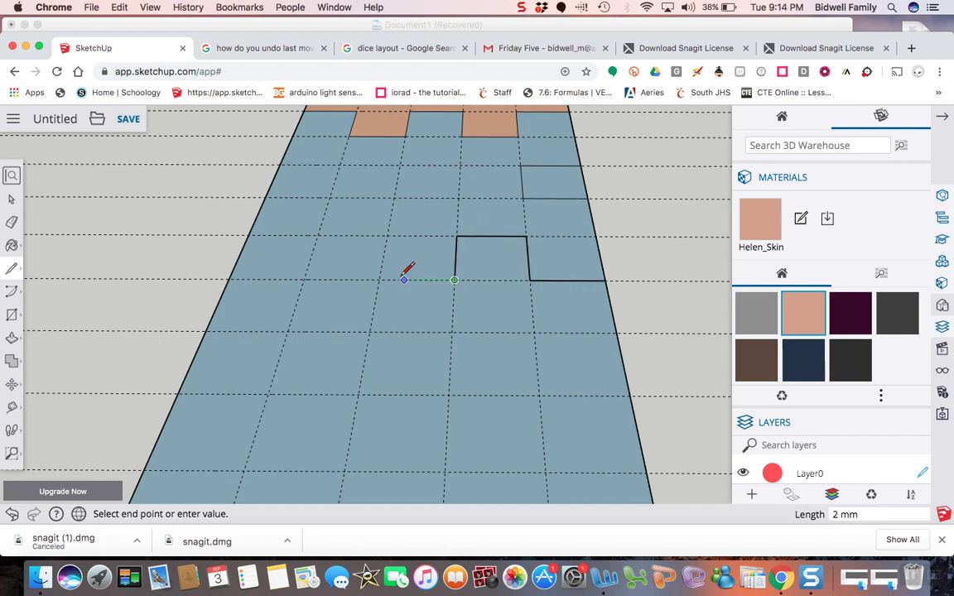
{"action": "left_click", "coordinate": [386, 236]}
{"action": "left_click", "coordinate": [317, 236]}
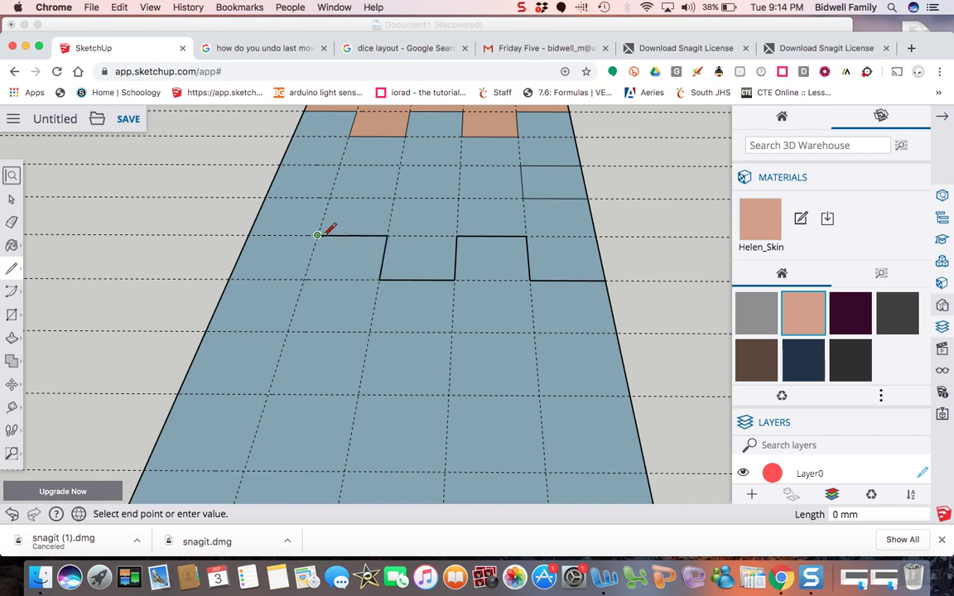
{"action": "left_click", "coordinate": [304, 280]}
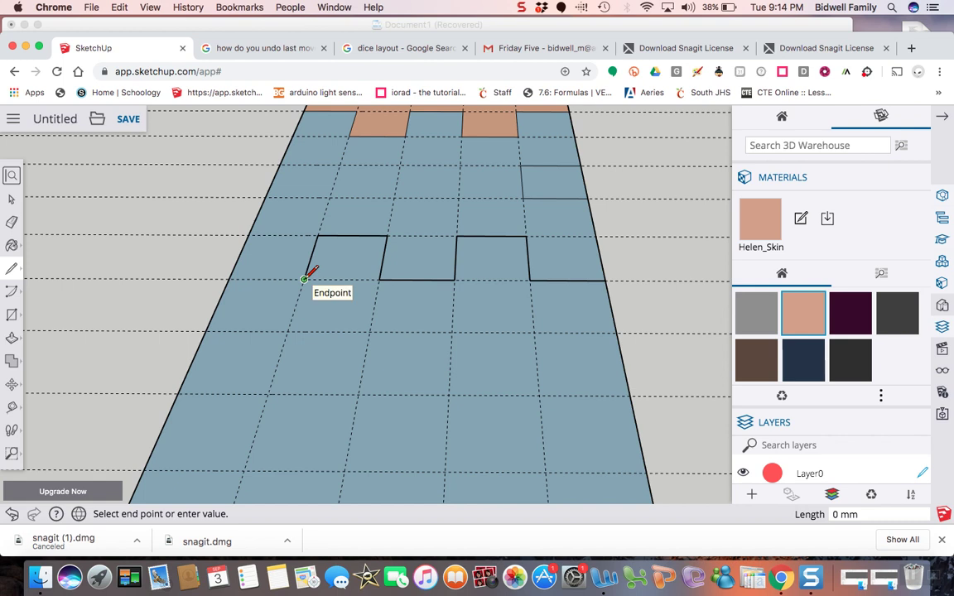
{"action": "left_click", "coordinate": [229, 279]}
{"action": "left_click", "coordinate": [249, 235]}
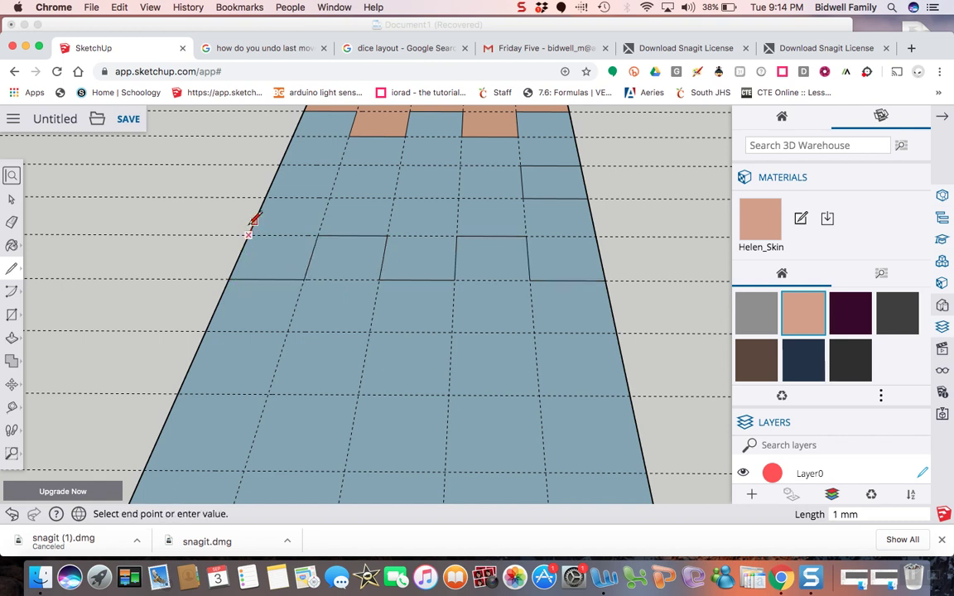
{"action": "key", "text": "Escape"}
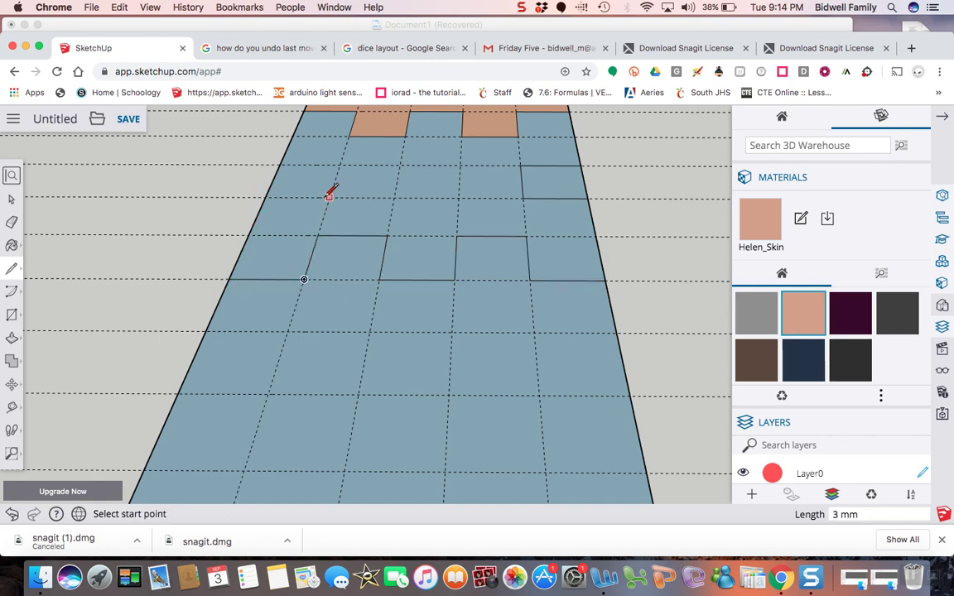
Step: Draw a 3 mm square notch outline on the left long edge, in the eleventh guide row
{"action": "left_click", "coordinate": [265, 197]}
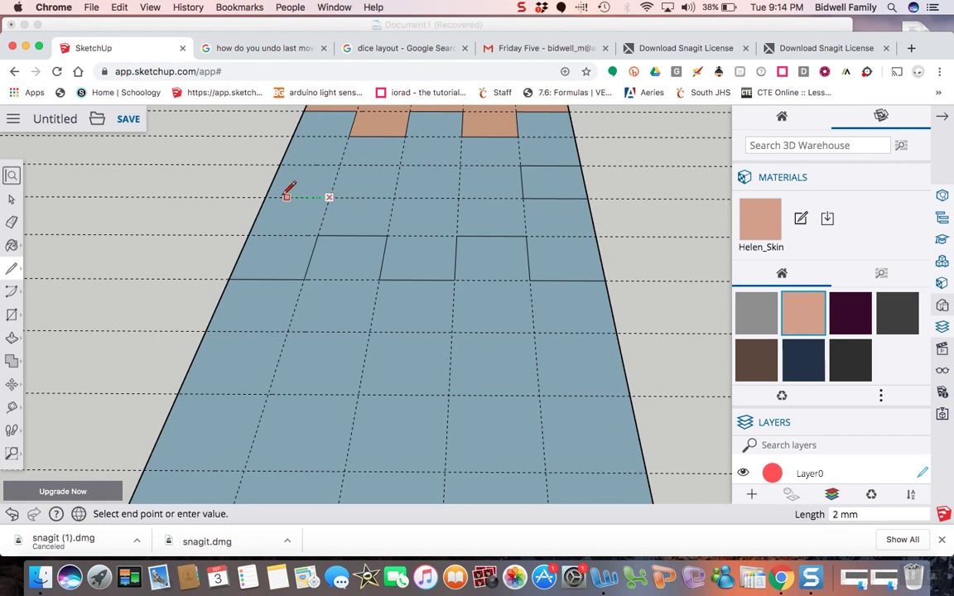
{"action": "left_click", "coordinate": [328, 197]}
{"action": "left_click", "coordinate": [328, 197]}
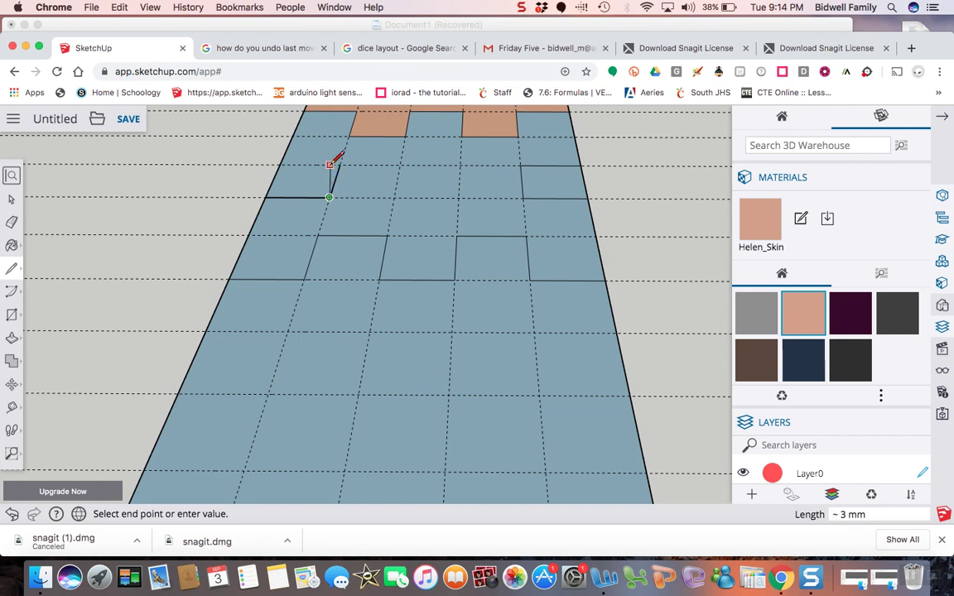
{"action": "left_click", "coordinate": [340, 164]}
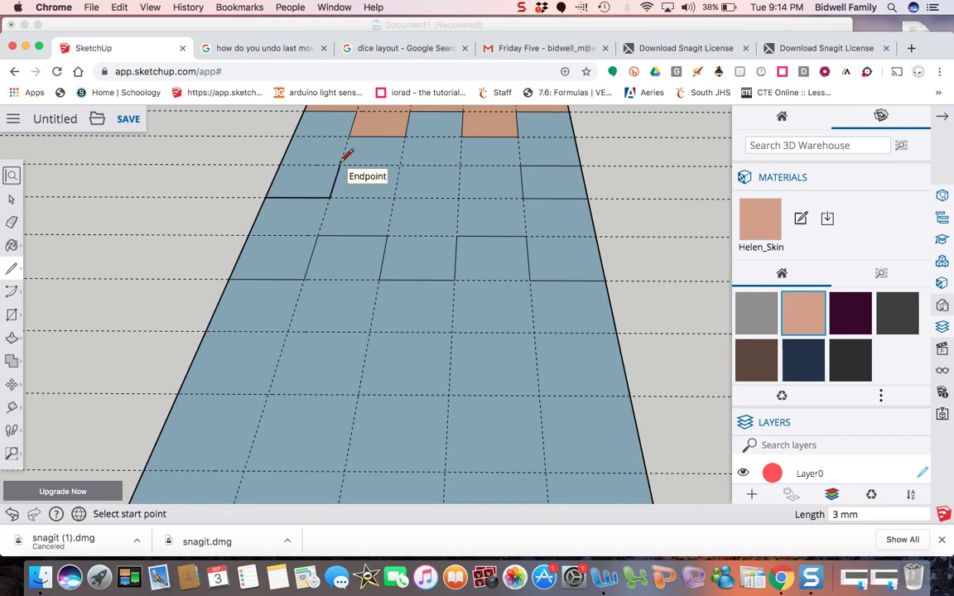
{"action": "left_click", "coordinate": [279, 164]}
{"action": "left_click", "coordinate": [339, 165]}
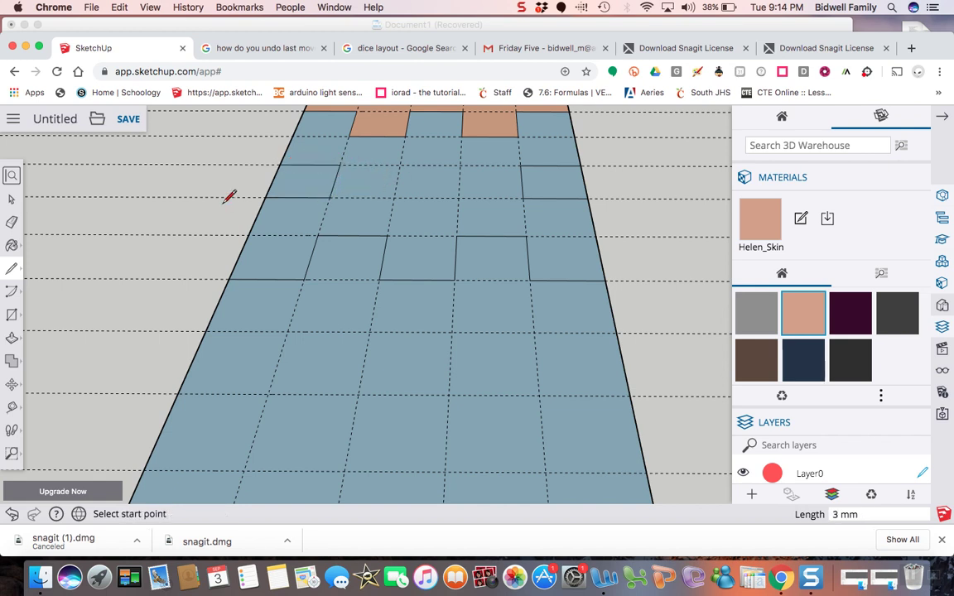
Step: Erase the outer edges of the eleventh-row notches on both long edges to open them
{"action": "key", "text": "e"}
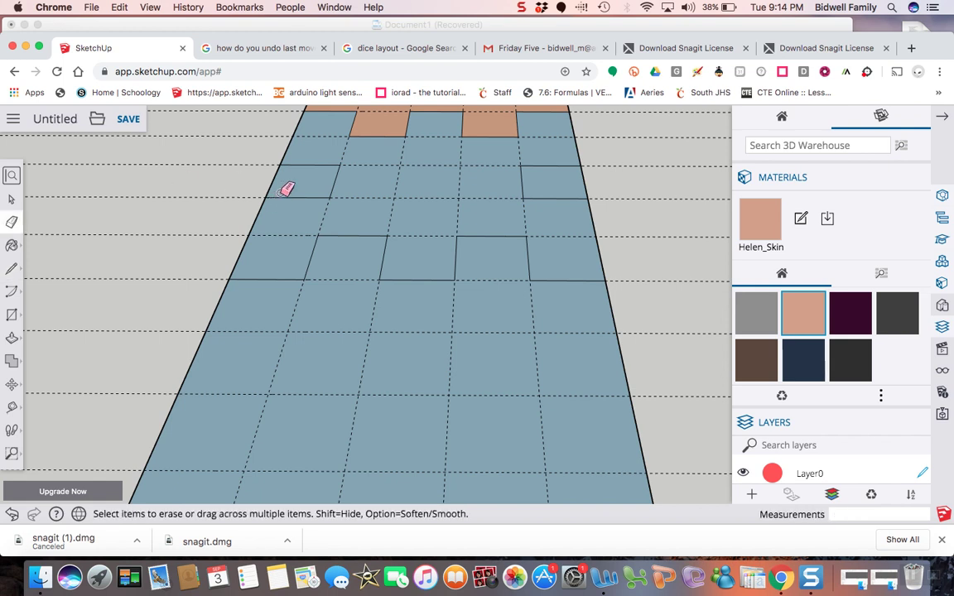
{"action": "left_click", "coordinate": [274, 179]}
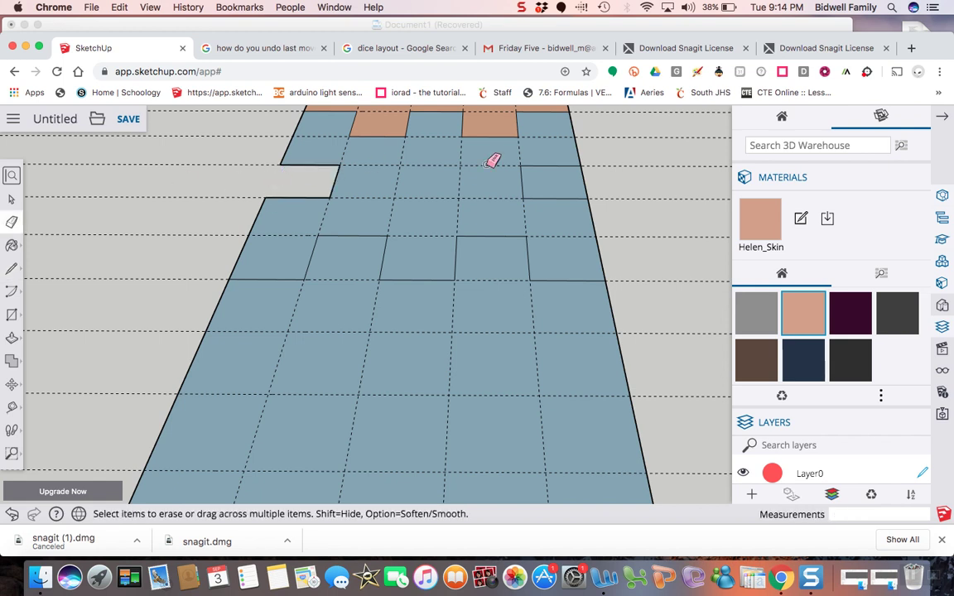
{"action": "left_click", "coordinate": [582, 174]}
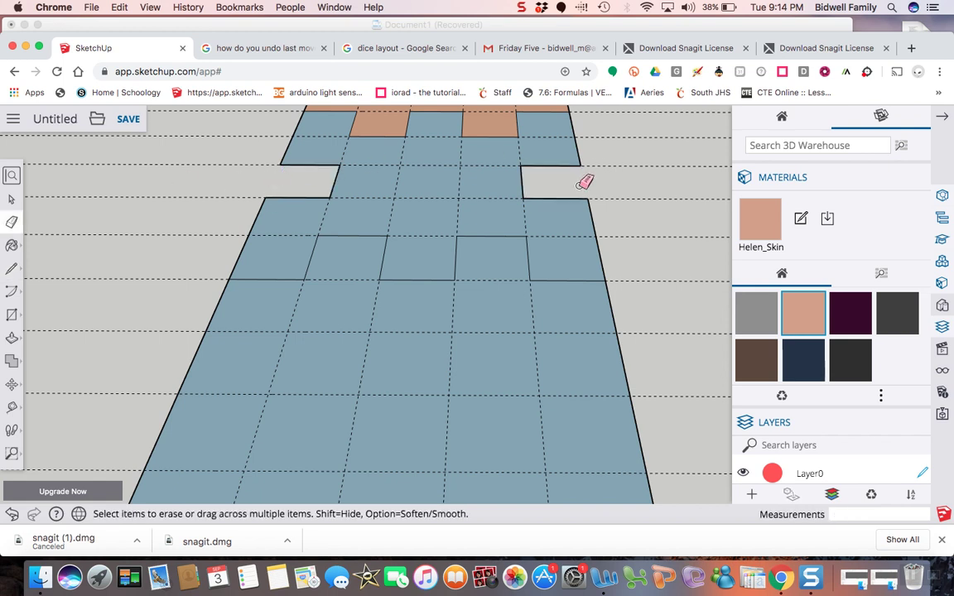
Step: Draw a 3 mm square notch outline on the right long edge, in the fifteenth guide row
{"action": "left_click", "coordinate": [12, 453]}
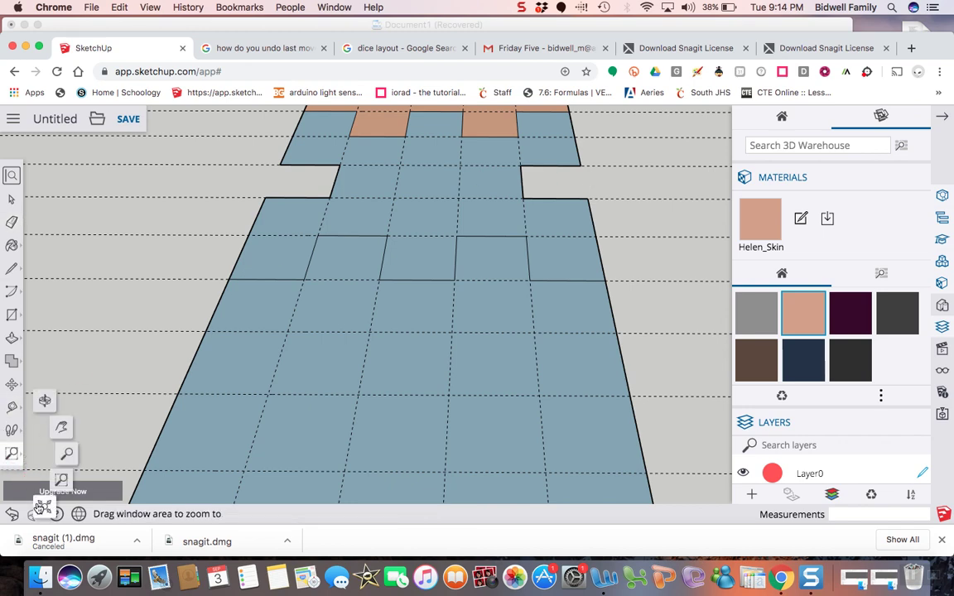
{"action": "left_click", "coordinate": [41, 507]}
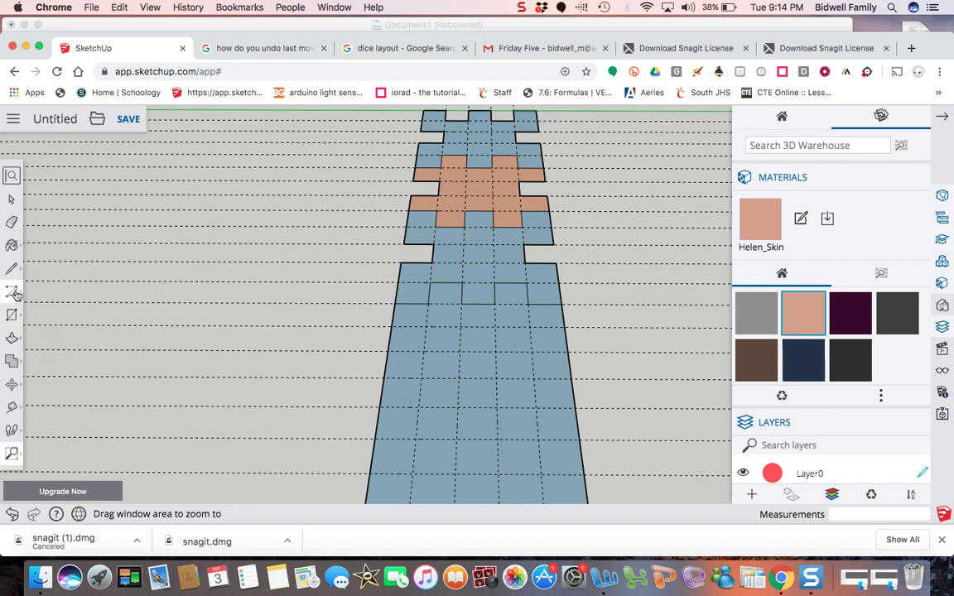
{"action": "left_click", "coordinate": [12, 268]}
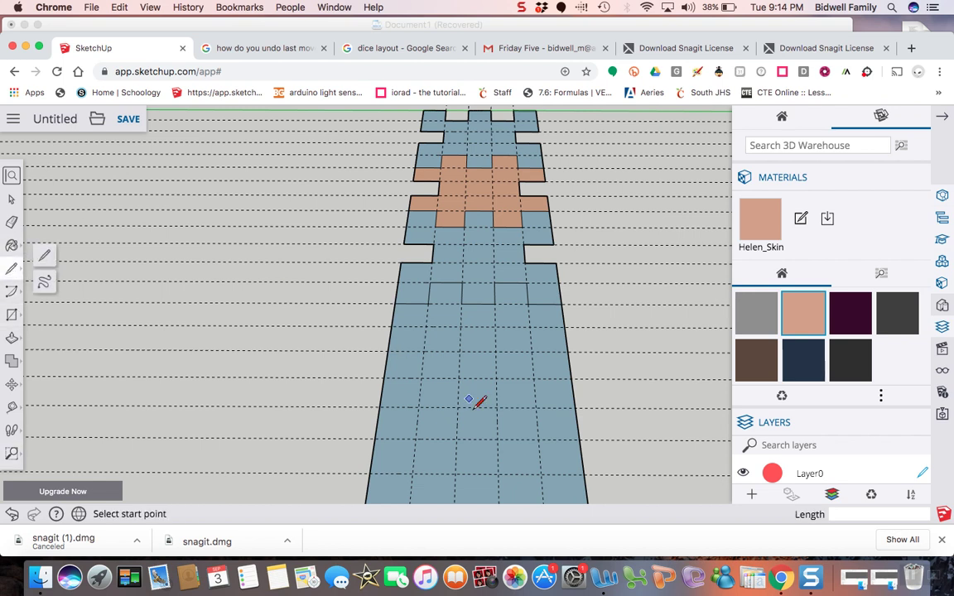
{"action": "left_click", "coordinate": [563, 326]}
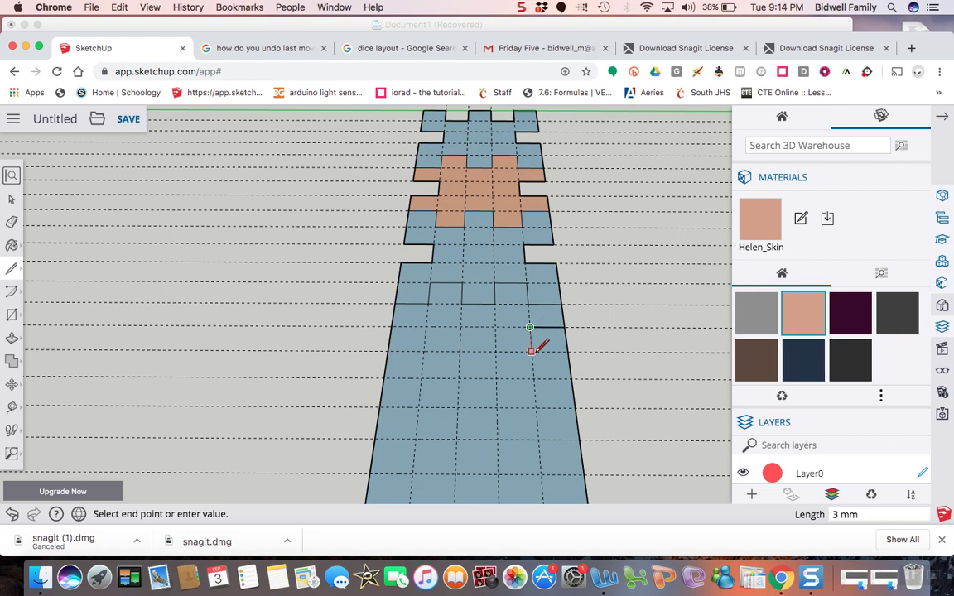
{"action": "left_click", "coordinate": [530, 351]}
{"action": "left_click", "coordinate": [568, 352]}
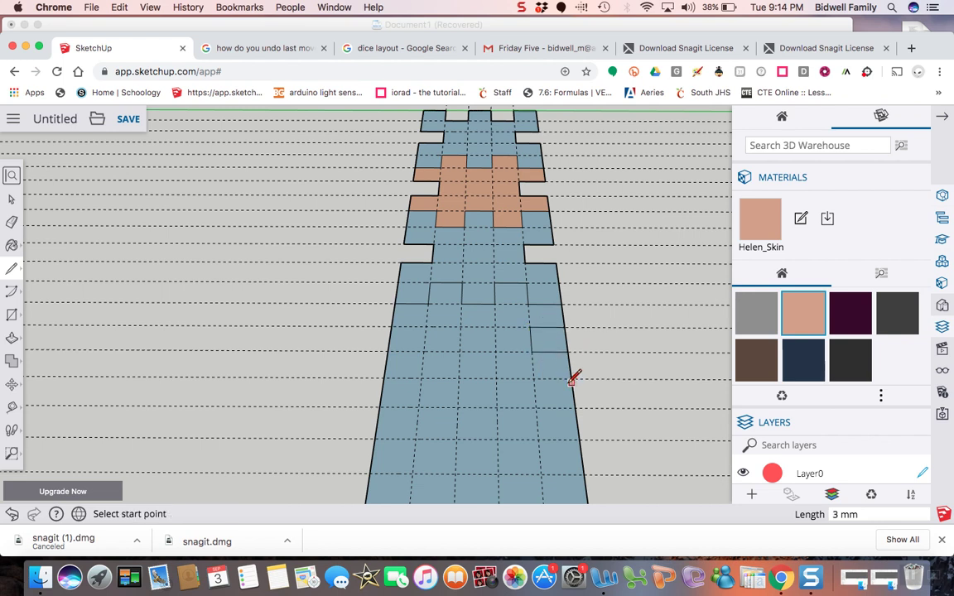
Step: Draw a stepped line of 3 mm segments across the strip, from long edge to long edge, in the seventeenth guide row
{"action": "left_click", "coordinate": [533, 379]}
{"action": "left_click", "coordinate": [535, 407]}
{"action": "left_click", "coordinate": [497, 407]}
{"action": "left_click", "coordinate": [497, 379]}
{"action": "left_click", "coordinate": [458, 379]}
{"action": "left_click", "coordinate": [457, 407]}
{"action": "left_click", "coordinate": [418, 407]}
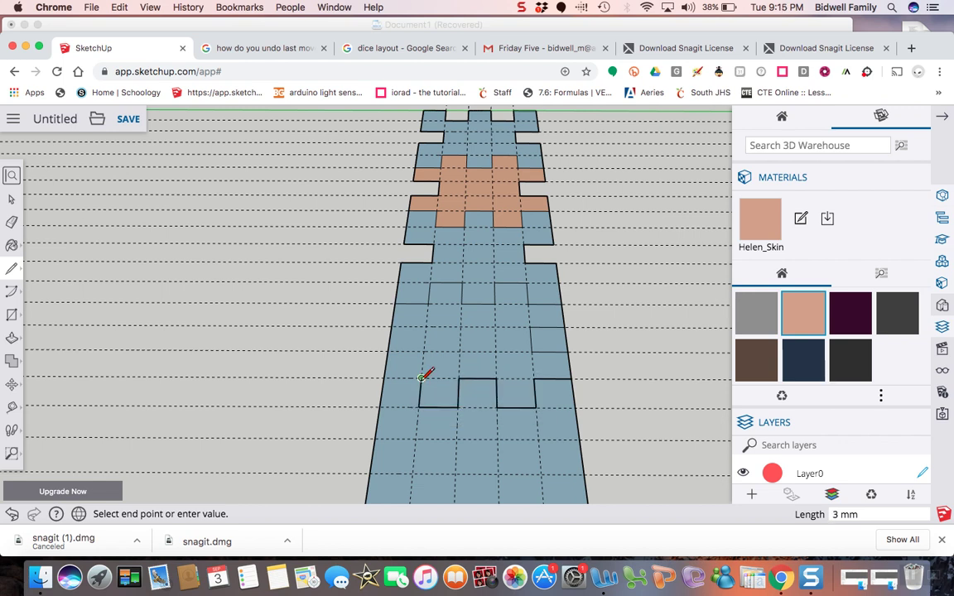
{"action": "left_click", "coordinate": [384, 378]}
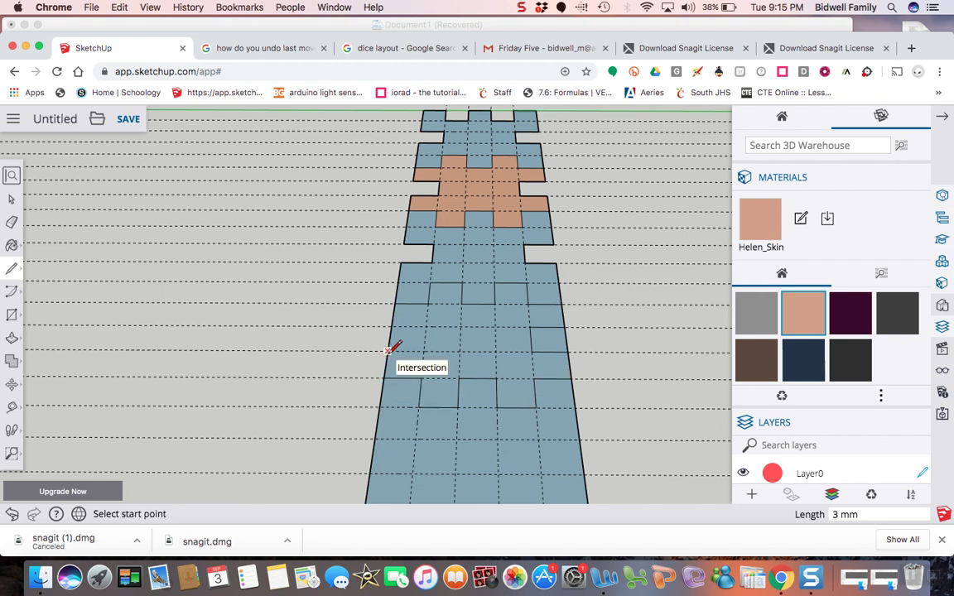
Step: Draw a 3 mm square notch outline on the left long edge, in the fifteenth guide row
{"action": "left_click", "coordinate": [387, 351]}
{"action": "left_click", "coordinate": [423, 351]}
{"action": "left_click", "coordinate": [424, 323]}
{"action": "left_click", "coordinate": [394, 323]}
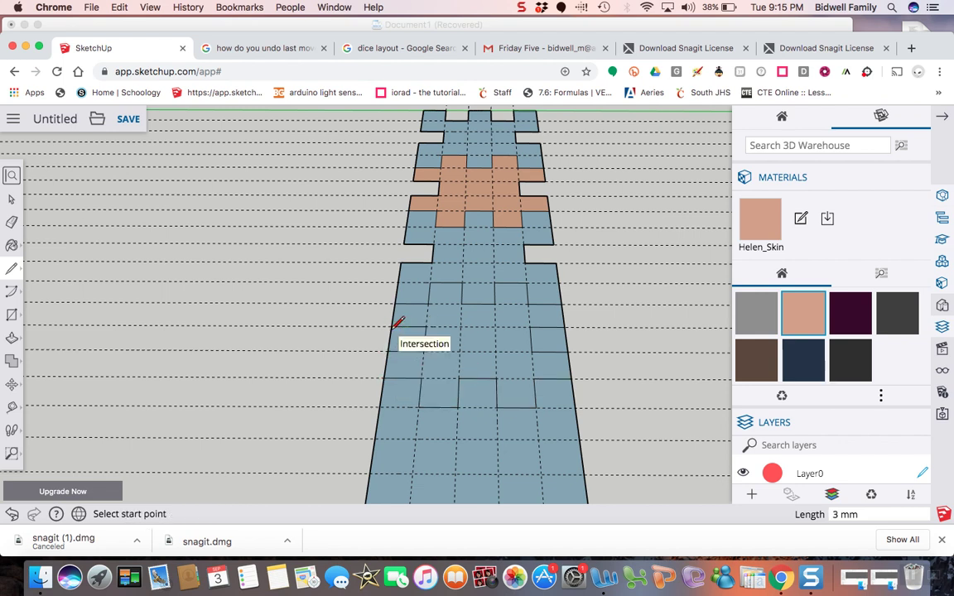
Step: Erase the outer edges of the fifteenth-row notches on both long edges to open them
{"action": "left_click", "coordinate": [12, 222]}
{"action": "left_click", "coordinate": [393, 338]}
{"action": "left_click", "coordinate": [567, 337]}
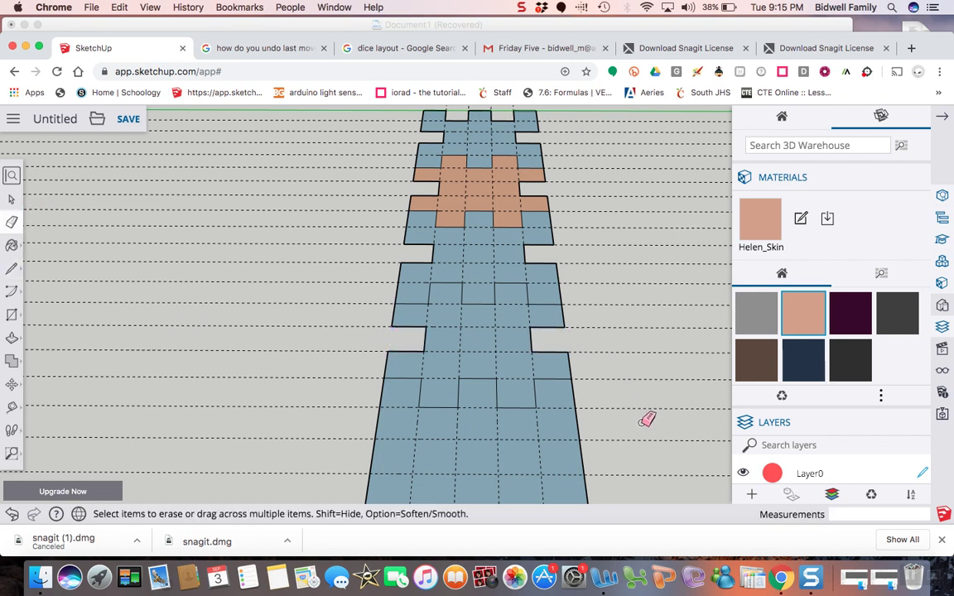
Step: Add a guide line parallel to the strip's near short edge, 3 mm outside it, with the Tape Measure tool
{"action": "scroll", "coordinate": [647, 420], "scroll_direction": "down", "scroll_amount": 5}
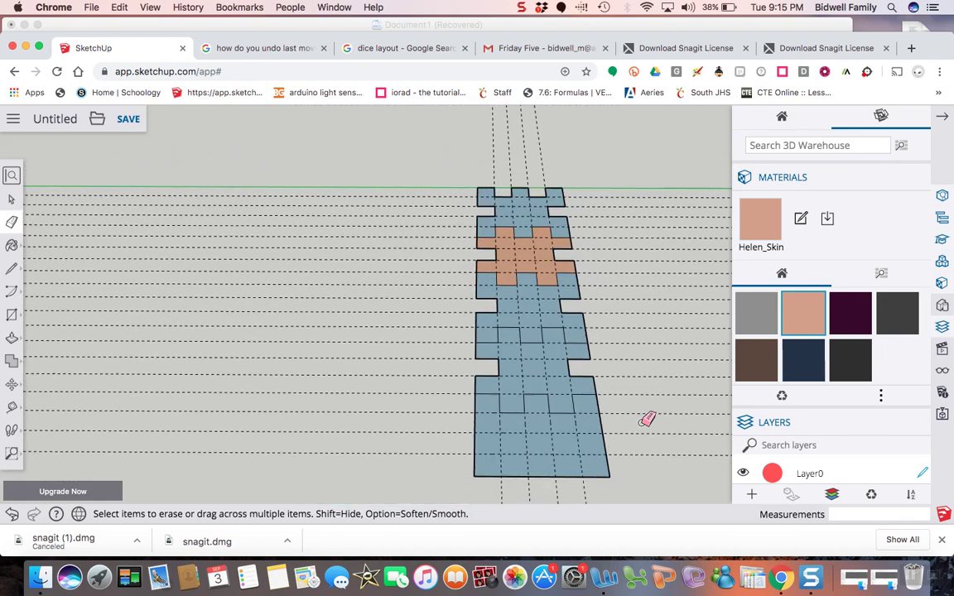
{"action": "scroll", "coordinate": [646, 419], "scroll_direction": "up", "scroll_amount": 3}
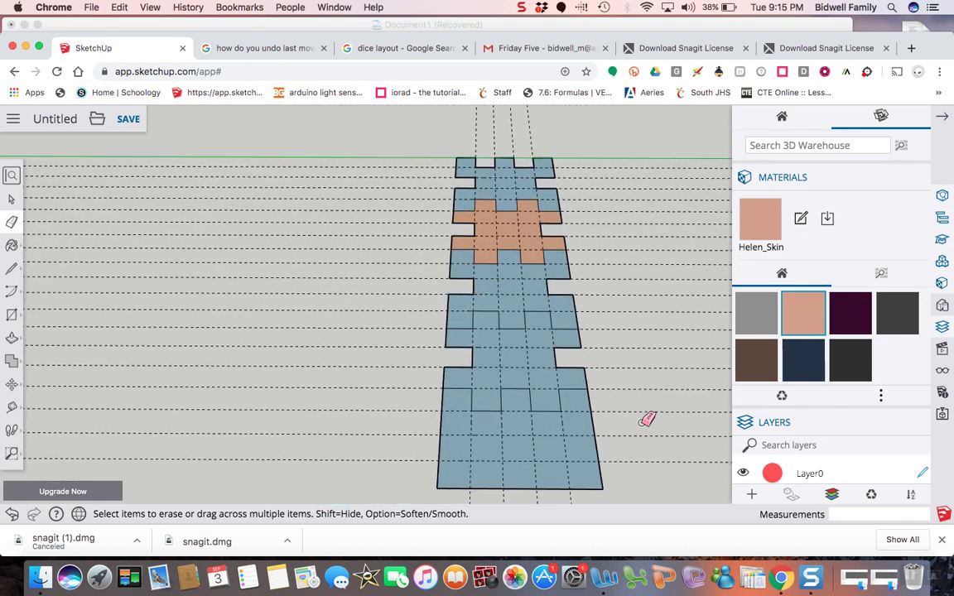
{"action": "left_click", "coordinate": [13, 271]}
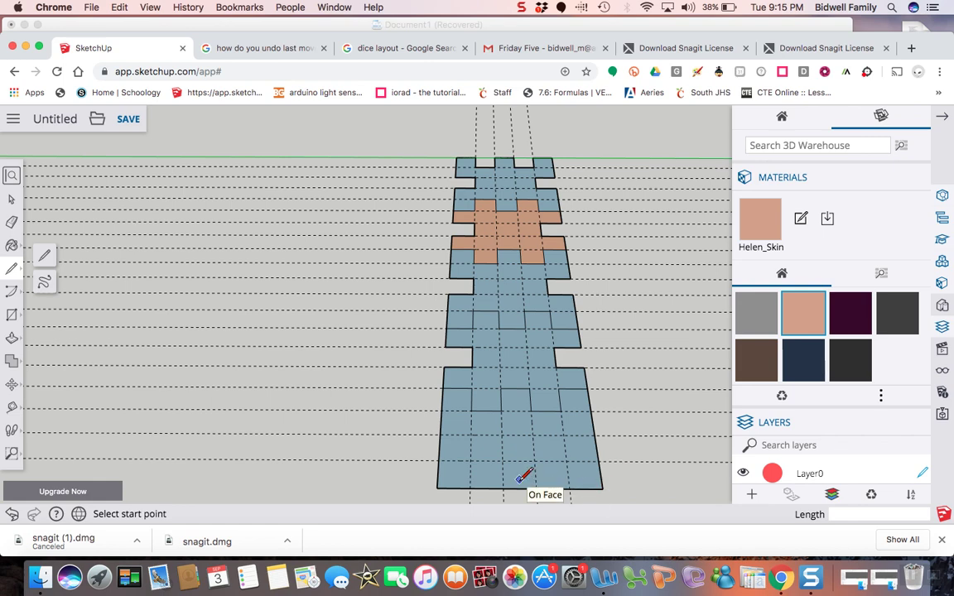
{"action": "left_click", "coordinate": [12, 455]}
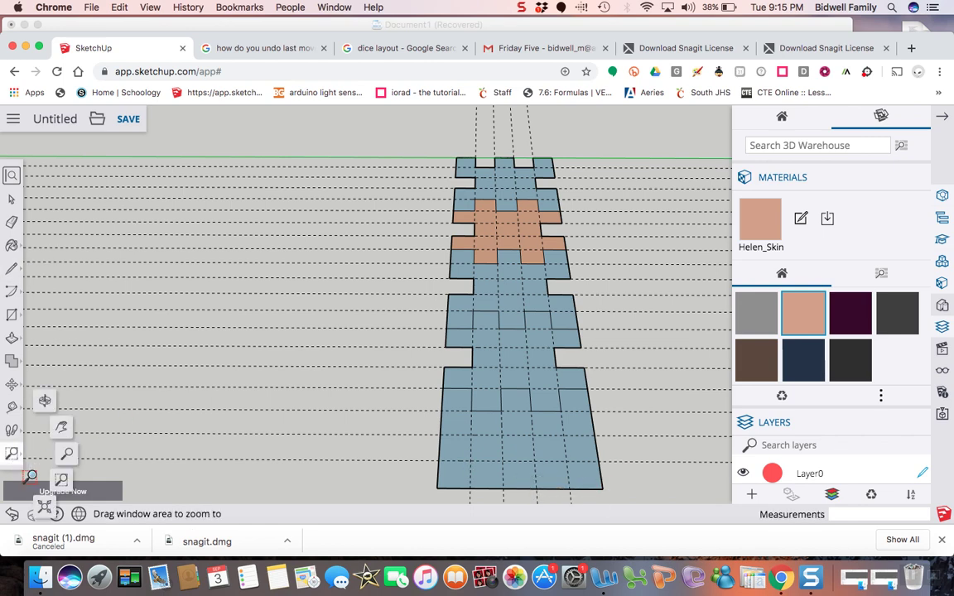
{"action": "left_click", "coordinate": [45, 508]}
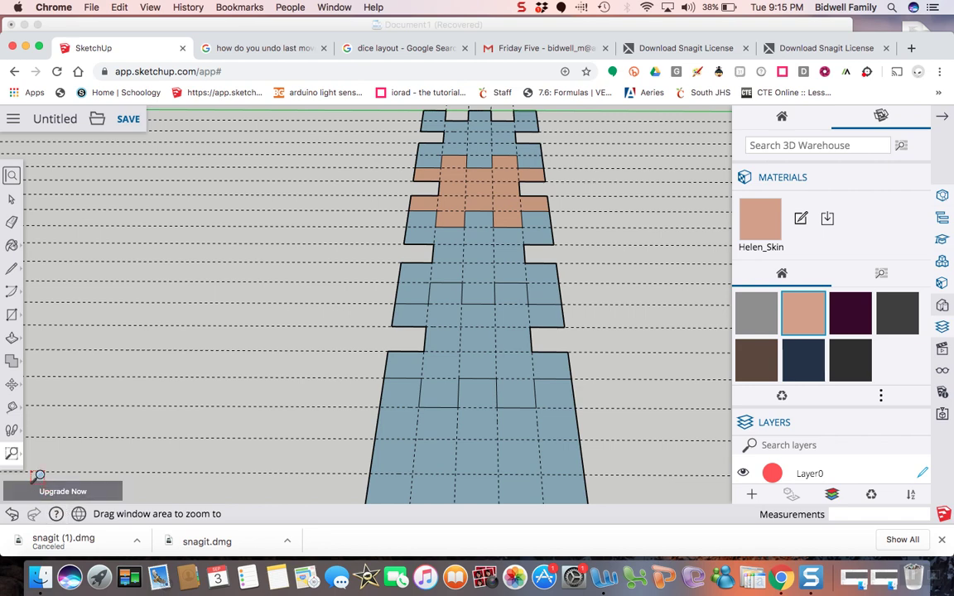
{"action": "left_click", "coordinate": [63, 387]}
{"action": "left_click_drag", "start_coordinate": [222, 380], "coordinate": [200, 300]}
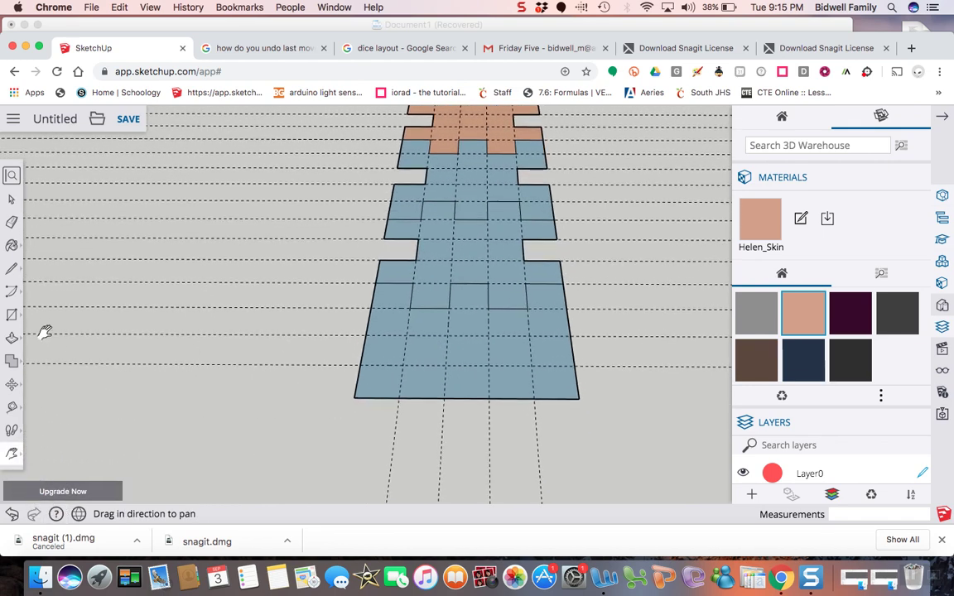
{"action": "left_click", "coordinate": [12, 406]}
{"action": "left_click", "coordinate": [424, 398]}
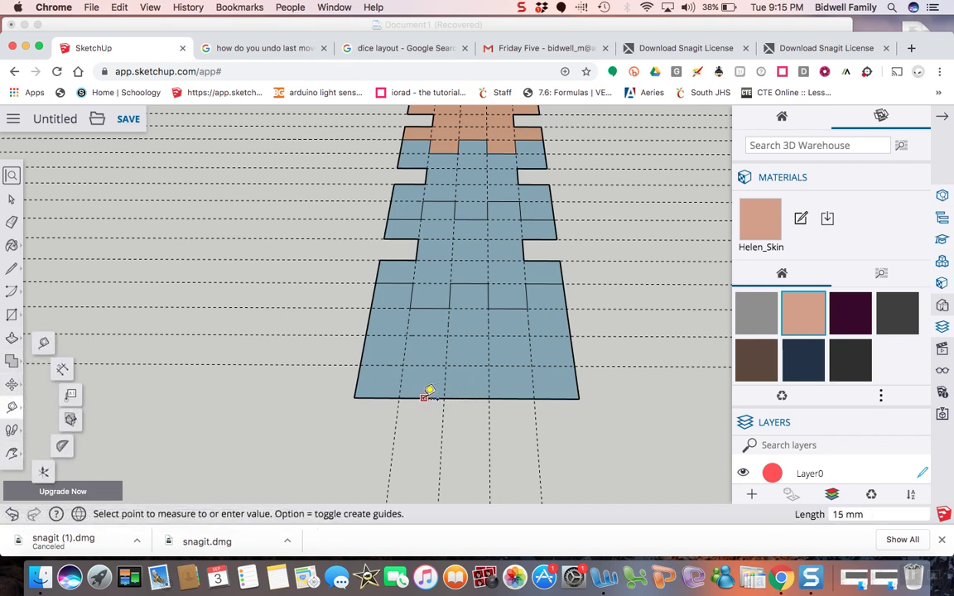
{"action": "left_click", "coordinate": [428, 422]}
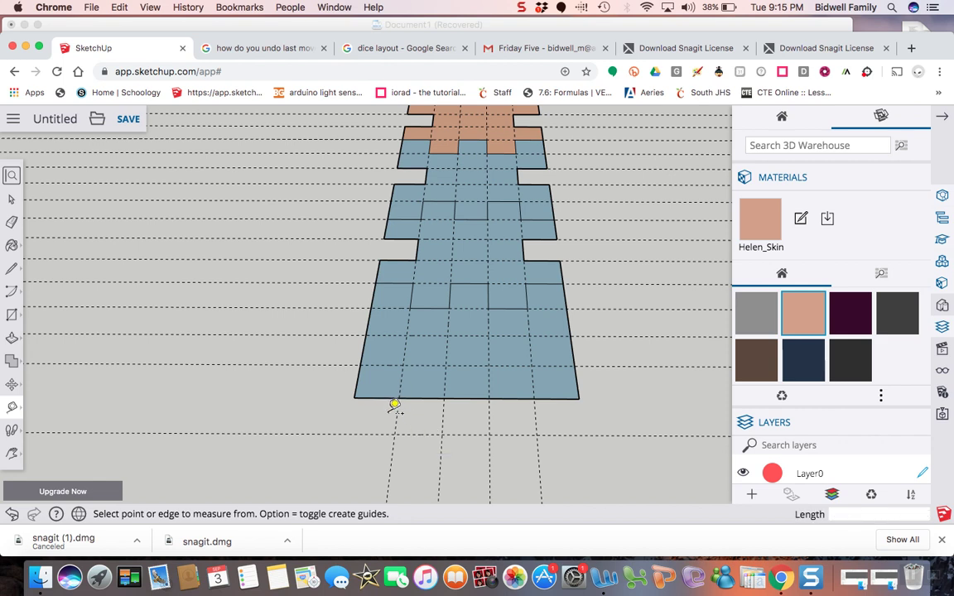
Step: Add guide lines along both long edges, extending past the strip's near short edge
{"action": "left_click", "coordinate": [384, 402]}
{"action": "left_click", "coordinate": [354, 401]}
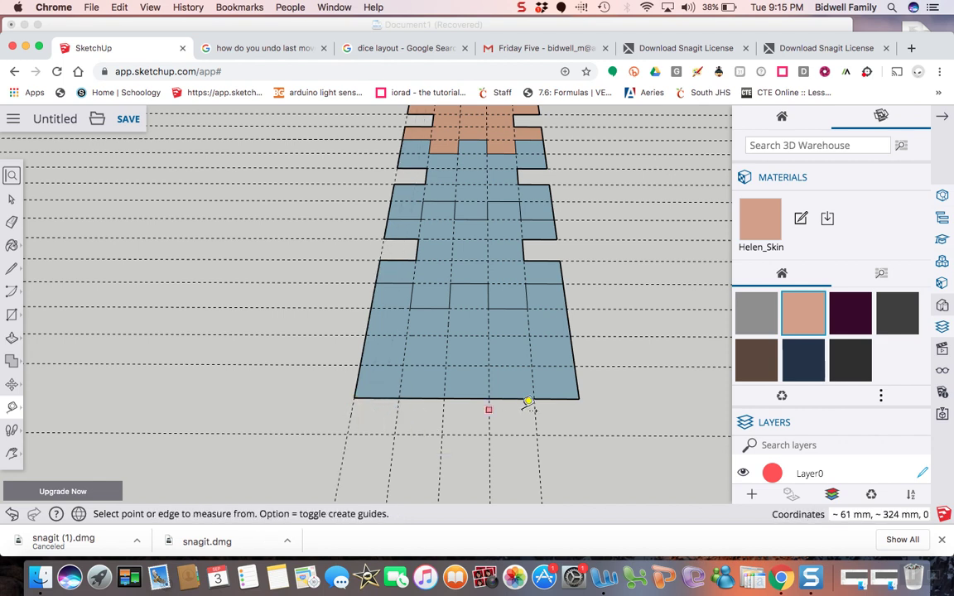
{"action": "left_click", "coordinate": [591, 405]}
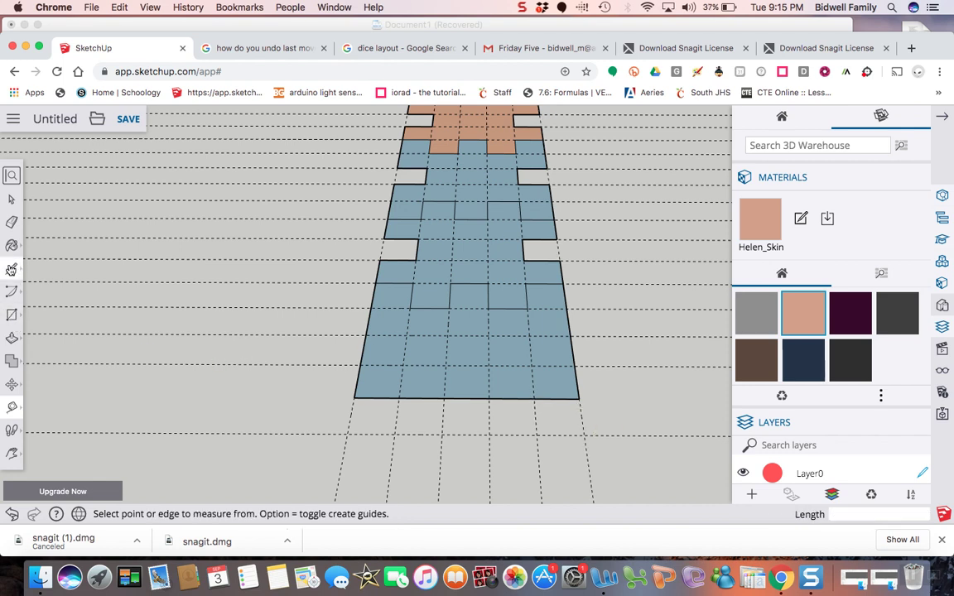
Step: Draw a 3 mm square tab outward from the near short edge, at its left corner
{"action": "left_click", "coordinate": [12, 268]}
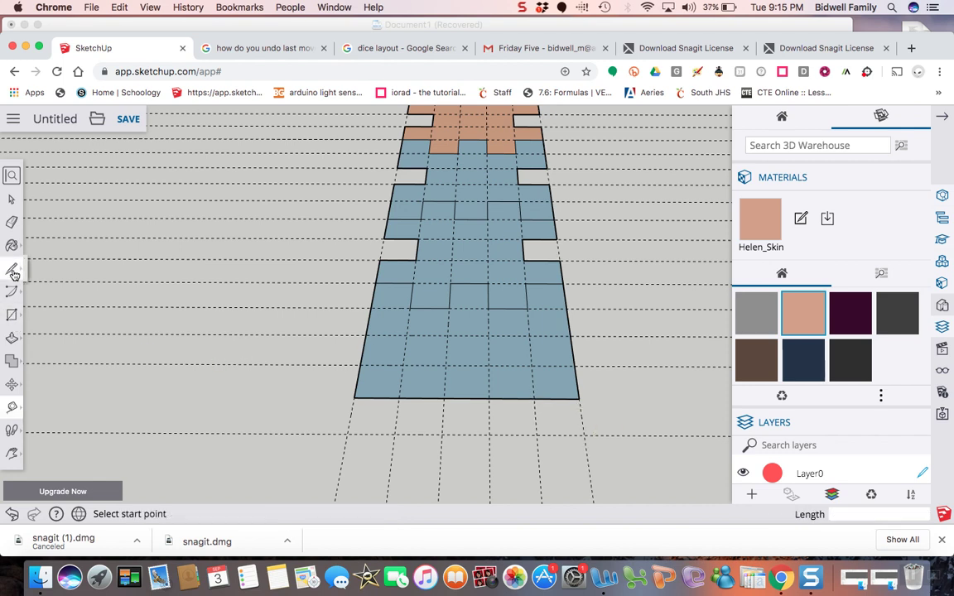
{"action": "left_click", "coordinate": [355, 398]}
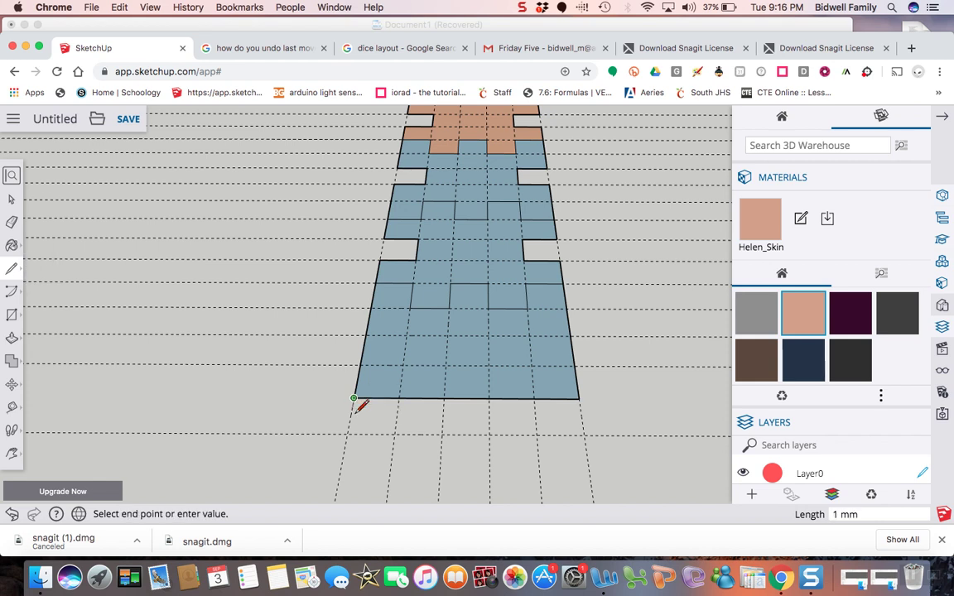
{"action": "left_click", "coordinate": [347, 433]}
{"action": "left_click", "coordinate": [394, 434]}
{"action": "left_click", "coordinate": [399, 399]}
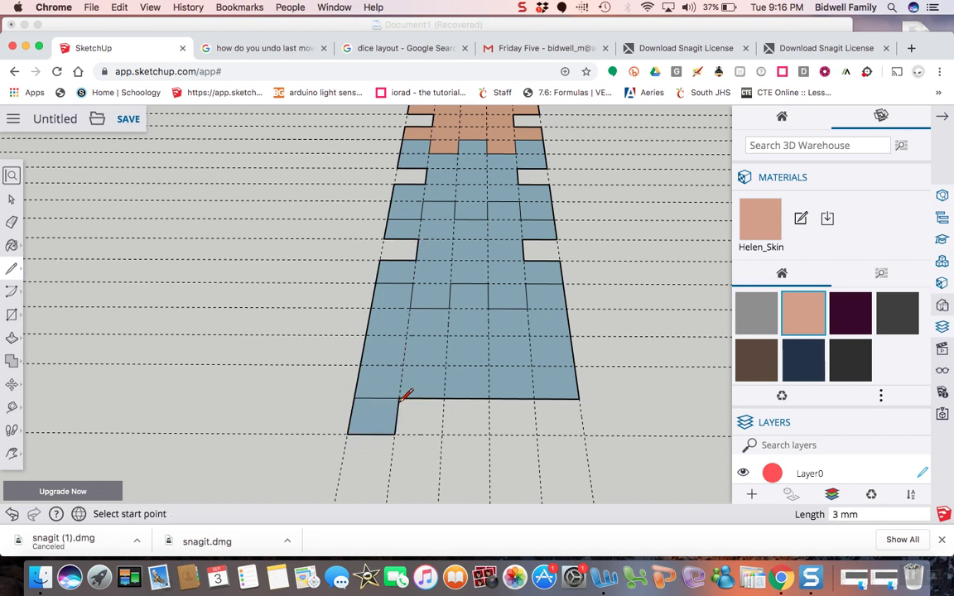
Step: Draw 3 mm square tabs at the middle and right corner of the near short edge, and erase the lines separating the tabs from the strip
{"action": "left_click", "coordinate": [444, 398]}
{"action": "left_click", "coordinate": [443, 434]}
{"action": "left_click", "coordinate": [488, 434]}
{"action": "left_click", "coordinate": [489, 399]}
{"action": "left_click", "coordinate": [534, 399]}
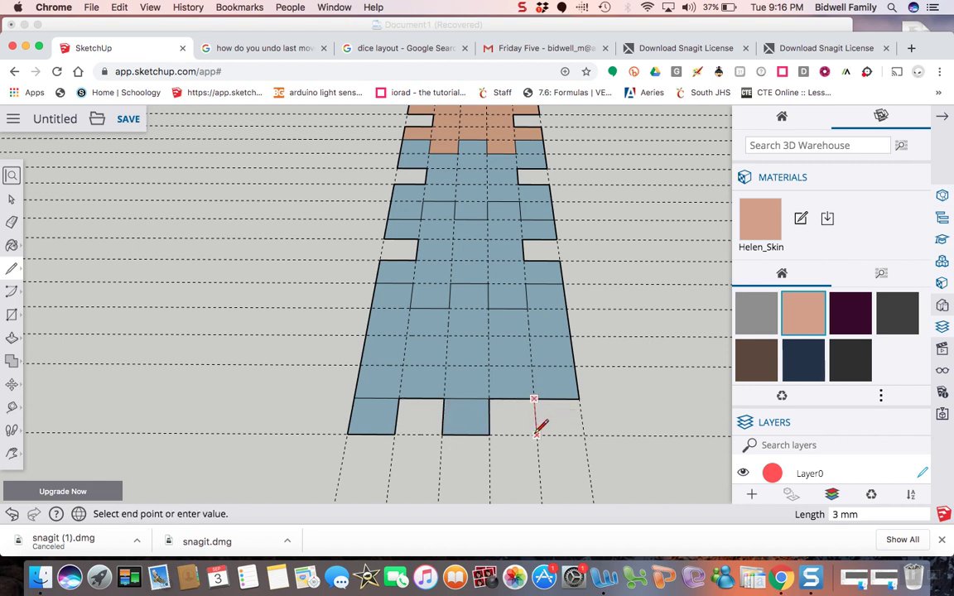
{"action": "left_click", "coordinate": [536, 433]}
{"action": "left_click", "coordinate": [583, 434]}
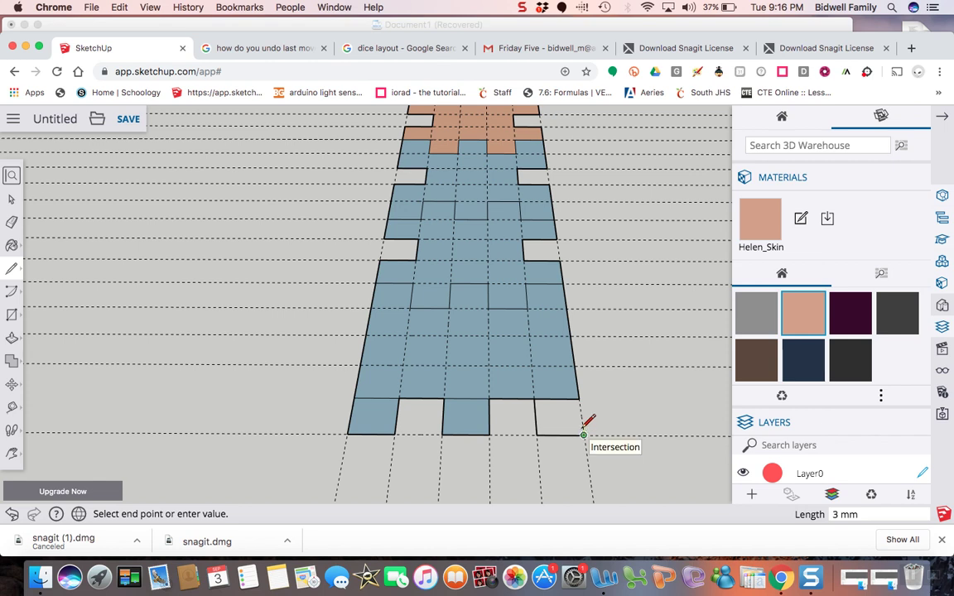
{"action": "left_click", "coordinate": [579, 399]}
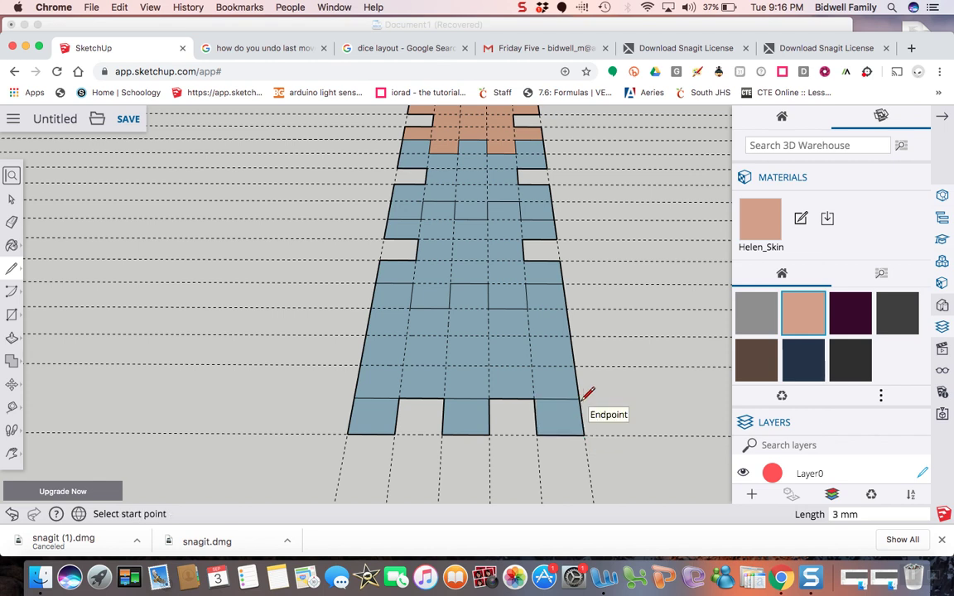
{"action": "left_click", "coordinate": [12, 222]}
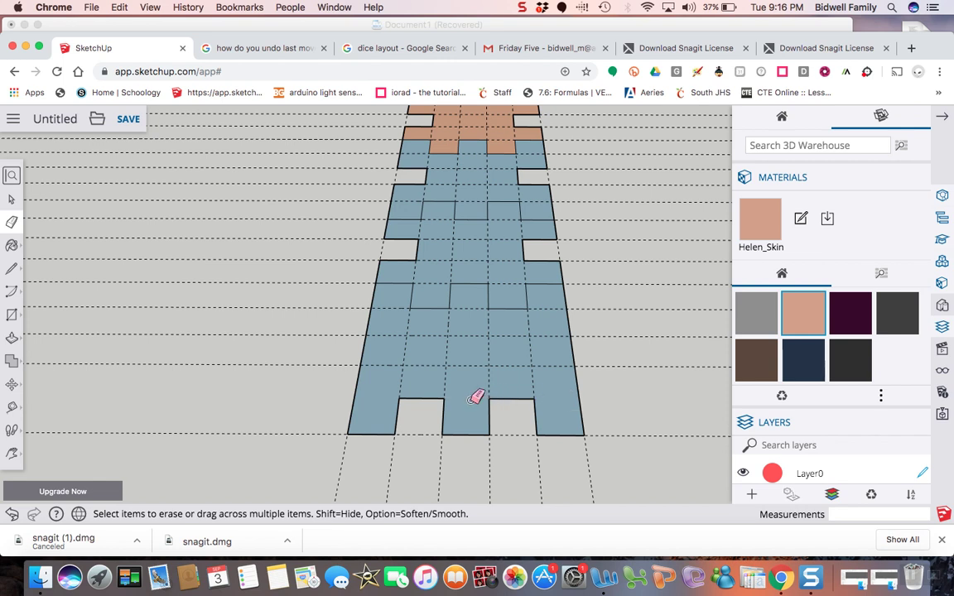
Step: Draw 3 mm square notch outlines in the nineteenth row, inward from both long edges, with the Line tool
{"action": "left_click", "coordinate": [11, 268]}
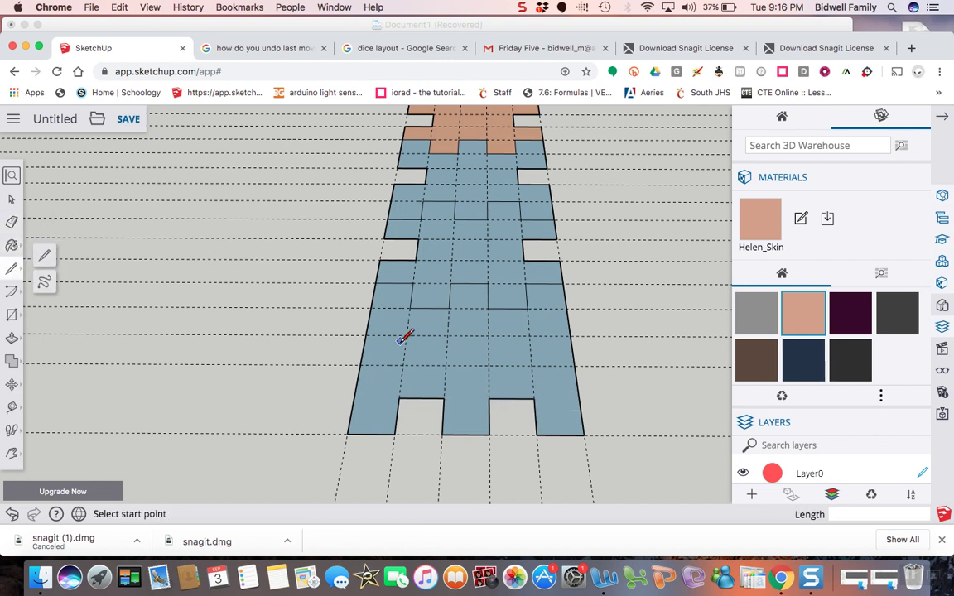
{"action": "left_click", "coordinate": [366, 335]}
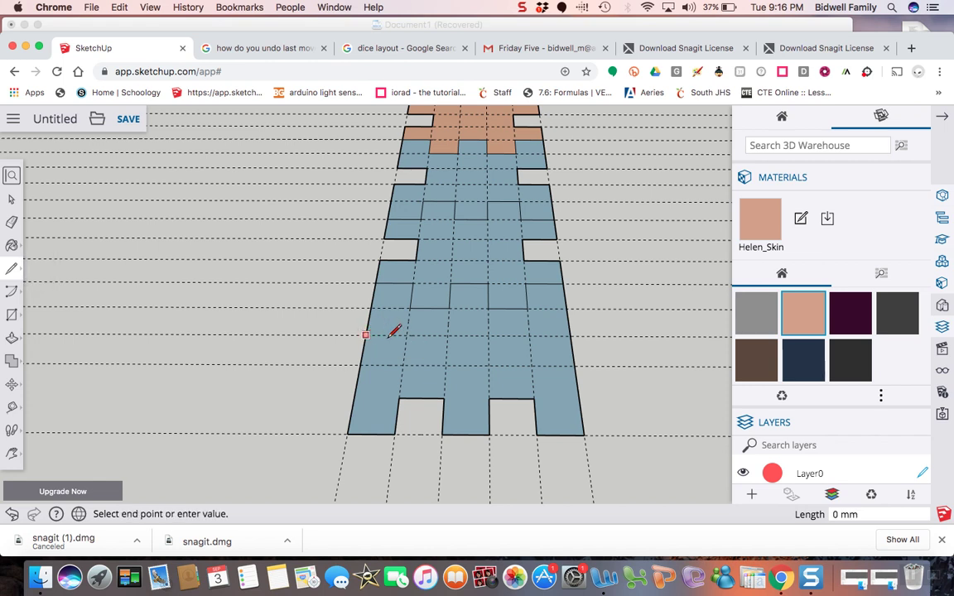
{"action": "left_click", "coordinate": [406, 334]}
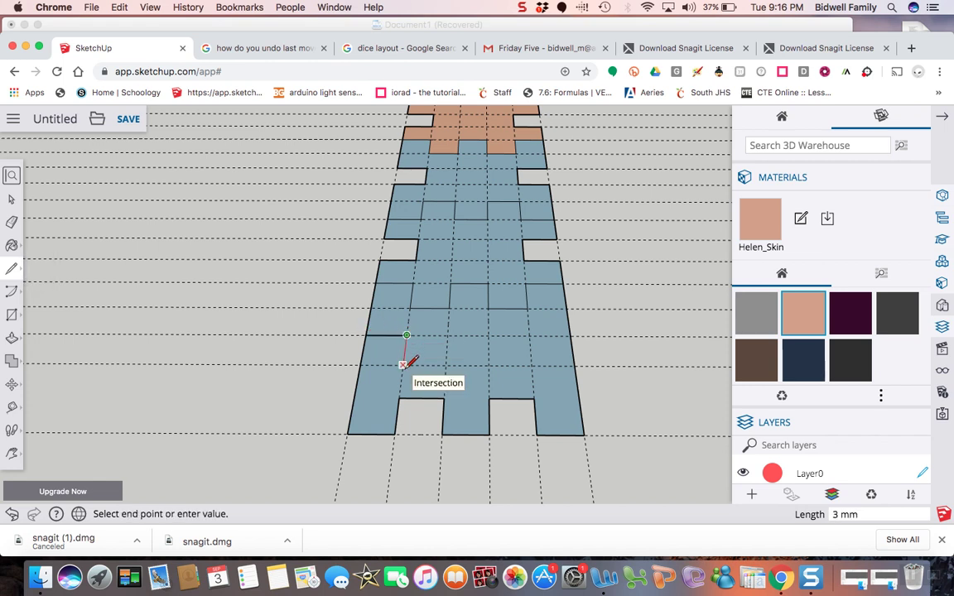
{"action": "left_click", "coordinate": [359, 365]}
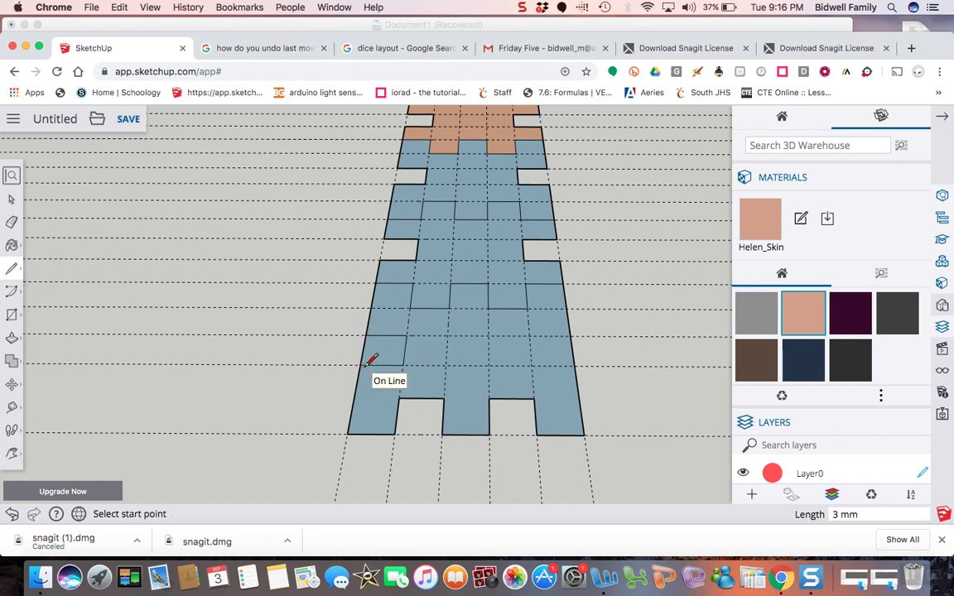
{"action": "left_click", "coordinate": [570, 335]}
{"action": "left_click", "coordinate": [531, 364]}
{"action": "left_click", "coordinate": [572, 365]}
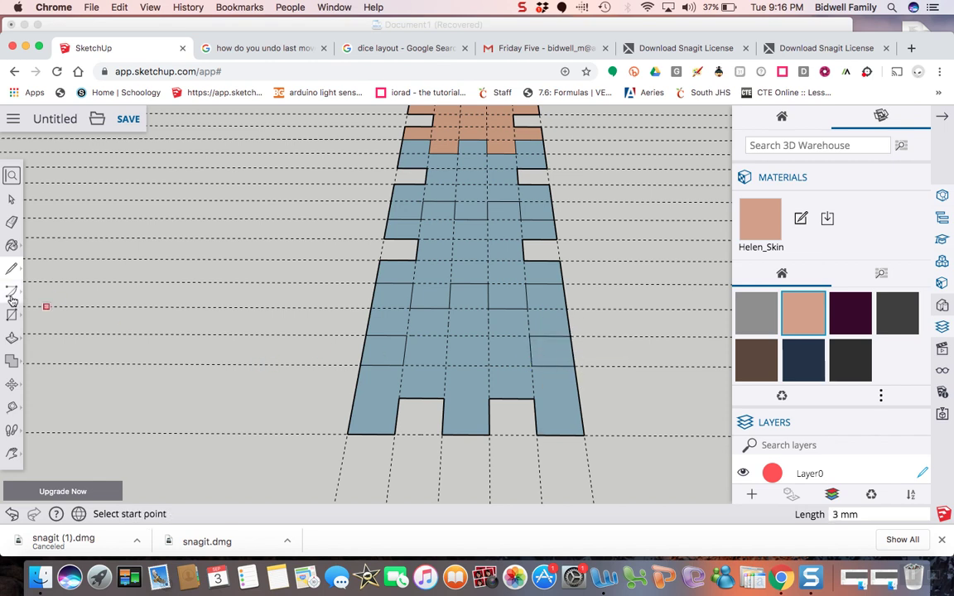
Step: Erase the outer edges of the nineteenth-row notches, and paint the interlocking face around the fifteenth-row notches with Helen_Skin
{"action": "left_click", "coordinate": [11, 222]}
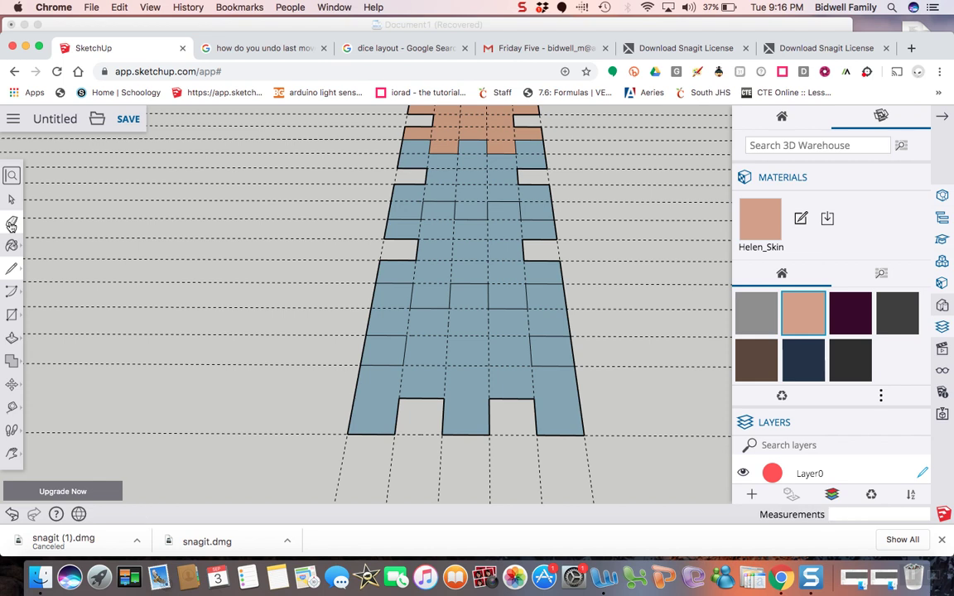
{"action": "left_click", "coordinate": [364, 347]}
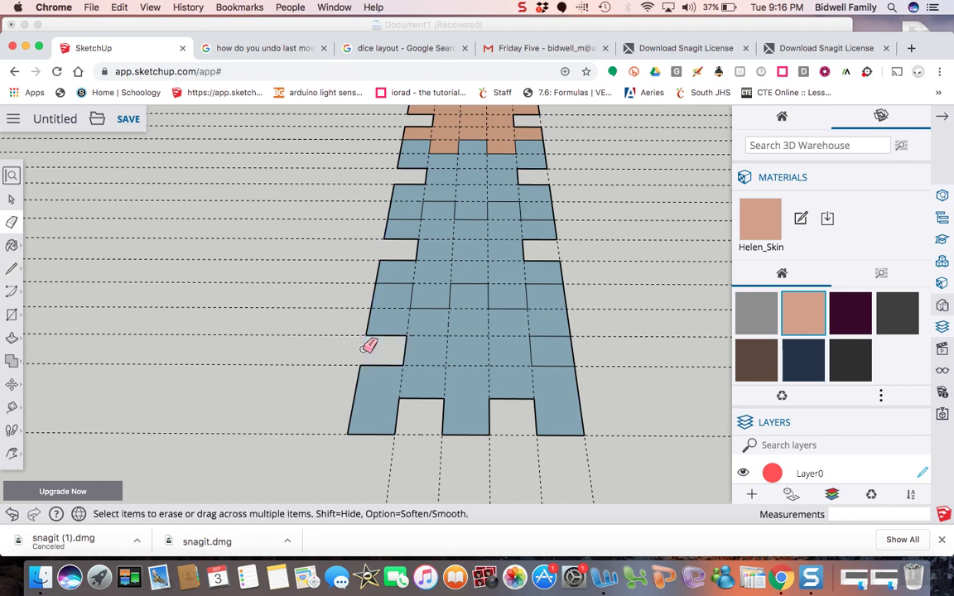
{"action": "left_click", "coordinate": [573, 349]}
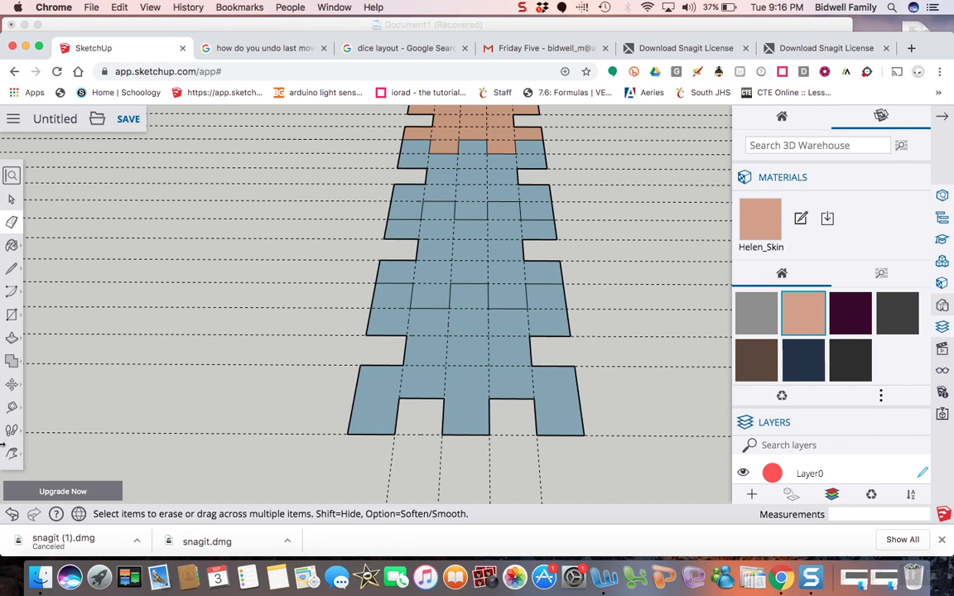
{"action": "left_click", "coordinate": [800, 310]}
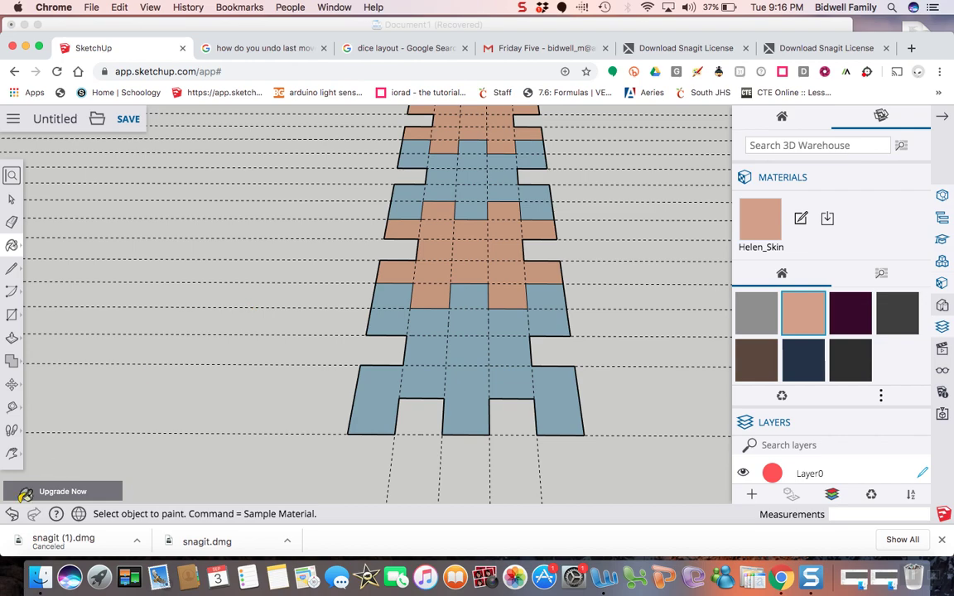
{"action": "left_click", "coordinate": [12, 458]}
{"action": "left_click_drag", "start_coordinate": [251, 279], "coordinate": [259, 531]}
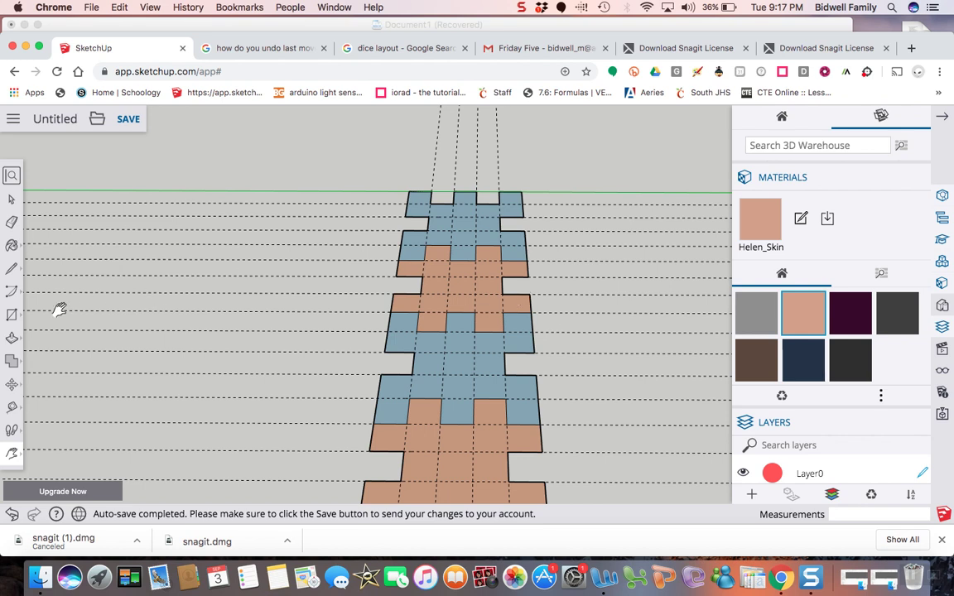
{"action": "left_click", "coordinate": [12, 315]}
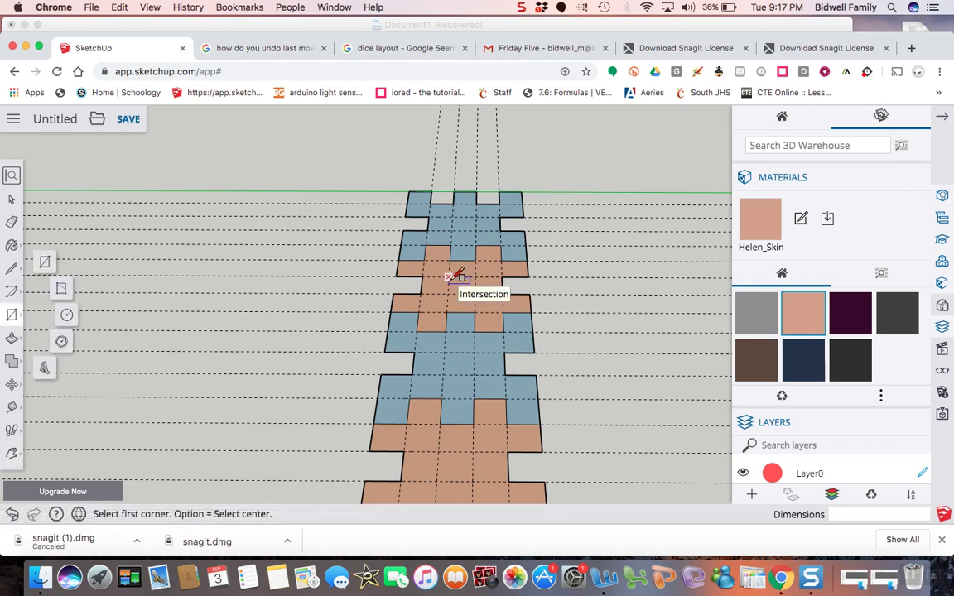
{"action": "left_click", "coordinate": [11, 407]}
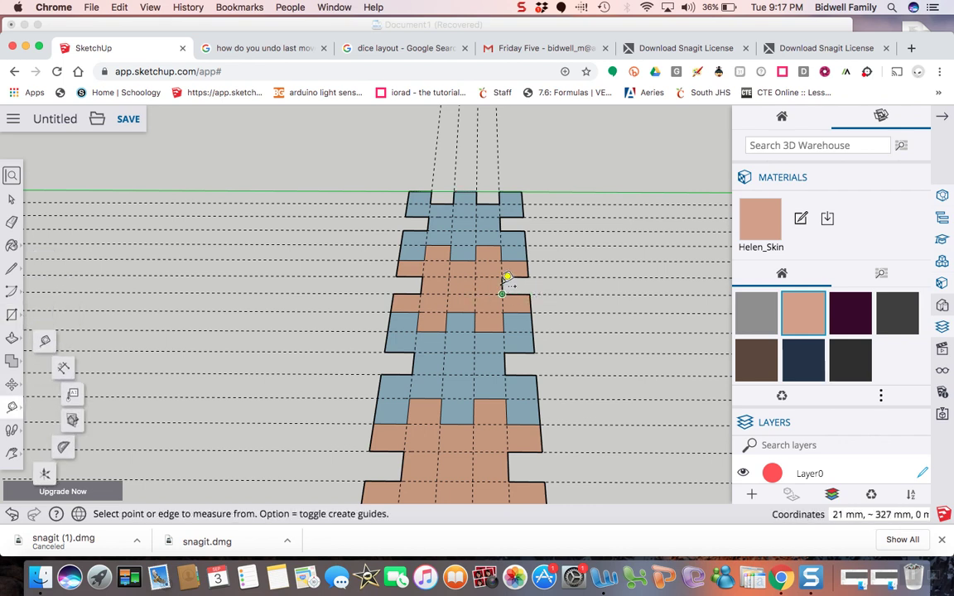
{"action": "left_click", "coordinate": [502, 294]}
{"action": "key", "text": "Escape"}
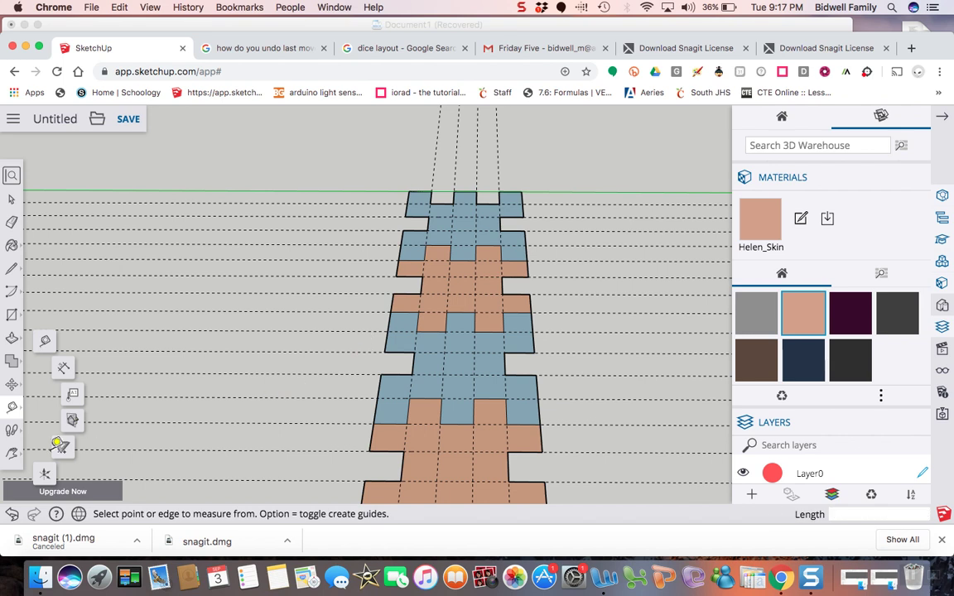
Step: Add a guide line parallel to the strip's right long edge, 3 mm outside it, with the Tape Measure tool
{"action": "left_click", "coordinate": [11, 455]}
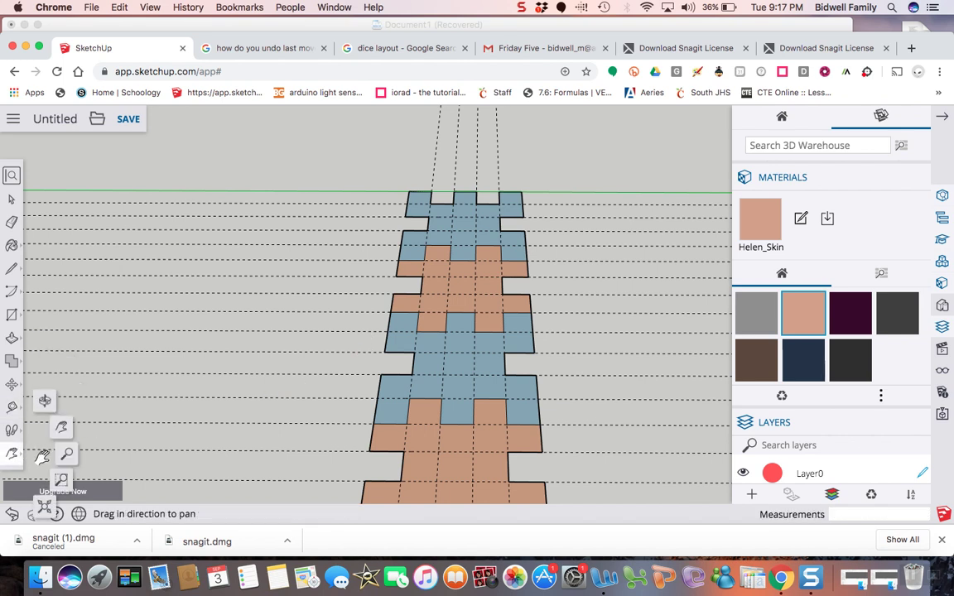
{"action": "left_click", "coordinate": [61, 480]}
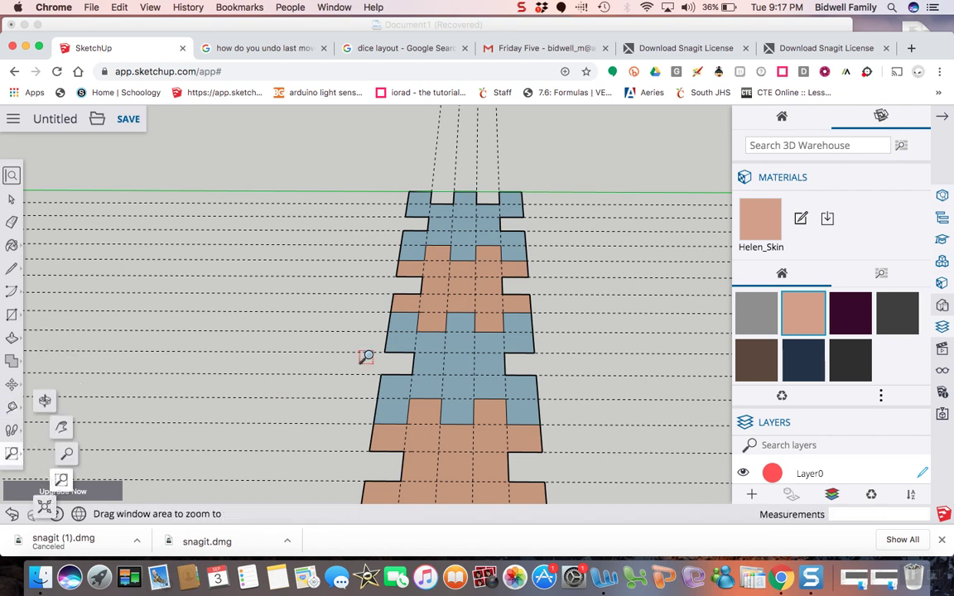
{"action": "left_click_drag", "start_coordinate": [431, 209], "coordinate": [525, 314]}
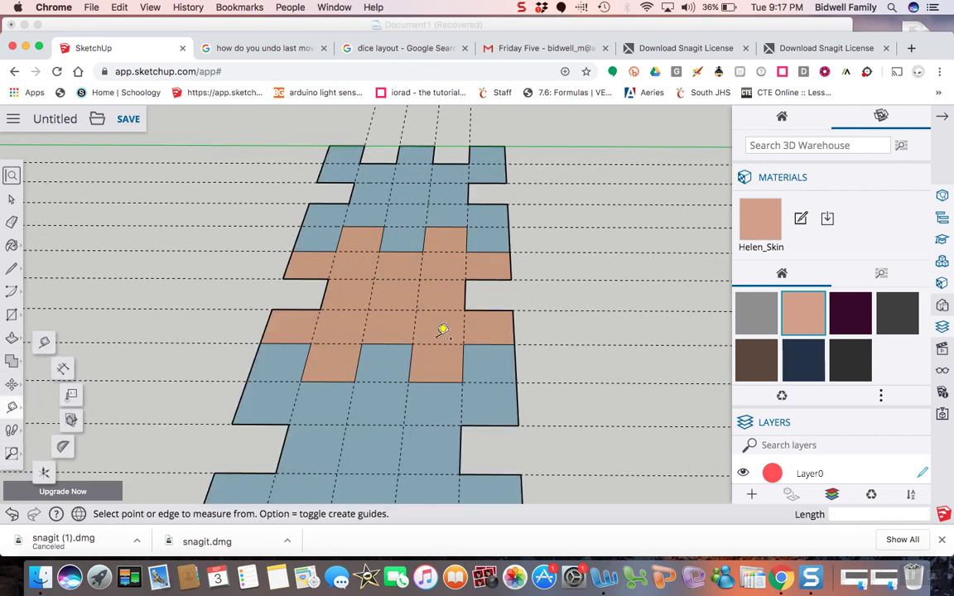
{"action": "left_click", "coordinate": [509, 265]}
{"action": "left_click", "coordinate": [543, 263]}
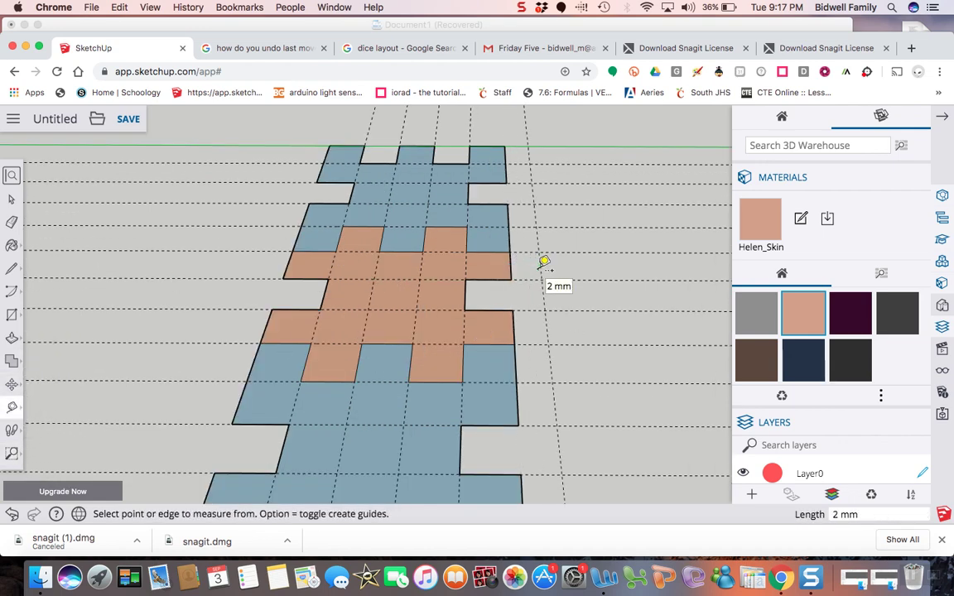
{"action": "key", "text": "Return"}
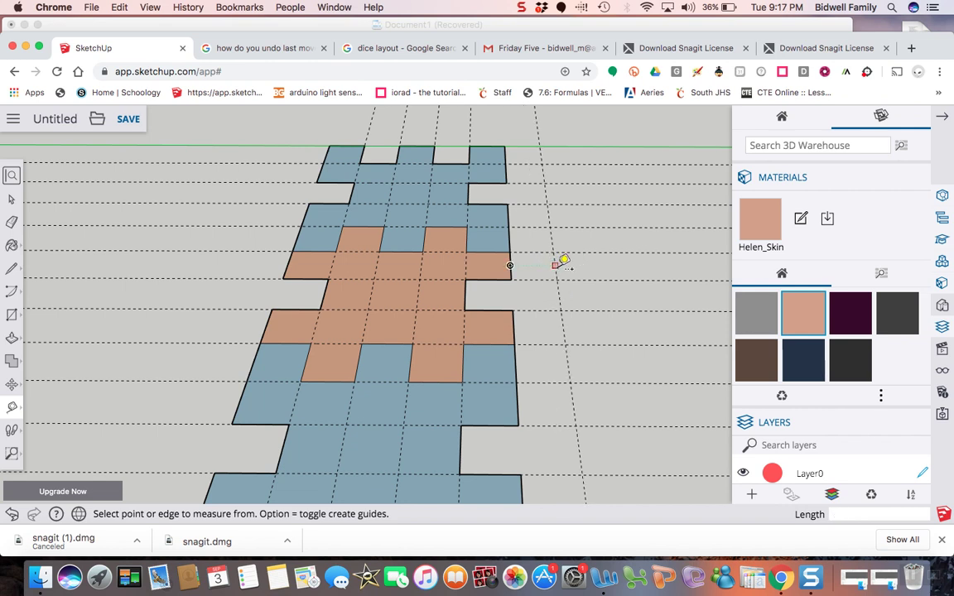
{"action": "left_click", "coordinate": [561, 263]}
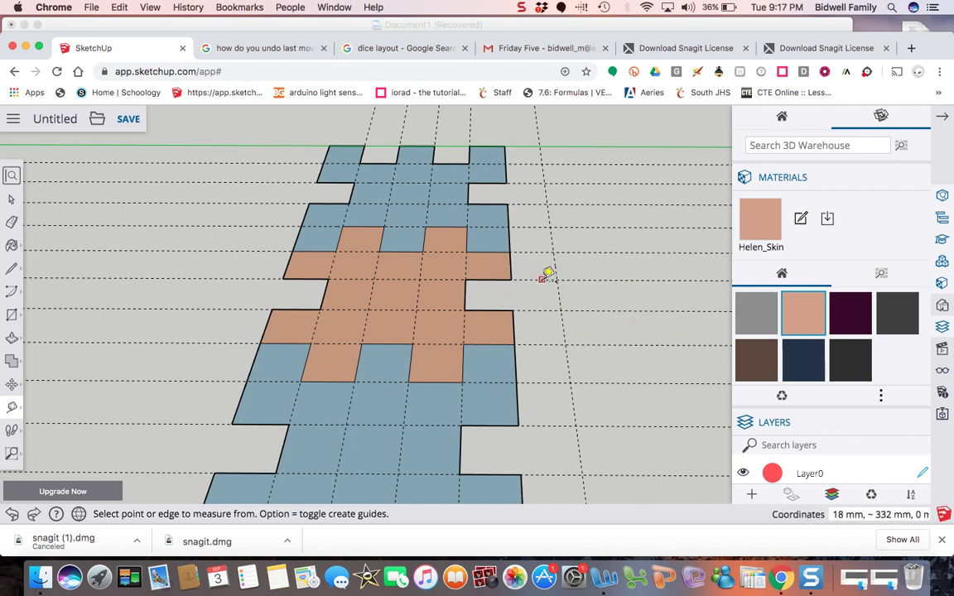
Step: Add three more guide lines parallel to the right long edge, each 3 mm further out than the previous one
{"action": "left_click", "coordinate": [556, 264]}
{"action": "left_click", "coordinate": [594, 262]}
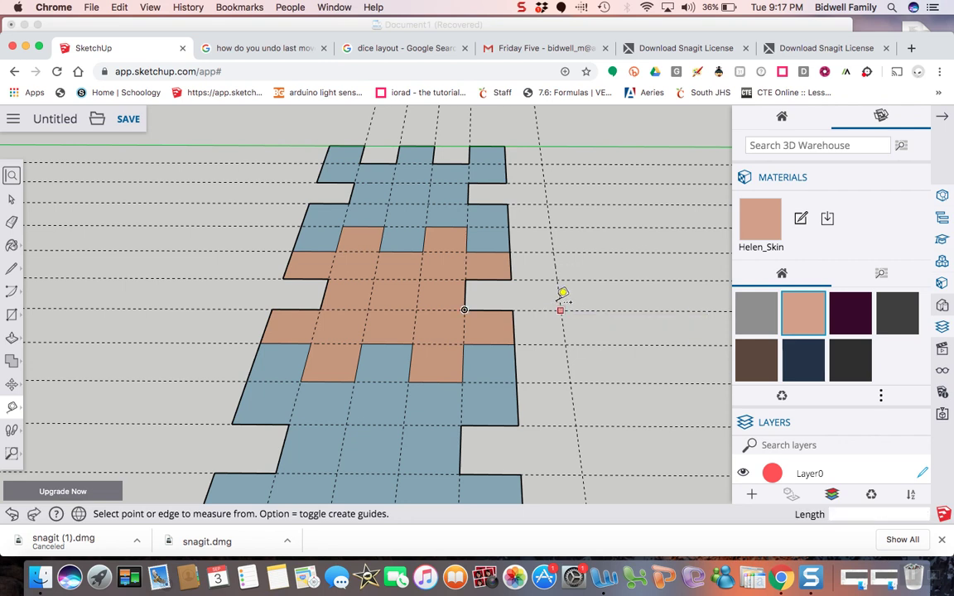
{"action": "left_click", "coordinate": [560, 294]}
{"action": "left_click", "coordinate": [606, 288]}
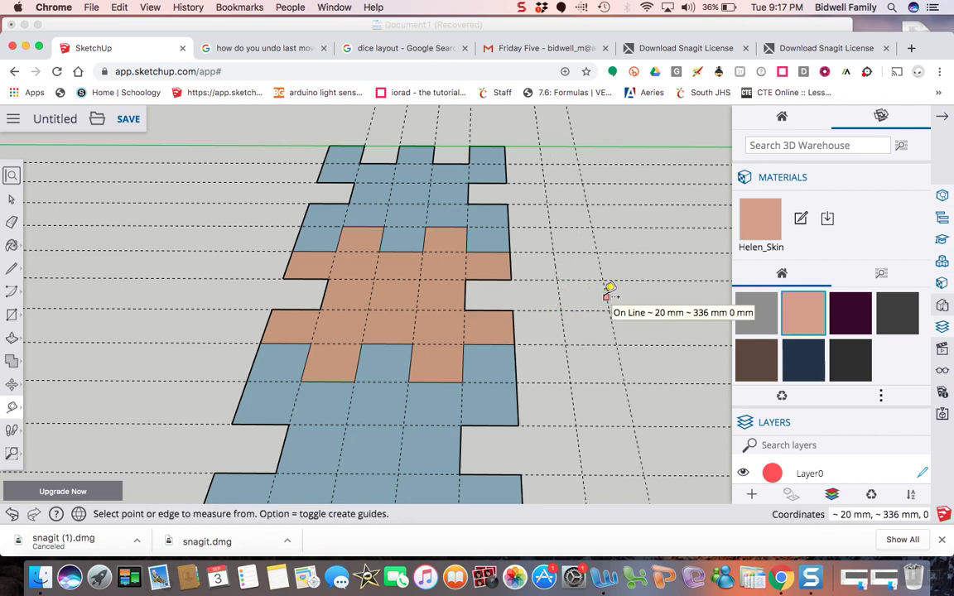
{"action": "left_click", "coordinate": [606, 297]}
{"action": "type", "text": "3"}
{"action": "key", "text": "Return"}
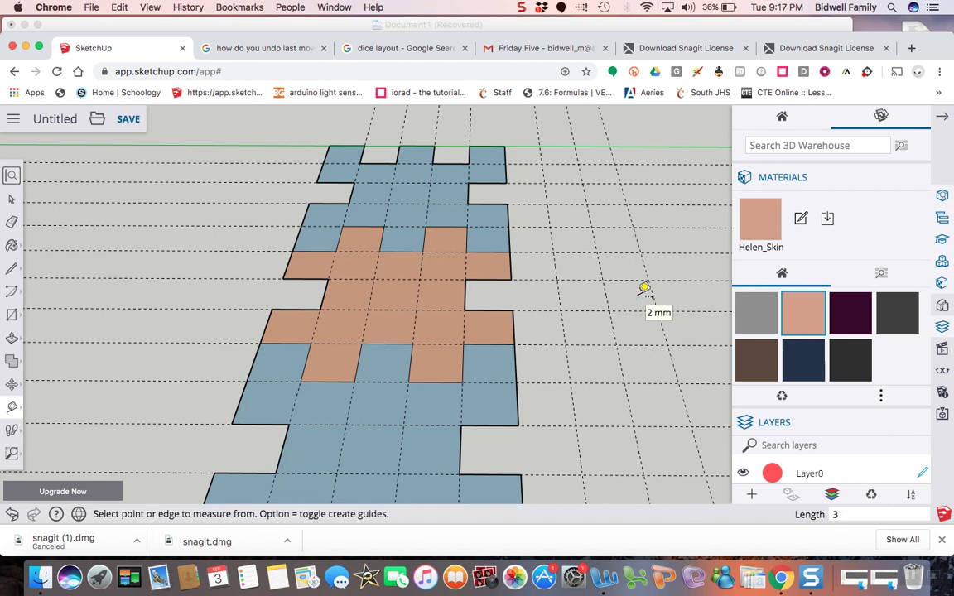
{"action": "left_click", "coordinate": [656, 289]}
{"action": "left_click", "coordinate": [702, 287]}
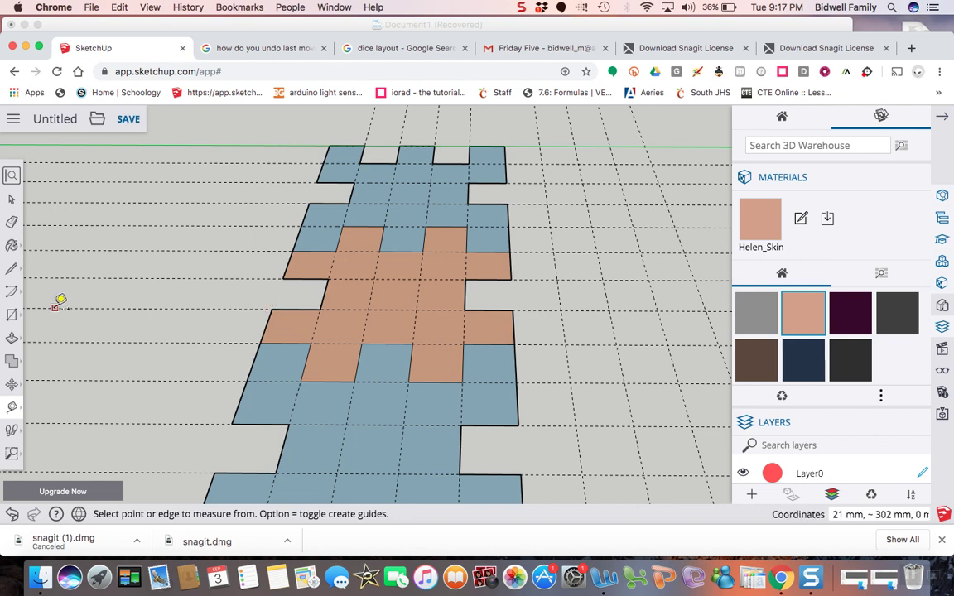
Step: Draw the far edge of a side face out from the right long edge beside the first painted face, with a 3 mm tab in its middle
{"action": "left_click", "coordinate": [11, 268]}
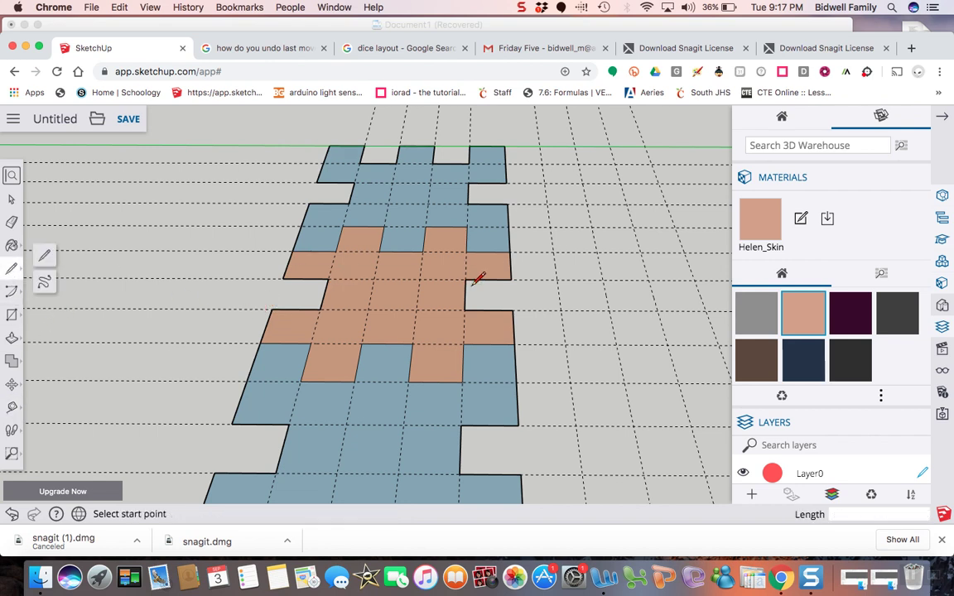
{"action": "left_click", "coordinate": [510, 251]}
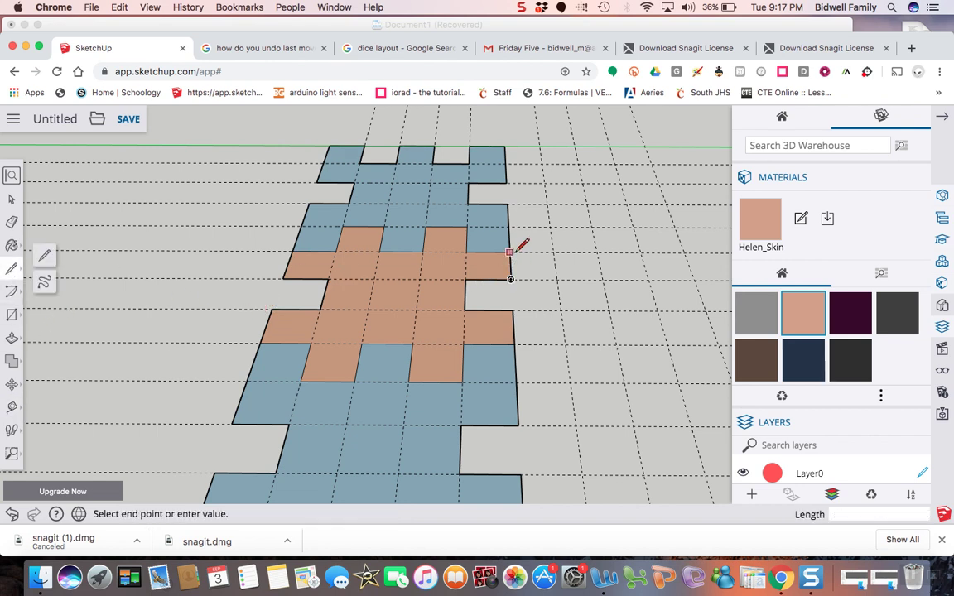
{"action": "left_click", "coordinate": [553, 252]}
{"action": "left_click", "coordinate": [550, 227]}
{"action": "left_click", "coordinate": [592, 227]}
{"action": "left_click", "coordinate": [596, 252]}
{"action": "left_click", "coordinate": [640, 251]}
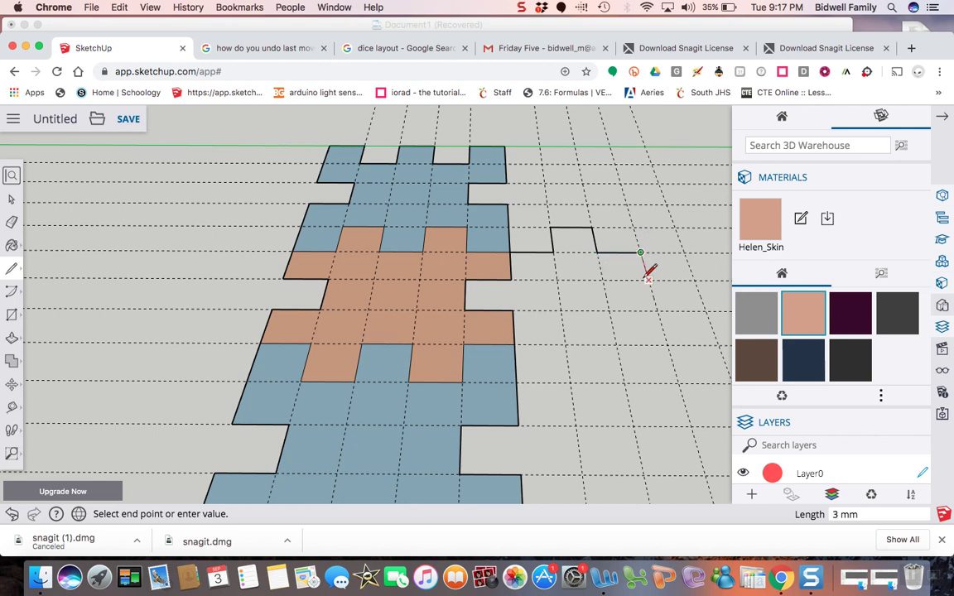
Step: Complete the side face outline back to the right long edge, with a 3 mm tab on its outer edge and another on its near edge
{"action": "left_click", "coordinate": [693, 280]}
{"action": "left_click", "coordinate": [705, 311]}
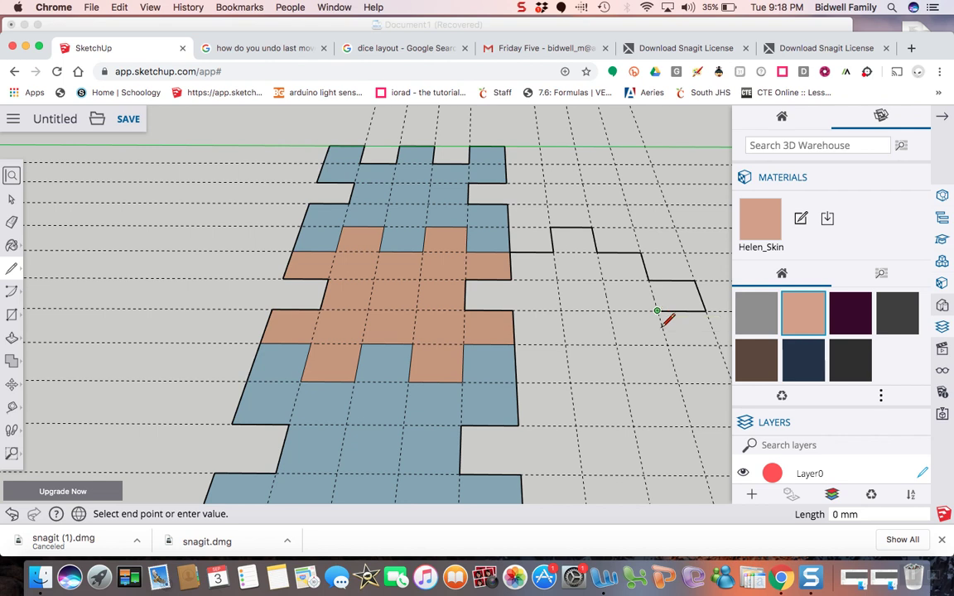
{"action": "left_click", "coordinate": [666, 344]}
{"action": "left_click", "coordinate": [616, 345]}
{"action": "left_click", "coordinate": [623, 383]}
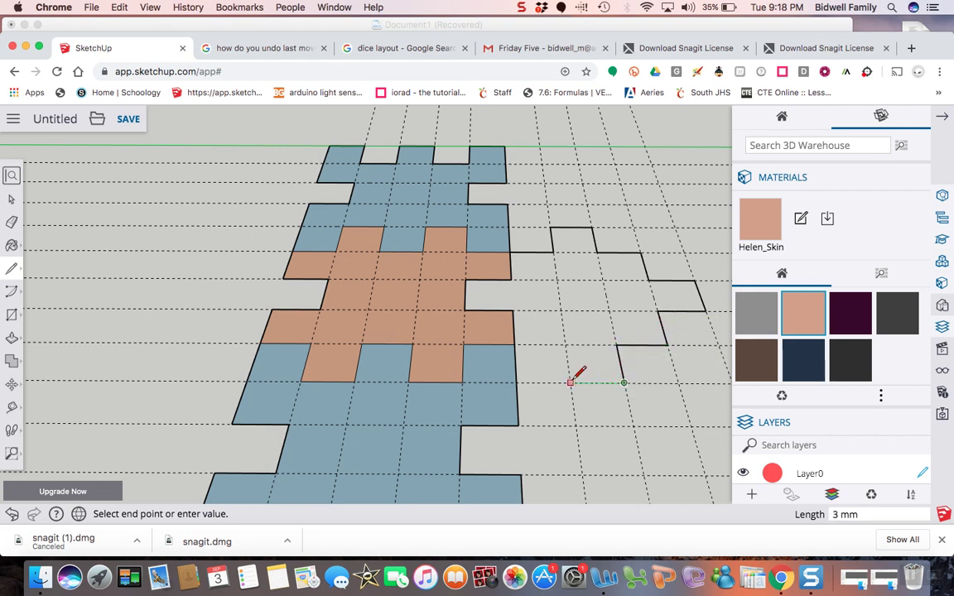
{"action": "left_click", "coordinate": [565, 344]}
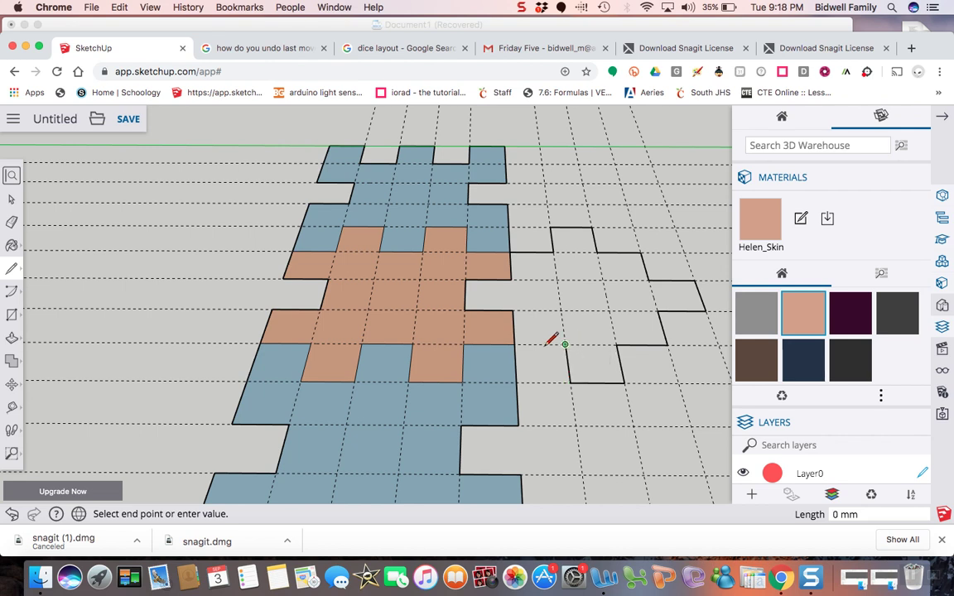
{"action": "left_click", "coordinate": [515, 343]}
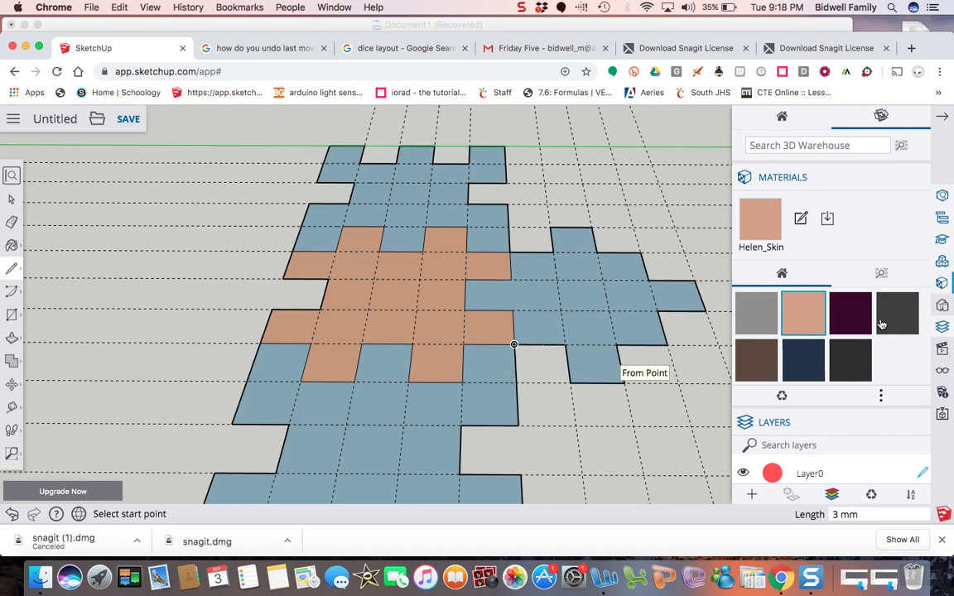
{"action": "scroll", "coordinate": [833, 361], "scroll_direction": "down", "scroll_amount": 1}
{"action": "scroll", "coordinate": [861, 323], "scroll_direction": "up", "scroll_amount": 2}
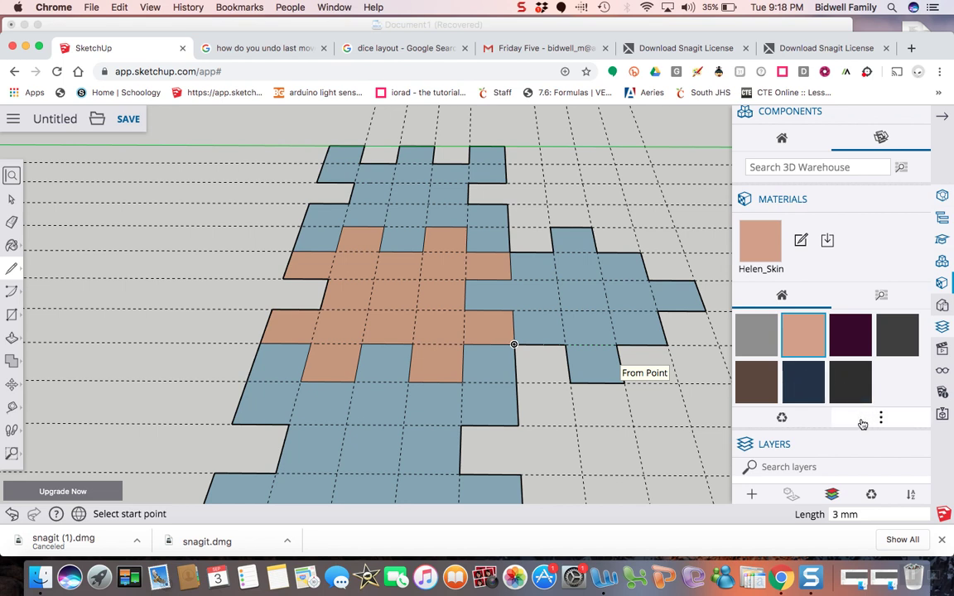
Step: Paint the tabbed side face on the strip's right long edge with the Helen_BraceletGlasses material
{"action": "scroll", "coordinate": [837, 377], "scroll_direction": "down", "scroll_amount": 1}
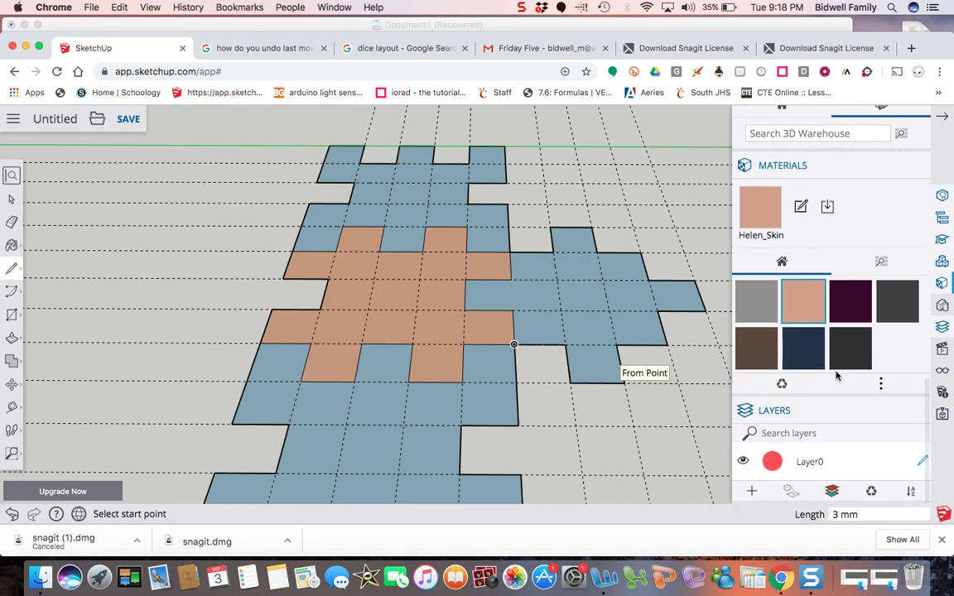
{"action": "left_click", "coordinate": [832, 493]}
{"action": "left_click", "coordinate": [832, 493]}
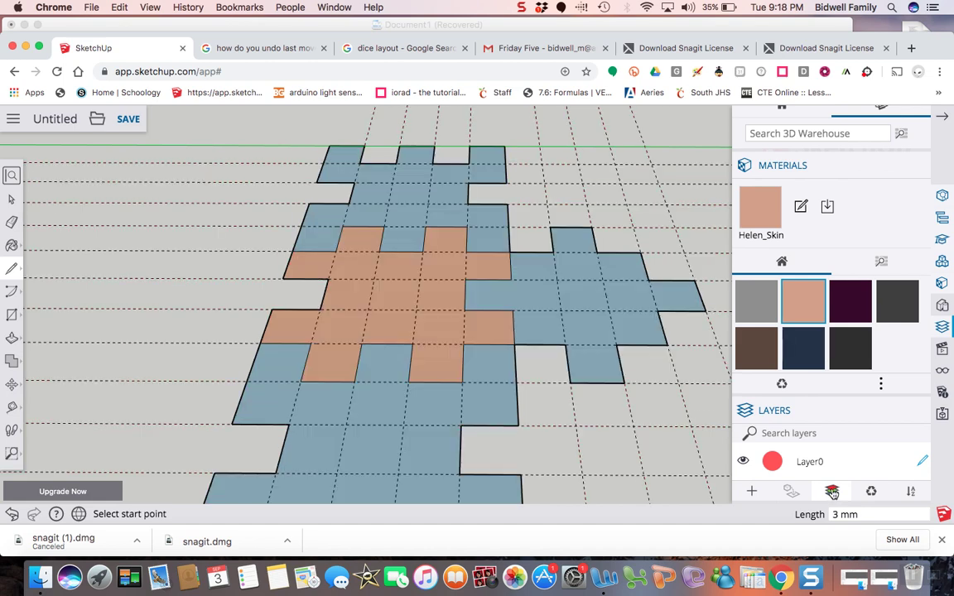
{"action": "scroll", "coordinate": [832, 217], "scroll_direction": "up", "scroll_amount": 3}
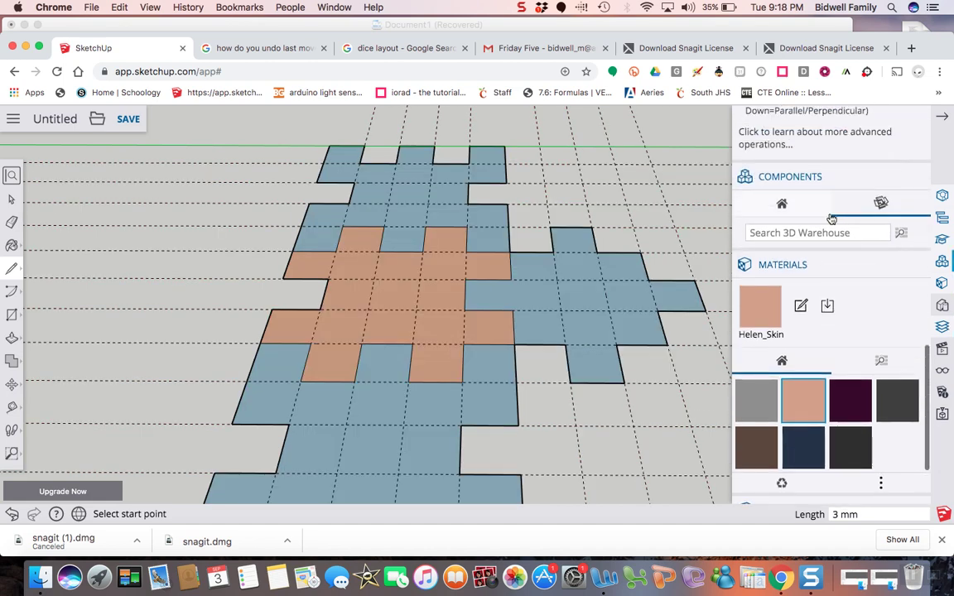
{"action": "scroll", "coordinate": [831, 218], "scroll_direction": "up", "scroll_amount": 5}
{"action": "scroll", "coordinate": [831, 217], "scroll_direction": "down", "scroll_amount": 8}
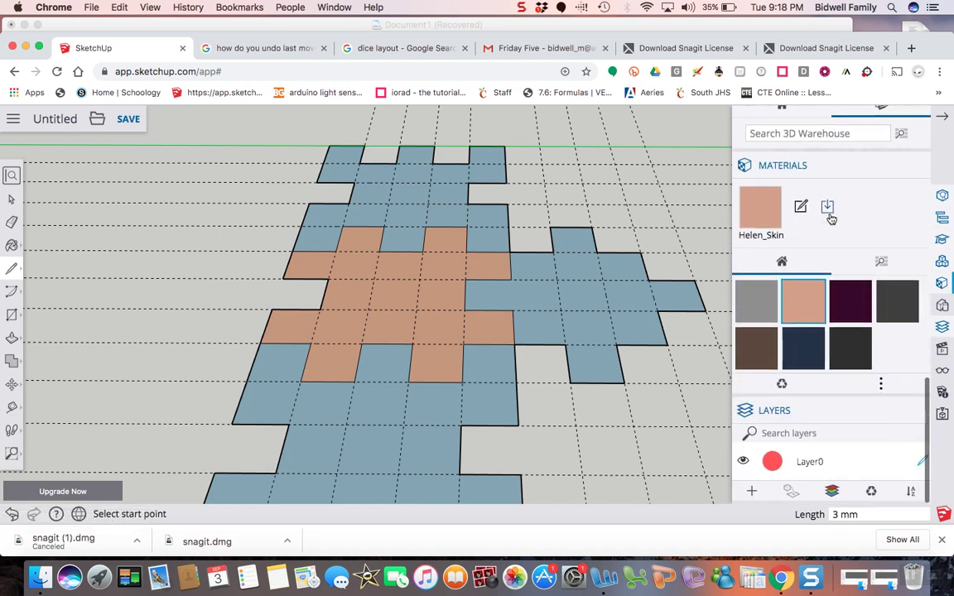
{"action": "left_click", "coordinate": [880, 384]}
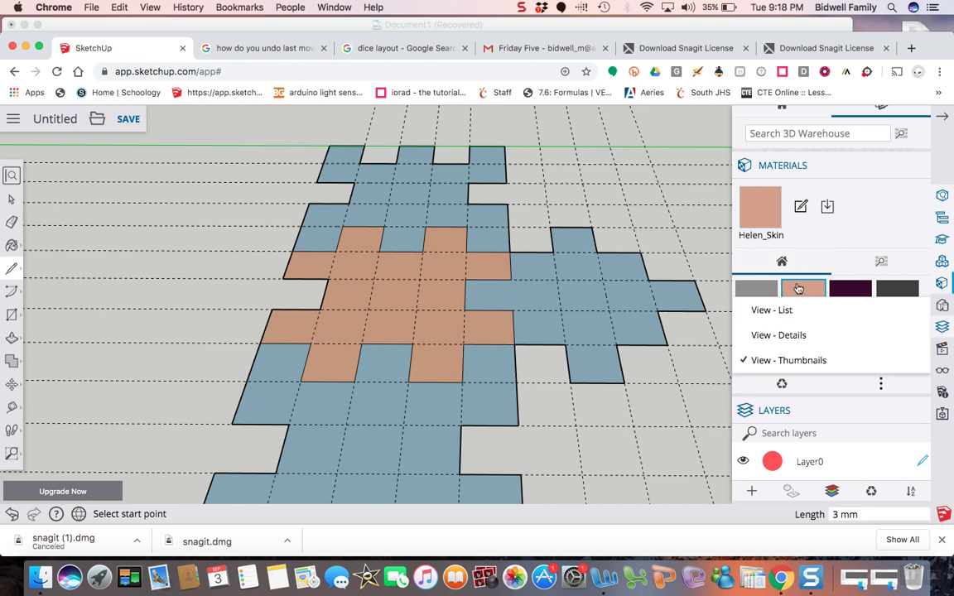
{"action": "left_click", "coordinate": [760, 291]}
{"action": "left_click", "coordinate": [598, 296]}
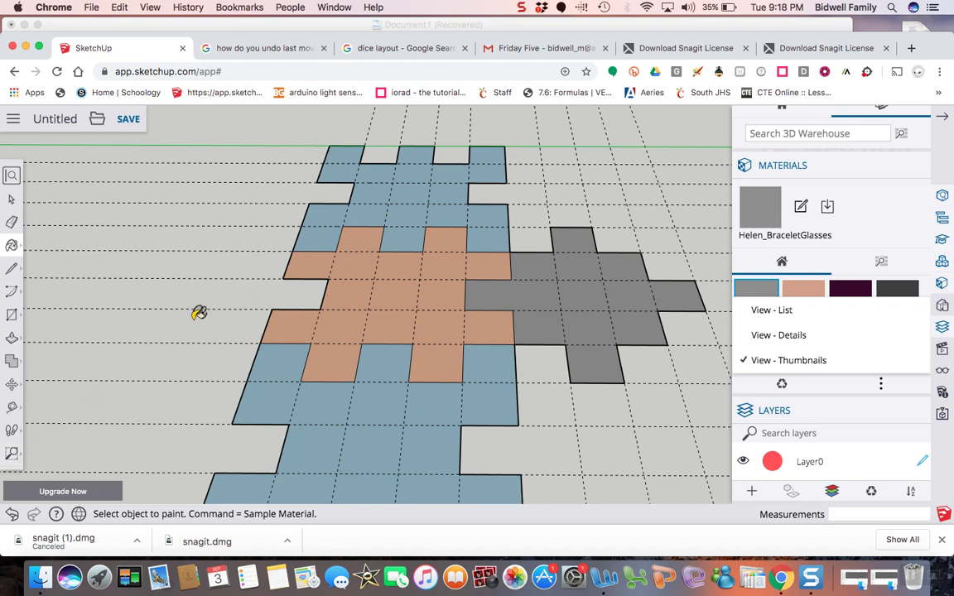
Step: Add a guide line parallel to the strip's left long edge, 3 mm outside it, with the Tape Measure tool
{"action": "left_click", "coordinate": [12, 408]}
{"action": "left_click", "coordinate": [287, 264]}
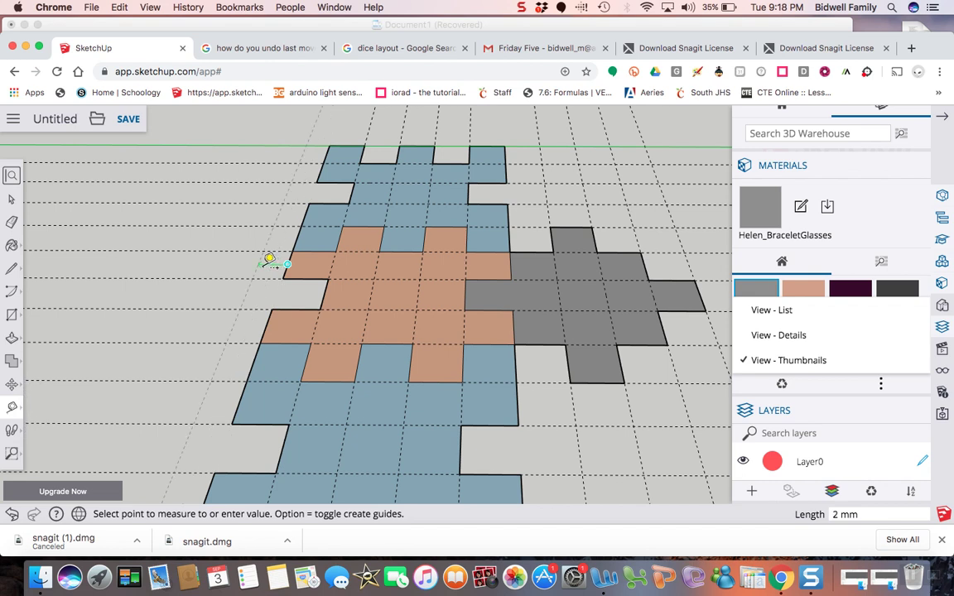
{"action": "left_click", "coordinate": [269, 260]}
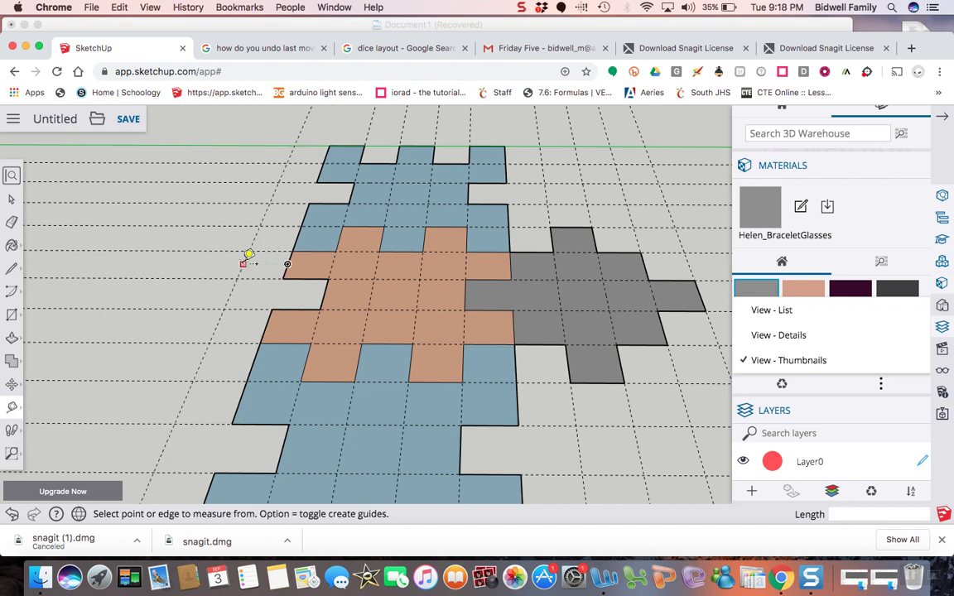
{"action": "left_click", "coordinate": [243, 262]}
{"action": "left_click", "coordinate": [214, 256]}
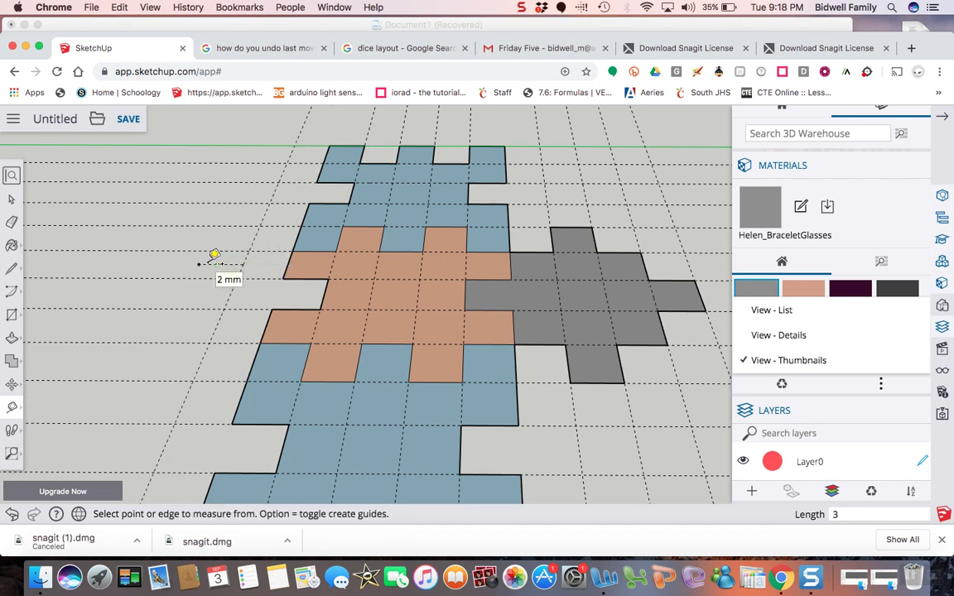
{"action": "key", "text": "Return"}
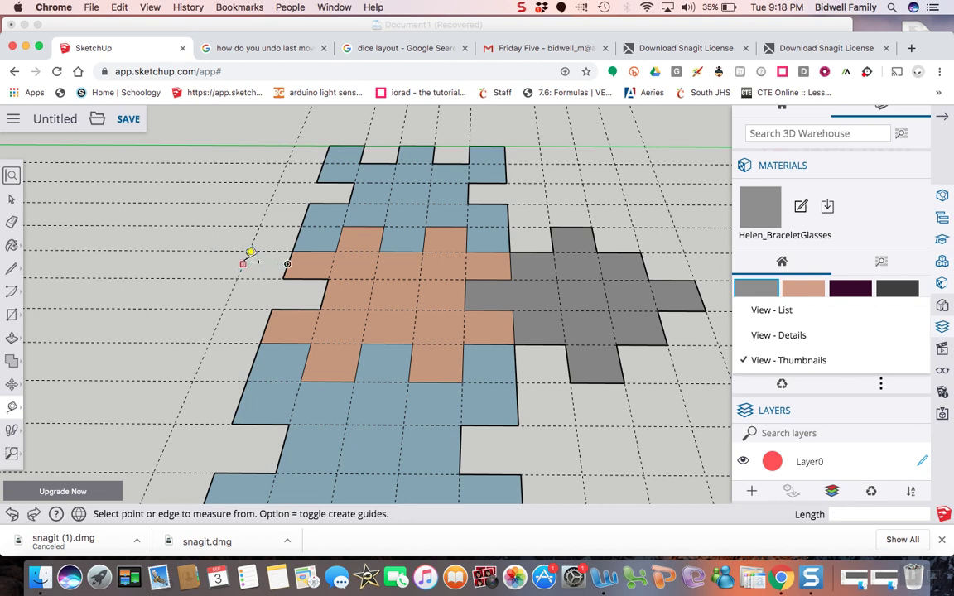
{"action": "left_click", "coordinate": [243, 264]}
{"action": "left_click", "coordinate": [215, 257]}
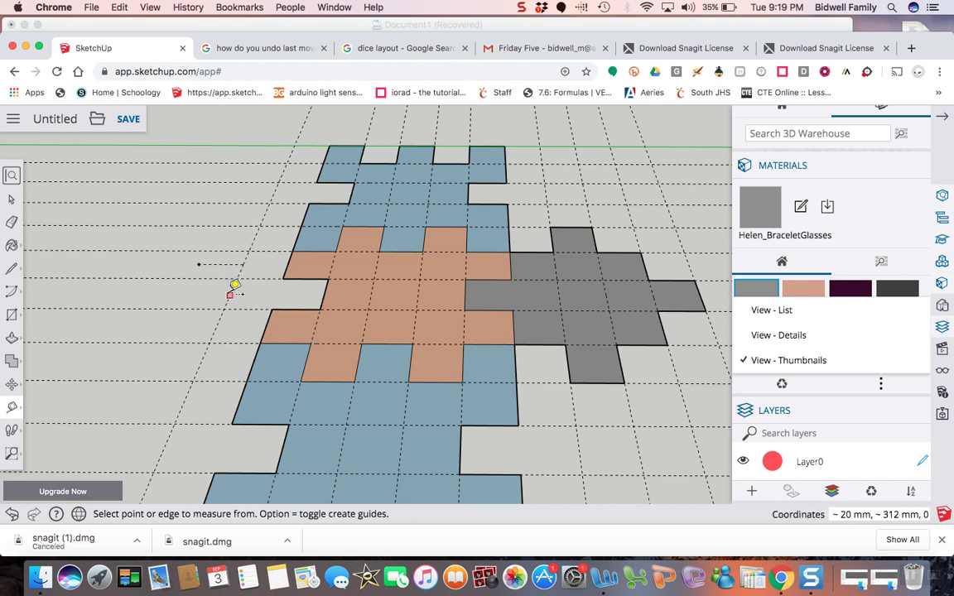
{"action": "left_click", "coordinate": [198, 264]}
{"action": "left_click", "coordinate": [196, 286]}
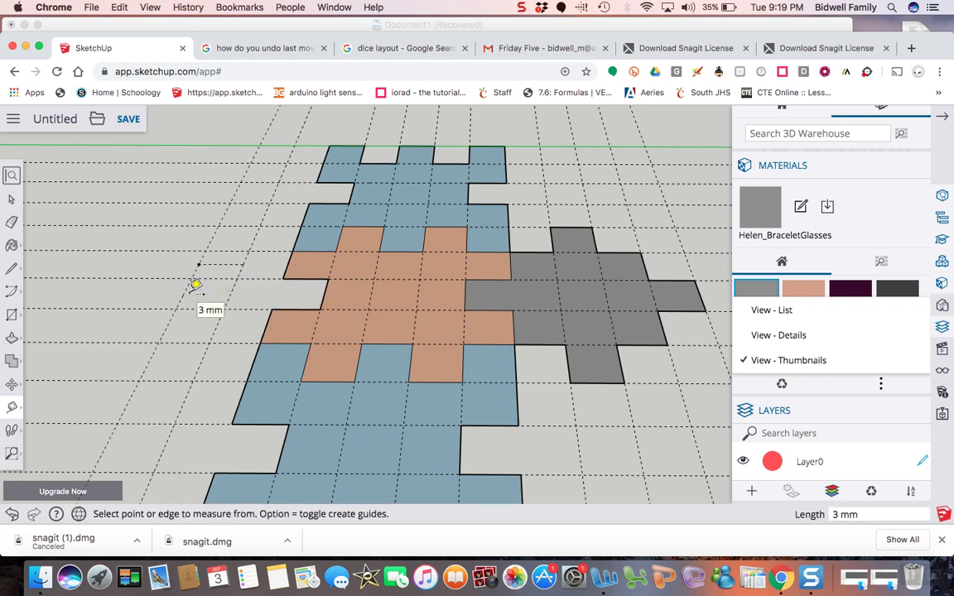
Step: Add three more guide lines parallel to the left long edge, each 3 mm further out than the previous one
{"action": "left_click", "coordinate": [234, 291]}
{"action": "left_click", "coordinate": [207, 289]}
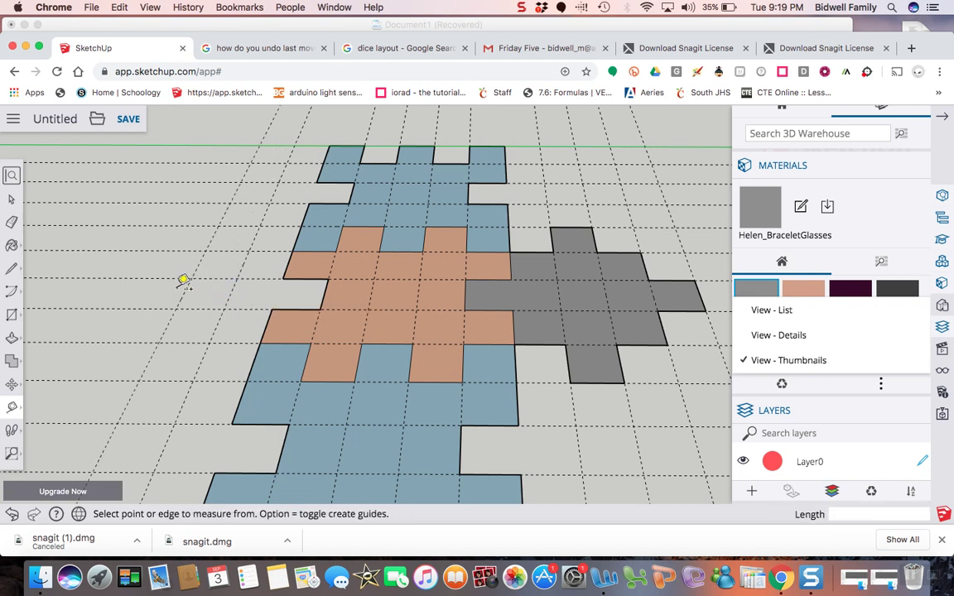
{"action": "left_click", "coordinate": [176, 289]}
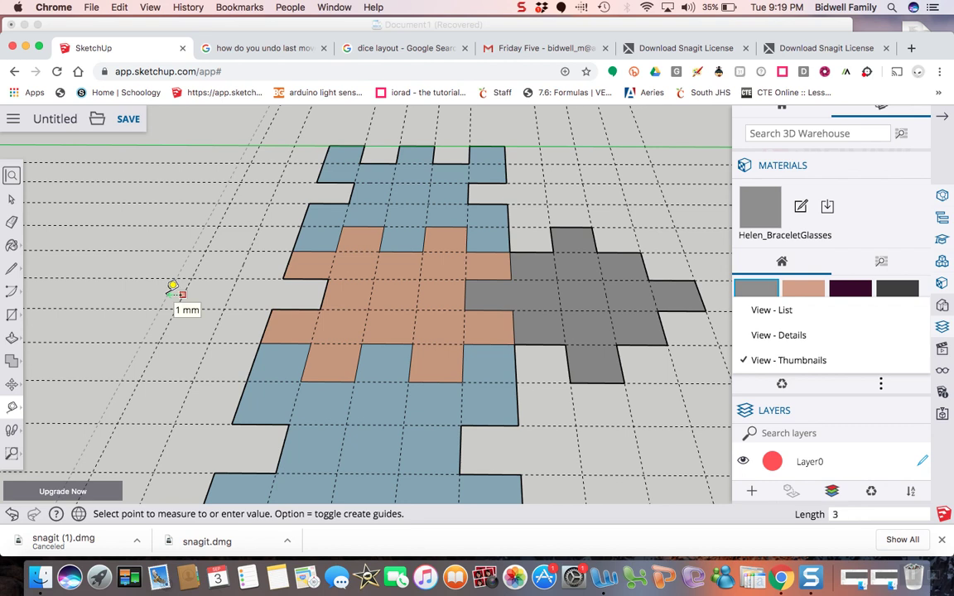
{"action": "key", "text": "Return"}
{"action": "left_click", "coordinate": [137, 293]}
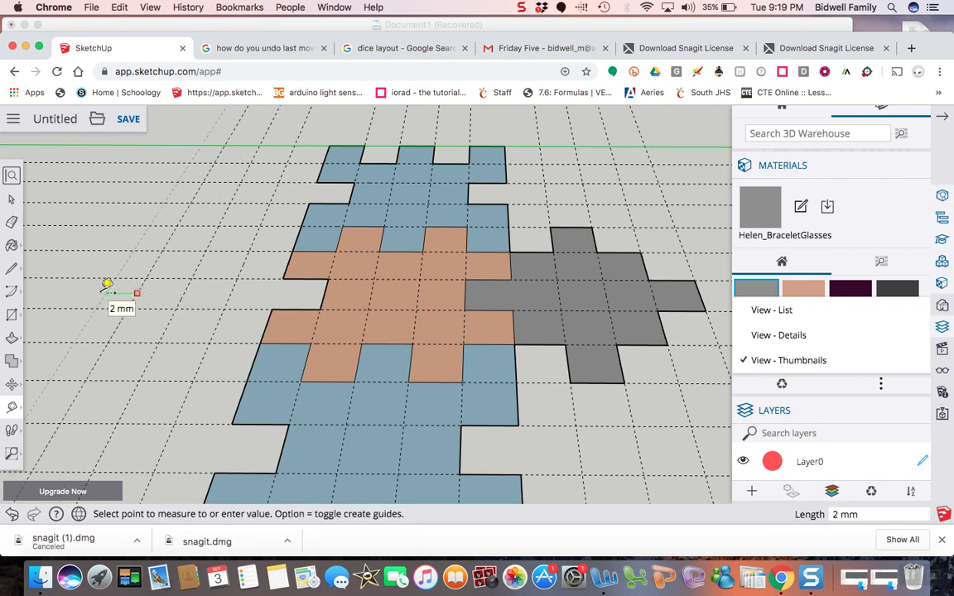
{"action": "type", "text": "3"}
{"action": "key", "text": "Return"}
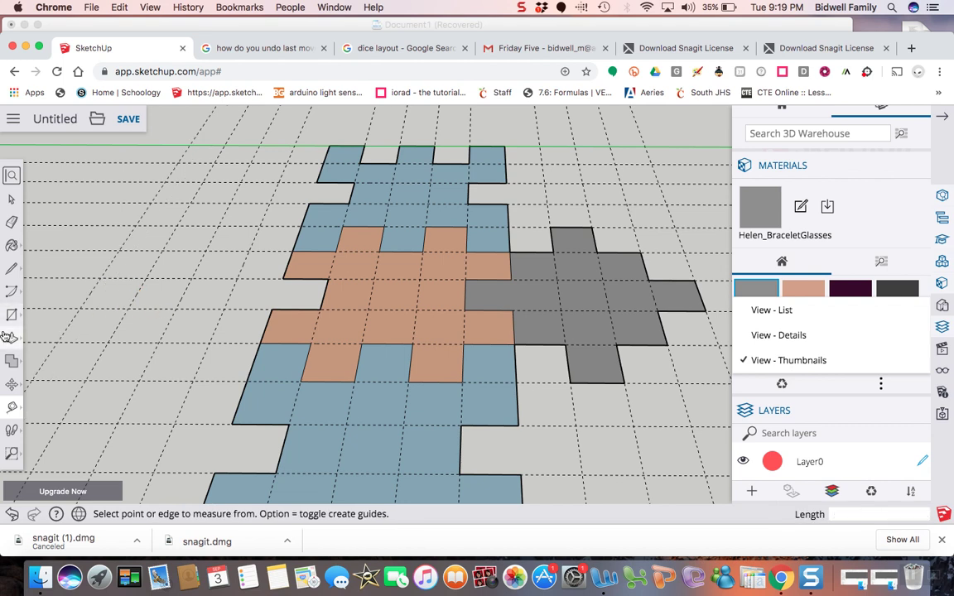
Step: Draw the far edge of a side face out from the left long edge beside the first painted face, with a 3 mm tab in its middle
{"action": "left_click", "coordinate": [12, 269]}
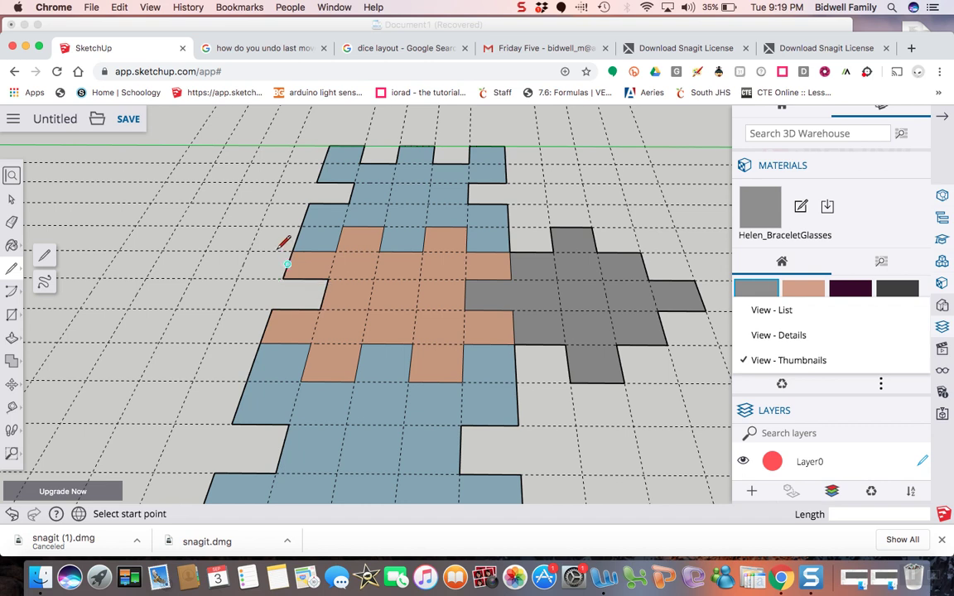
{"action": "left_click", "coordinate": [249, 250]}
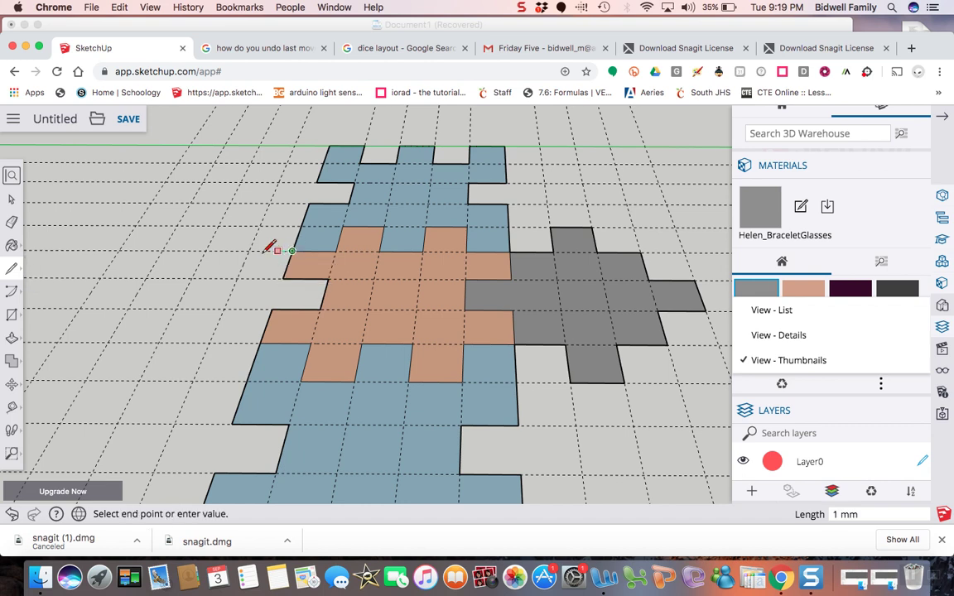
{"action": "left_click", "coordinate": [258, 225]}
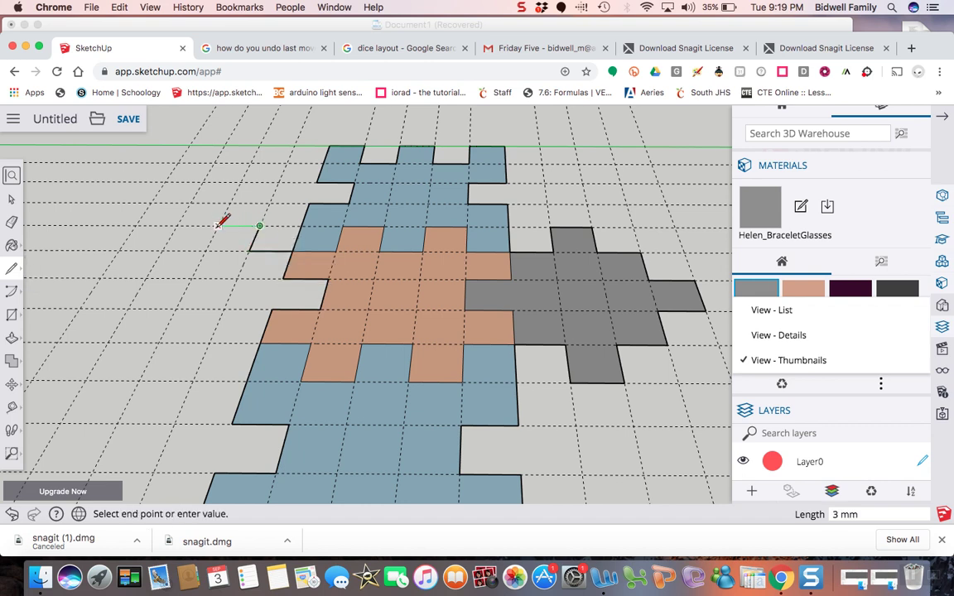
{"action": "left_click", "coordinate": [218, 225]}
{"action": "left_click", "coordinate": [206, 250]}
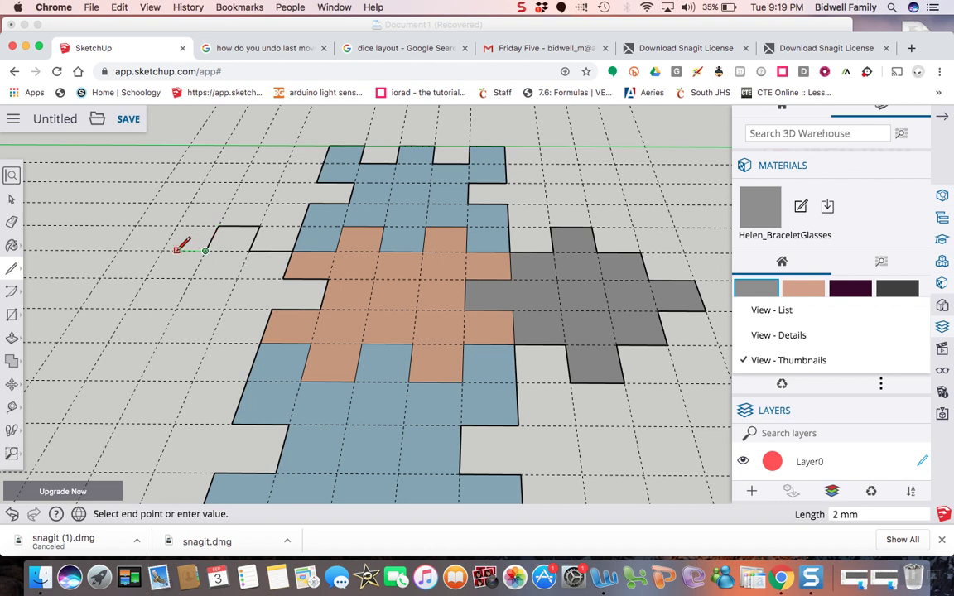
{"action": "left_click", "coordinate": [163, 250]}
Step: Draw the outer edge of the left side face down to its near corner, with a 3 mm tab in its middle
{"action": "left_click", "coordinate": [146, 278]}
{"action": "left_click", "coordinate": [100, 279]}
{"action": "left_click", "coordinate": [81, 308]}
{"action": "left_click", "coordinate": [128, 308]}
{"action": "left_click", "coordinate": [109, 342]}
Step: Close the left side face with a near edge carrying a 3 mm tab, and paint the face with Helen_BraceletGlasses
{"action": "left_click", "coordinate": [158, 341]}
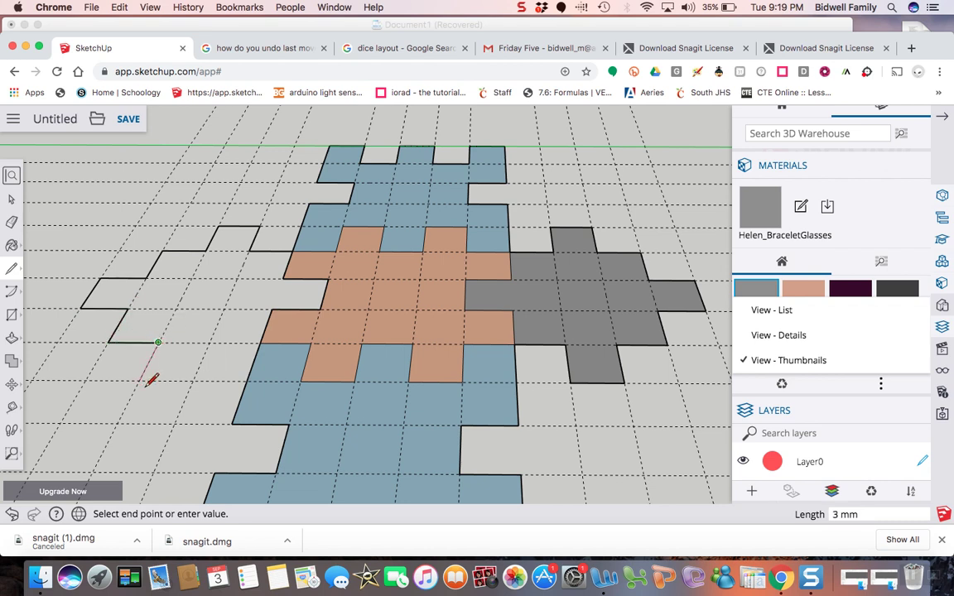
{"action": "left_click", "coordinate": [139, 381]}
{"action": "left_click", "coordinate": [193, 381]}
{"action": "left_click", "coordinate": [210, 343]}
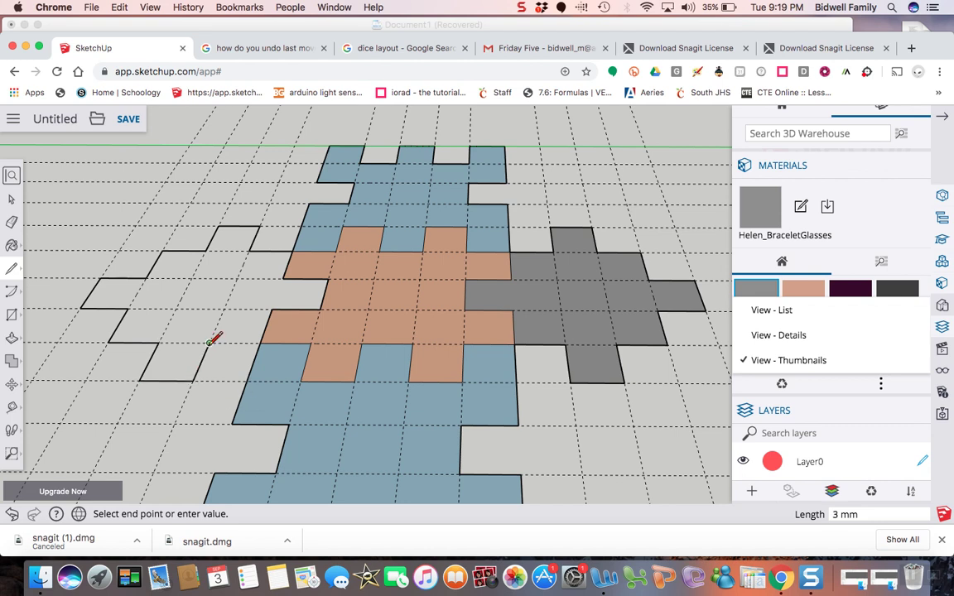
{"action": "left_click", "coordinate": [257, 339]}
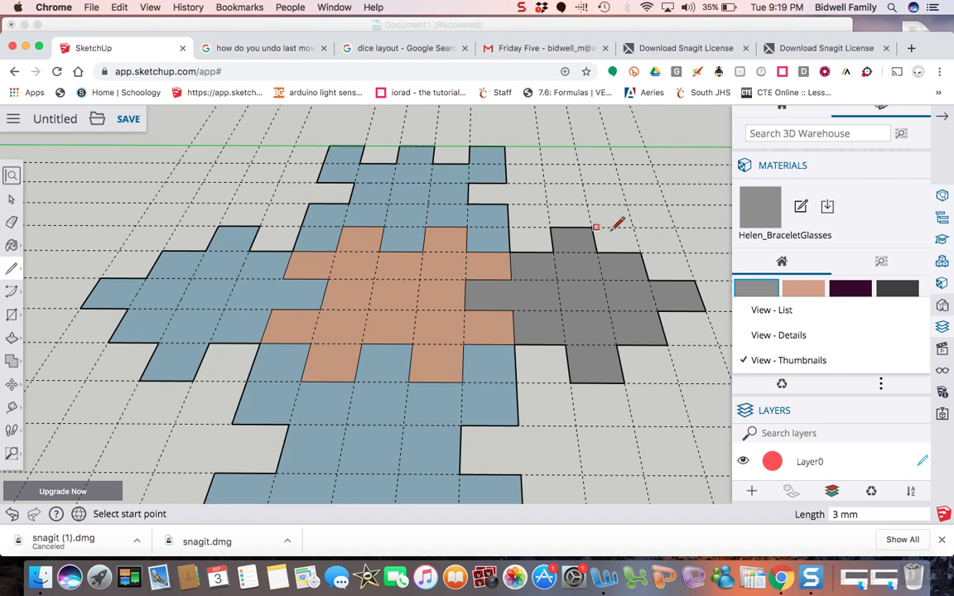
{"action": "left_click", "coordinate": [757, 291]}
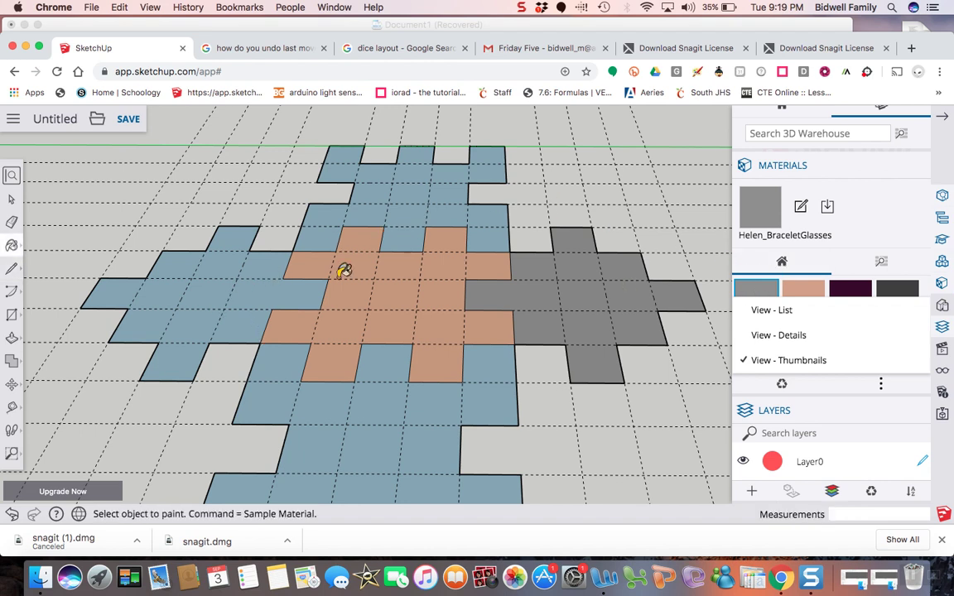
{"action": "left_click", "coordinate": [207, 294]}
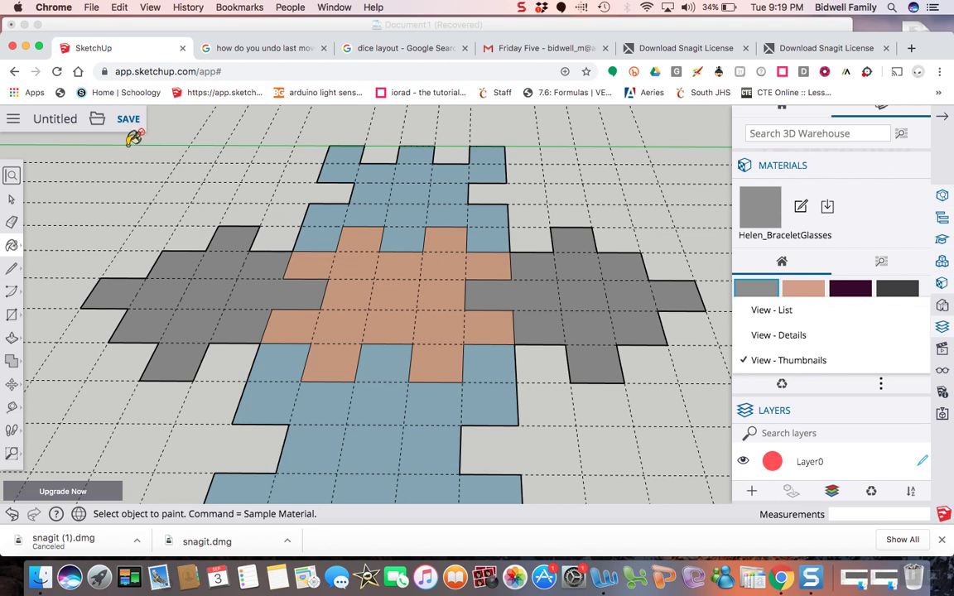
Step: Save the model in the SketchUp project folder, named with a first name followed by "period6dice"
{"action": "left_click", "coordinate": [97, 122]}
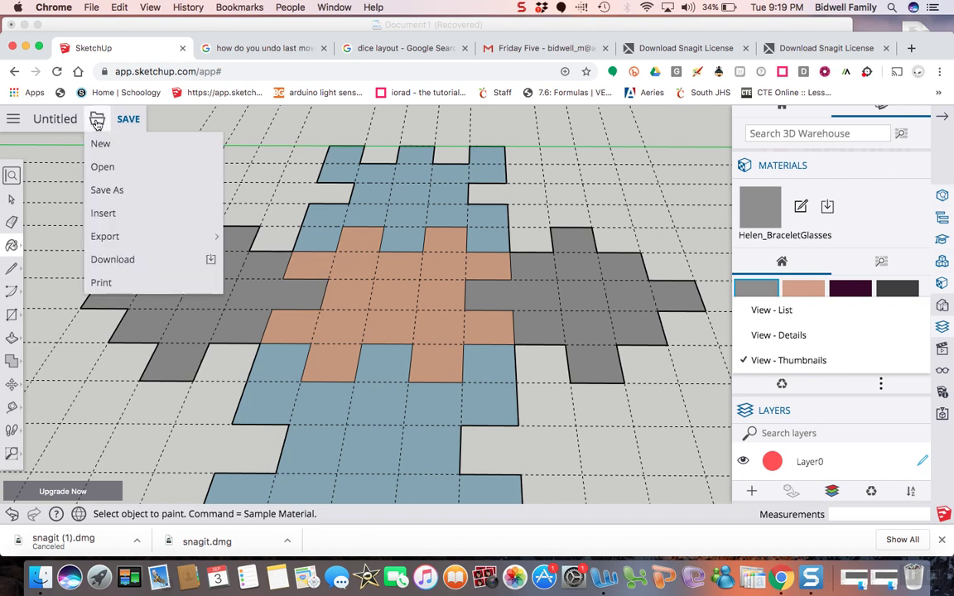
{"action": "left_click", "coordinate": [103, 188]}
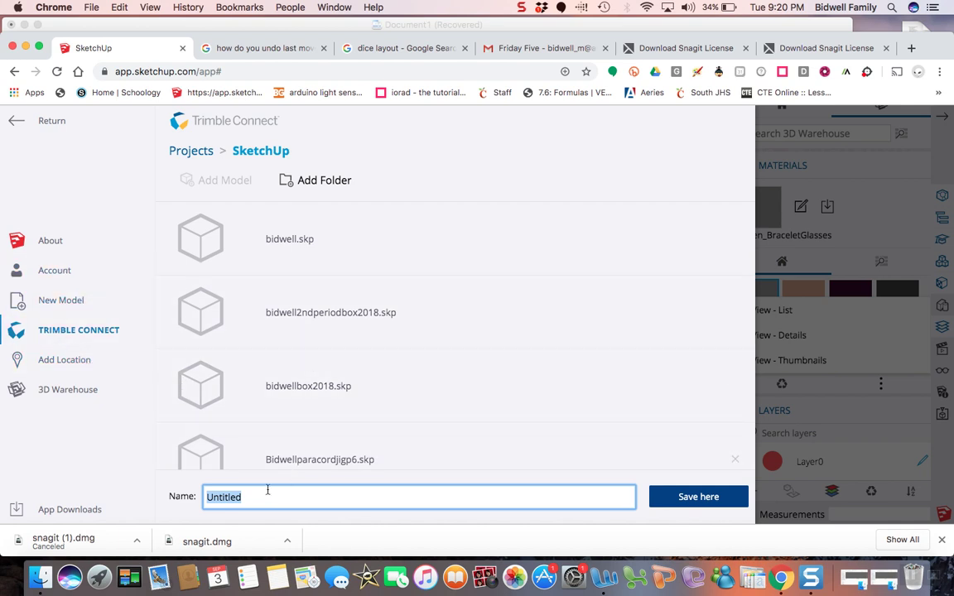
{"action": "type", "text": "D"}
{"action": "key", "text": "BackSpace"}
{"action": "key", "text": "BackSpace"}
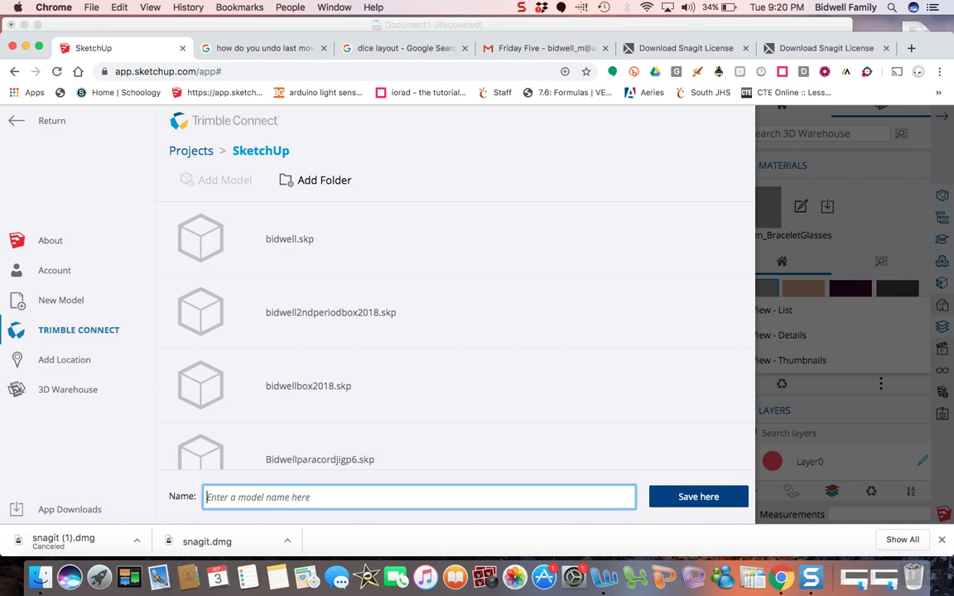
{"action": "type", "text": "Joeyperiod6"}
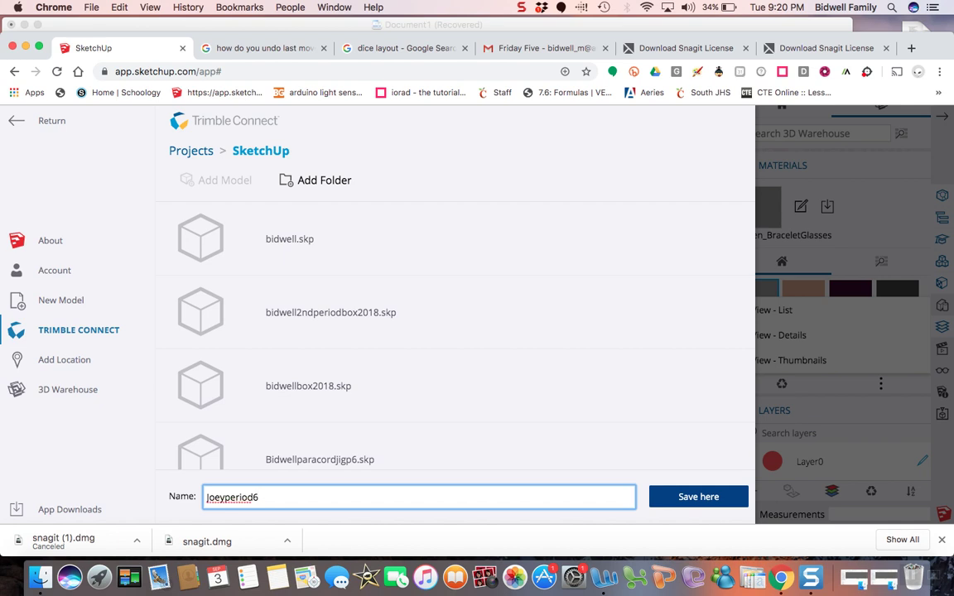
{"action": "type", "text": "dice"}
{"action": "left_click", "coordinate": [678, 502]}
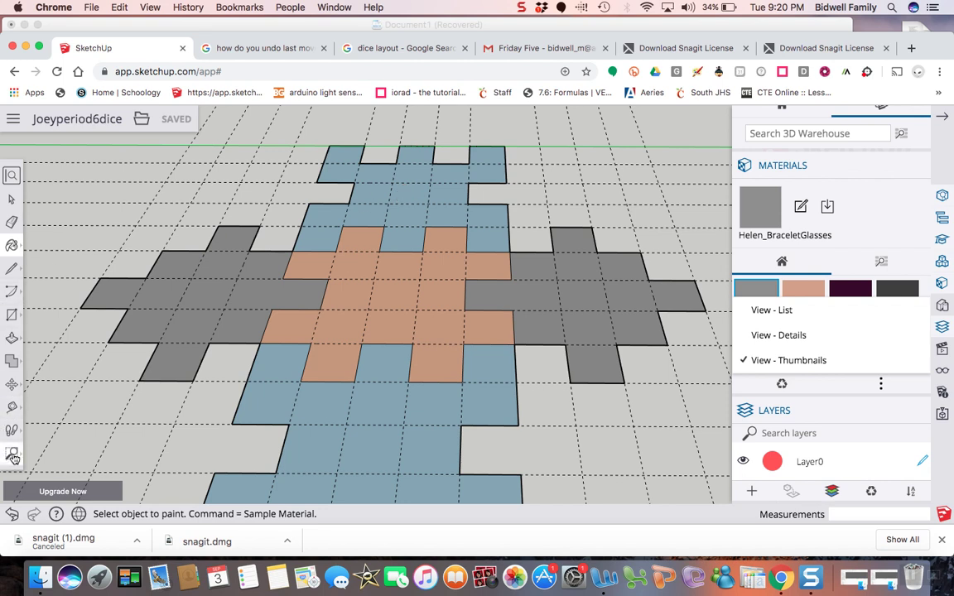
Step: Zoom in on the central painted face of the dice layout for a closer view
{"action": "left_click", "coordinate": [18, 453]}
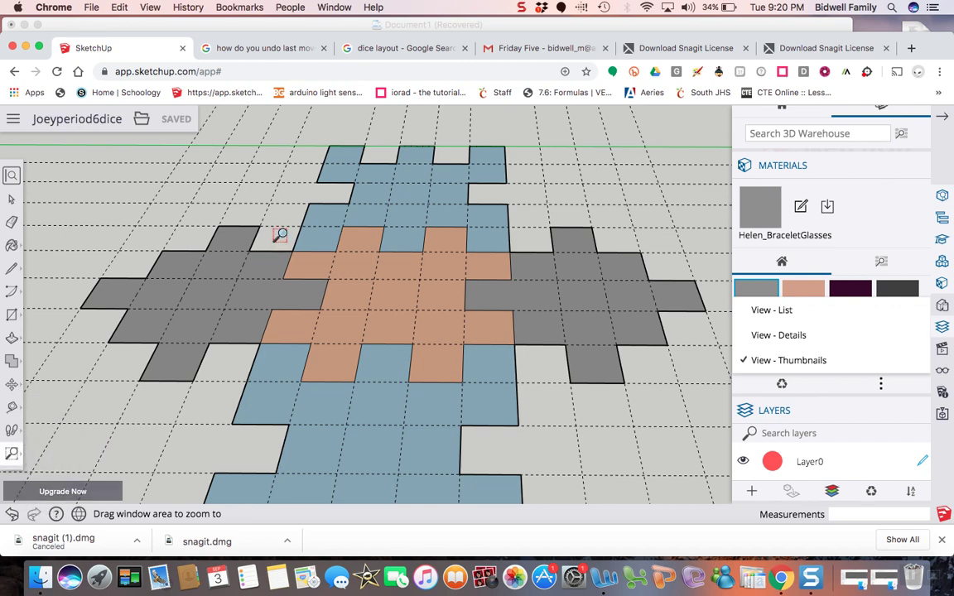
{"action": "mouse_move", "coordinate": [322, 136]}
{"action": "left_mouse_down"}
{"action": "mouse_move", "coordinate": [368, 186]}
{"action": "mouse_move", "coordinate": [500, 260]}
{"action": "left_mouse_up"}
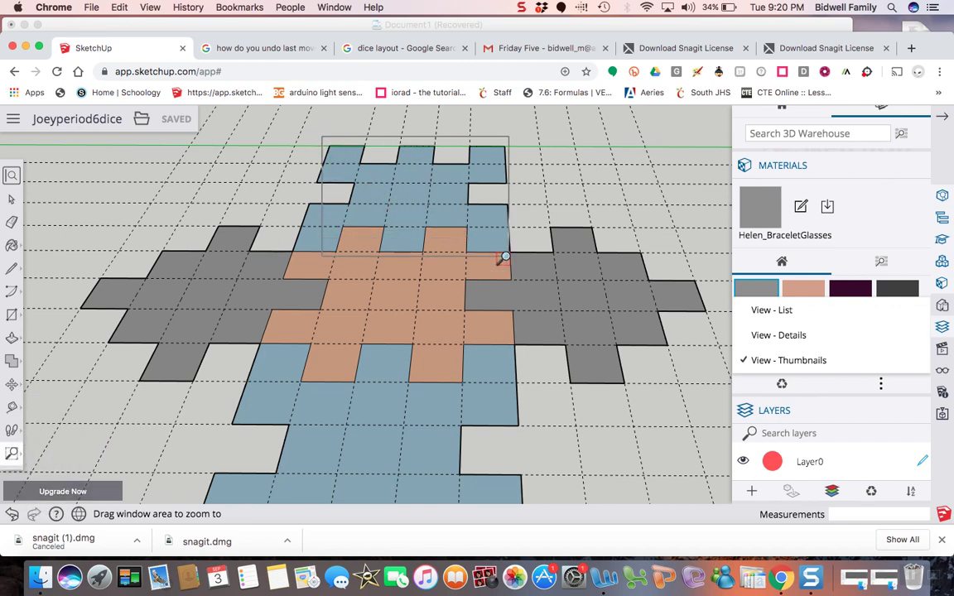
{"action": "key", "text": "b"}
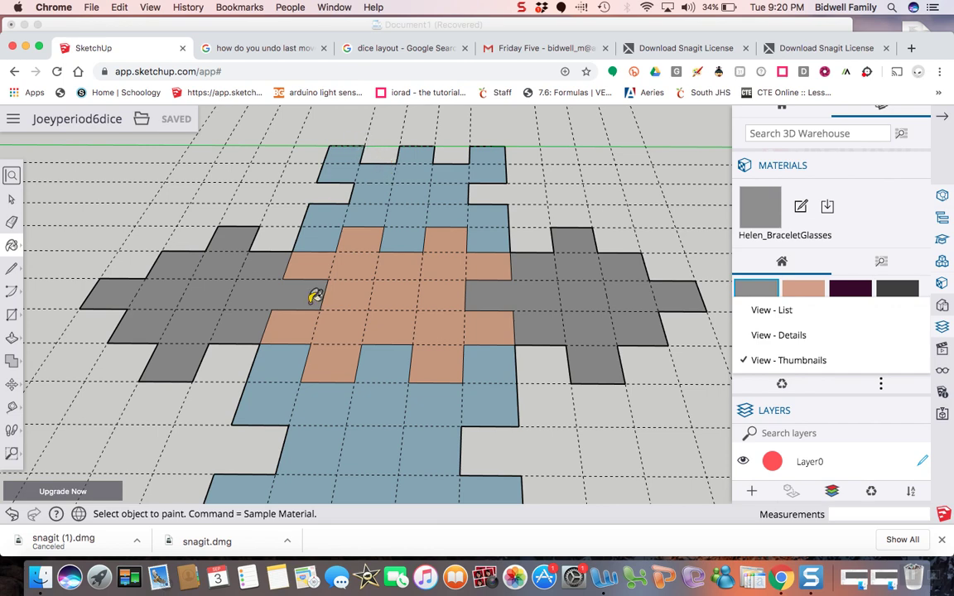
{"action": "left_click", "coordinate": [13, 452]}
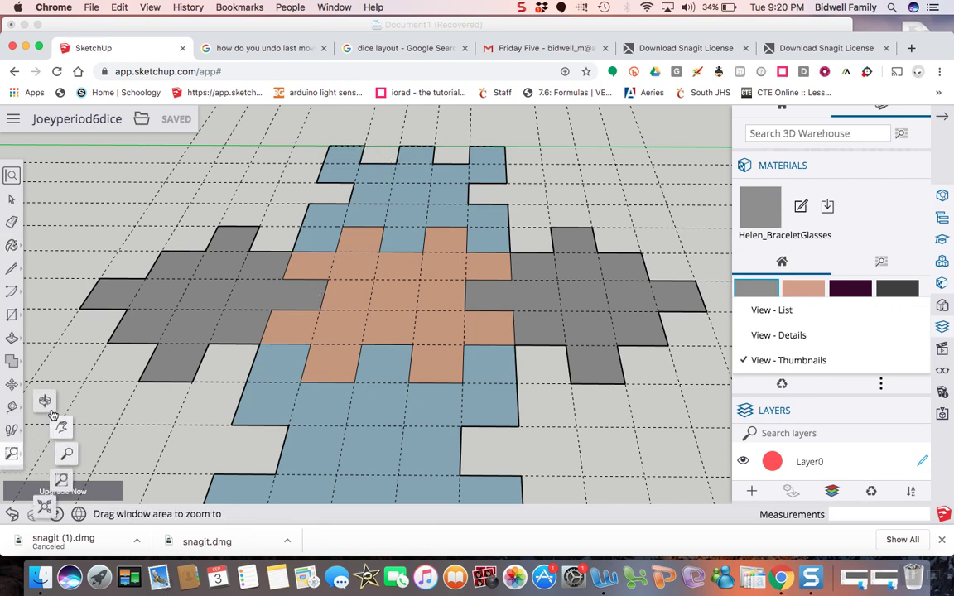
{"action": "left_click", "coordinate": [66, 454]}
{"action": "left_click_drag", "start_coordinate": [358, 219], "coordinate": [328, 83]}
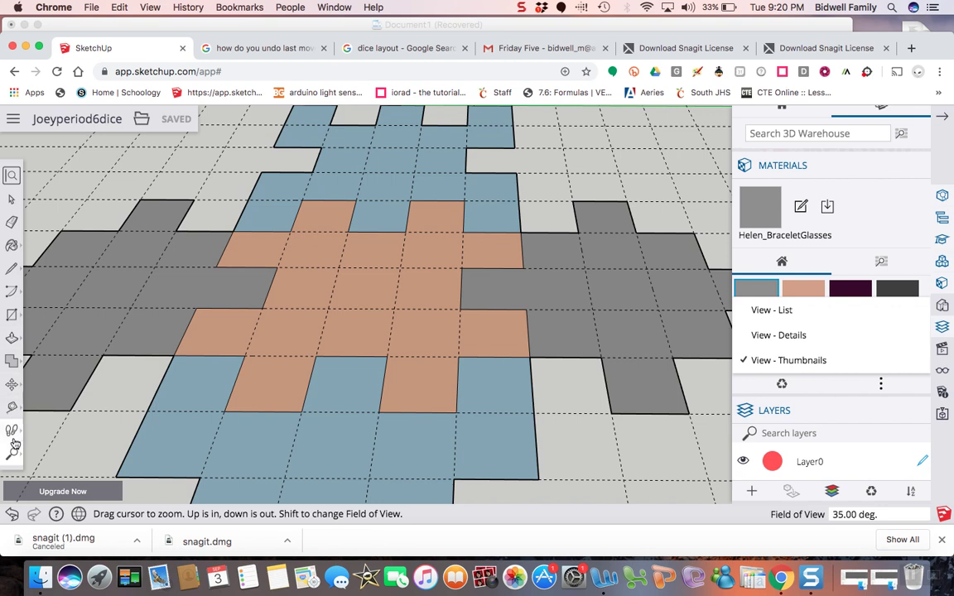
{"action": "left_click", "coordinate": [12, 407]}
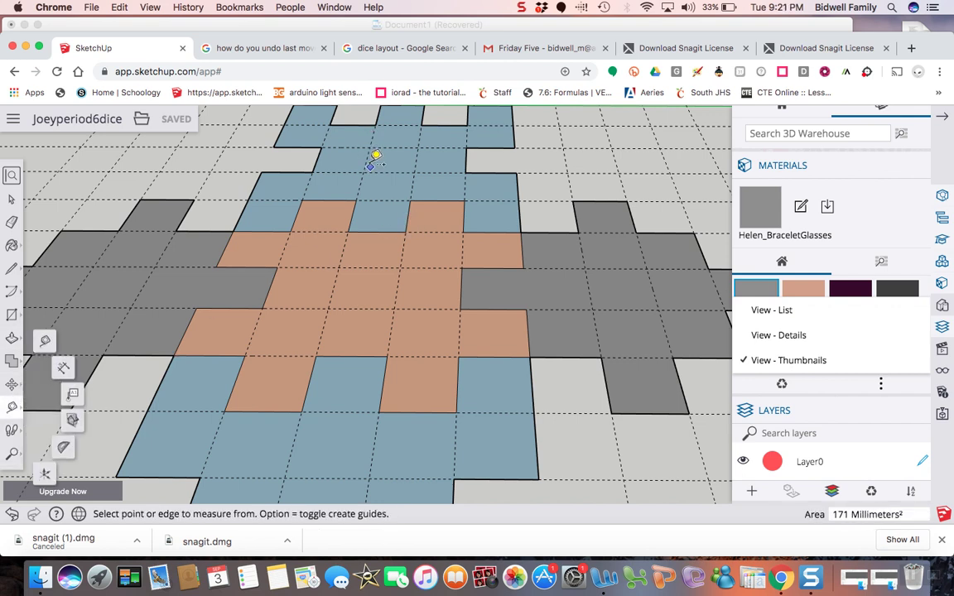
{"action": "left_click", "coordinate": [373, 150]}
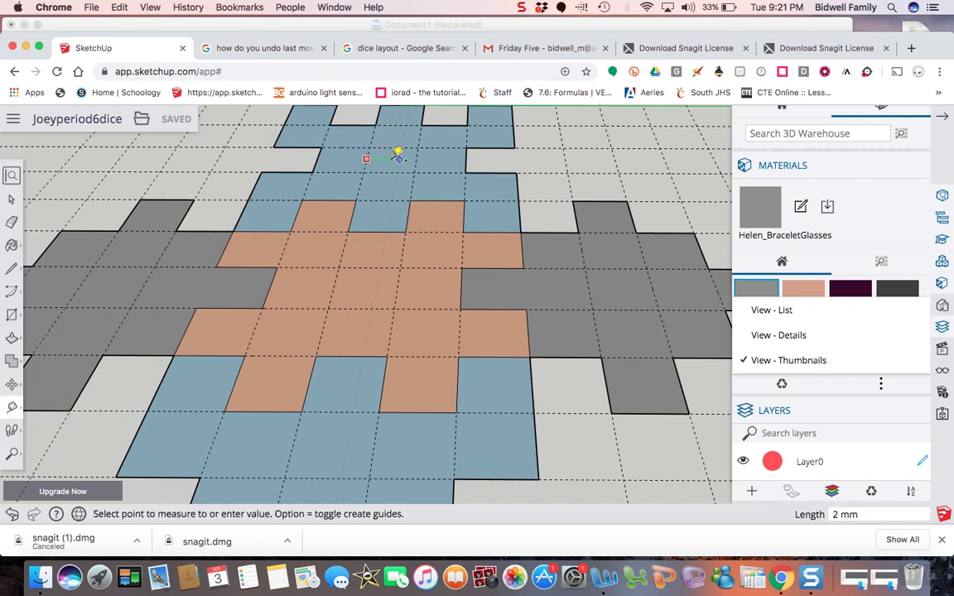
{"action": "left_click", "coordinate": [398, 151]}
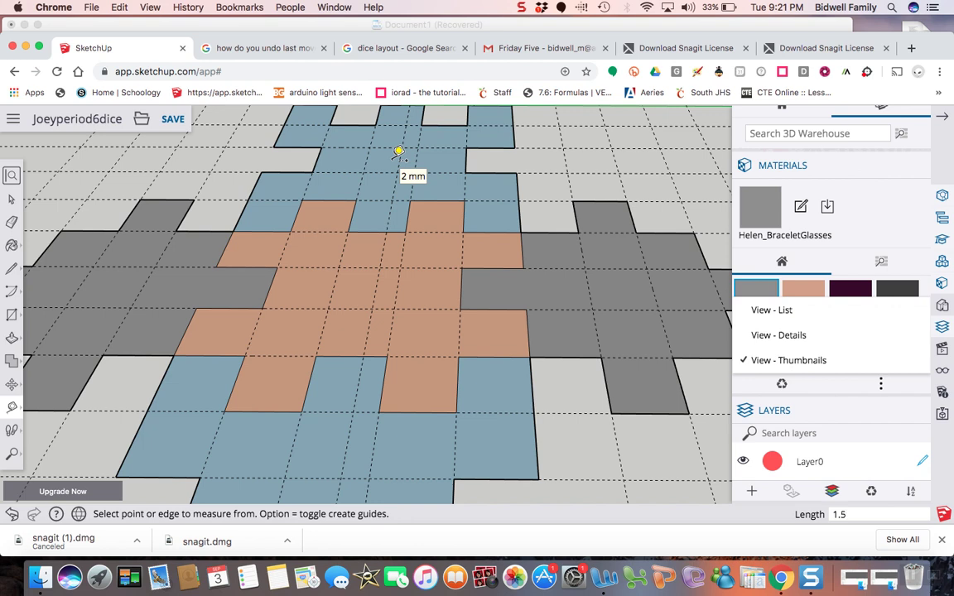
{"action": "left_click", "coordinate": [398, 152]}
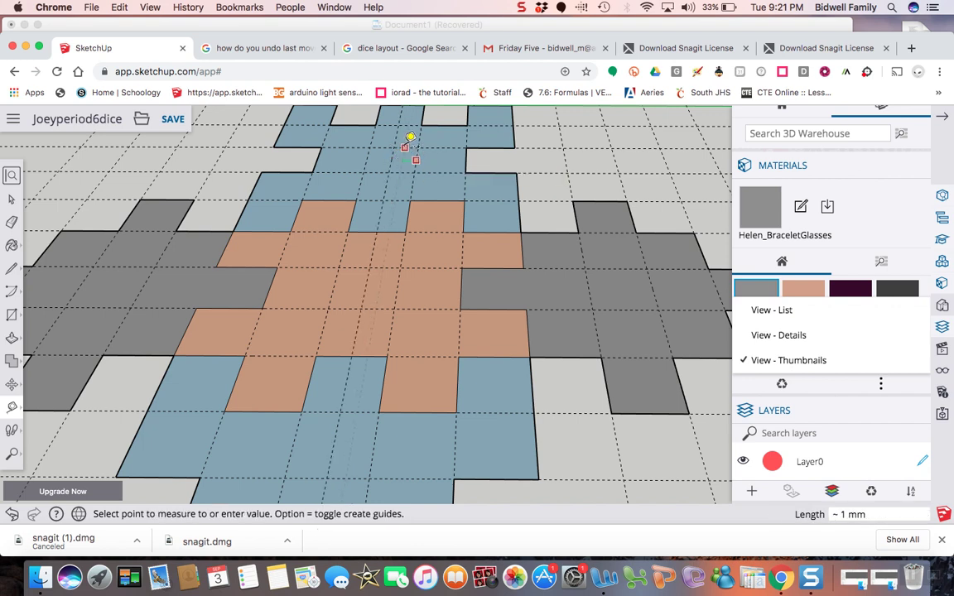
{"action": "key", "text": "super+z"}
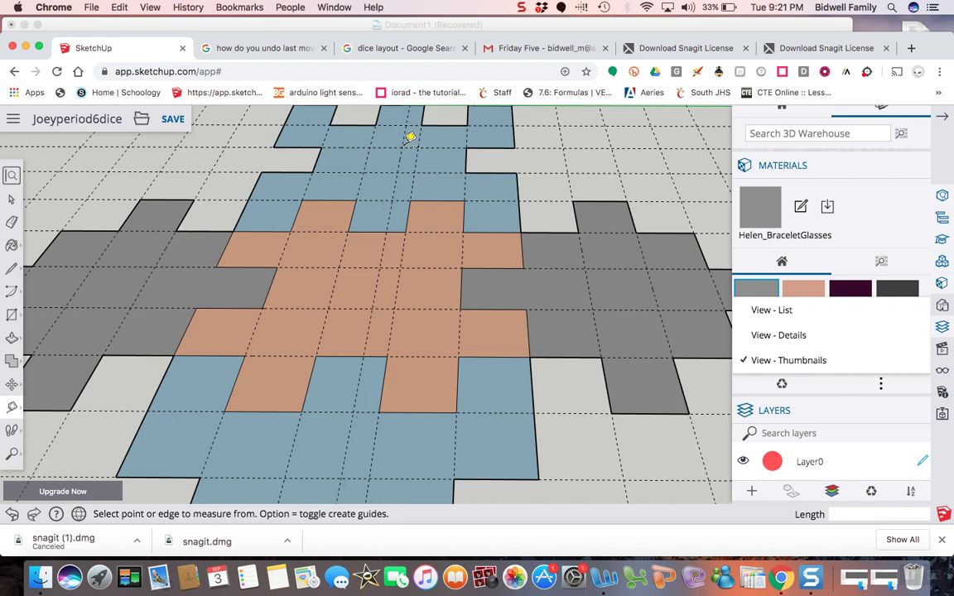
Step: Place a lengthwise and a crosswise guide 1.5 mm from the existing grid guides, crossing at the centre of the farthest blue face
{"action": "left_click", "coordinate": [377, 153]}
{"action": "left_click", "coordinate": [389, 153]}
{"action": "type", "text": "1."}
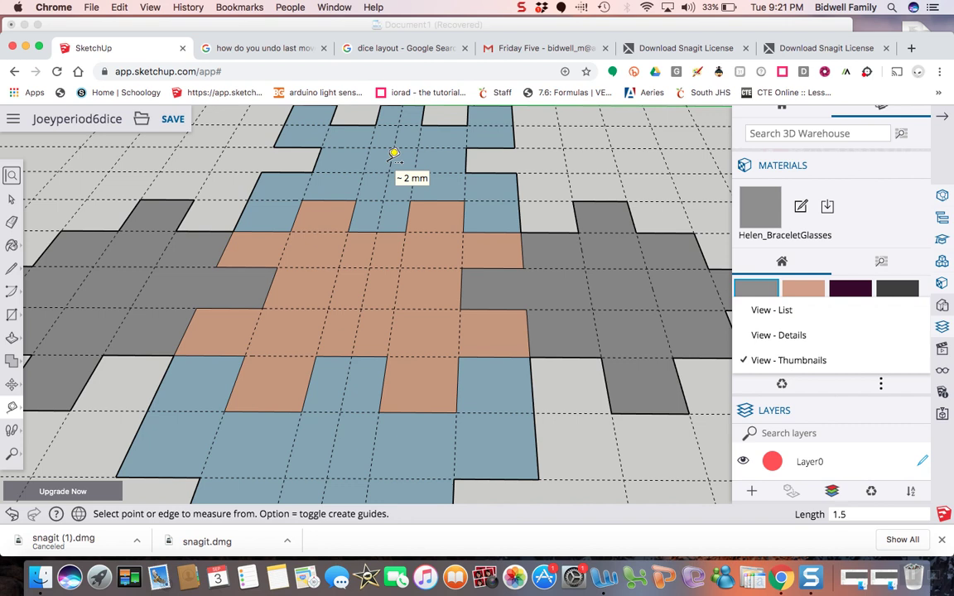
{"action": "type", "text": "5"}
{"action": "key", "text": "Return"}
{"action": "left_click", "coordinate": [405, 152]}
{"action": "left_click", "coordinate": [410, 150]}
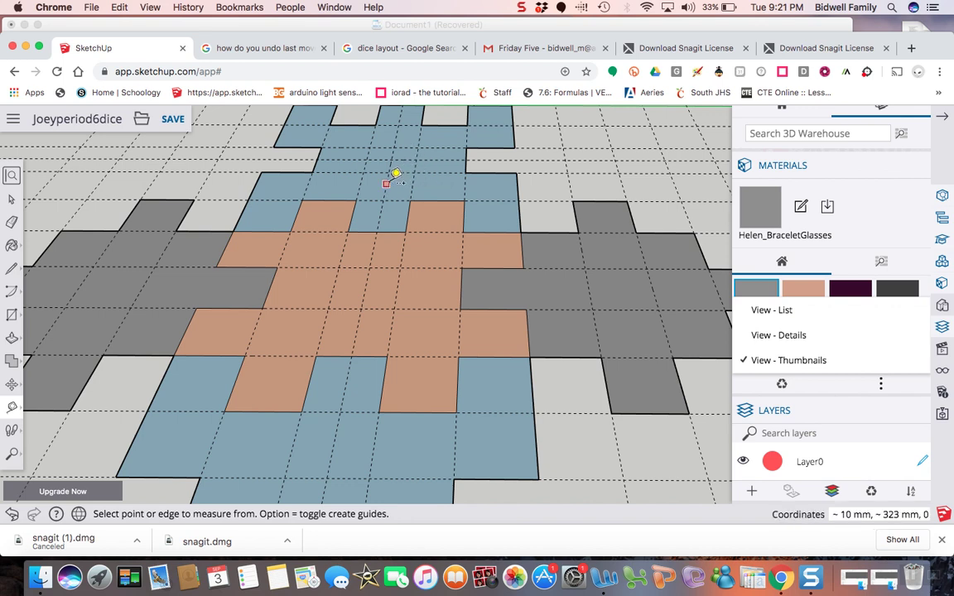
Step: Draw a circle of 0.5 mm radius at the central guide intersection of the farthest blue face
{"action": "left_click", "coordinate": [11, 315]}
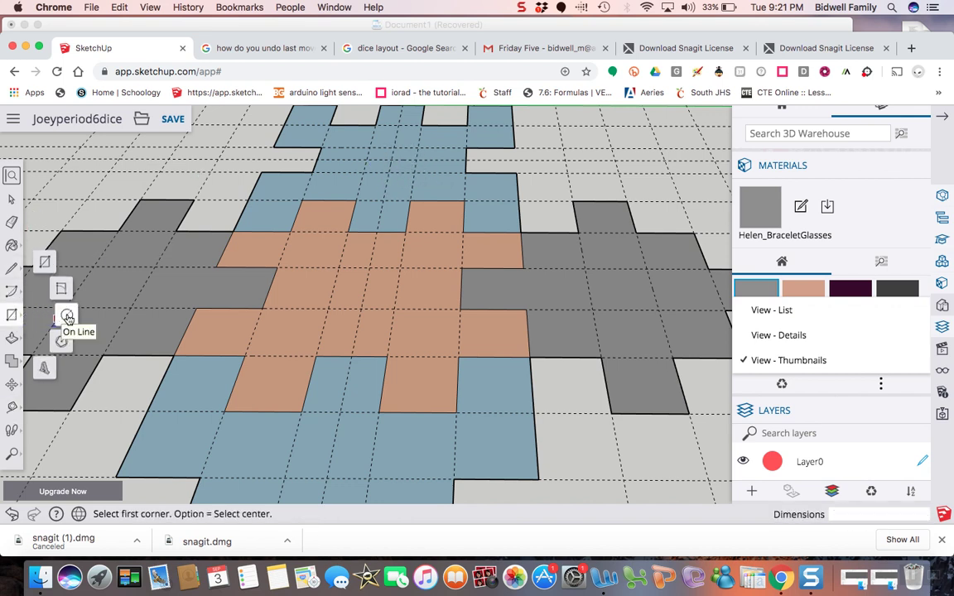
{"action": "left_click", "coordinate": [64, 315]}
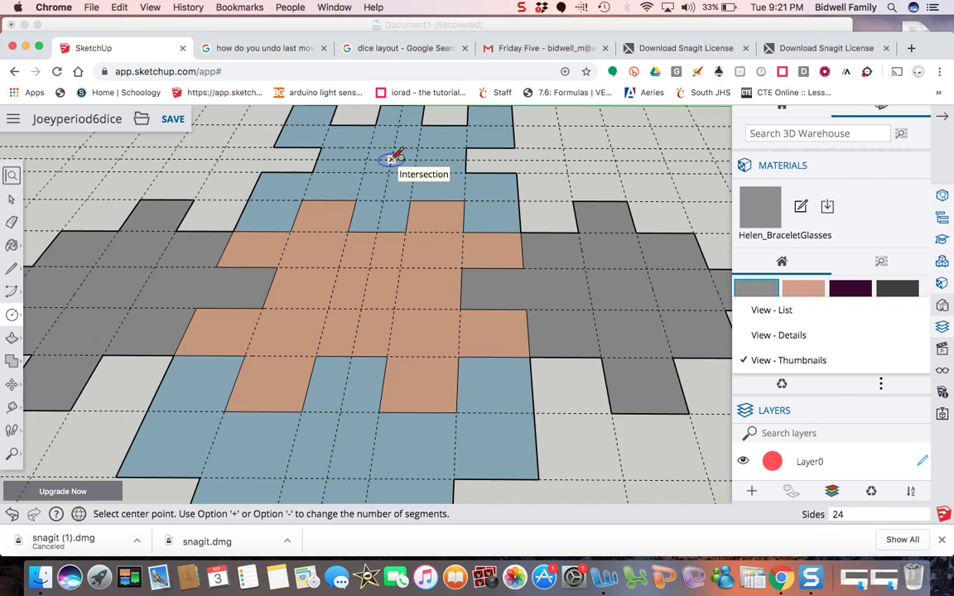
{"action": "left_click", "coordinate": [390, 159]}
{"action": "left_click", "coordinate": [410, 161]}
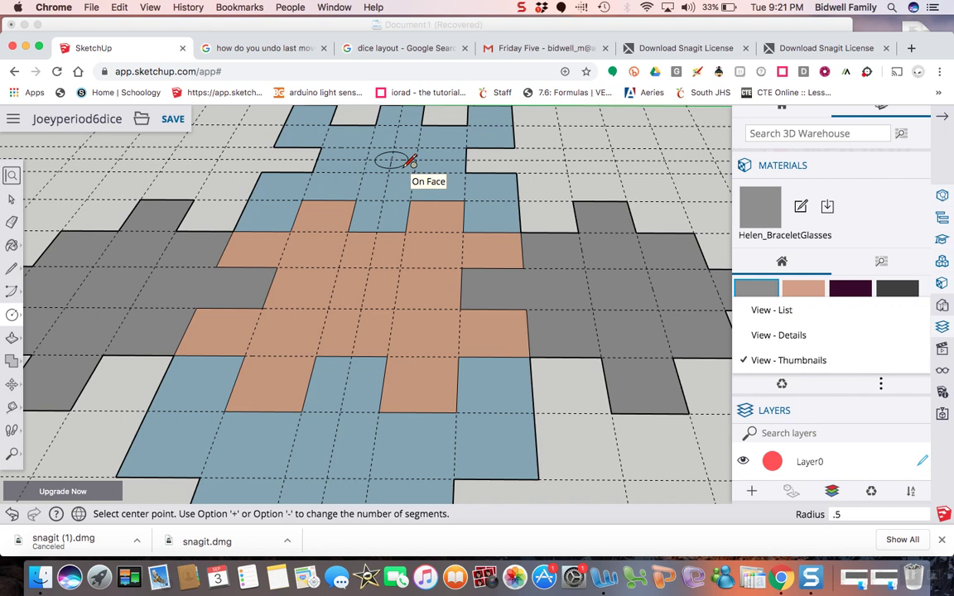
{"action": "key", "text": "Return"}
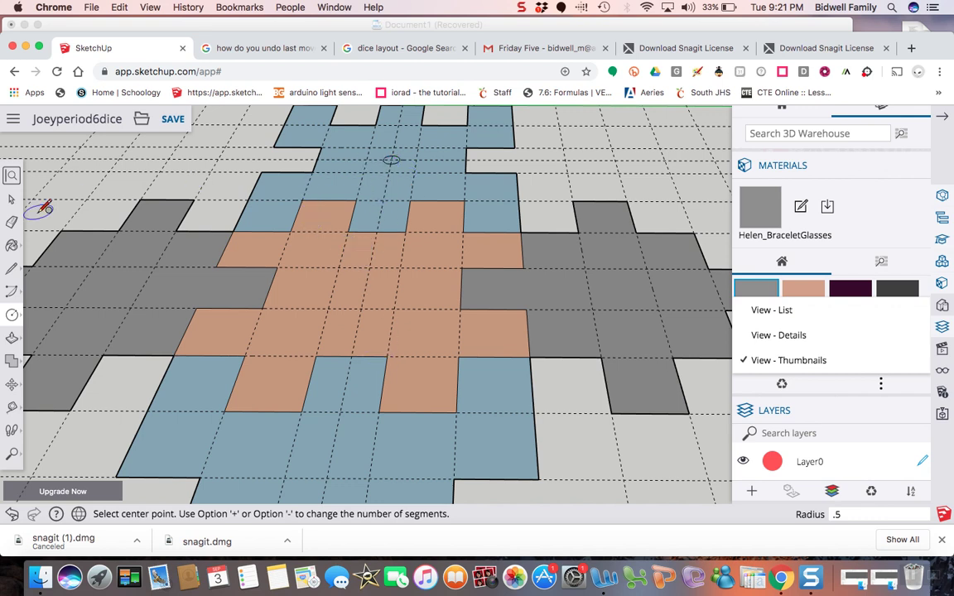
Step: Consult the dice layout image results, and draw two 0.5 mm radius circles at diagonally opposite guide intersections on the orange face between the grey faces
{"action": "left_click", "coordinate": [13, 223]}
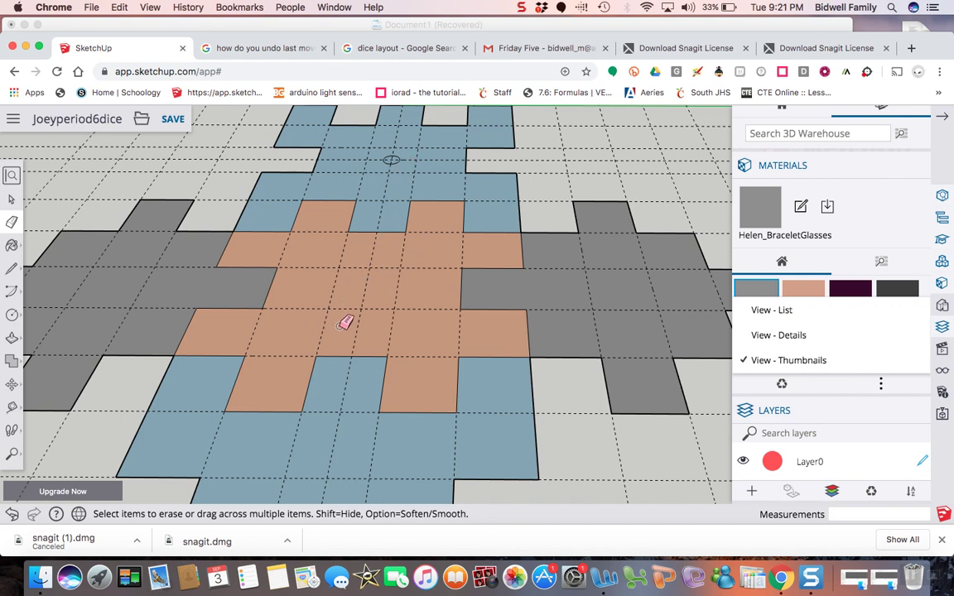
{"action": "left_click", "coordinate": [383, 49]}
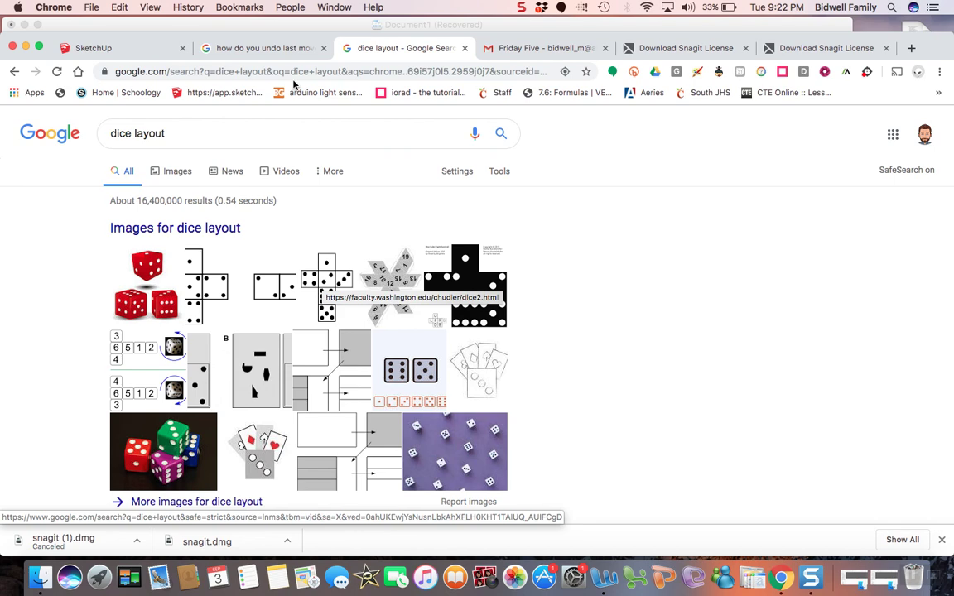
{"action": "left_click", "coordinate": [111, 50]}
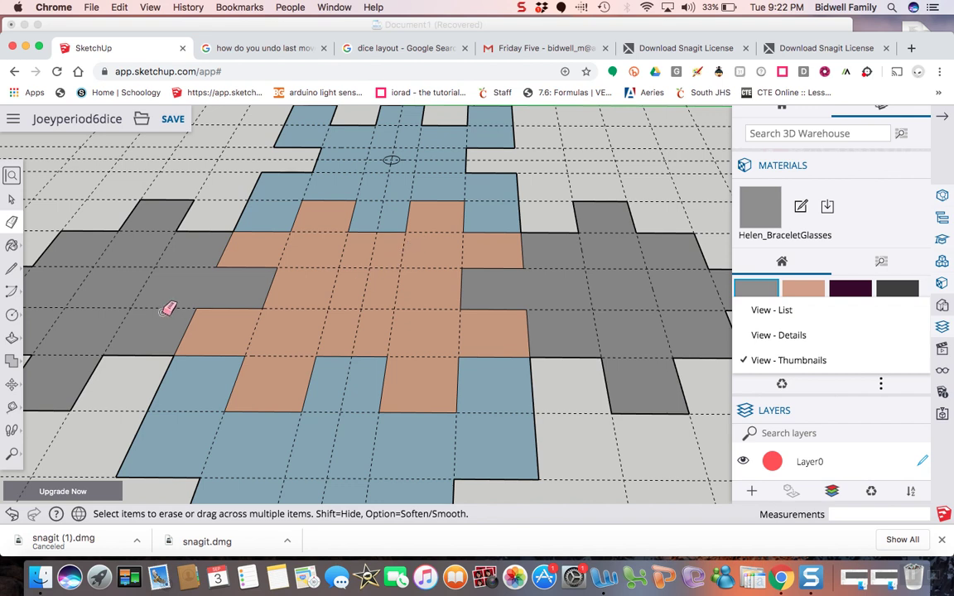
{"action": "left_click", "coordinate": [13, 314]}
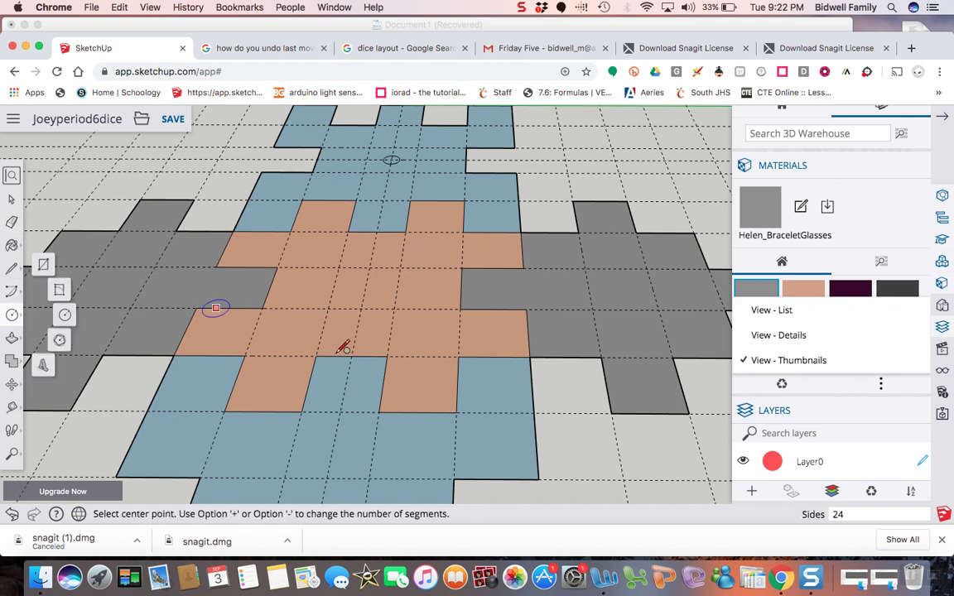
{"action": "left_click", "coordinate": [328, 305]}
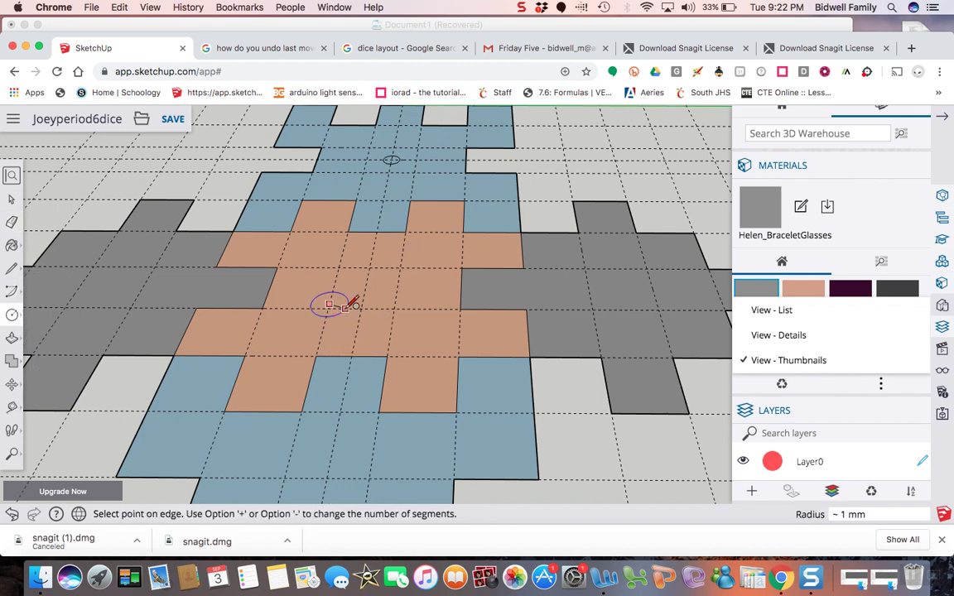
{"action": "left_click", "coordinate": [348, 307]}
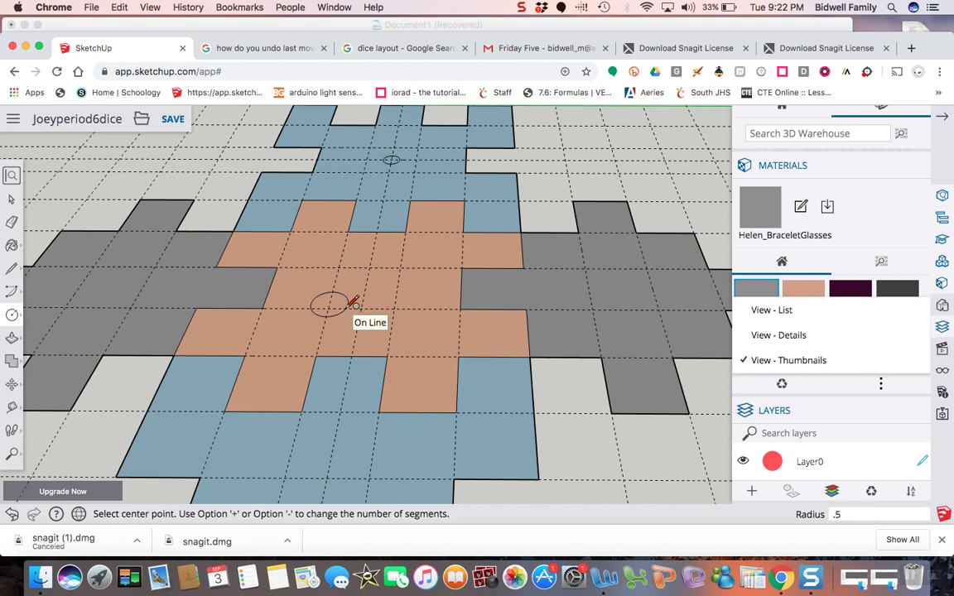
{"action": "left_click", "coordinate": [399, 267]}
{"action": "left_click", "coordinate": [425, 264]}
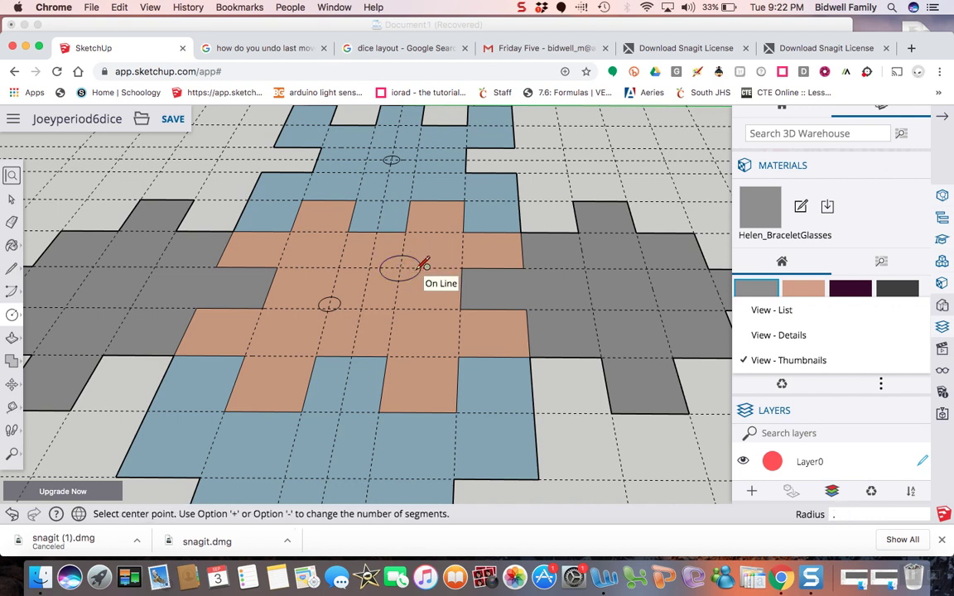
{"action": "type", "text": ".5"}
{"action": "key", "text": "Return"}
Step: Add lengthwise guides through the outer columns of the middle blue face, each offset 1.5 mm from its neighbouring grid guide
{"action": "left_click", "coordinate": [12, 454]}
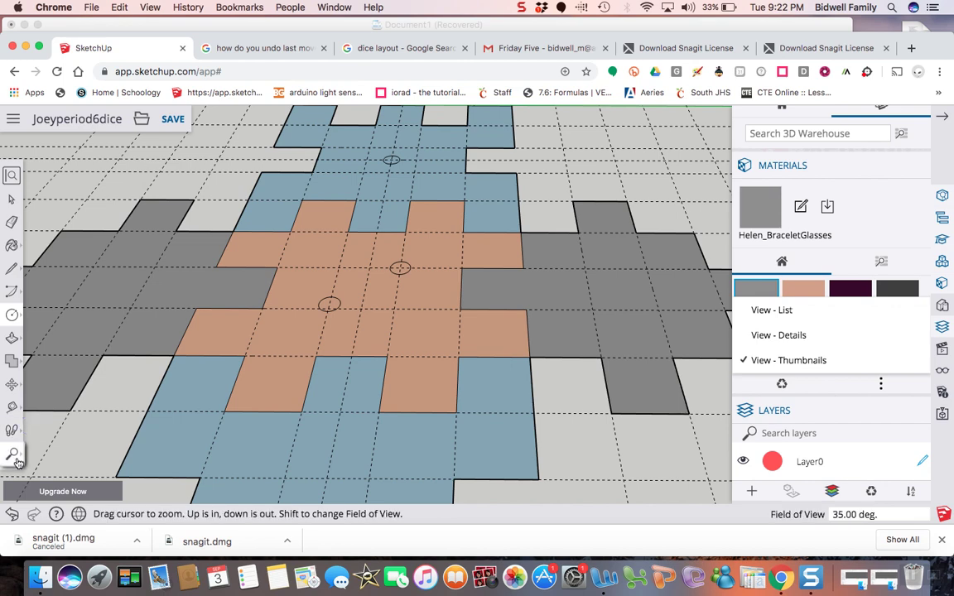
{"action": "key", "text": "shift+z"}
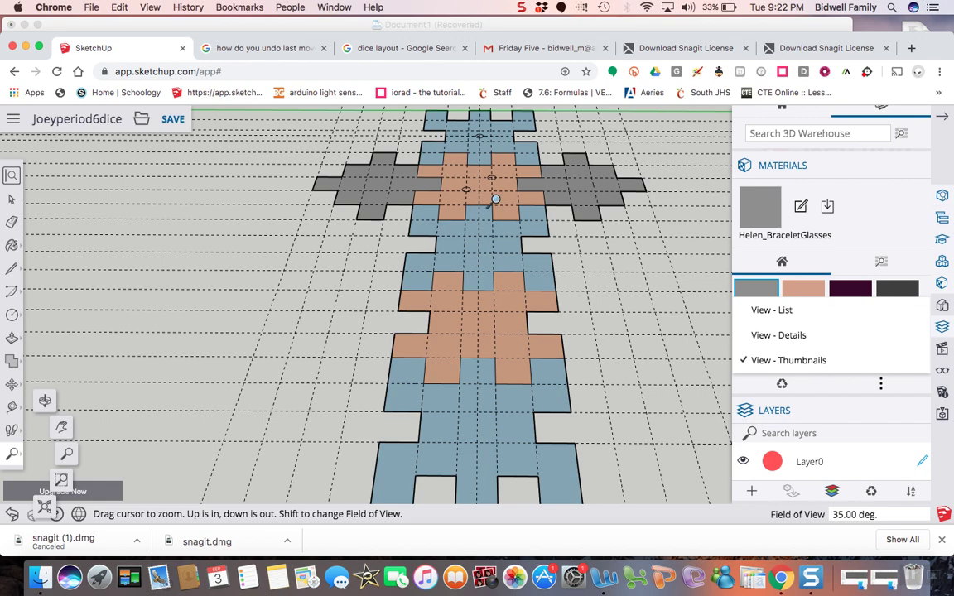
{"action": "left_click_drag", "start_coordinate": [494, 198], "coordinate": [507, 131]}
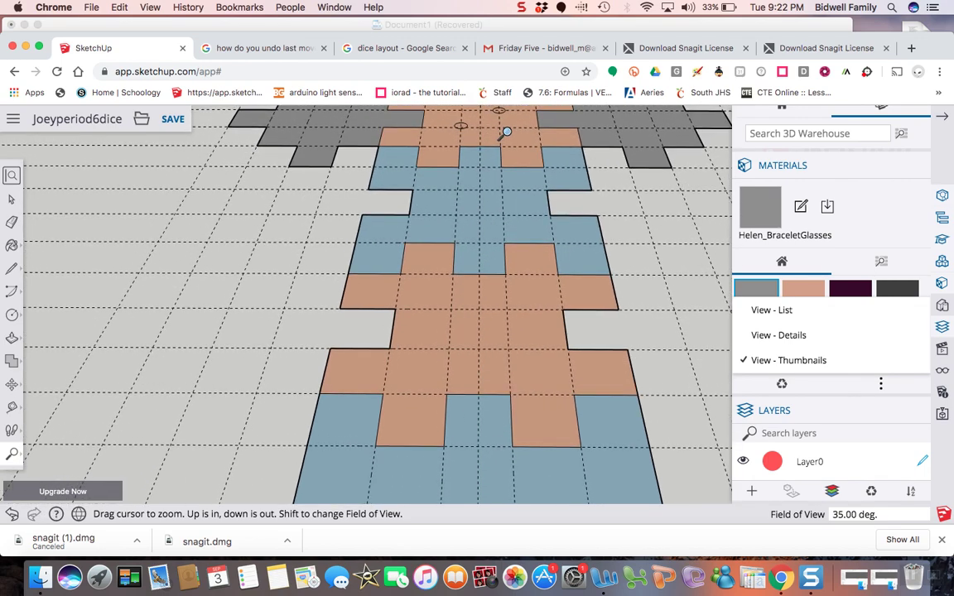
{"action": "left_click", "coordinate": [11, 454]}
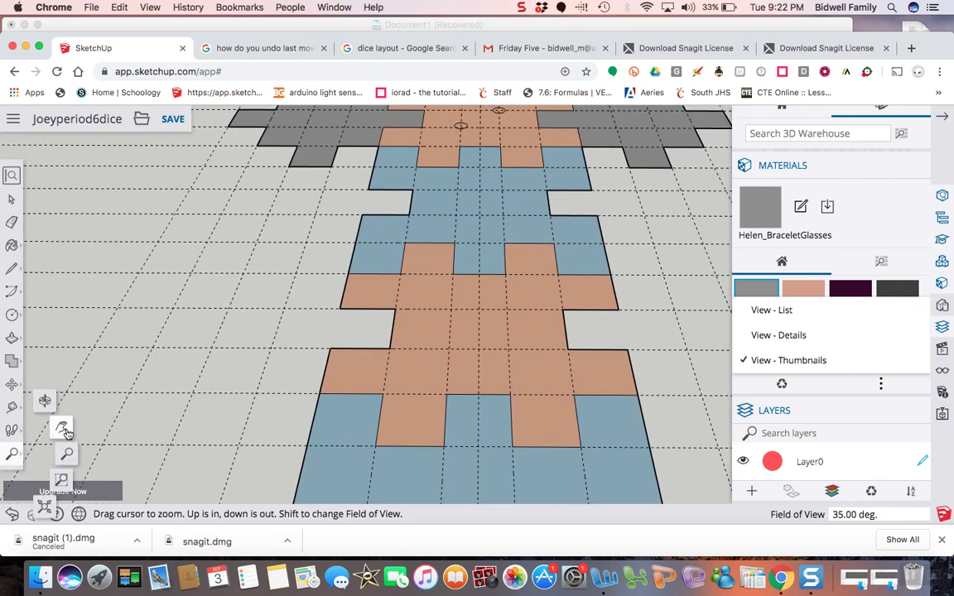
{"action": "left_click", "coordinate": [43, 395]}
{"action": "left_click_drag", "start_coordinate": [267, 285], "coordinate": [250, 387]}
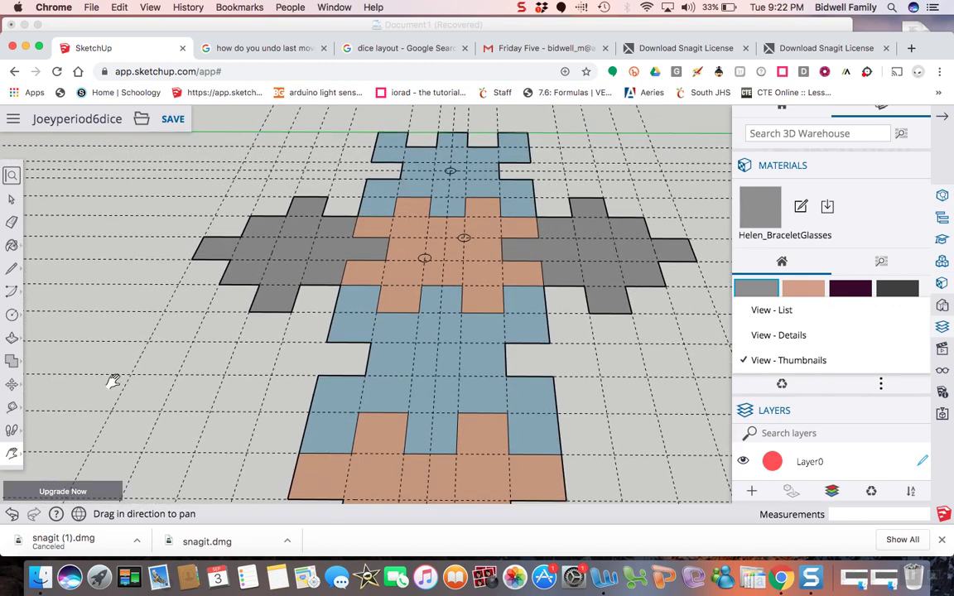
{"action": "left_click", "coordinate": [11, 409]}
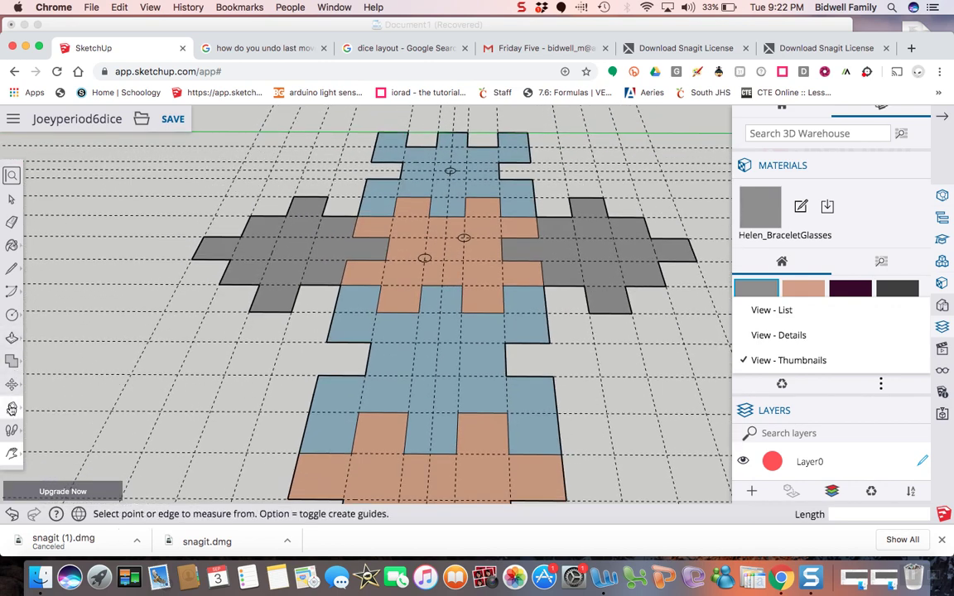
{"action": "left_click", "coordinate": [401, 319]}
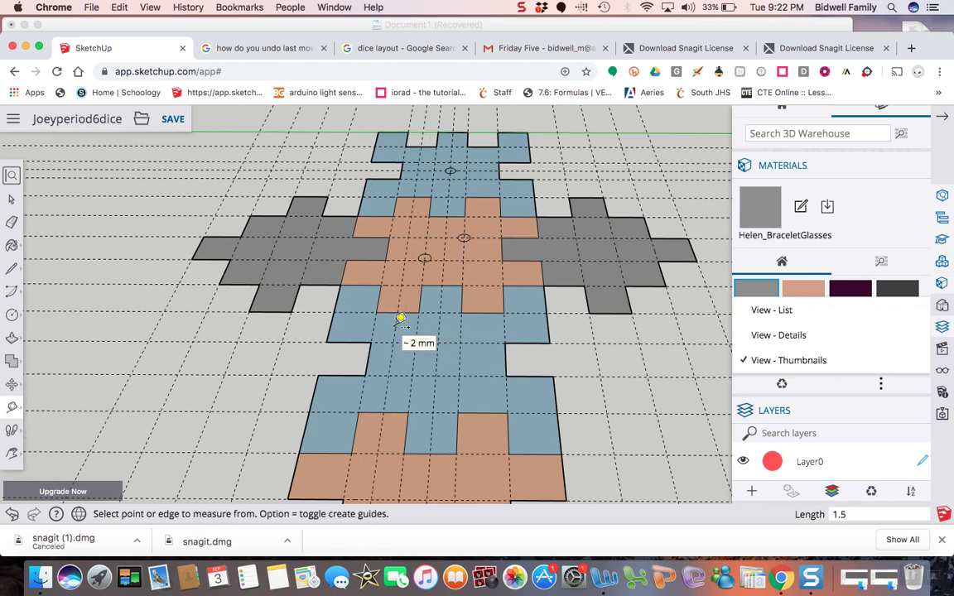
{"action": "left_click", "coordinate": [460, 328]}
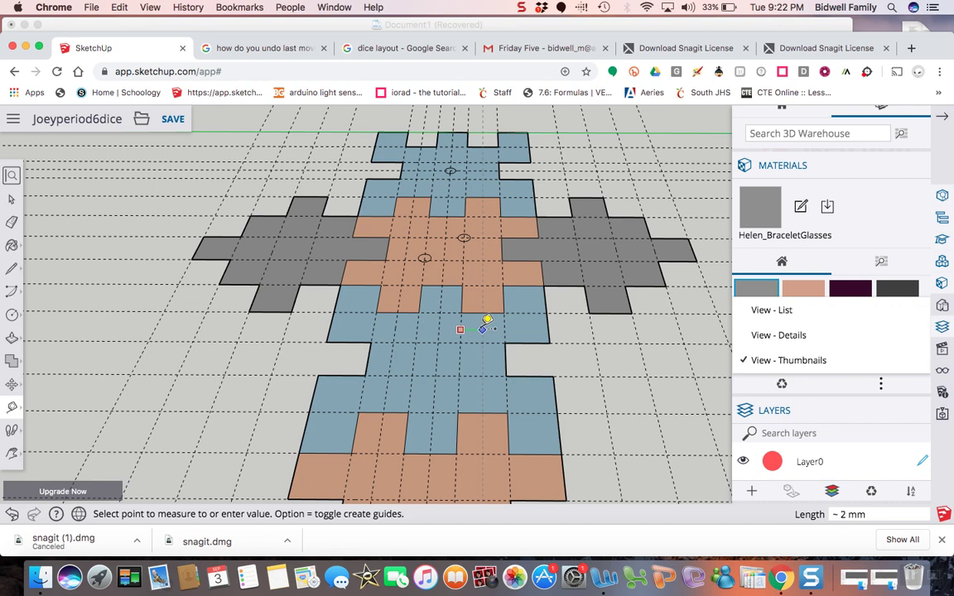
{"action": "left_click", "coordinate": [487, 321]}
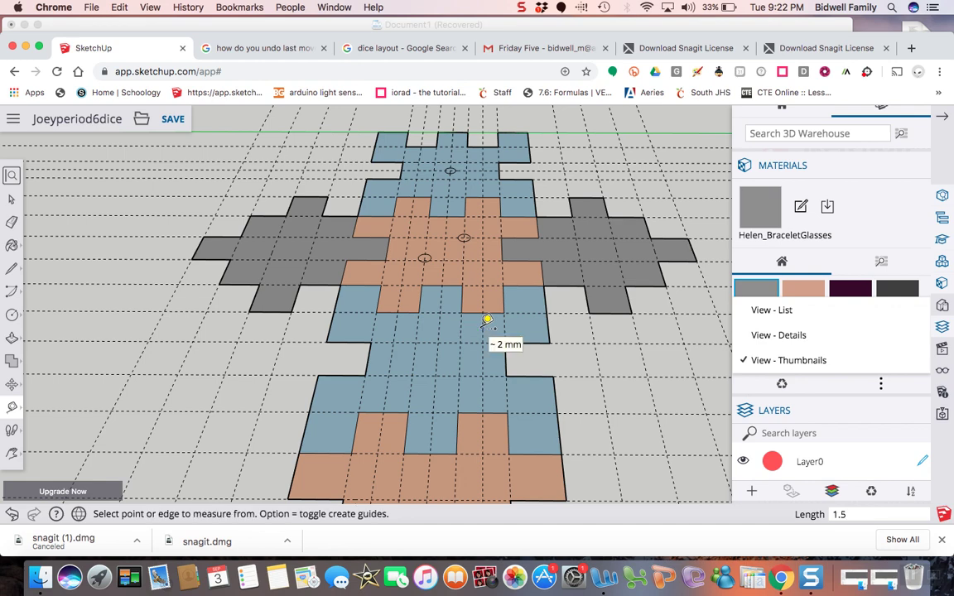
Step: Add crosswise guides through the rows of the middle blue face, offset 1.5 mm from the existing grid guides
{"action": "left_click", "coordinate": [497, 315]}
{"action": "left_click", "coordinate": [499, 318]}
{"action": "type", "text": "1"}
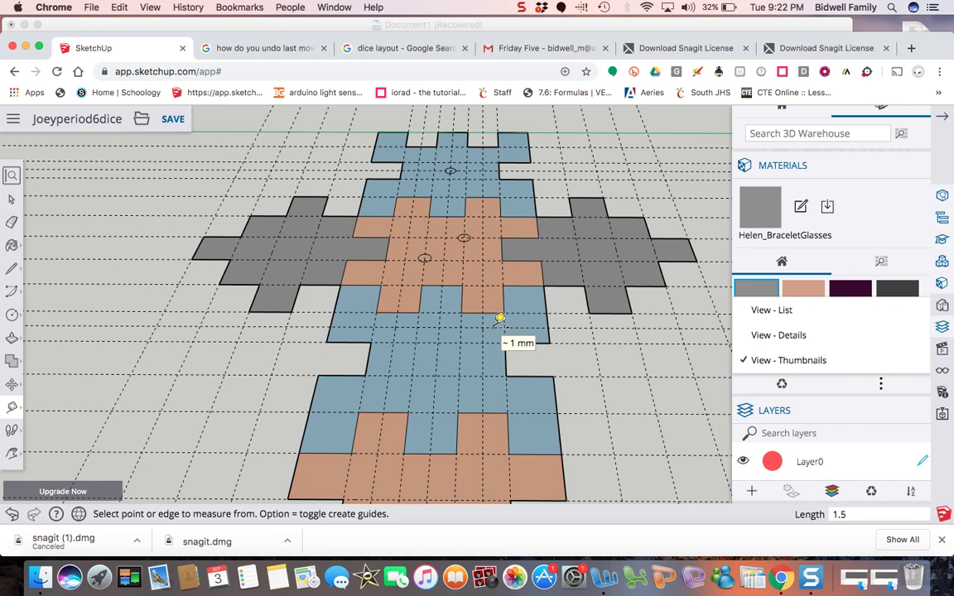
{"action": "left_click", "coordinate": [377, 377]}
{"action": "left_click", "coordinate": [383, 389]}
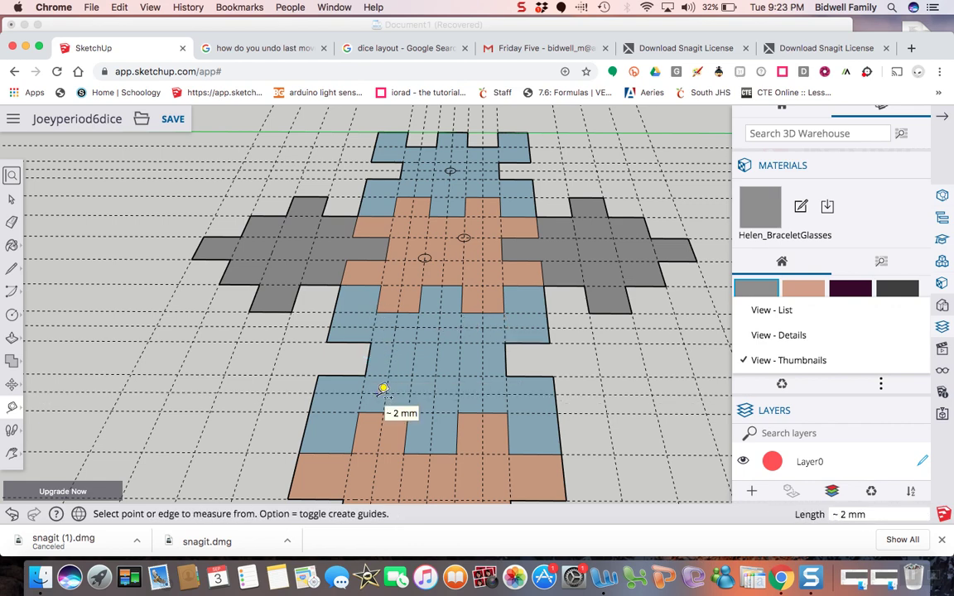
{"action": "left_click", "coordinate": [383, 342]}
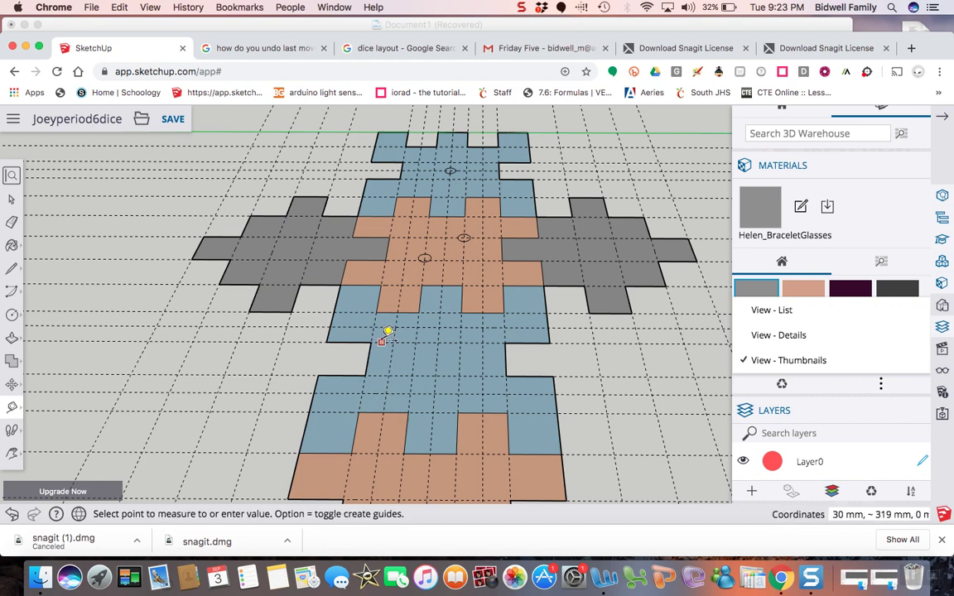
{"action": "left_click", "coordinate": [386, 354]}
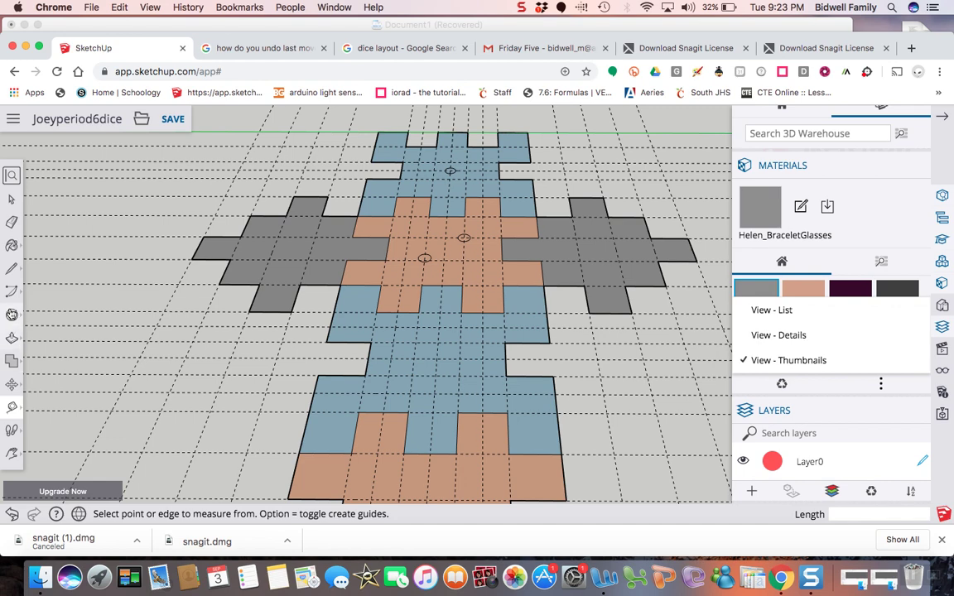
Step: Draw two circles of 0.5 mm radius at the first two guide intersections along the far row of the middle blue face
{"action": "left_click", "coordinate": [11, 315]}
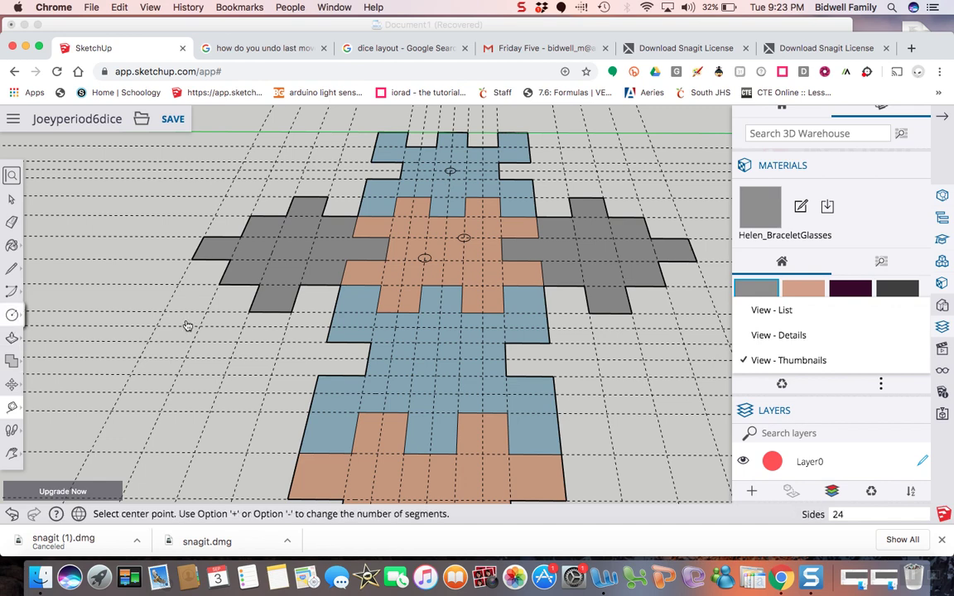
{"action": "left_click", "coordinate": [399, 326]}
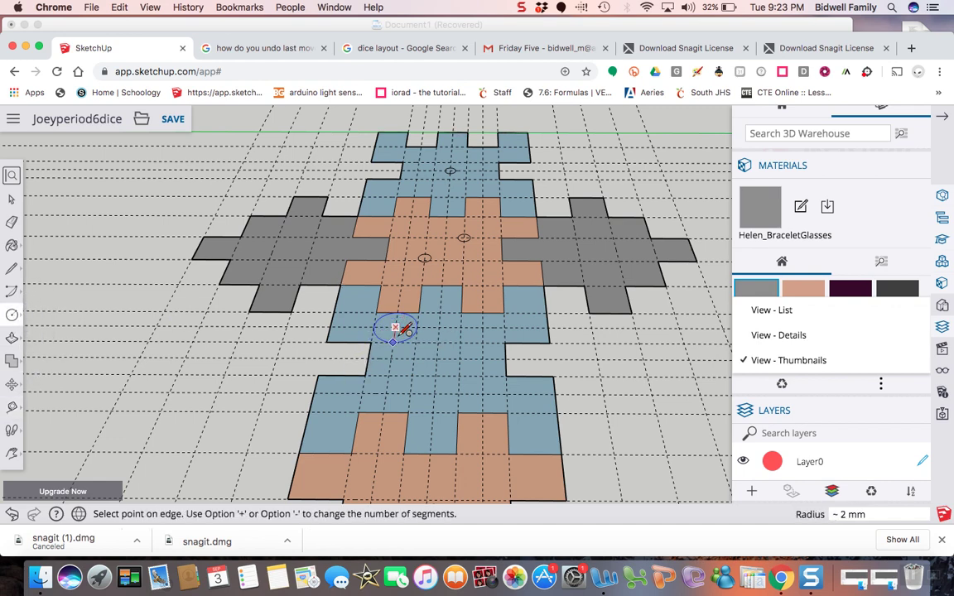
{"action": "left_click", "coordinate": [406, 328]}
{"action": "type", "text": ".5"}
{"action": "key", "text": "Return"}
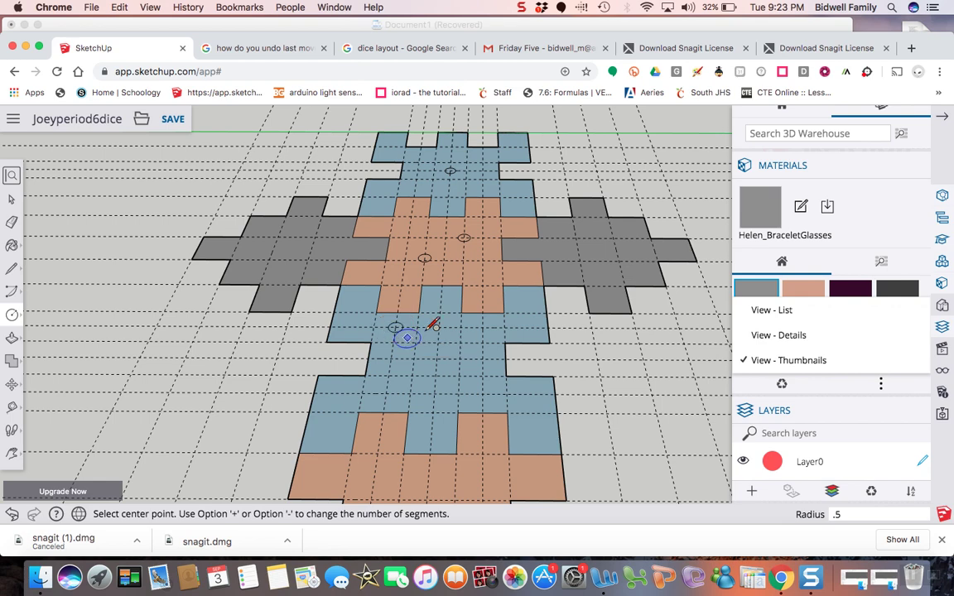
{"action": "left_click", "coordinate": [440, 326]}
{"action": "left_click", "coordinate": [449, 326]}
{"action": "left_click", "coordinate": [439, 326]}
{"action": "left_click", "coordinate": [451, 330]}
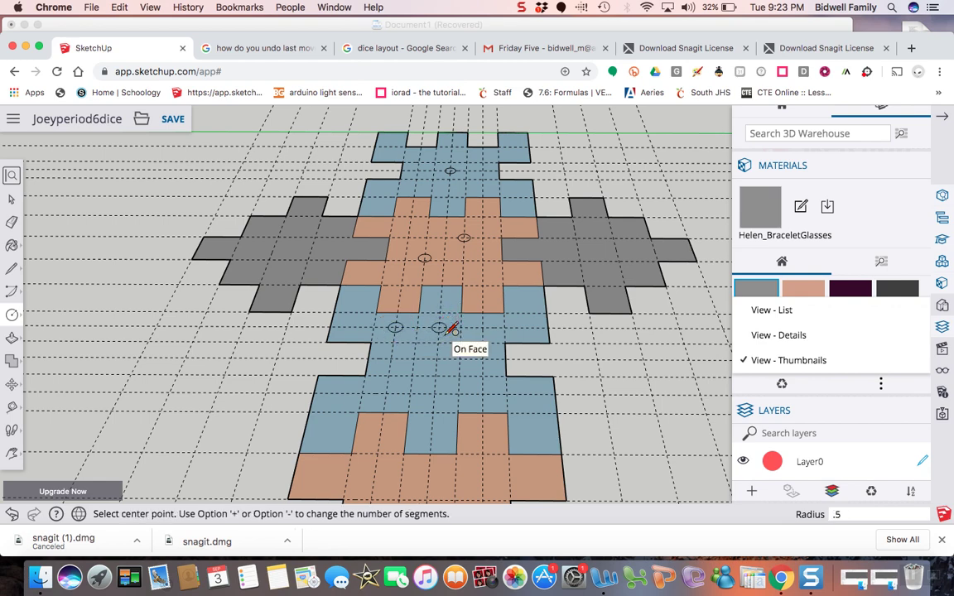
Step: Draw 0.5 mm radius circles at the third far-row intersection and the first middle-row intersection of the middle blue face
{"action": "left_click", "coordinate": [483, 327]}
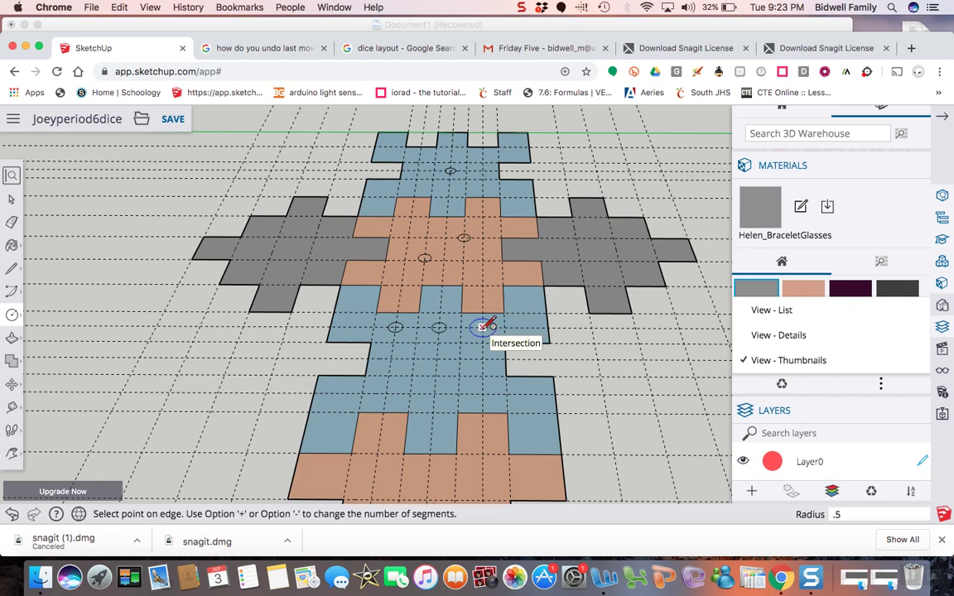
{"action": "left_click", "coordinate": [496, 330]}
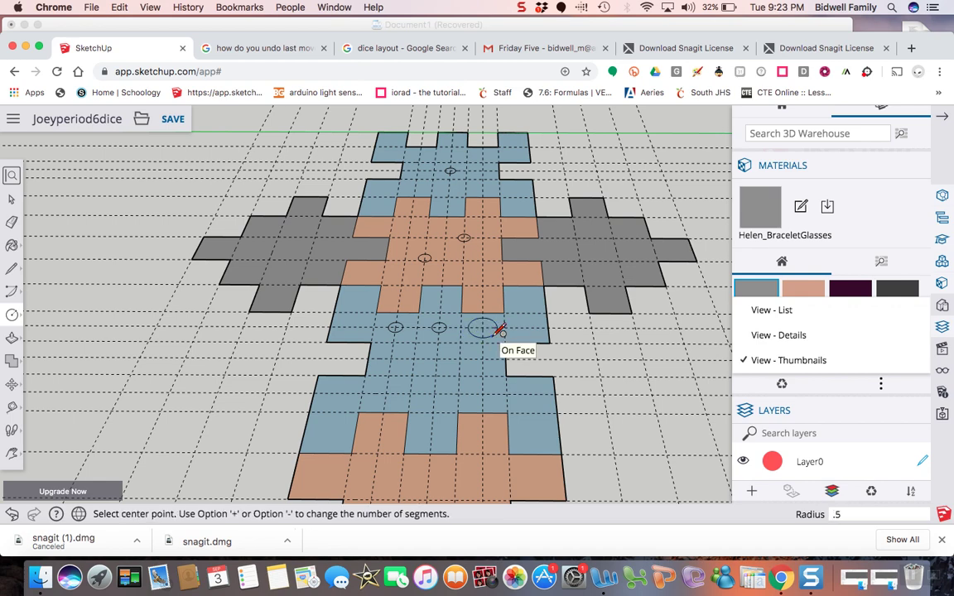
{"action": "left_click", "coordinate": [390, 359]}
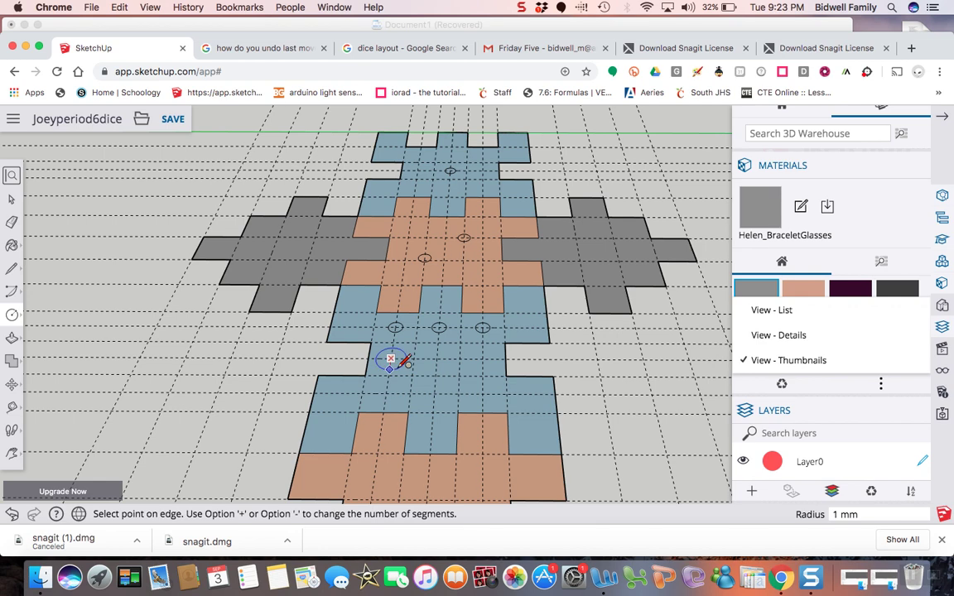
{"action": "left_click", "coordinate": [405, 362]}
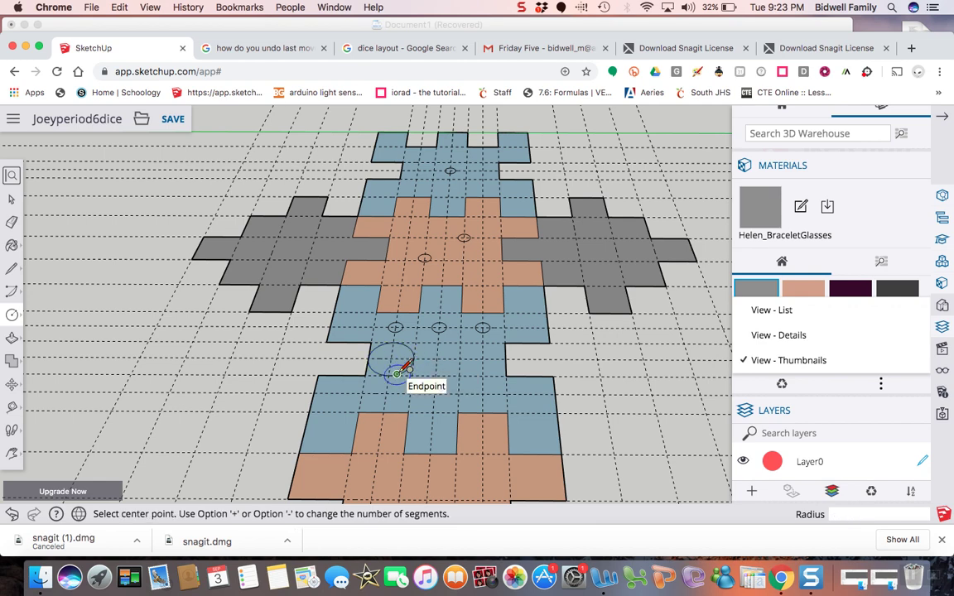
{"action": "key", "text": "super+z"}
{"action": "left_click", "coordinate": [390, 353]}
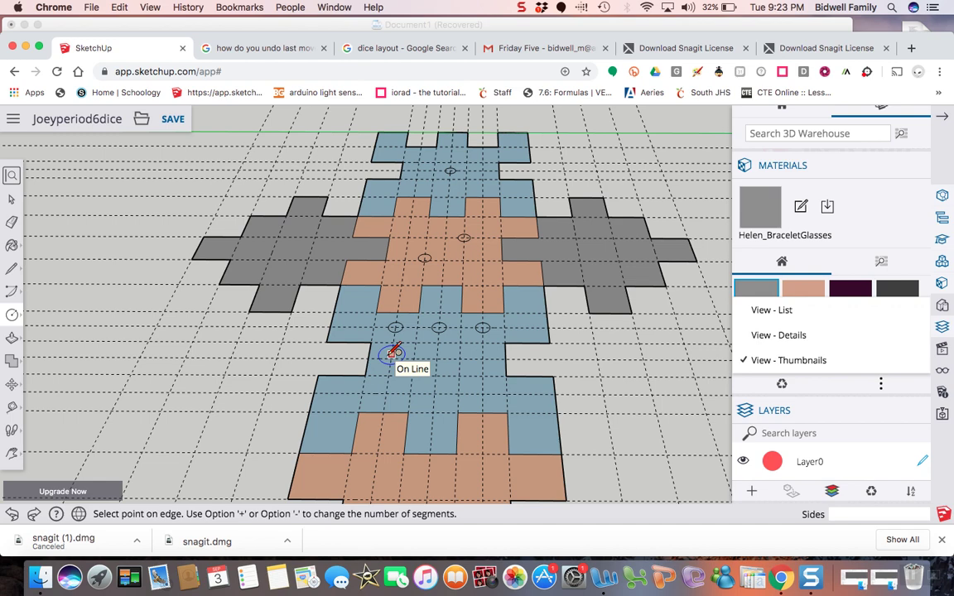
{"action": "left_click", "coordinate": [413, 362]}
{"action": "key", "text": "super+z"}
{"action": "left_click", "coordinate": [389, 358]}
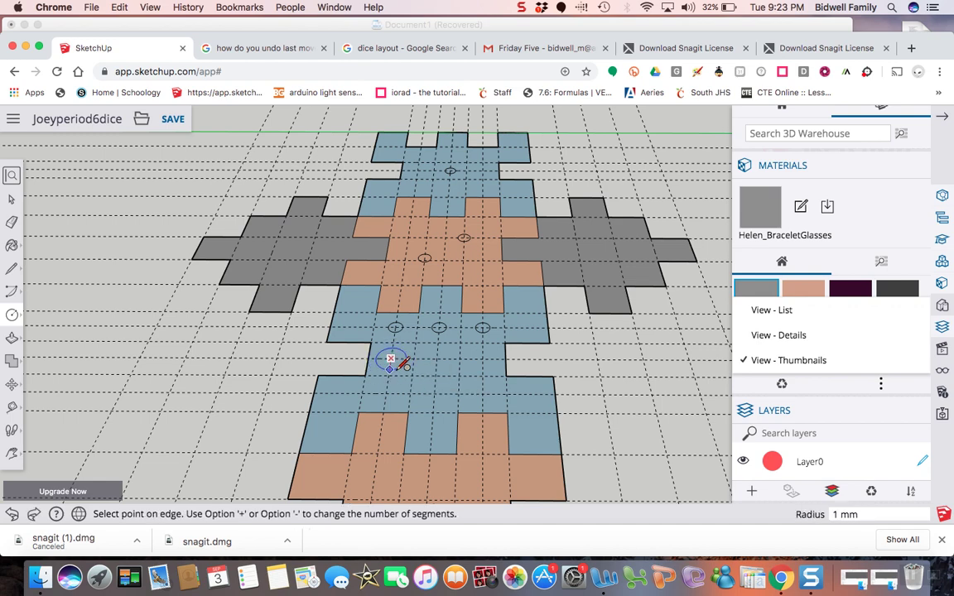
{"action": "left_click", "coordinate": [404, 361]}
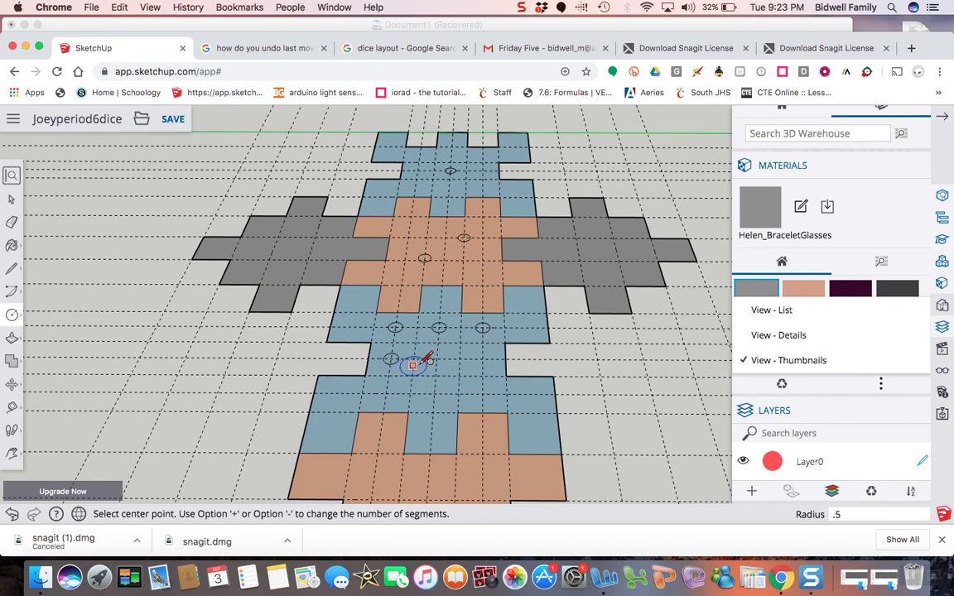
Step: Draw two 0.5 mm radius circles at the remaining two middle-row guide intersections of the middle blue face
{"action": "left_click", "coordinate": [436, 357]}
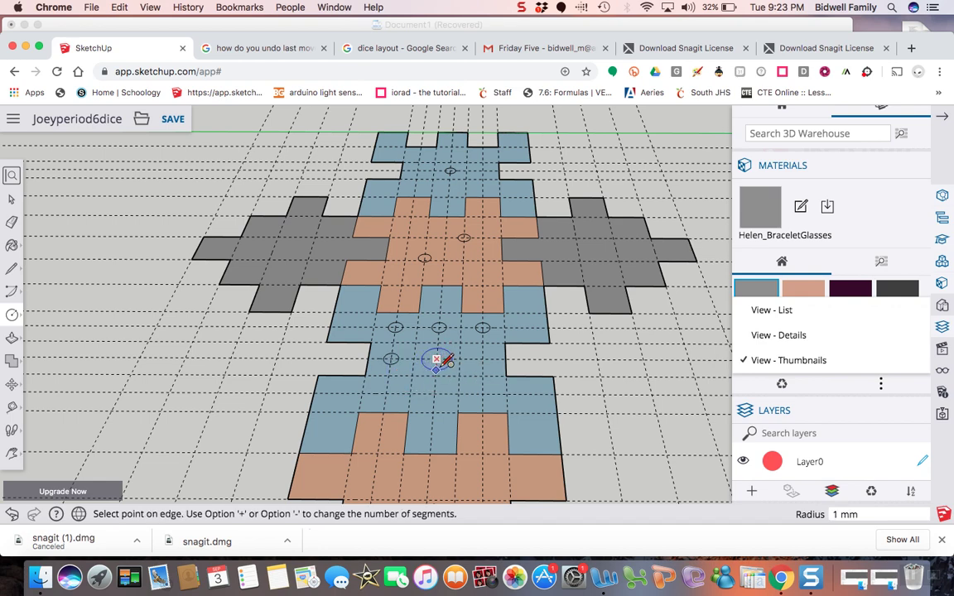
{"action": "left_click", "coordinate": [447, 359]}
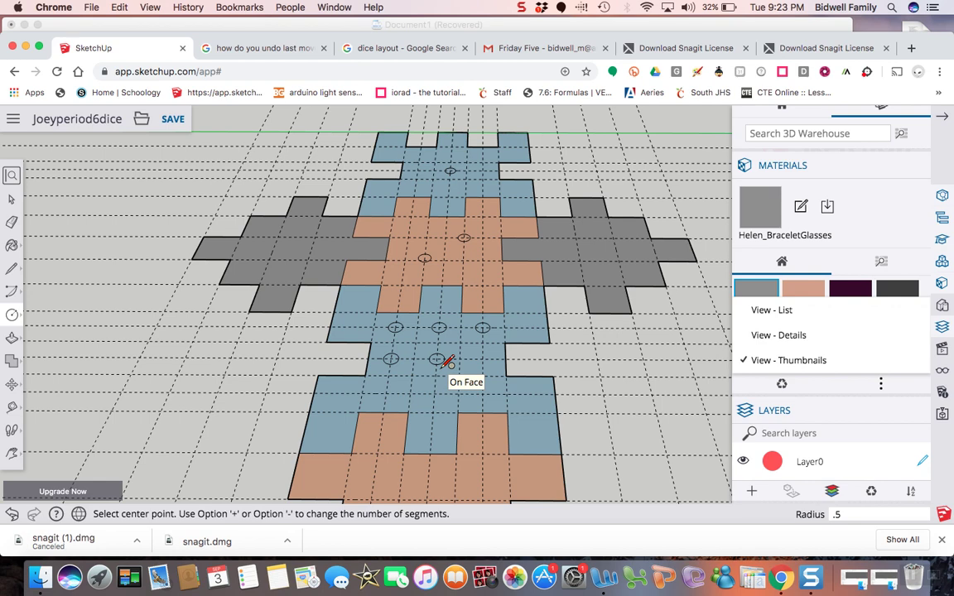
{"action": "left_click", "coordinate": [483, 359]}
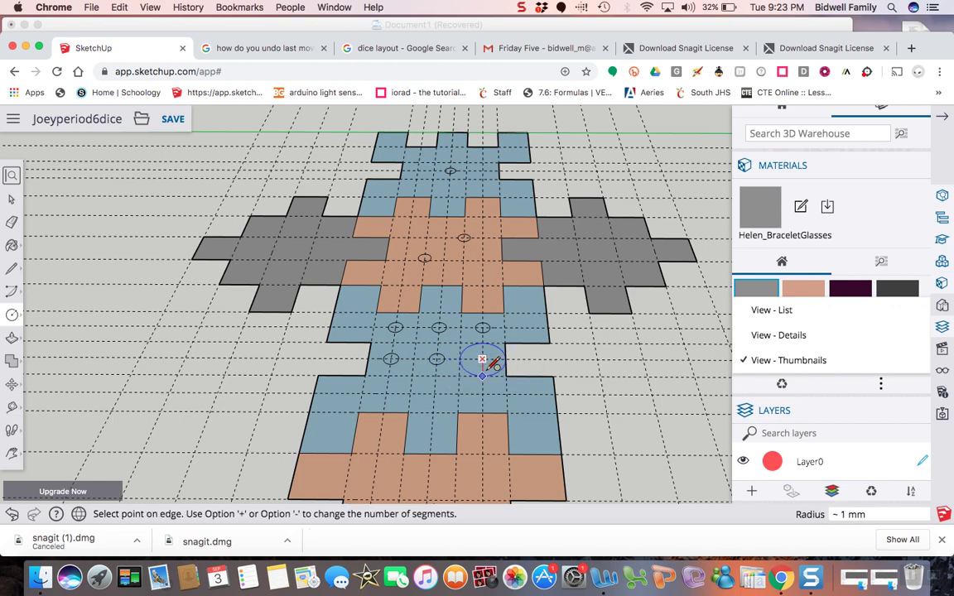
{"action": "left_click", "coordinate": [493, 364]}
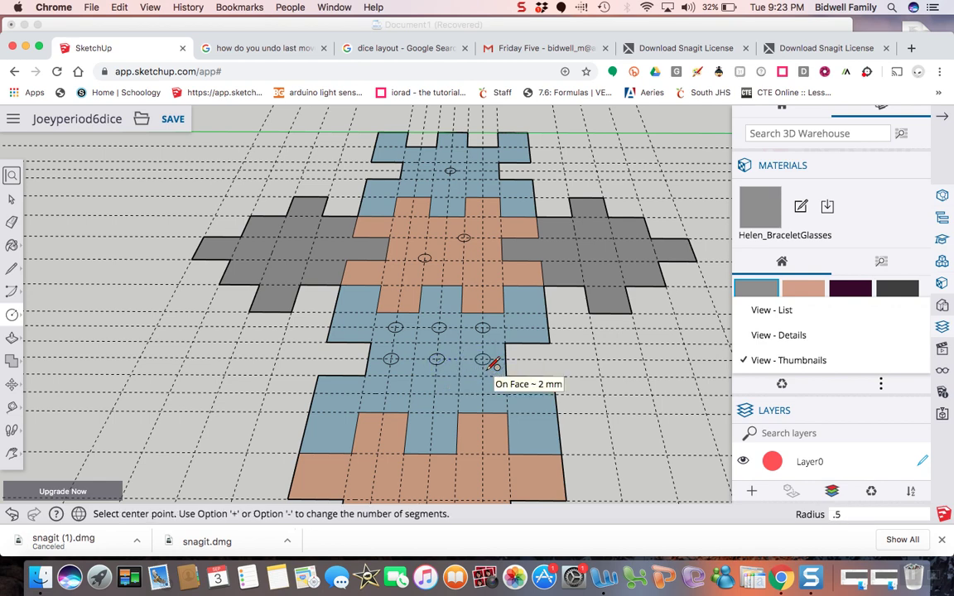
{"action": "key", "text": "Return"}
Step: Try adding circles along the near row of the middle blue face, and undo all the circles drawn on that face
{"action": "left_click", "coordinate": [386, 393]}
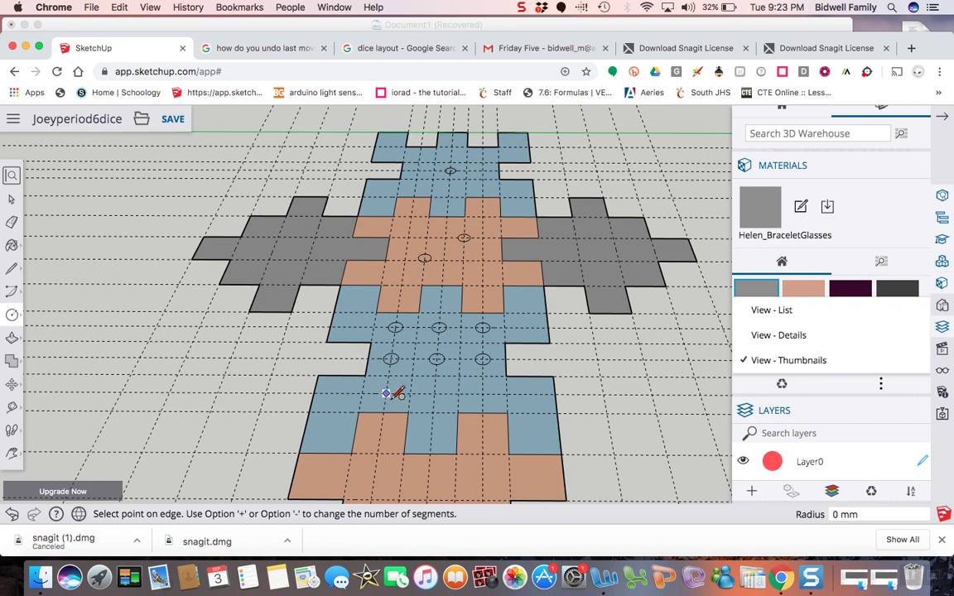
{"action": "left_click", "coordinate": [400, 394]}
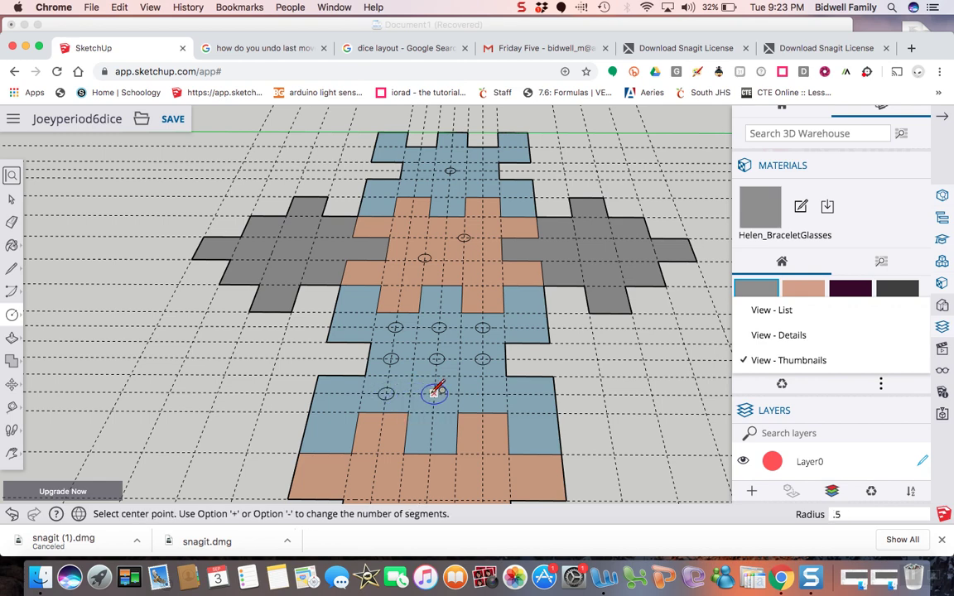
{"action": "left_click", "coordinate": [434, 392]}
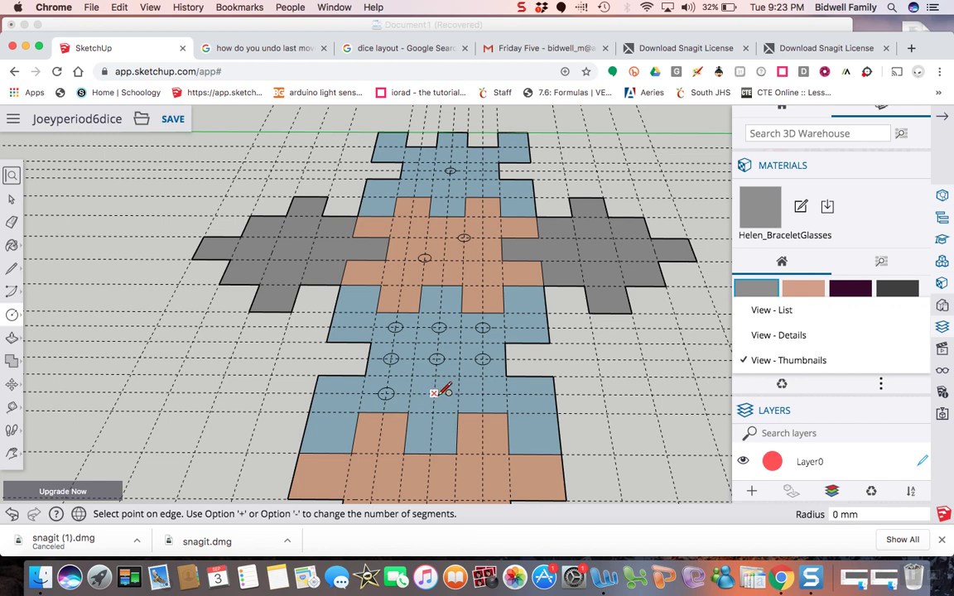
{"action": "left_click", "coordinate": [452, 398]}
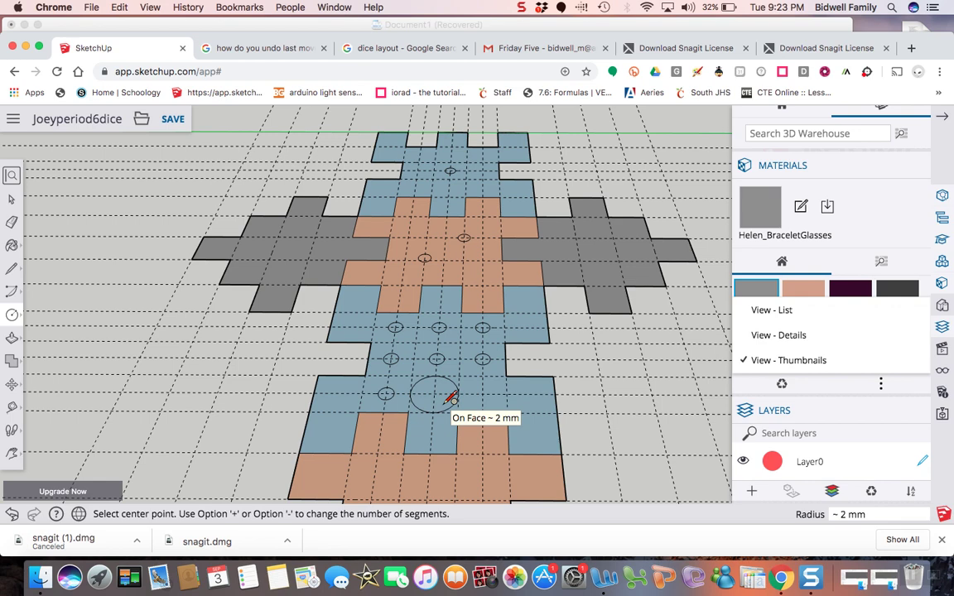
{"action": "key", "text": "super+z"}
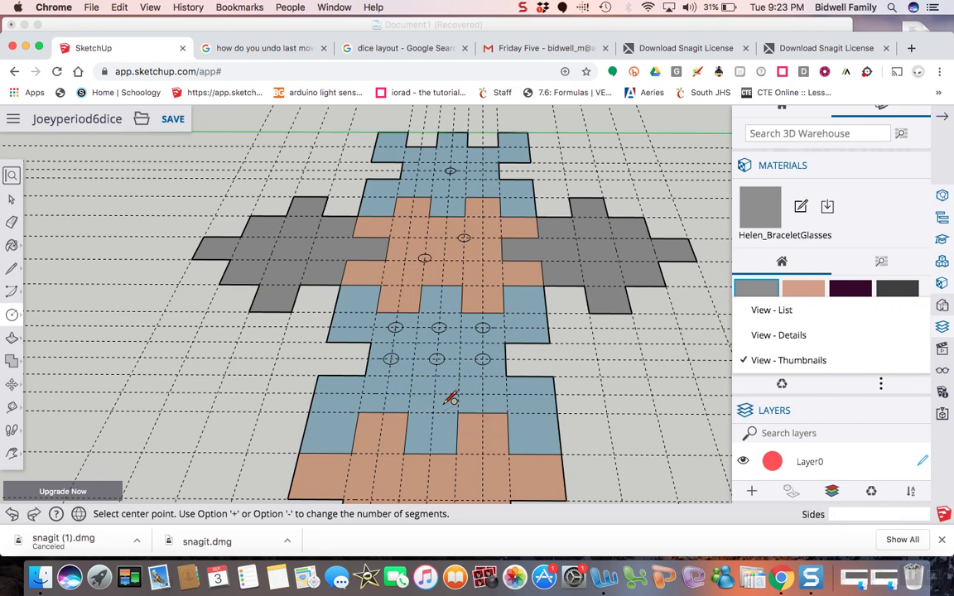
{"action": "key", "text": "z"}
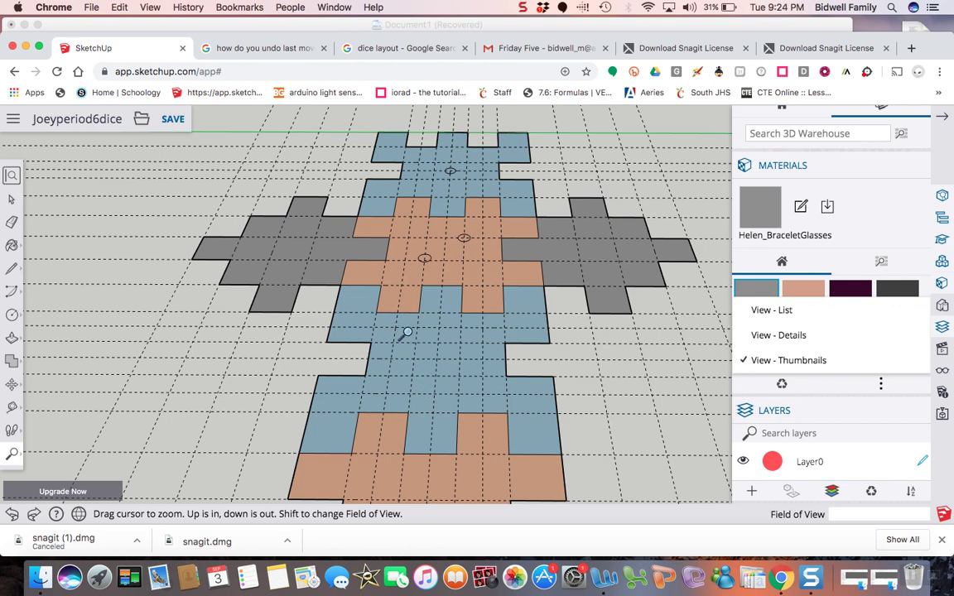
Step: Draw three circles of 0.5 mm radius at the guide intersections along the far row of the middle blue face
{"action": "left_click", "coordinate": [12, 315]}
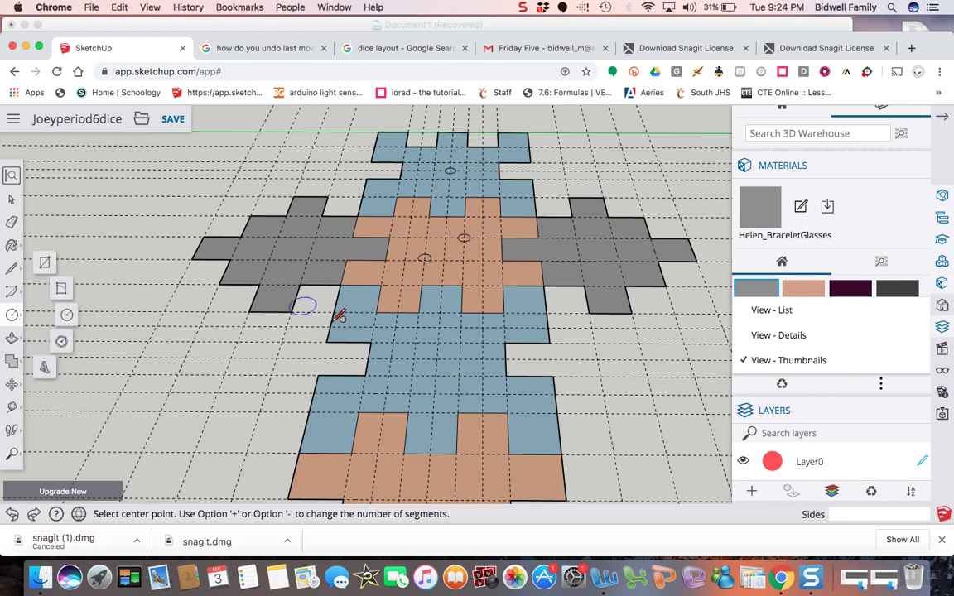
{"action": "left_click", "coordinate": [395, 327]}
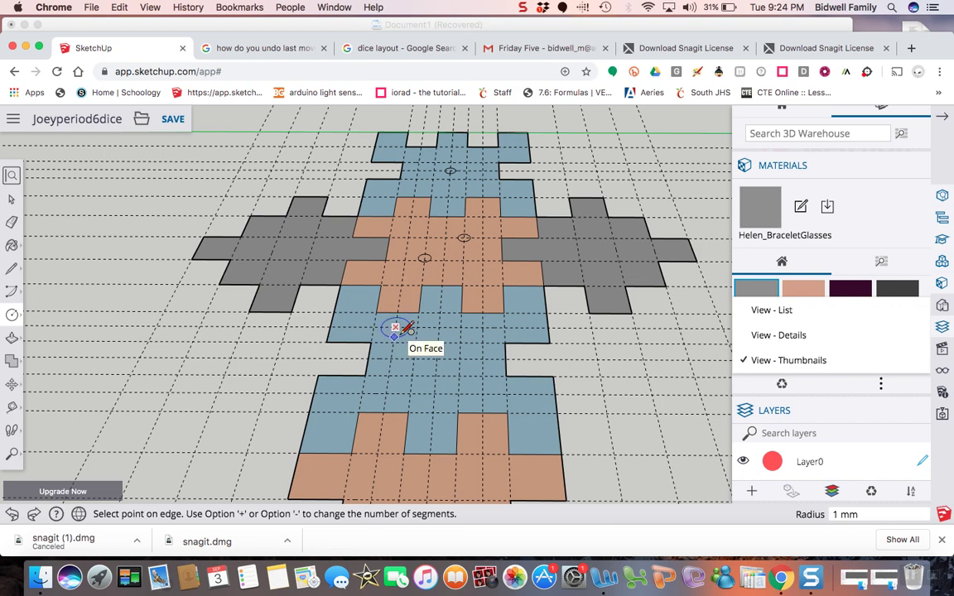
{"action": "left_click", "coordinate": [406, 329]}
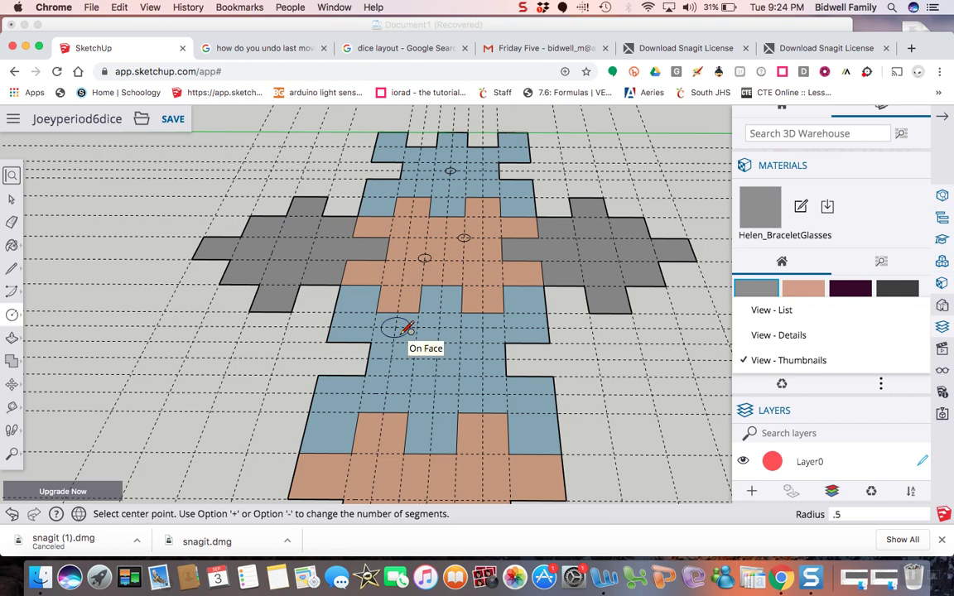
{"action": "left_click", "coordinate": [438, 328]}
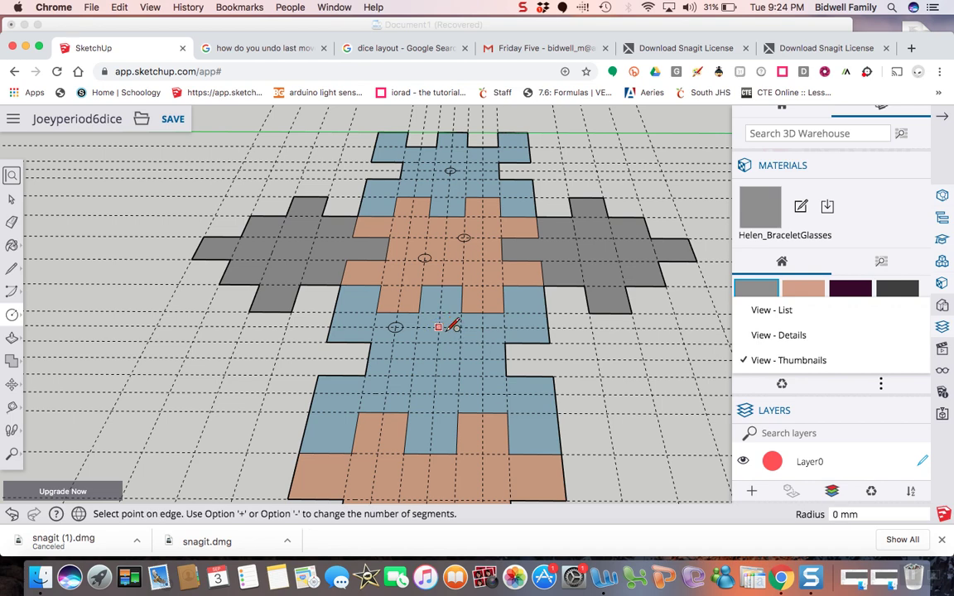
{"action": "left_click", "coordinate": [455, 328]}
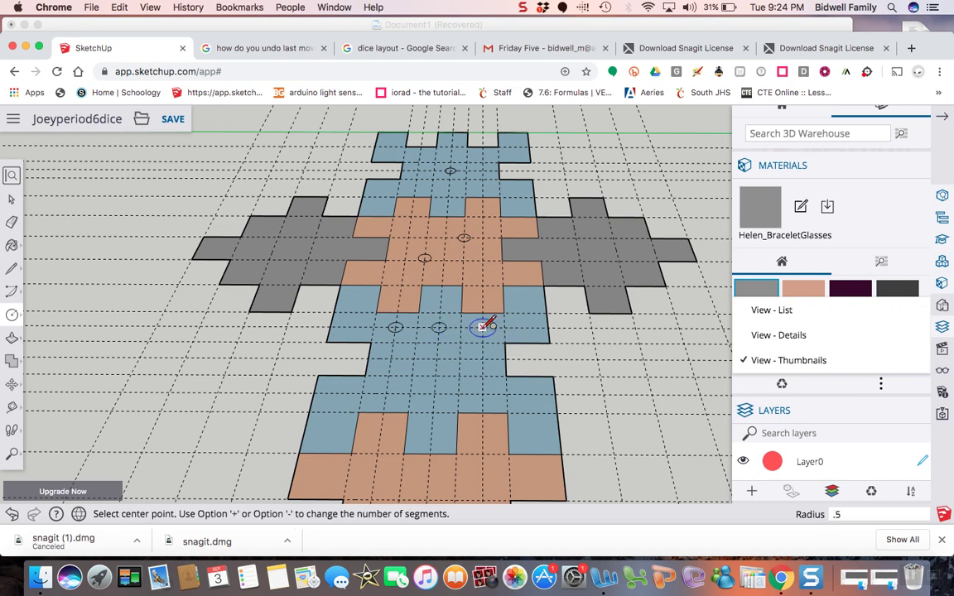
{"action": "left_click", "coordinate": [483, 327]}
{"action": "left_click", "coordinate": [495, 328]}
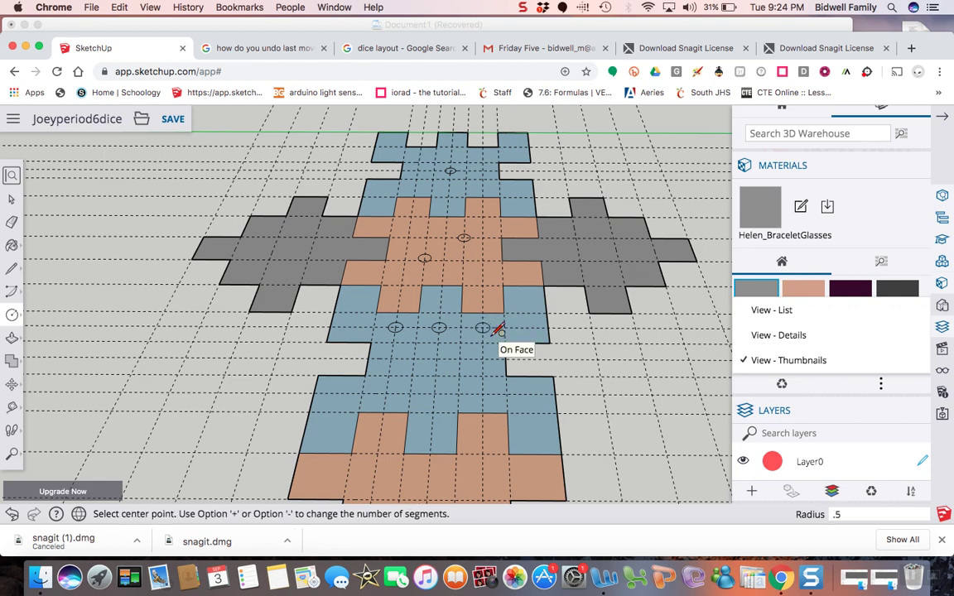
Step: Draw three circles of 0.5 mm radius at the guide intersections along the near row of the middle blue face
{"action": "left_click", "coordinate": [387, 392]}
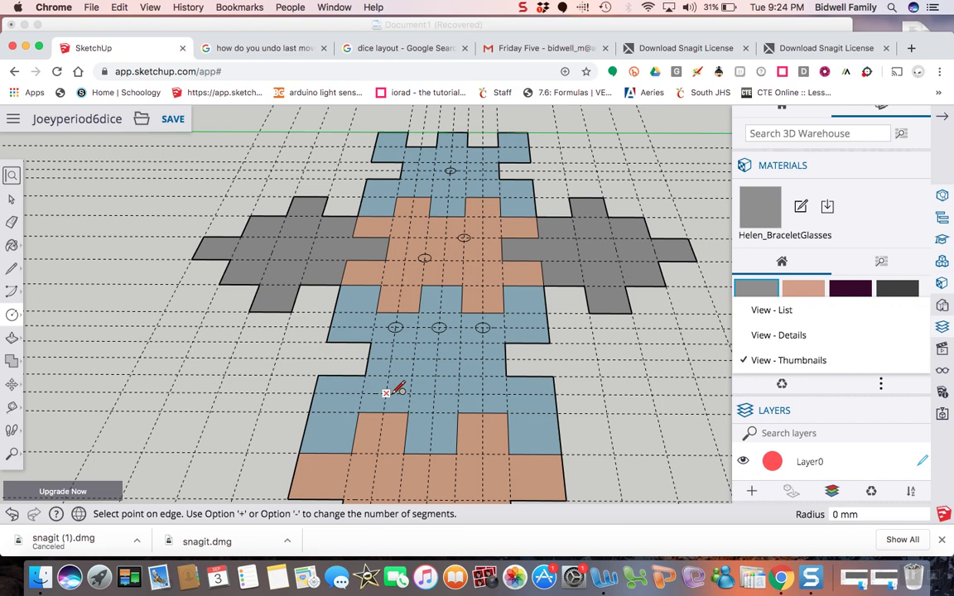
{"action": "left_click", "coordinate": [409, 390]}
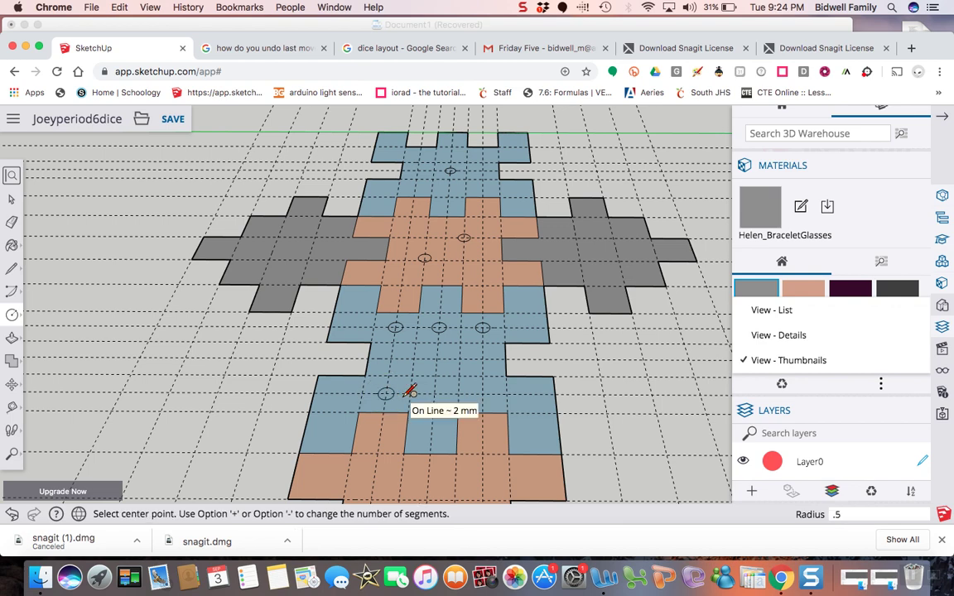
{"action": "left_click", "coordinate": [434, 393]}
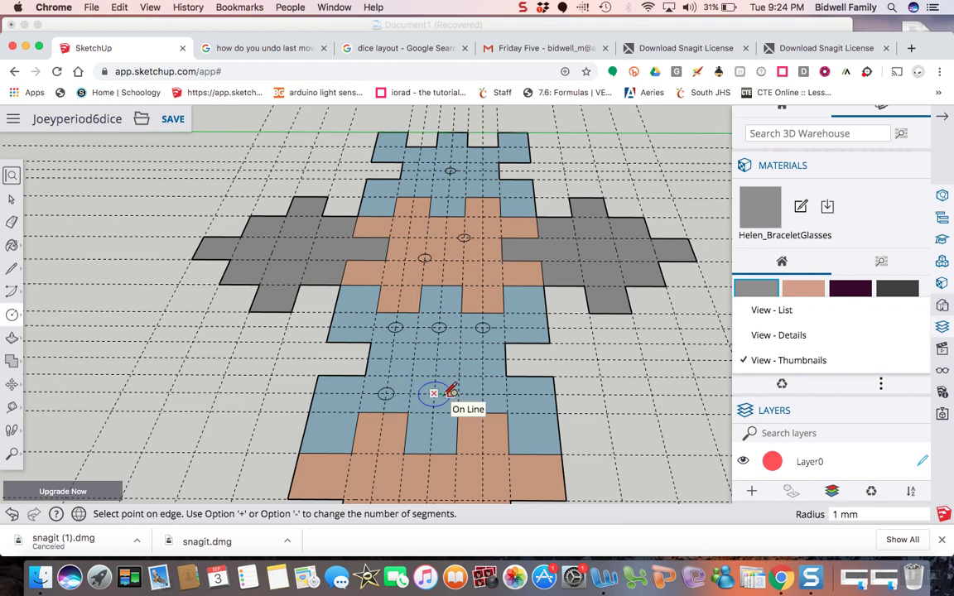
{"action": "left_click", "coordinate": [450, 393]}
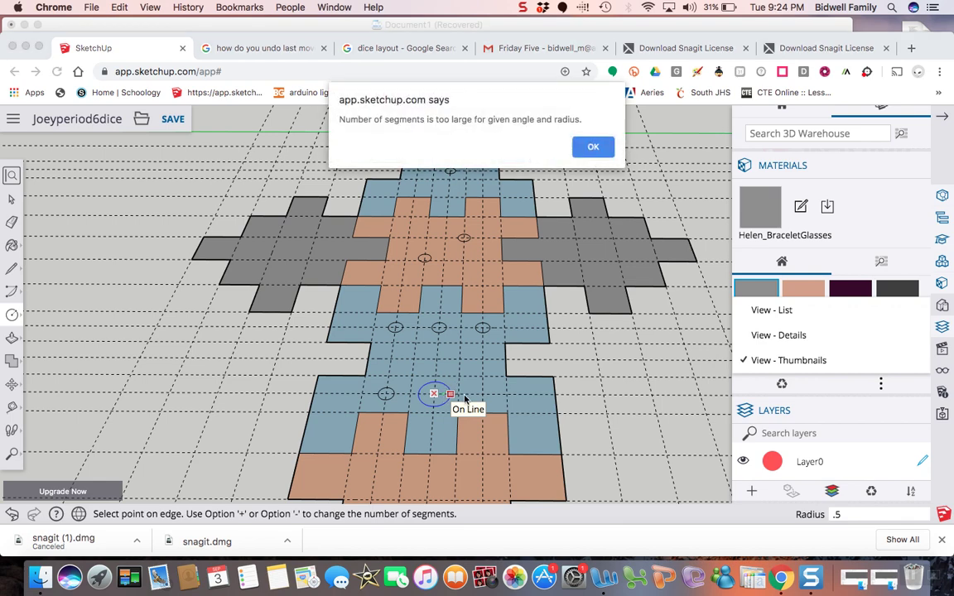
{"action": "left_click", "coordinate": [592, 147]}
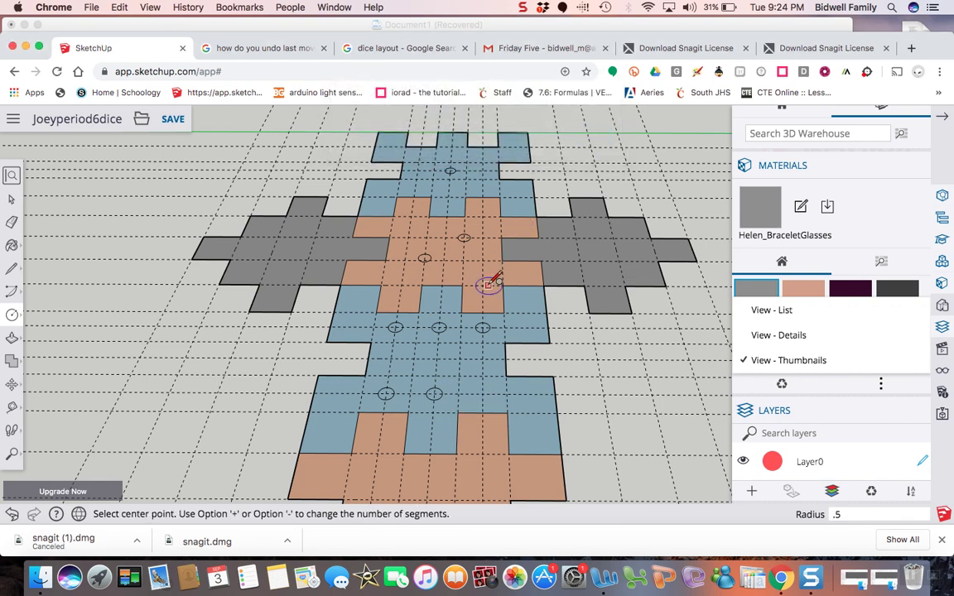
{"action": "left_click", "coordinate": [483, 393]}
{"action": "left_click", "coordinate": [489, 399]}
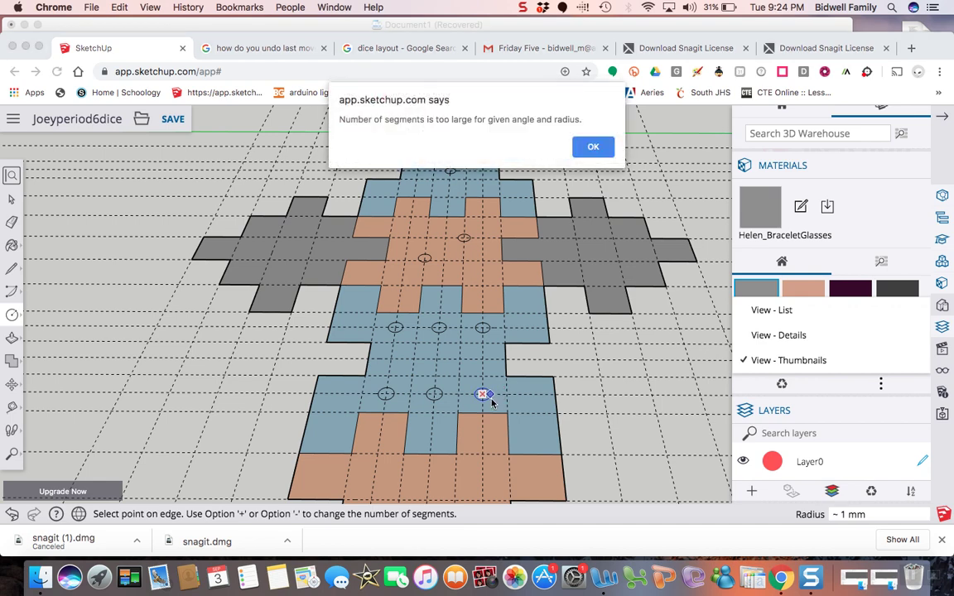
{"action": "key", "text": "Return"}
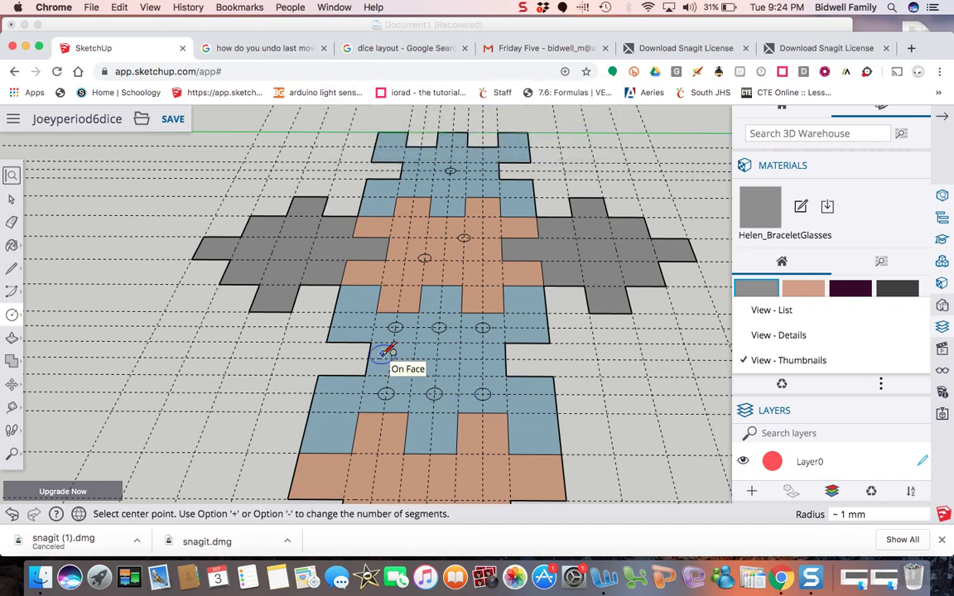
Step: Add a guide line across the middle of the near orange face, parallel to its far notch edge
{"action": "left_click", "coordinate": [11, 454]}
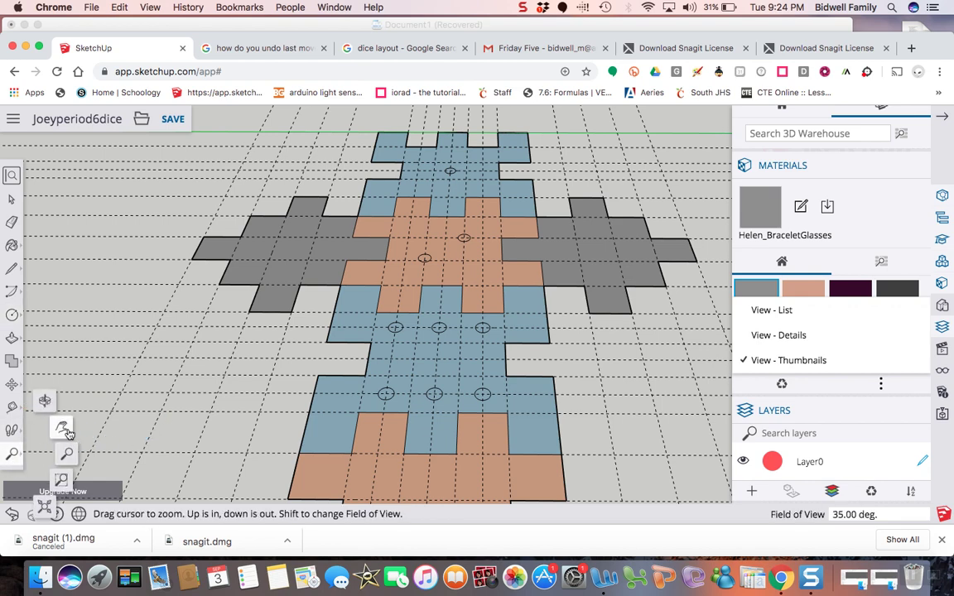
{"action": "left_click", "coordinate": [45, 400]}
{"action": "left_click_drag", "start_coordinate": [166, 395], "coordinate": [228, 259]}
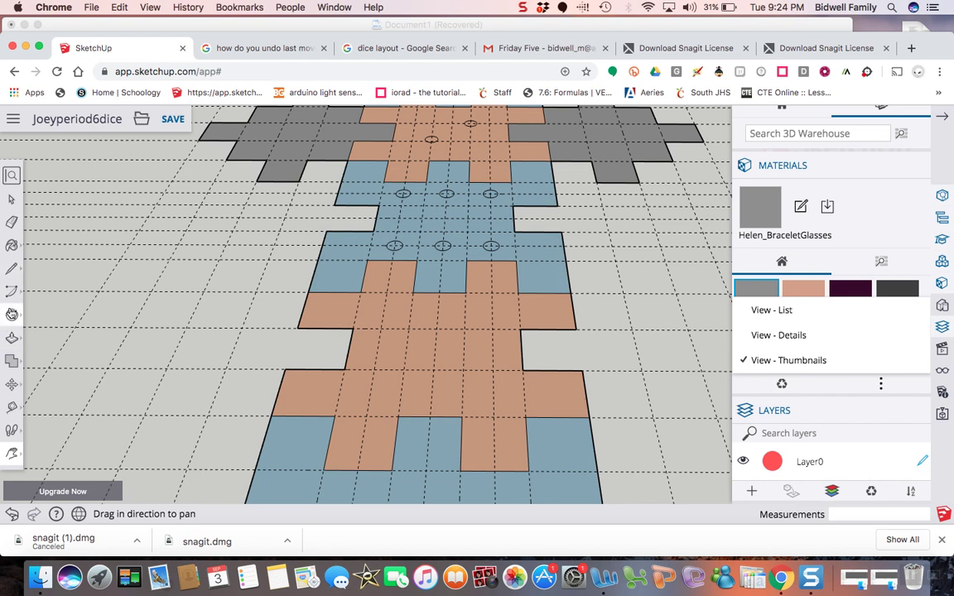
{"action": "left_click", "coordinate": [12, 407]}
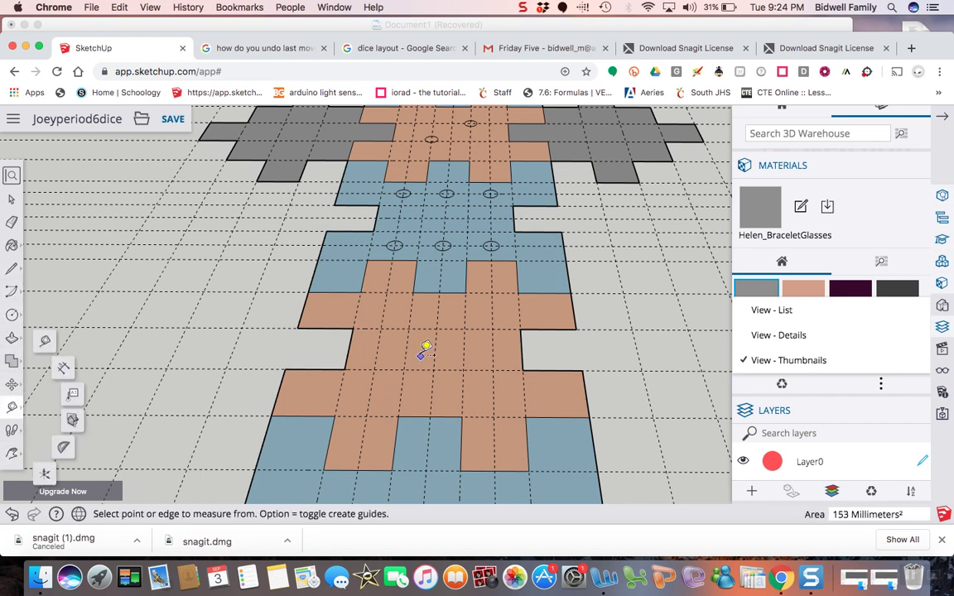
{"action": "left_click", "coordinate": [427, 330]}
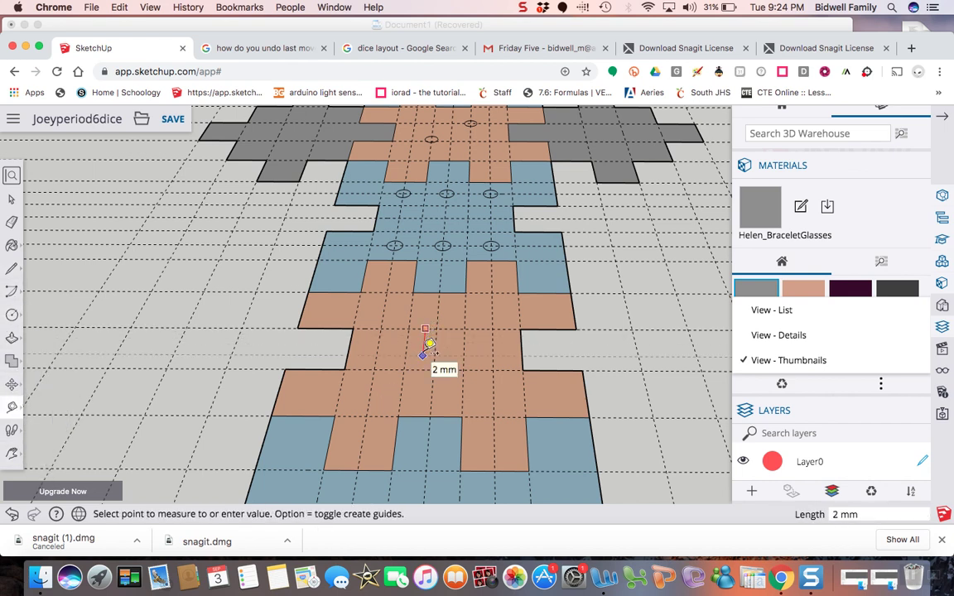
{"action": "left_click", "coordinate": [430, 336]}
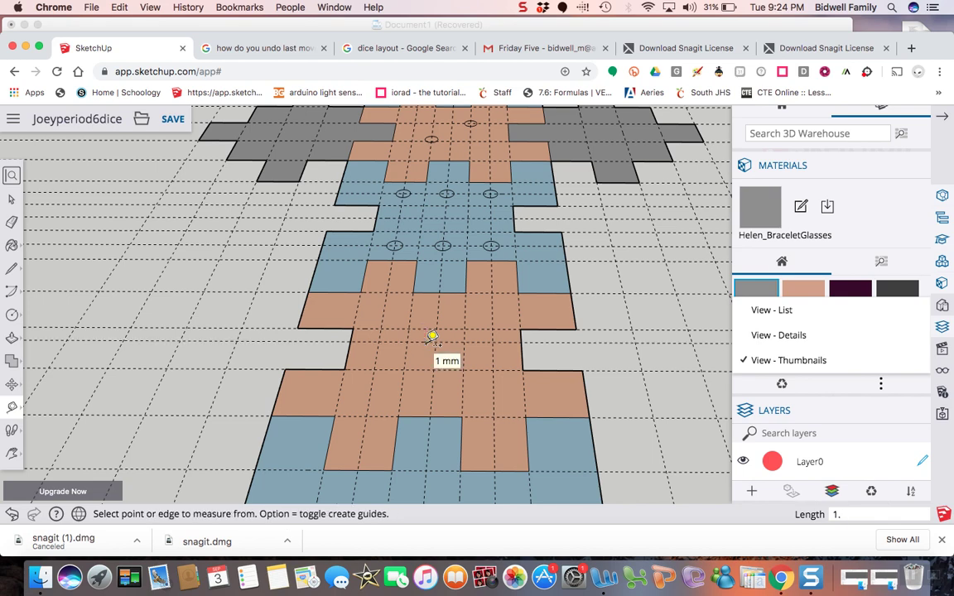
Step: Draw a circle of 0.5 mm radius at the centre guide intersection of the near orange face
{"action": "left_click", "coordinate": [12, 314]}
{"action": "left_click", "coordinate": [434, 348]}
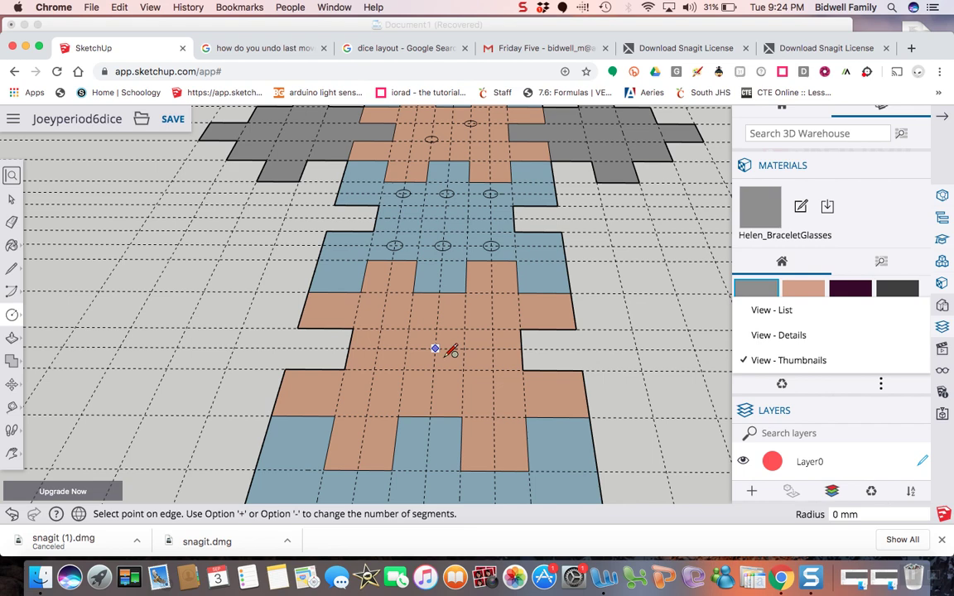
{"action": "left_click", "coordinate": [452, 351]}
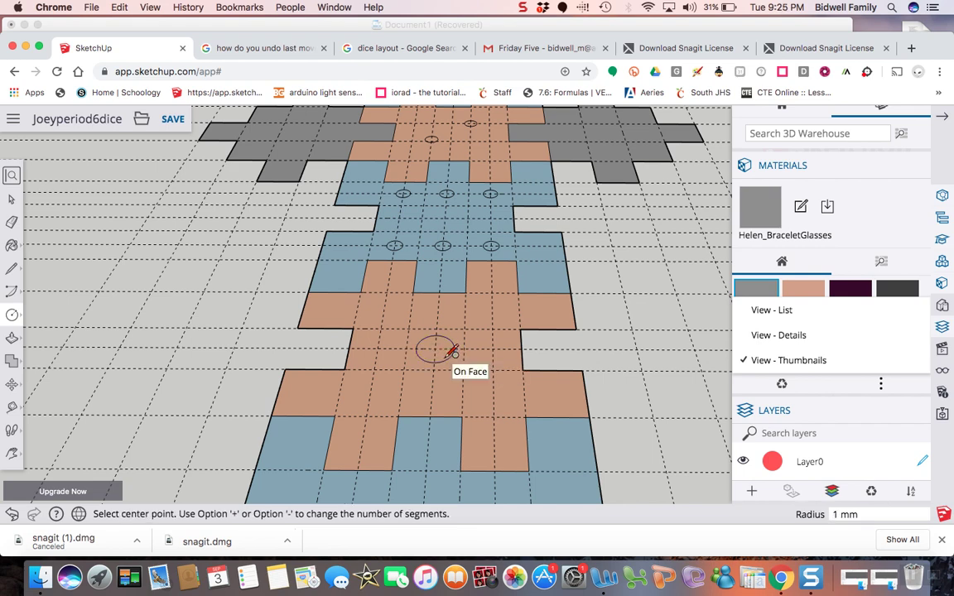
{"action": "type", "text": ".5"}
{"action": "key", "text": "Return"}
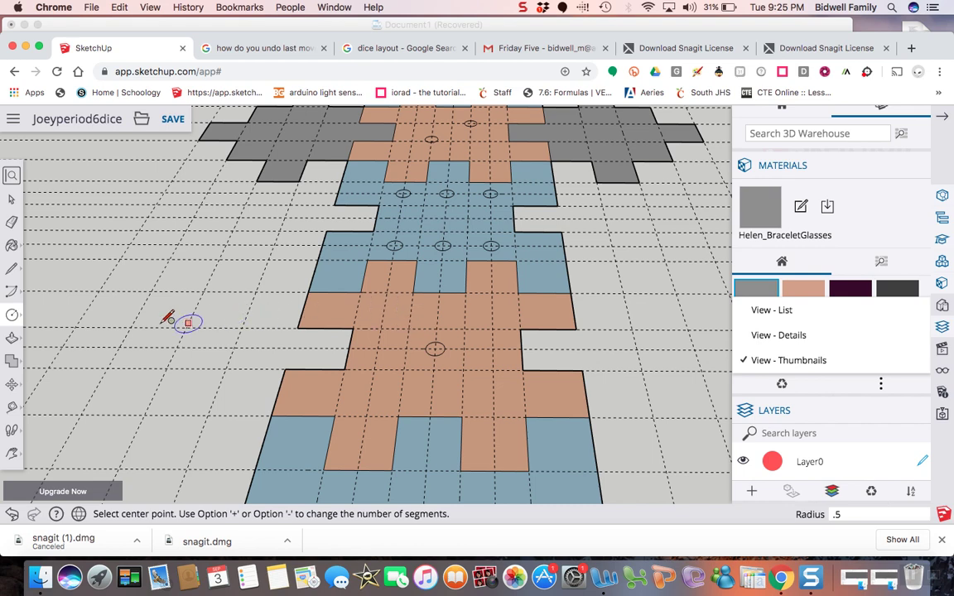
Step: Add guide lines for the far and near dot rows of the near orange face, parallel to its notch edges
{"action": "left_click", "coordinate": [12, 406]}
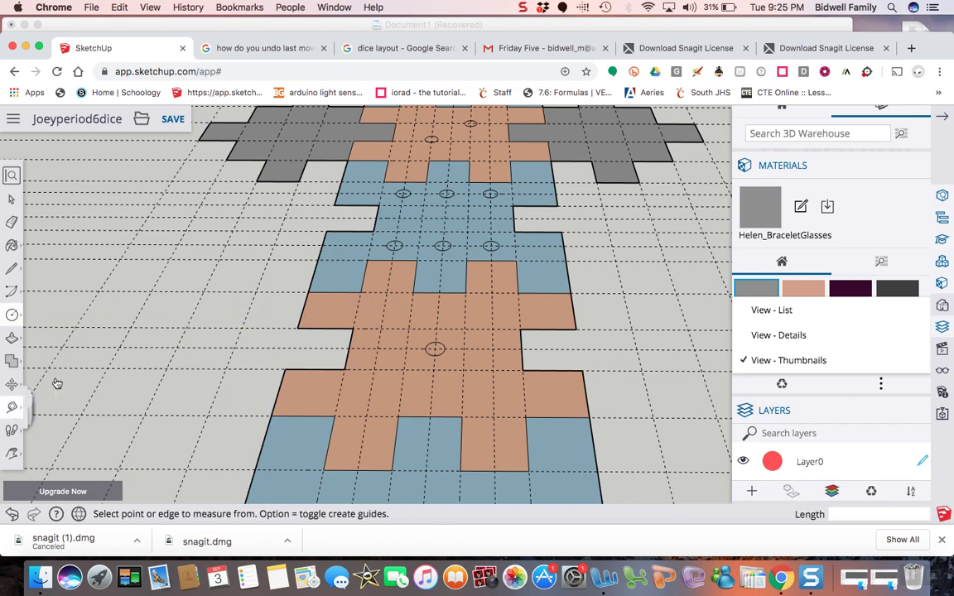
{"action": "left_click", "coordinate": [395, 325]}
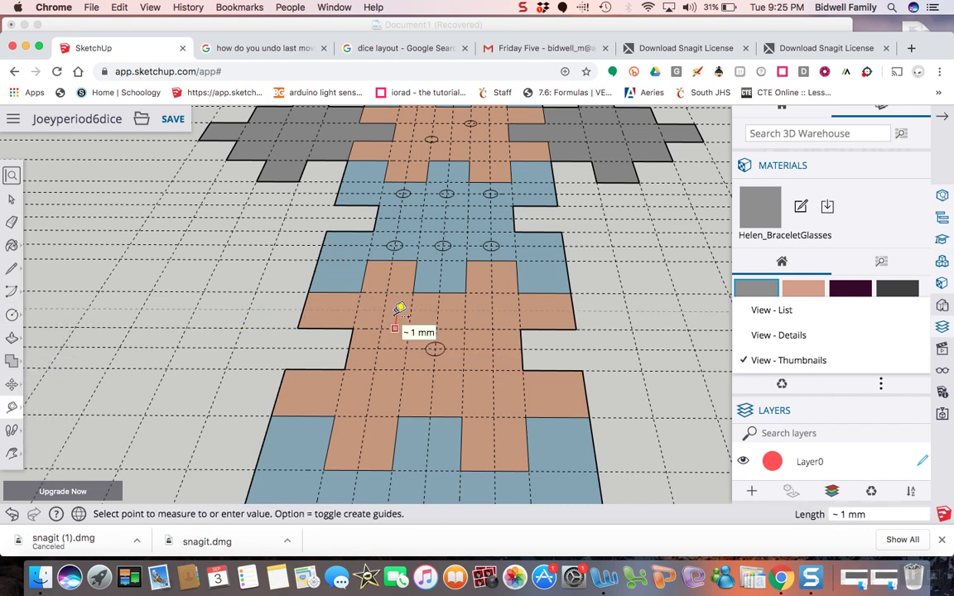
{"action": "left_click", "coordinate": [399, 306]}
{"action": "left_click", "coordinate": [395, 368]}
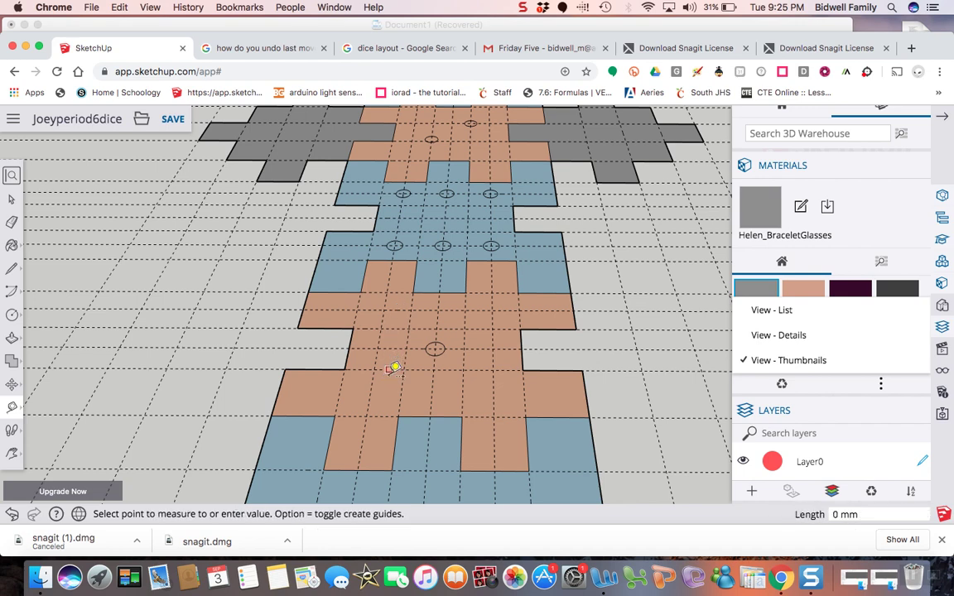
{"action": "left_click", "coordinate": [389, 392]}
{"action": "left_click", "coordinate": [389, 392]}
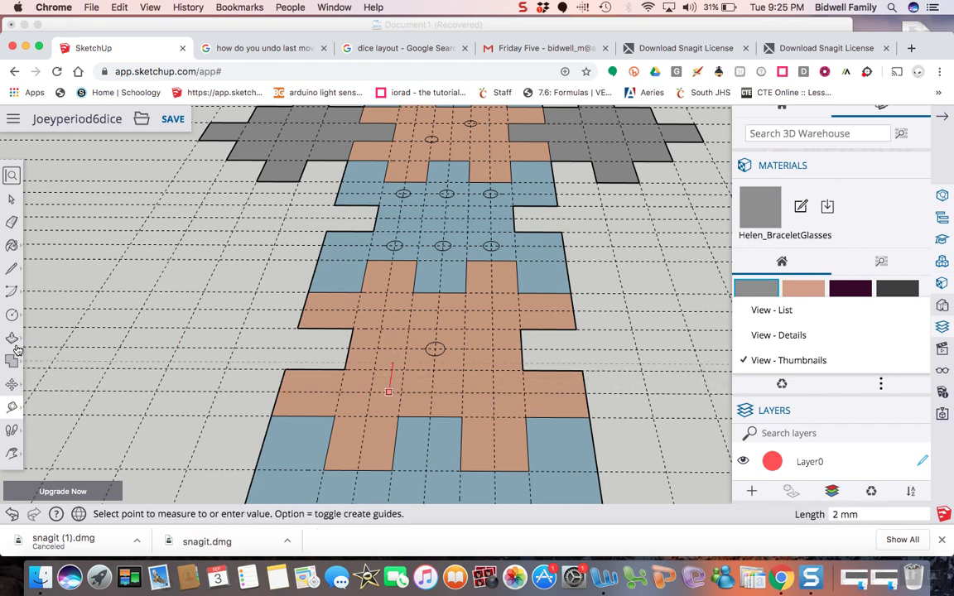
Step: Draw two circles of 0.5 mm radius at the outer guide intersections along the far row of the near orange face
{"action": "left_click", "coordinate": [12, 315]}
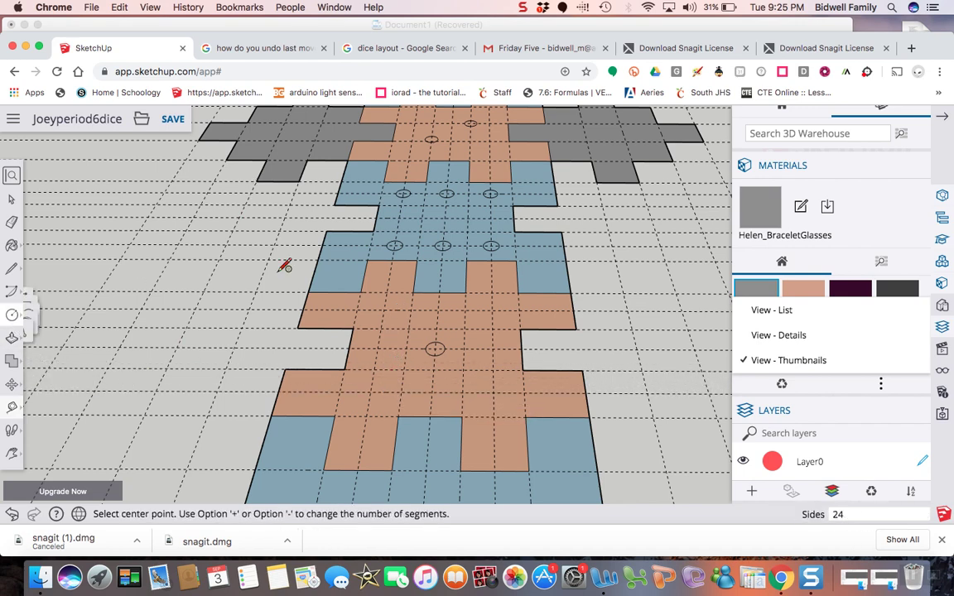
{"action": "left_click", "coordinate": [387, 304]}
{"action": "key", "text": "Escape"}
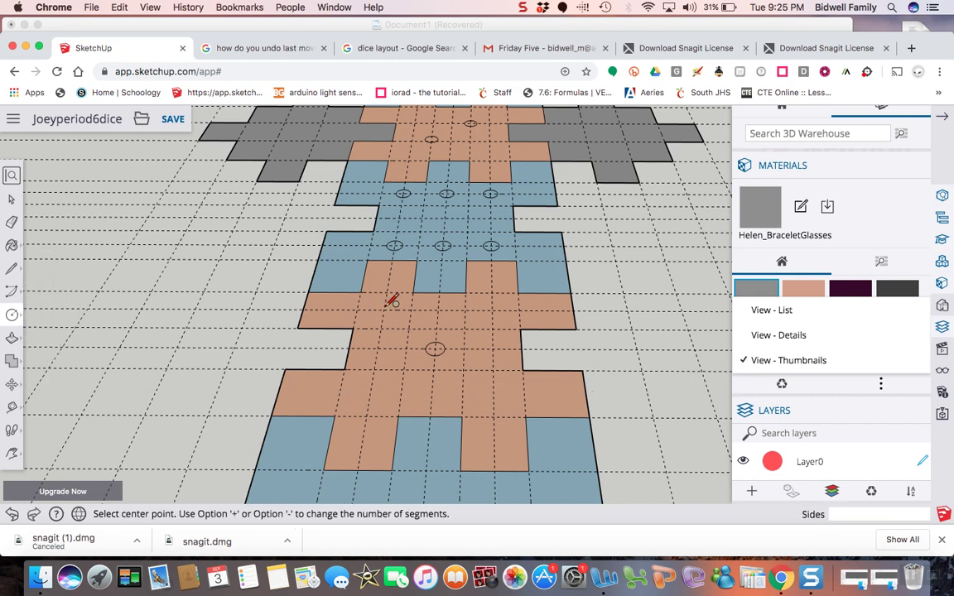
{"action": "left_click", "coordinate": [384, 311]}
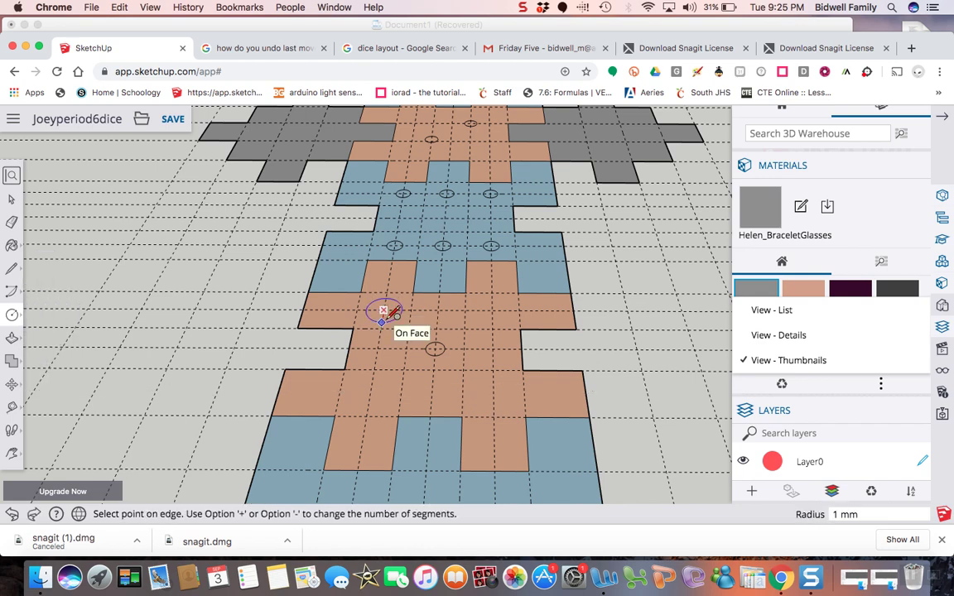
{"action": "left_click", "coordinate": [395, 313]}
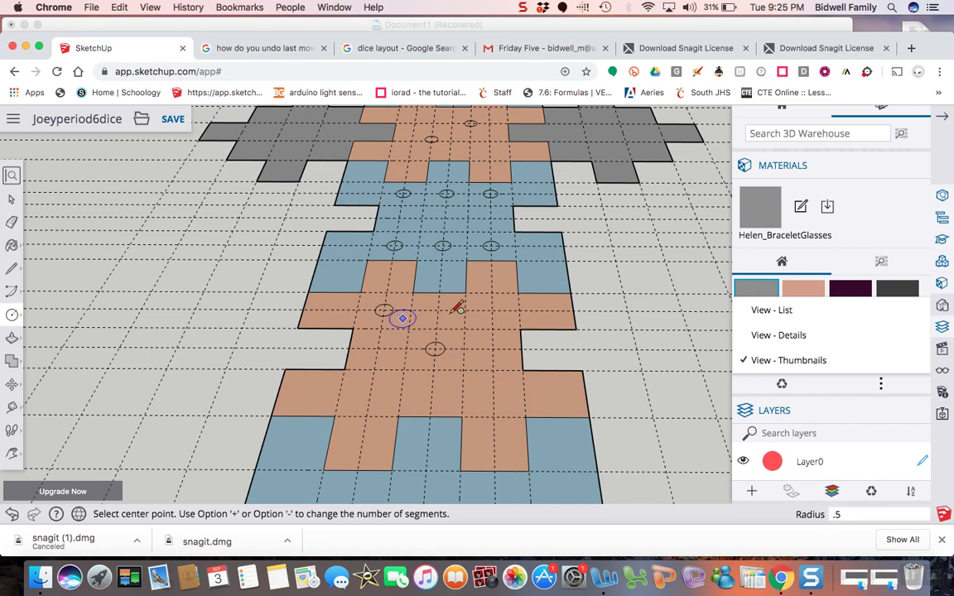
{"action": "left_click", "coordinate": [492, 311]}
{"action": "left_click", "coordinate": [504, 315]}
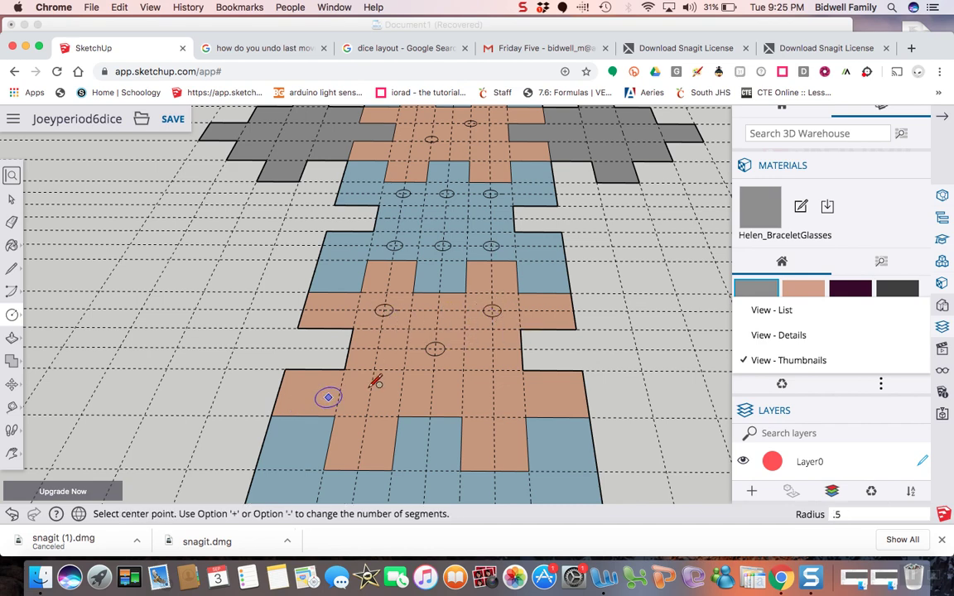
Step: Draw two circles of 0.5 mm radius at the outer guide intersections along the near row of the near orange face
{"action": "left_click", "coordinate": [15, 408]}
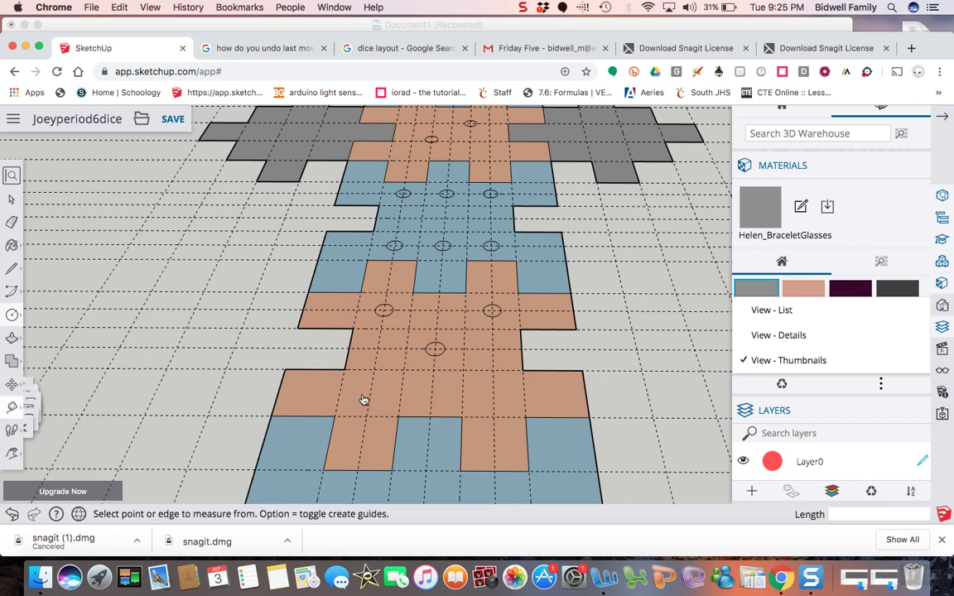
{"action": "key", "text": "Escape"}
{"action": "left_click", "coordinate": [13, 315]}
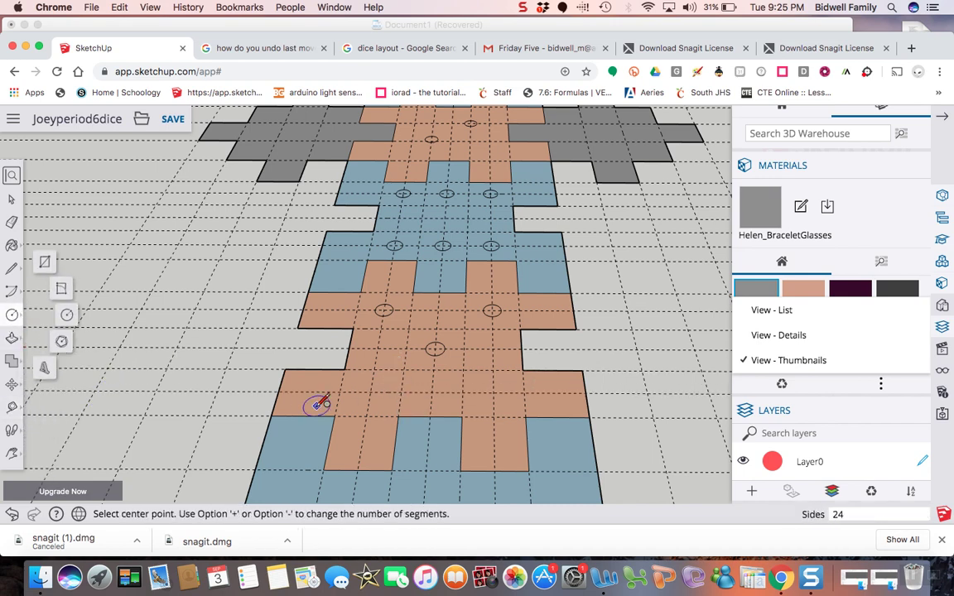
{"action": "left_click", "coordinate": [370, 393]}
{"action": "left_click", "coordinate": [389, 395]}
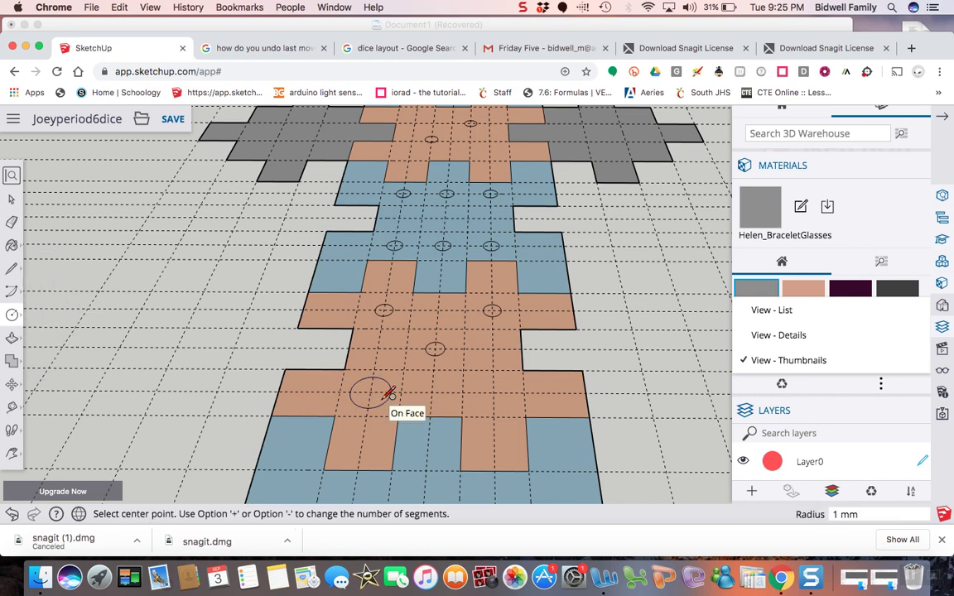
{"action": "left_click", "coordinate": [500, 394]}
{"action": "left_click", "coordinate": [513, 391]}
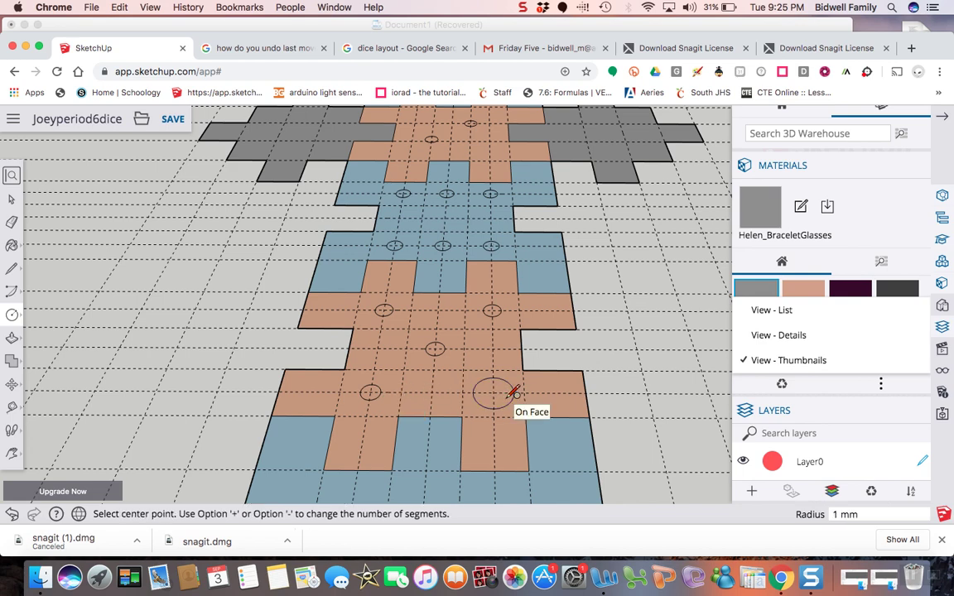
{"action": "key", "text": "Return"}
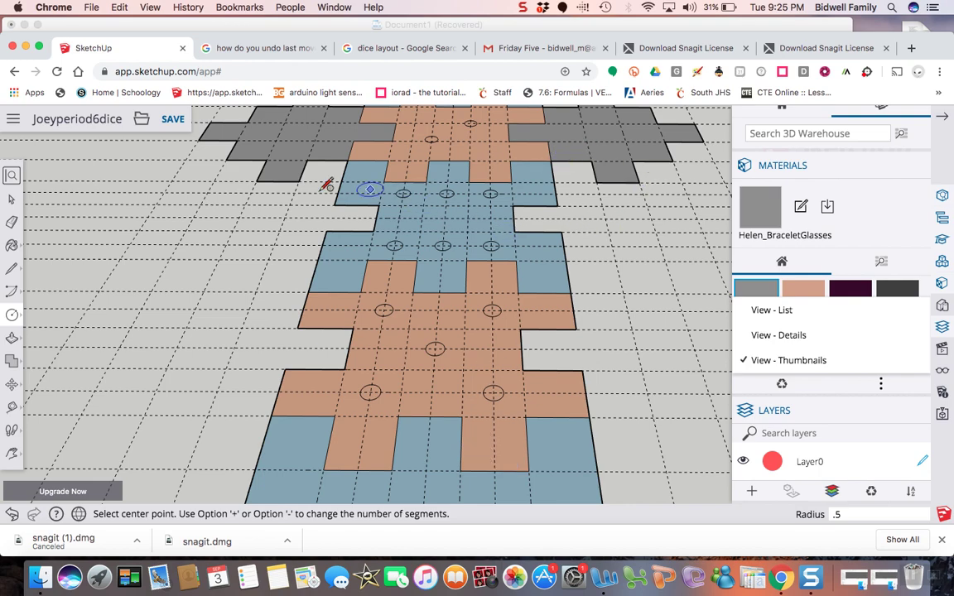
Step: Compare the dotted faces with the dice layout images in the Google results, and return to the SketchUp model
{"action": "left_click", "coordinate": [12, 453]}
{"action": "left_click_drag", "start_coordinate": [172, 330], "coordinate": [198, 383]}
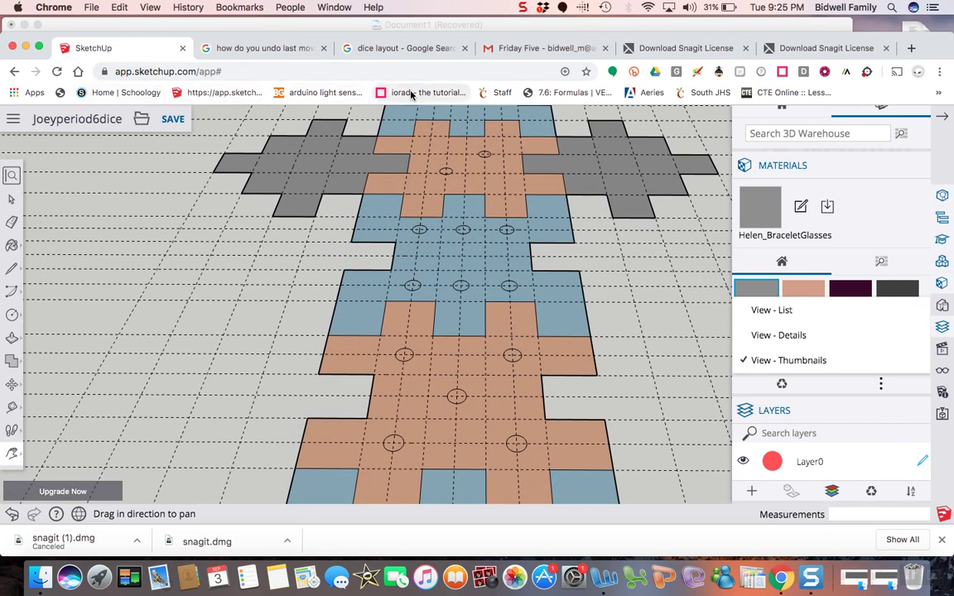
{"action": "left_click", "coordinate": [375, 49]}
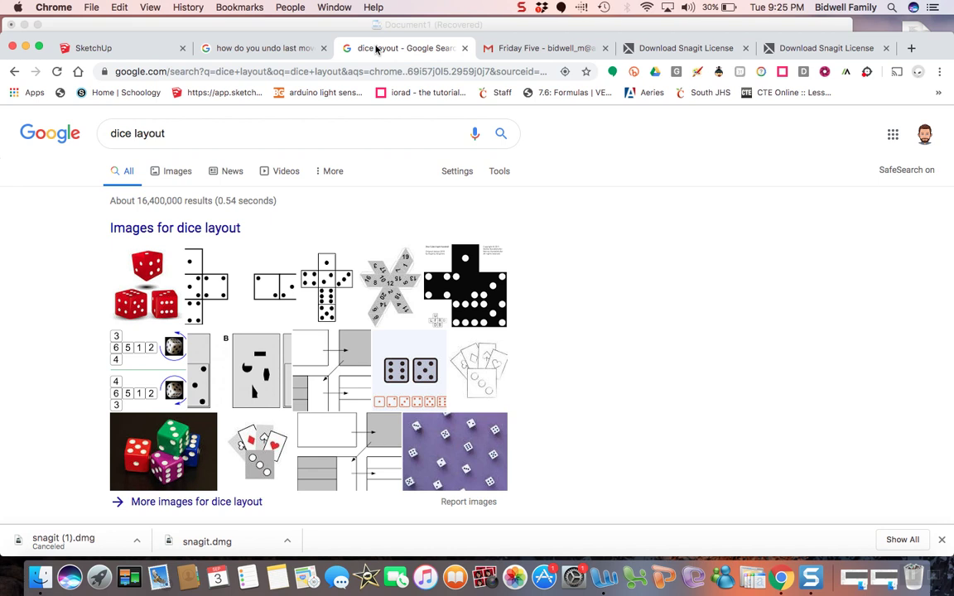
{"action": "left_click", "coordinate": [125, 48]}
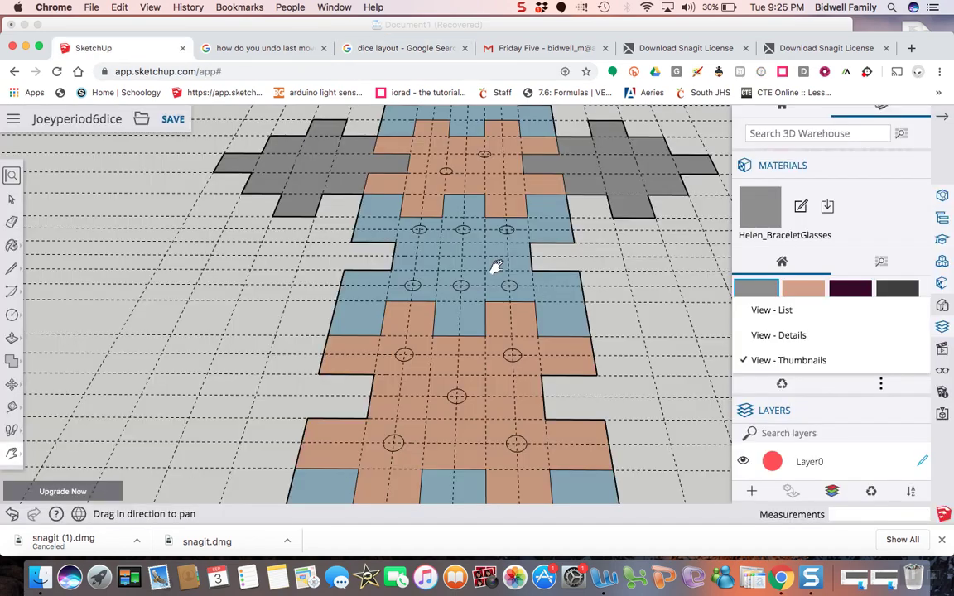
{"action": "left_click_drag", "start_coordinate": [203, 287], "coordinate": [260, 289]}
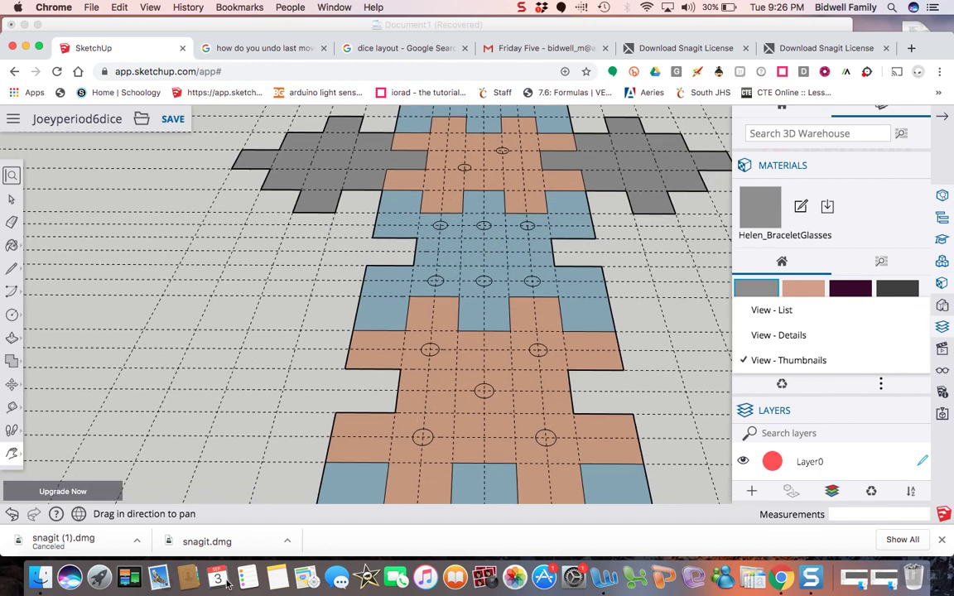
Step: Erase all remaining outline edges of the surplus blue face beyond the near orange face, keeping the orange face's own outline
{"action": "left_click_drag", "start_coordinate": [215, 430], "coordinate": [218, 178]}
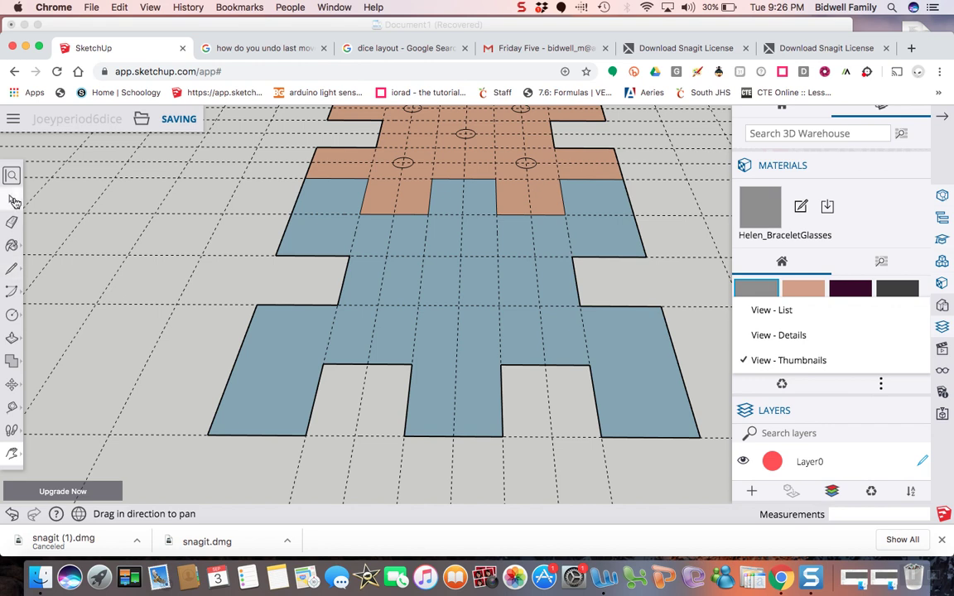
{"action": "left_click", "coordinate": [12, 222]}
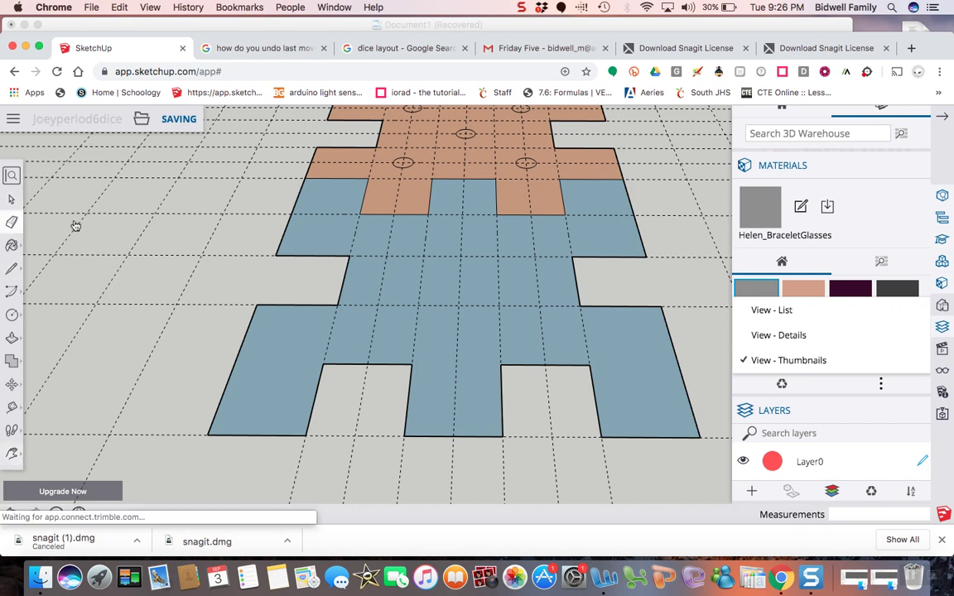
{"action": "left_click", "coordinate": [286, 232]}
{"action": "left_click", "coordinate": [301, 252]}
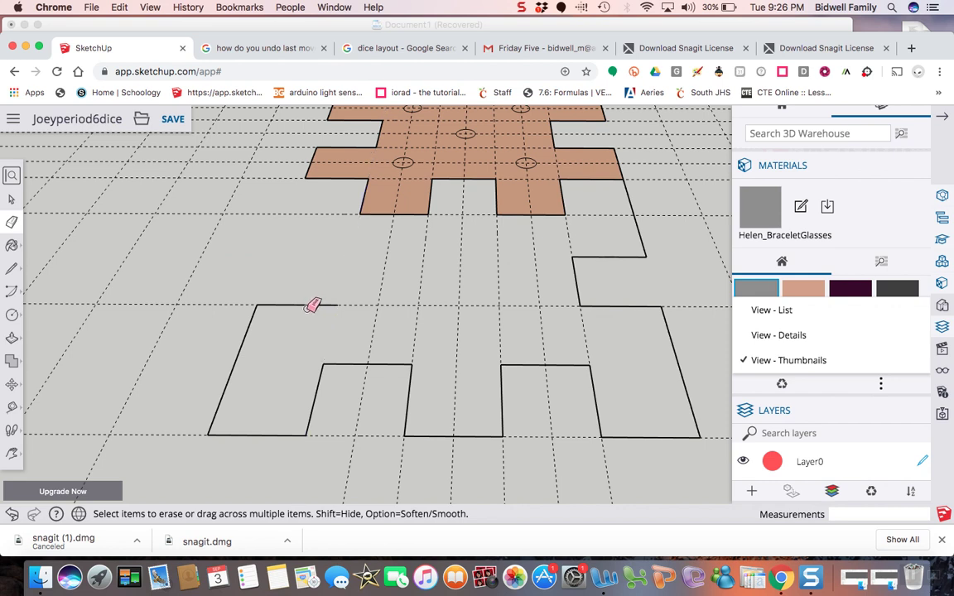
{"action": "left_click", "coordinate": [248, 332]}
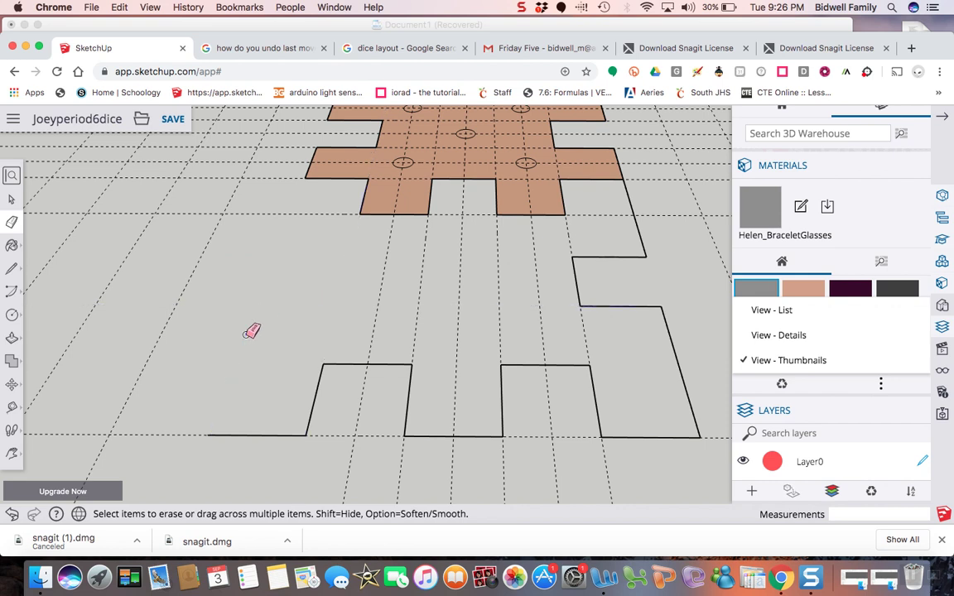
{"action": "left_click", "coordinate": [269, 432]}
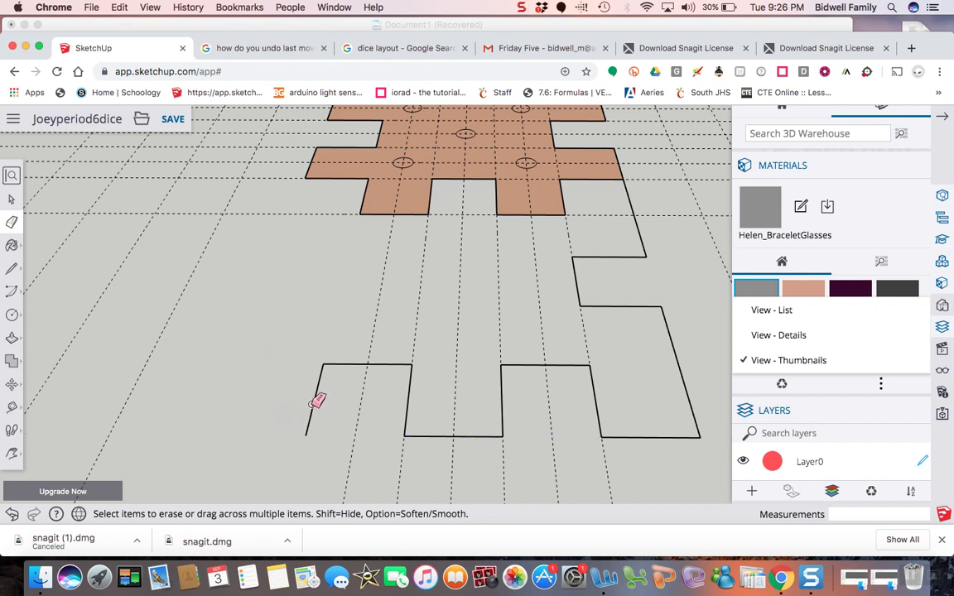
{"action": "left_click", "coordinate": [350, 365]}
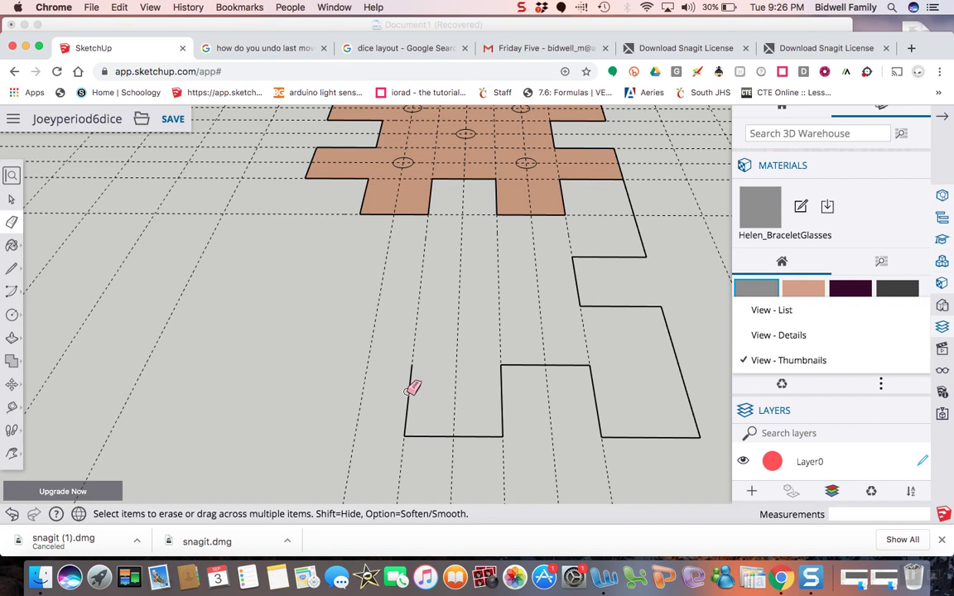
{"action": "left_click", "coordinate": [408, 391]}
{"action": "left_click", "coordinate": [436, 435]}
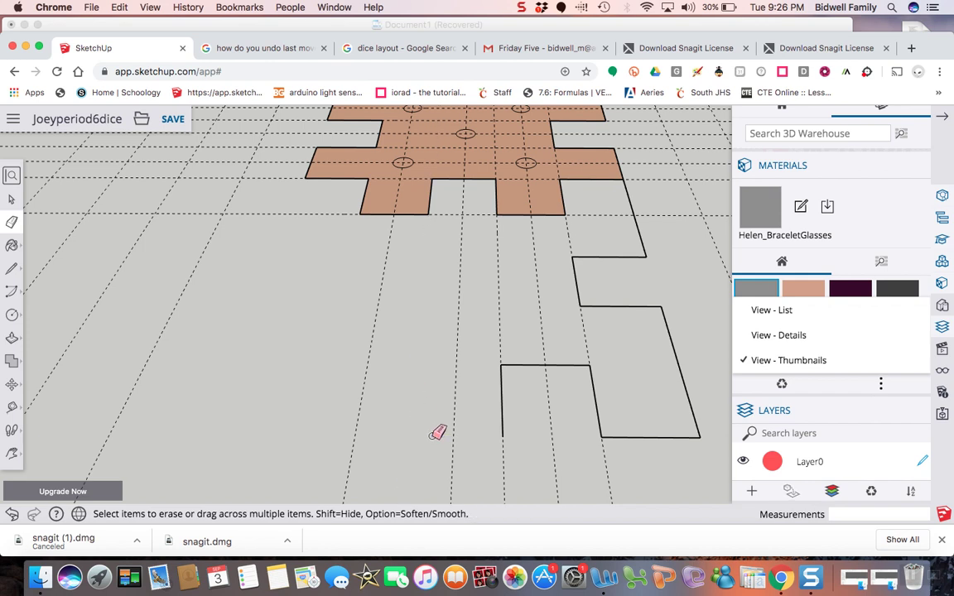
{"action": "left_click", "coordinate": [503, 387]}
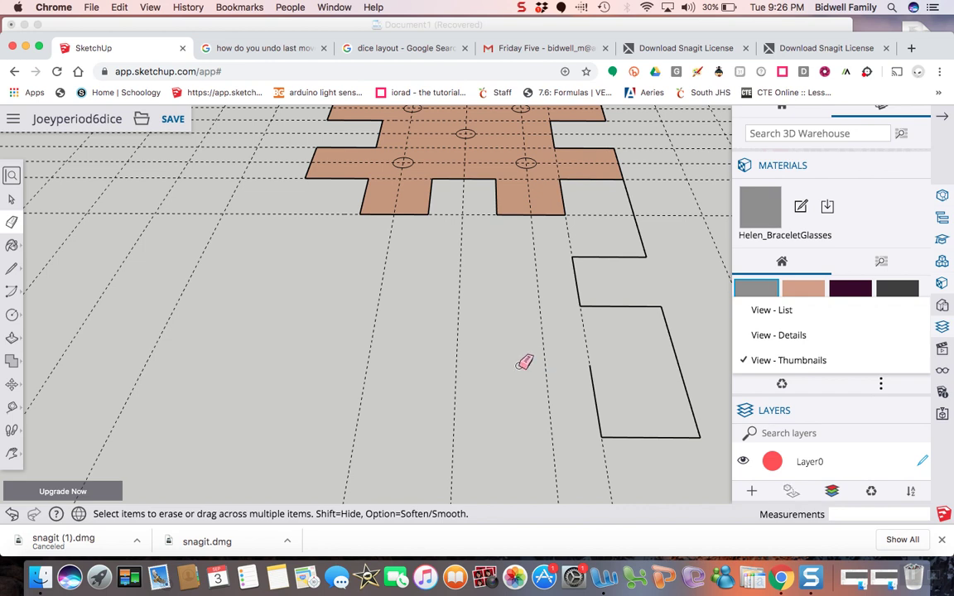
{"action": "left_click", "coordinate": [626, 436]}
{"action": "left_click", "coordinate": [685, 369]}
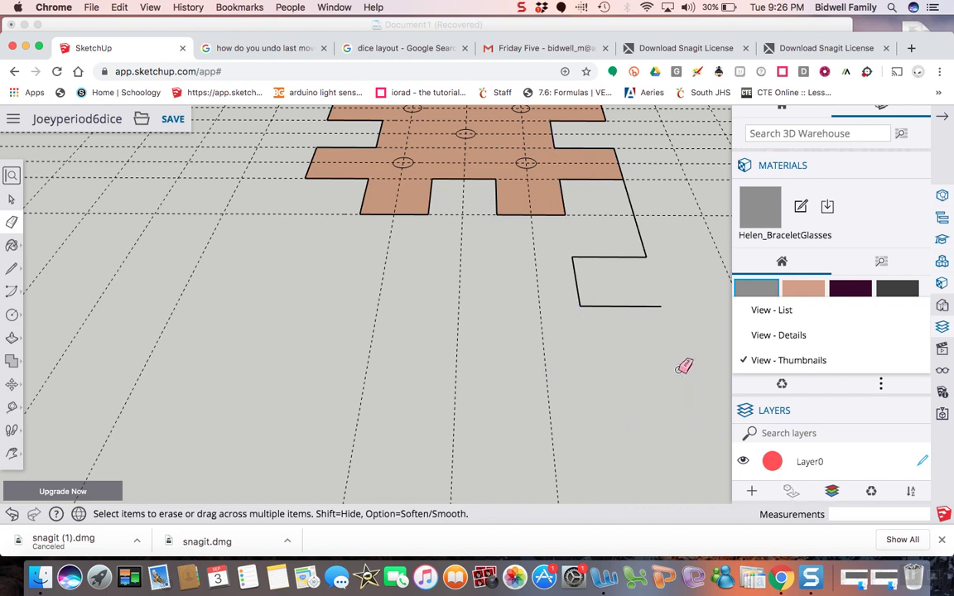
{"action": "mouse_move", "coordinate": [579, 285]}
{"action": "left_mouse_down"}
{"action": "mouse_move", "coordinate": [581, 265]}
{"action": "mouse_move", "coordinate": [621, 243]}
{"action": "left_mouse_up"}
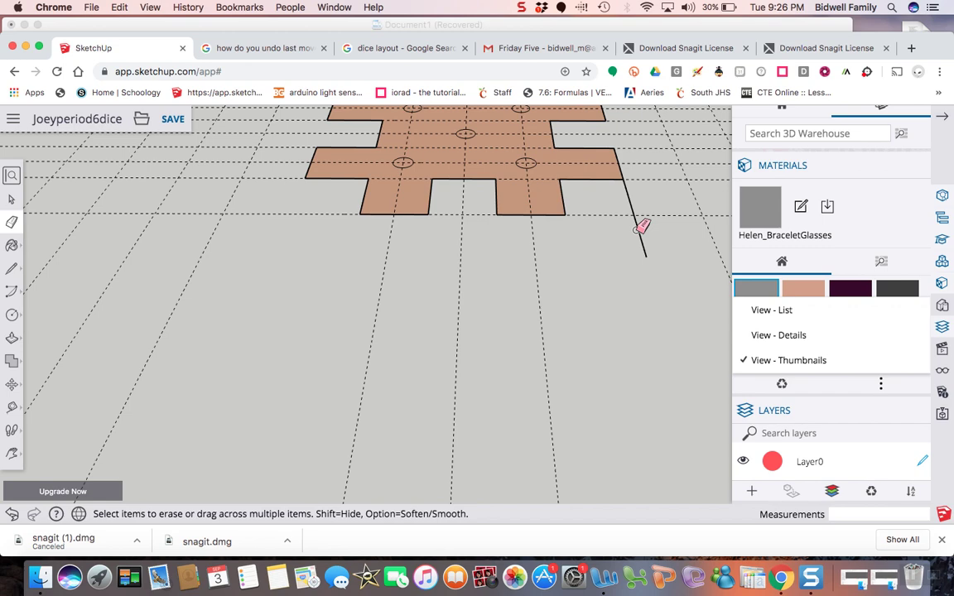
{"action": "left_click_drag", "start_coordinate": [644, 228], "coordinate": [642, 229]}
Step: Review the far part of the layout, check the side faces' dot patterns in the Google dice layout images, and return to the SketchUp model
{"action": "left_click", "coordinate": [11, 456]}
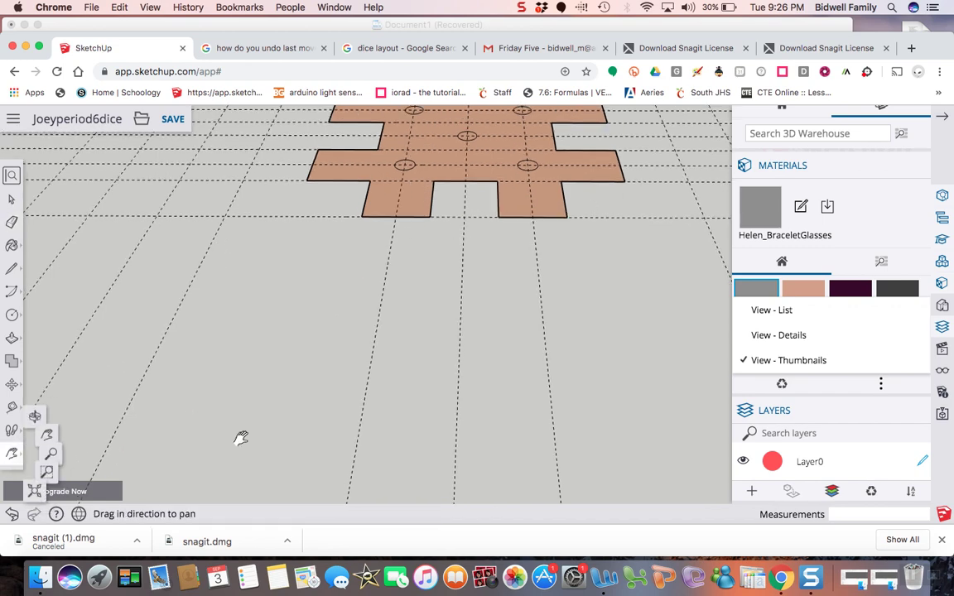
{"action": "left_click_drag", "start_coordinate": [224, 292], "coordinate": [257, 568]}
{"action": "left_click_drag", "start_coordinate": [298, 366], "coordinate": [272, 527]}
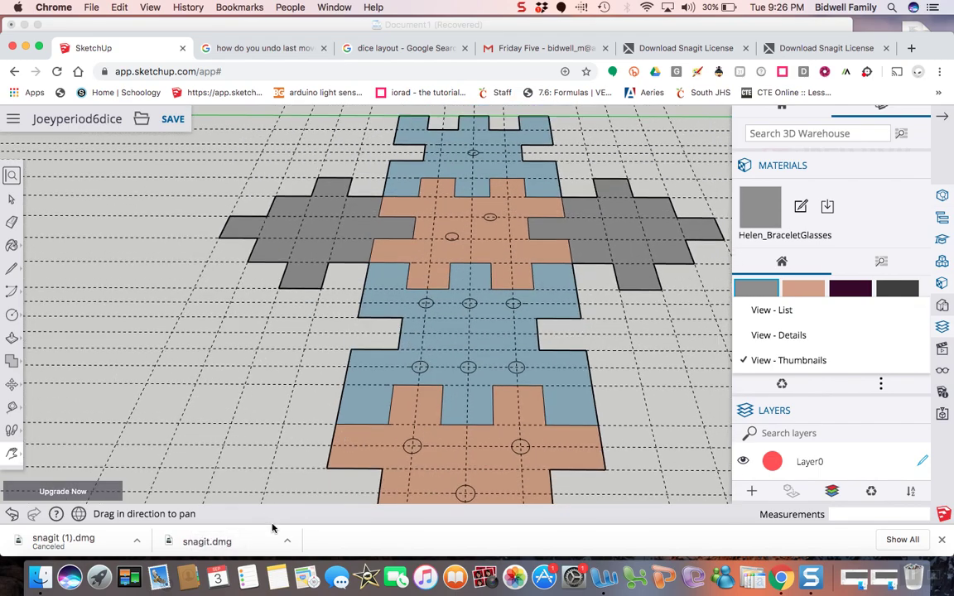
{"action": "mouse_move", "coordinate": [232, 476]}
{"action": "left_mouse_down"}
{"action": "mouse_move", "coordinate": [257, 425]}
{"action": "mouse_move", "coordinate": [248, 473]}
{"action": "left_mouse_up"}
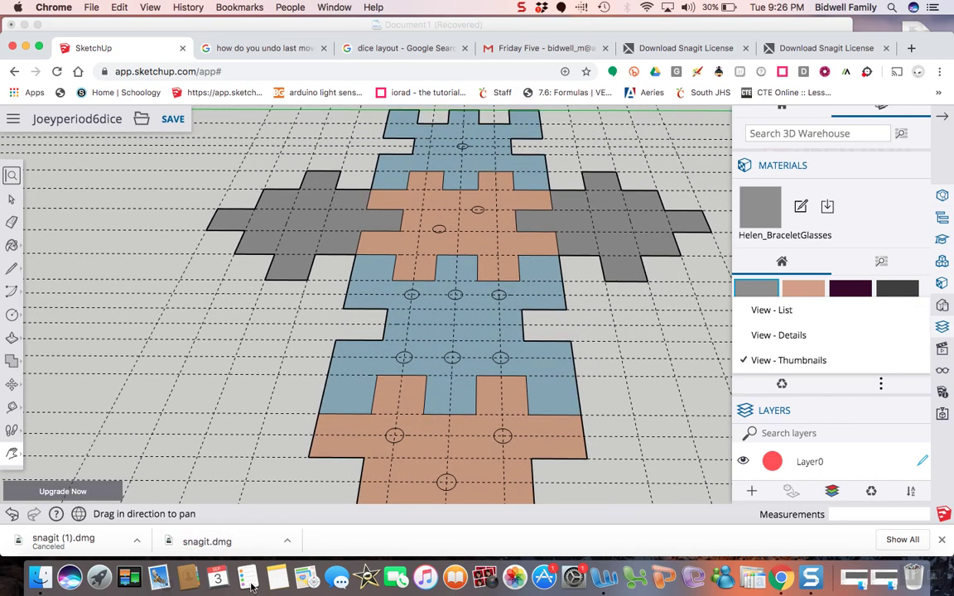
{"action": "left_click_drag", "start_coordinate": [283, 383], "coordinate": [286, 509]}
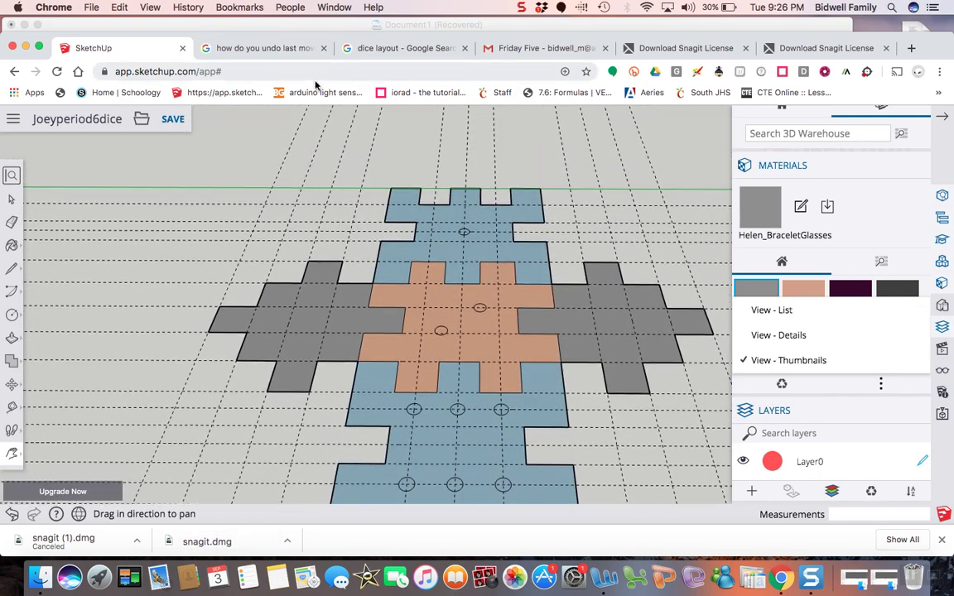
{"action": "left_click", "coordinate": [426, 51]}
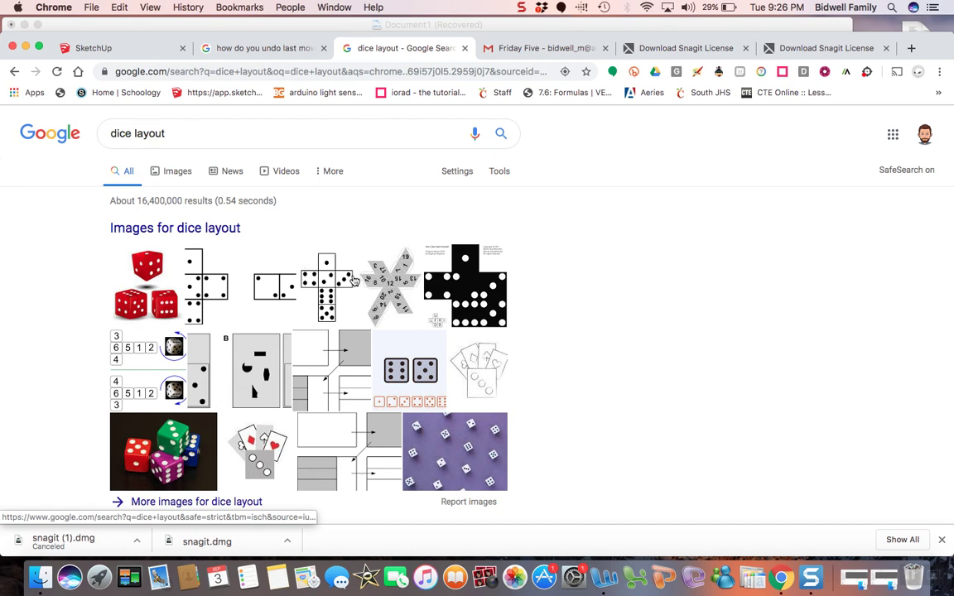
{"action": "left_click", "coordinate": [120, 50]}
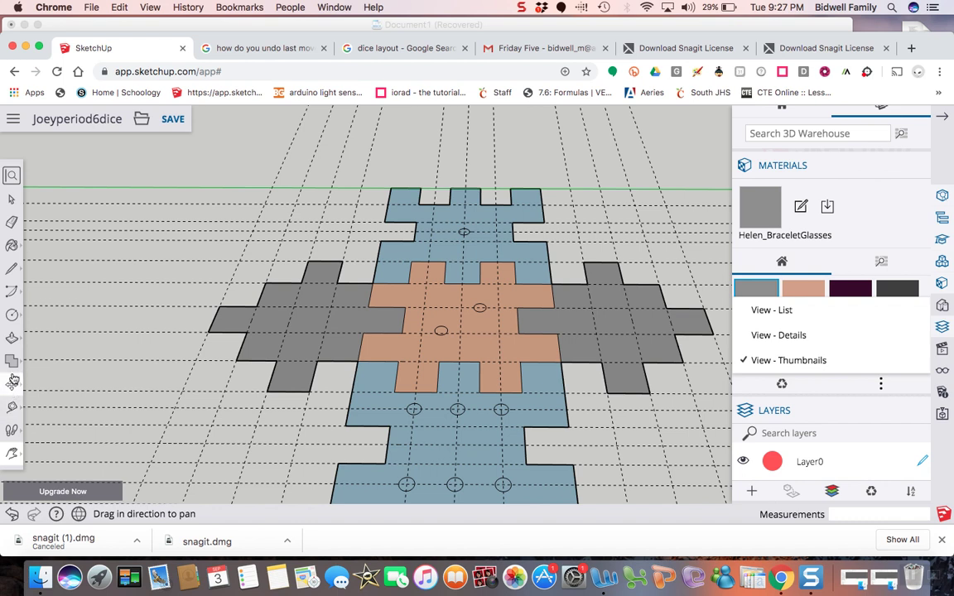
Step: Draw four circles of 0.5 mm radius in a square pattern at the guide intersections on the left-hand grey face
{"action": "left_click", "coordinate": [12, 317]}
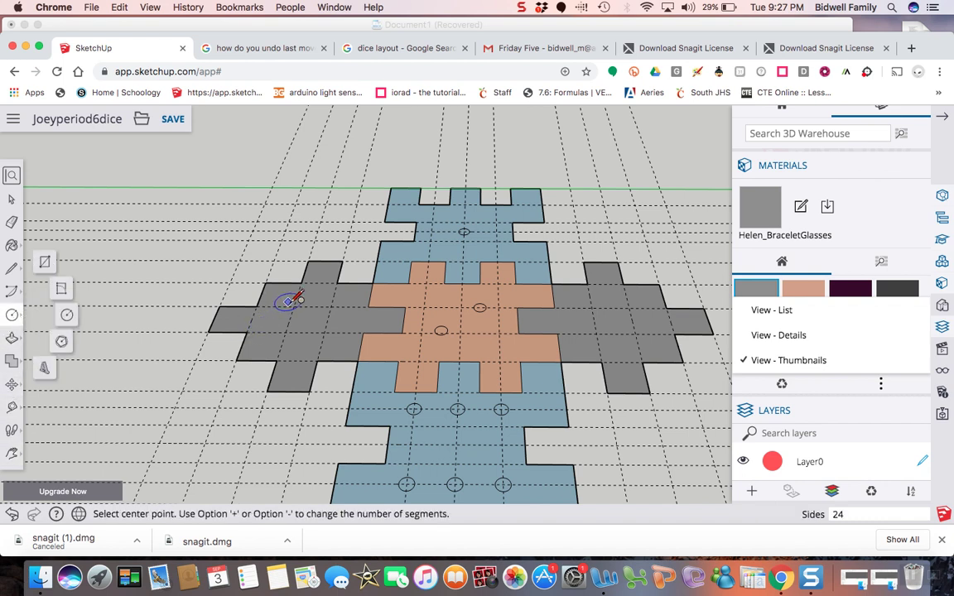
{"action": "left_click", "coordinate": [298, 305]}
{"action": "left_click", "coordinate": [305, 307]}
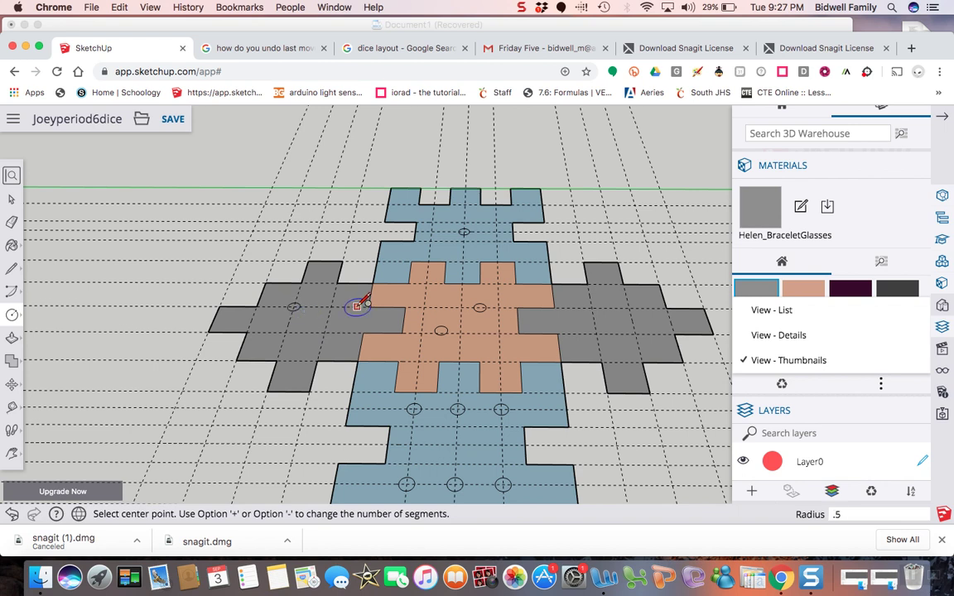
{"action": "left_click", "coordinate": [330, 307]}
{"action": "left_click", "coordinate": [347, 305]}
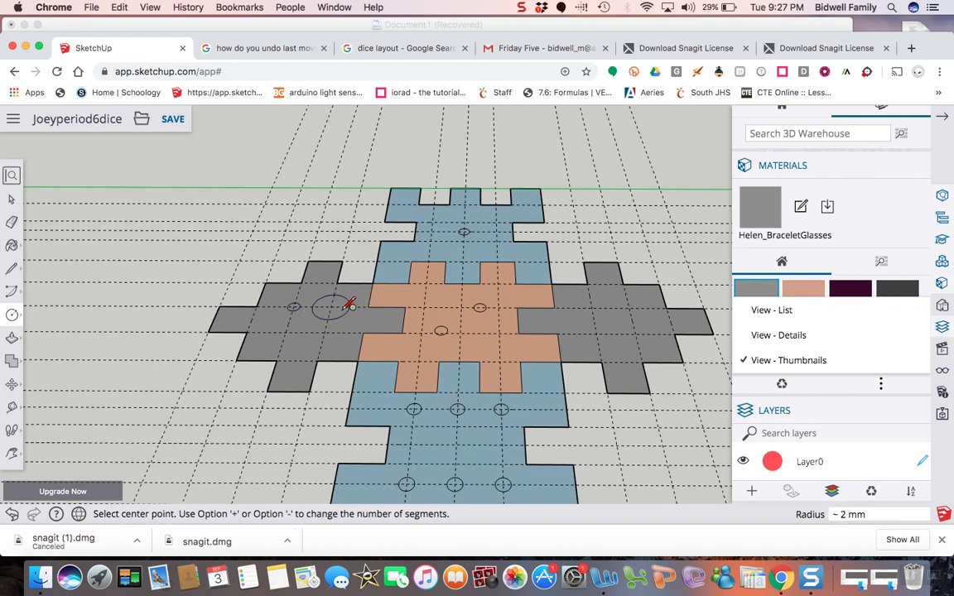
{"action": "left_click", "coordinate": [289, 331]}
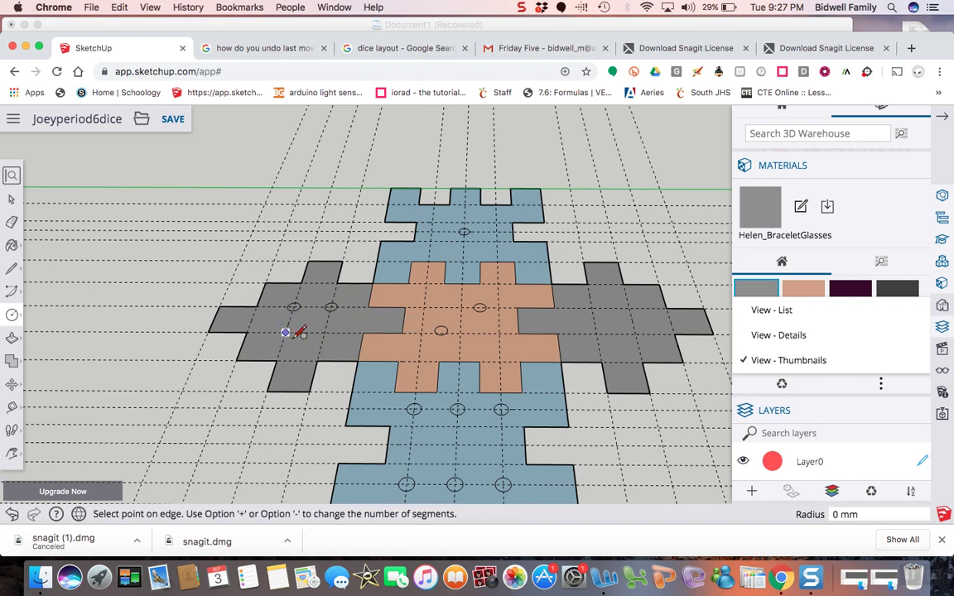
{"action": "left_click", "coordinate": [302, 333]}
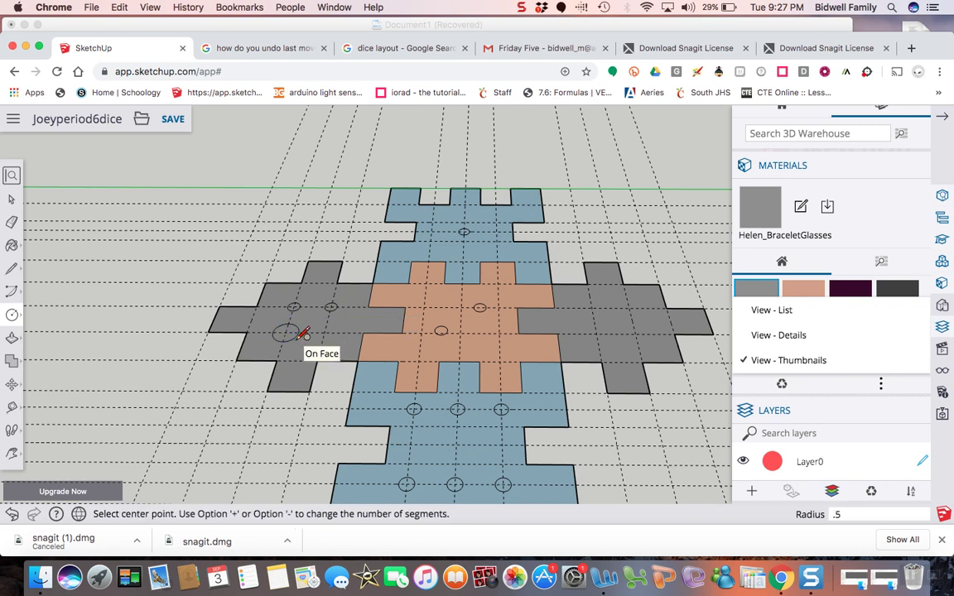
{"action": "left_click", "coordinate": [324, 332]}
{"action": "left_click", "coordinate": [336, 331]}
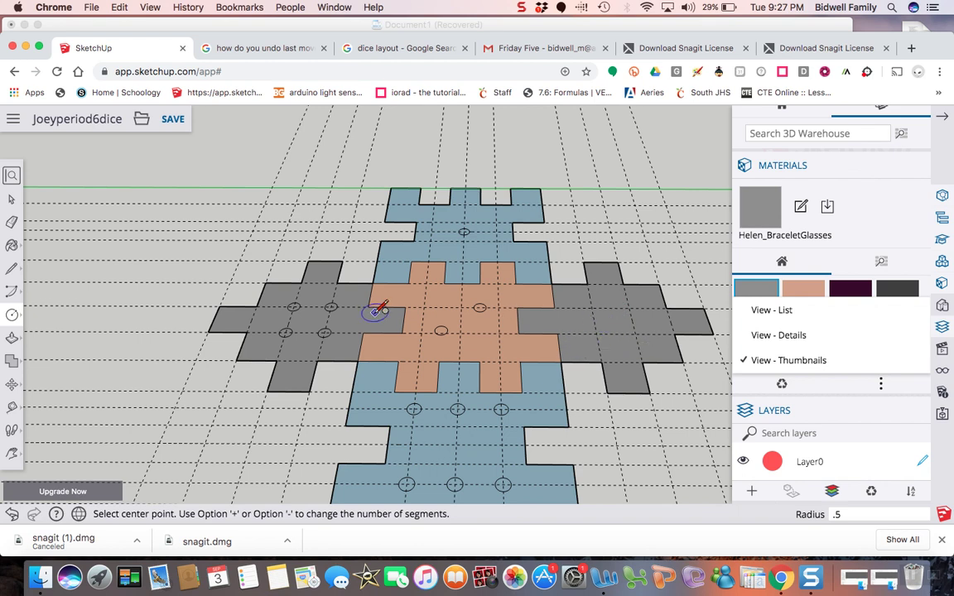
Step: Add lengthwise guide lines for the dot columns of the right-hand grey face, parallel to its notch edges
{"action": "left_click", "coordinate": [14, 407]}
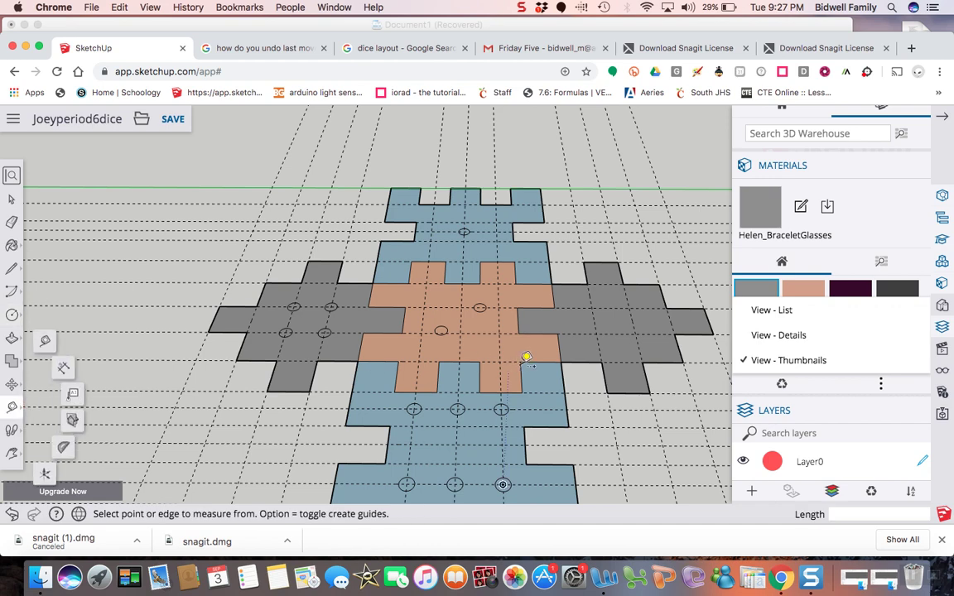
{"action": "left_click", "coordinate": [598, 339]}
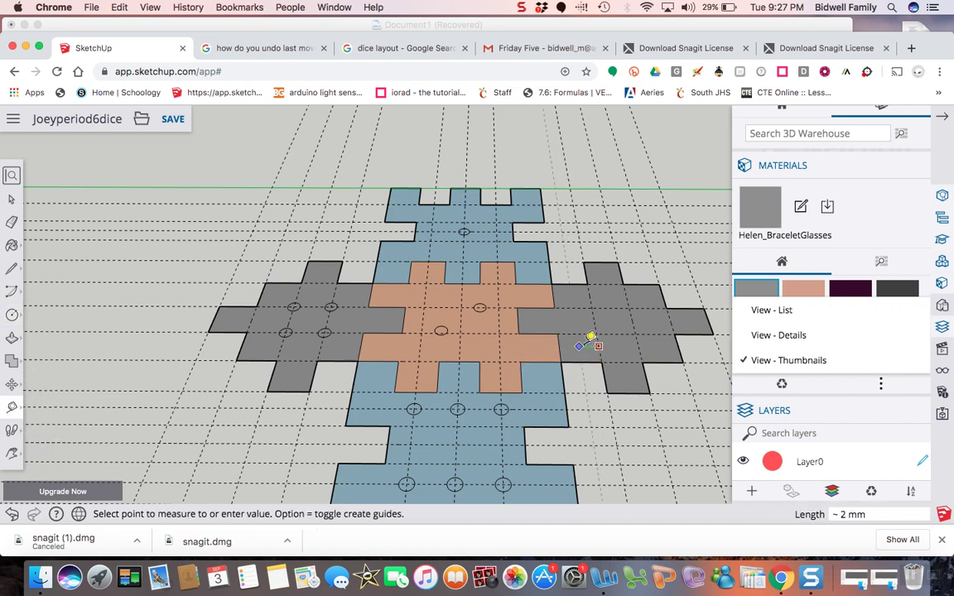
{"action": "left_click", "coordinate": [590, 336]}
{"action": "left_click", "coordinate": [598, 346]}
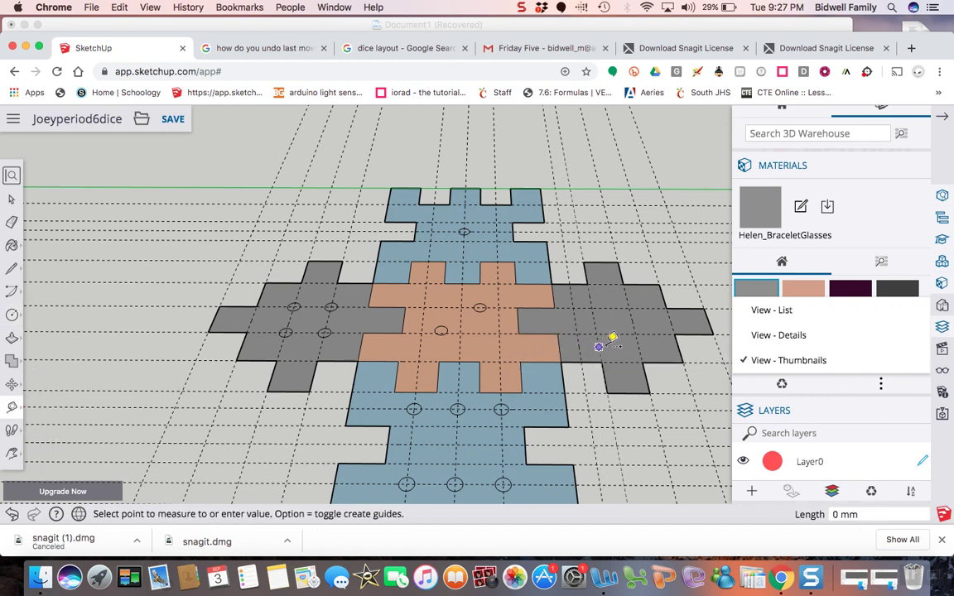
{"action": "left_click", "coordinate": [624, 337]}
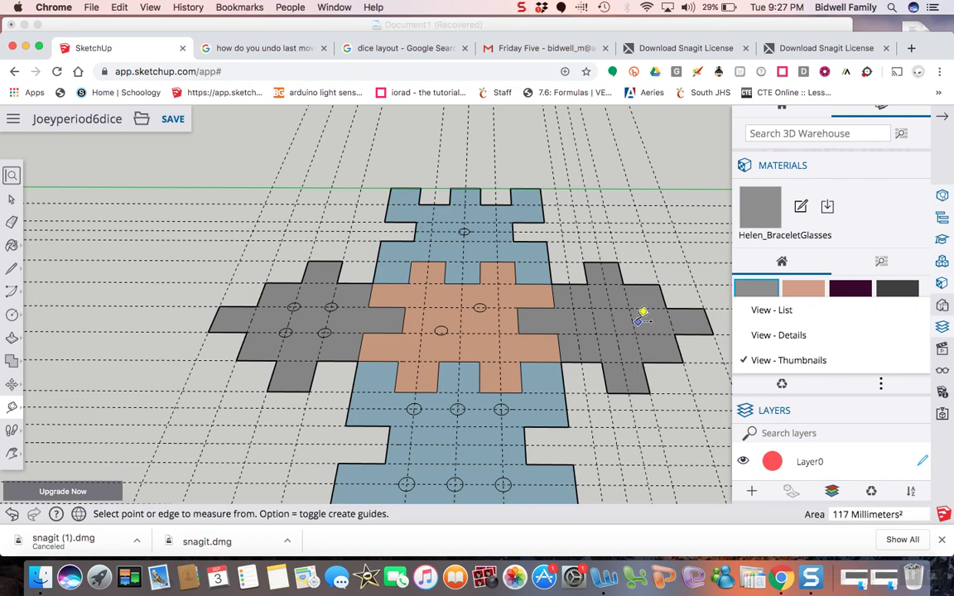
{"action": "left_click", "coordinate": [633, 323]}
{"action": "left_click", "coordinate": [648, 300]}
Step: Add crosswise guide lines for the dot rows of the right-hand grey face, midway between its existing guides
{"action": "left_click", "coordinate": [642, 298]}
{"action": "left_click", "coordinate": [636, 308]}
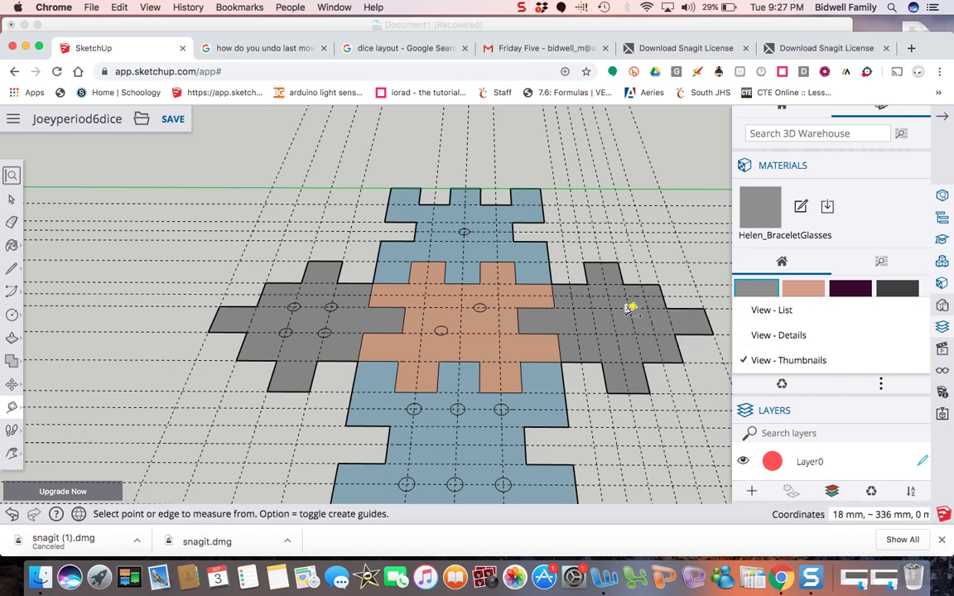
{"action": "left_click", "coordinate": [633, 320]}
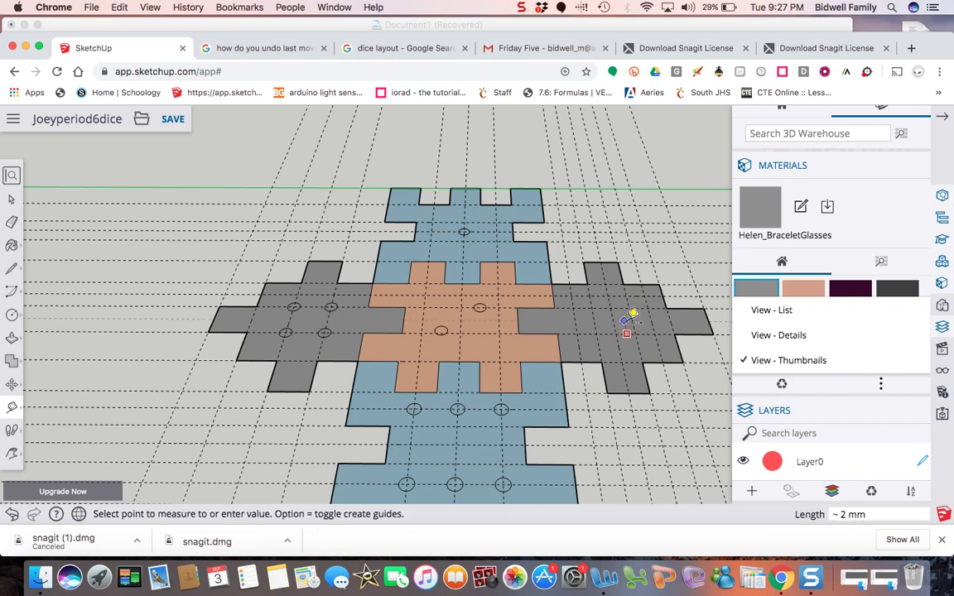
{"action": "left_click", "coordinate": [632, 313]}
{"action": "left_click", "coordinate": [615, 341]}
{"action": "left_click", "coordinate": [615, 339]}
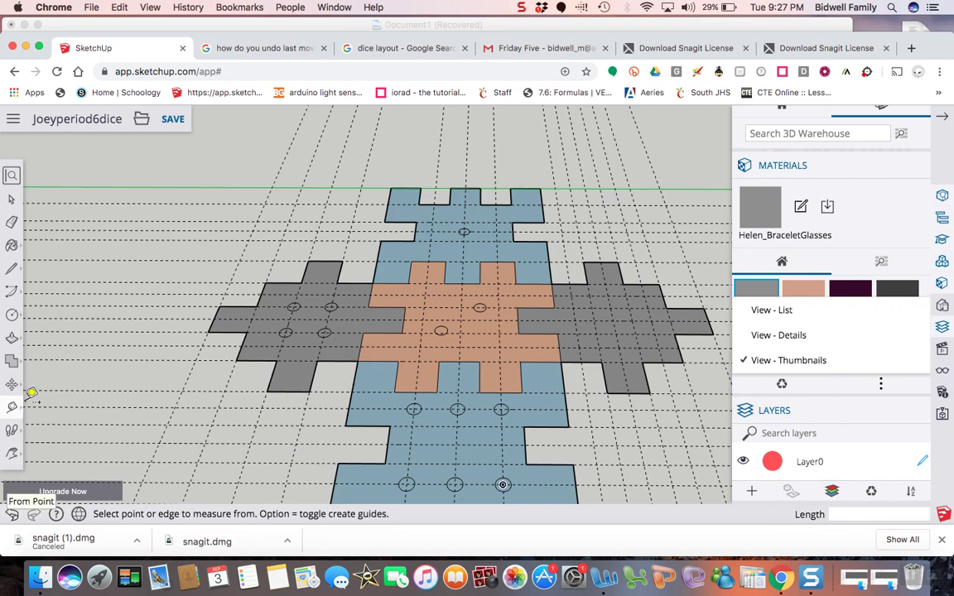
Step: Draw three circles of 0.5 mm radius diagonally across the right-hand grey face at the guide intersections
{"action": "left_click", "coordinate": [12, 315]}
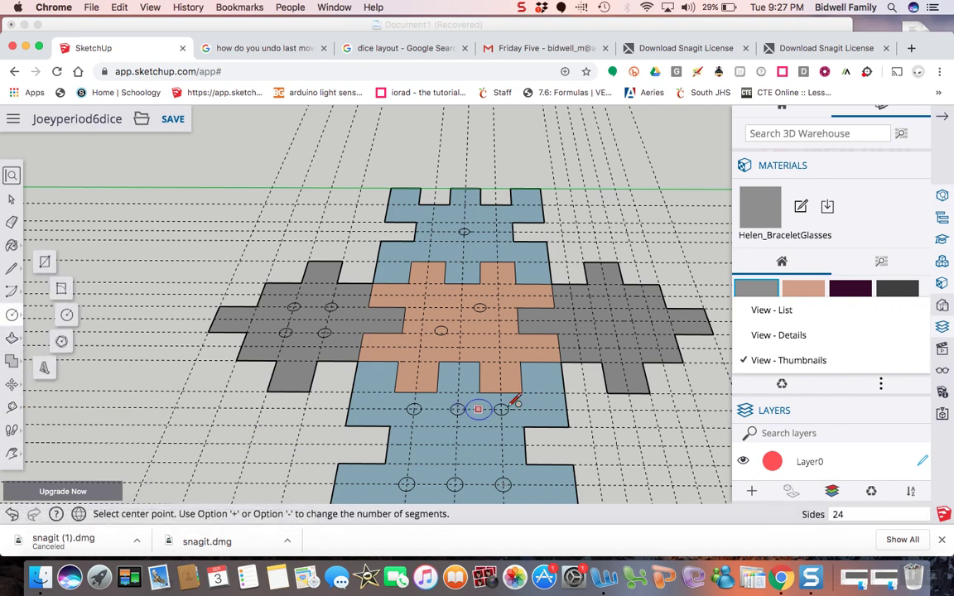
{"action": "left_click", "coordinate": [578, 346]}
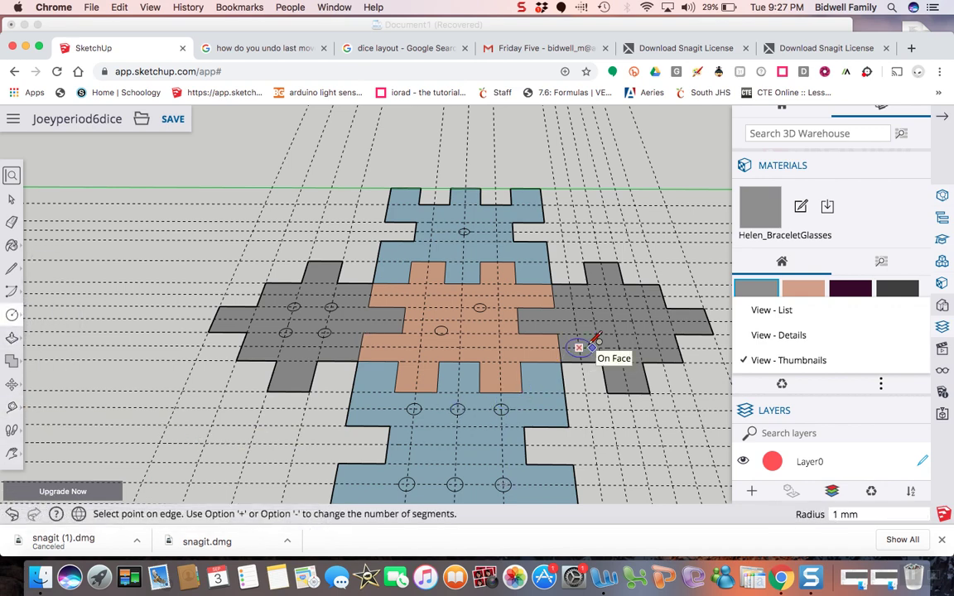
{"action": "left_click", "coordinate": [592, 341]}
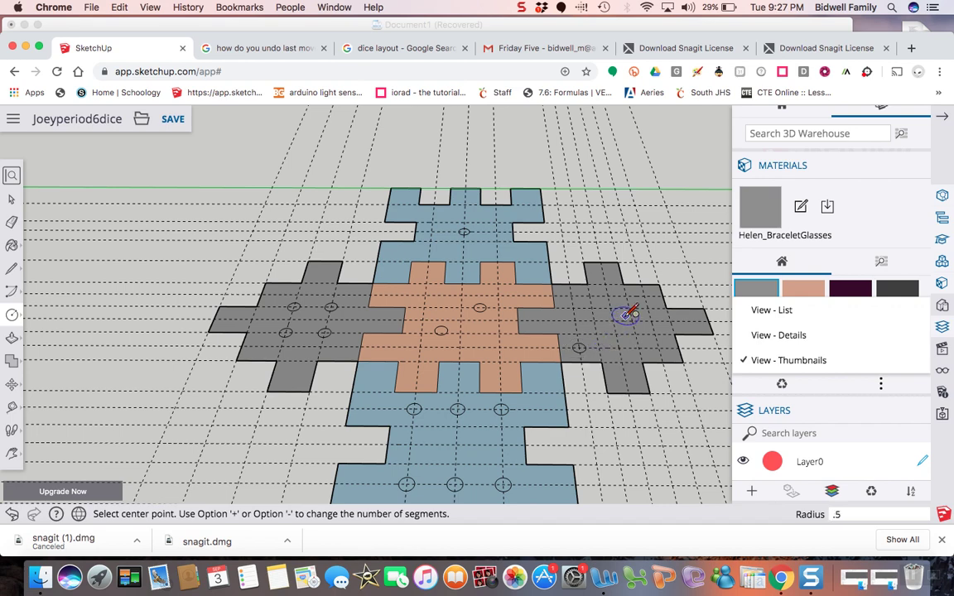
{"action": "left_click", "coordinate": [612, 320]}
{"action": "left_click", "coordinate": [632, 318]}
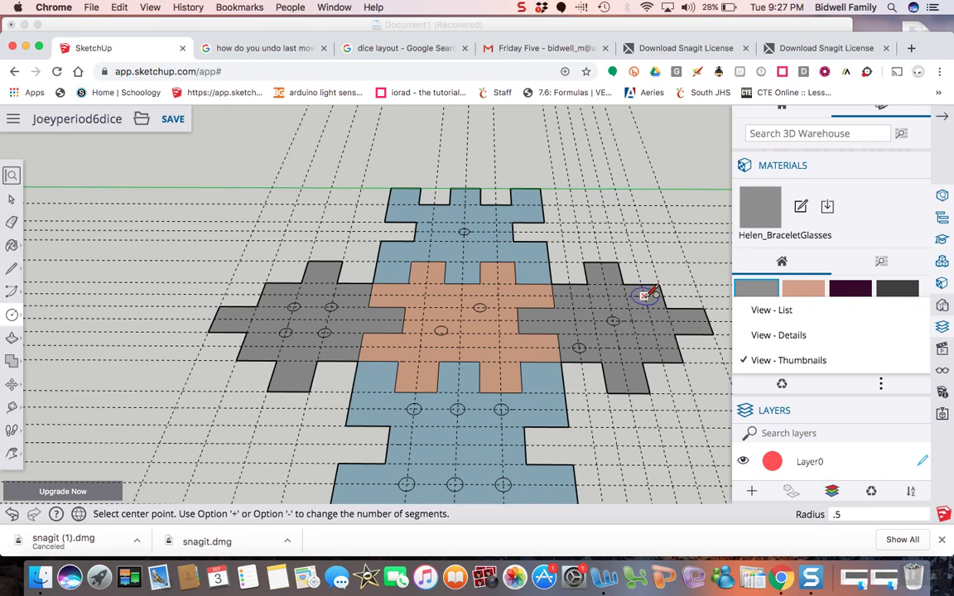
{"action": "left_click", "coordinate": [645, 295]}
{"action": "left_click", "coordinate": [655, 297]}
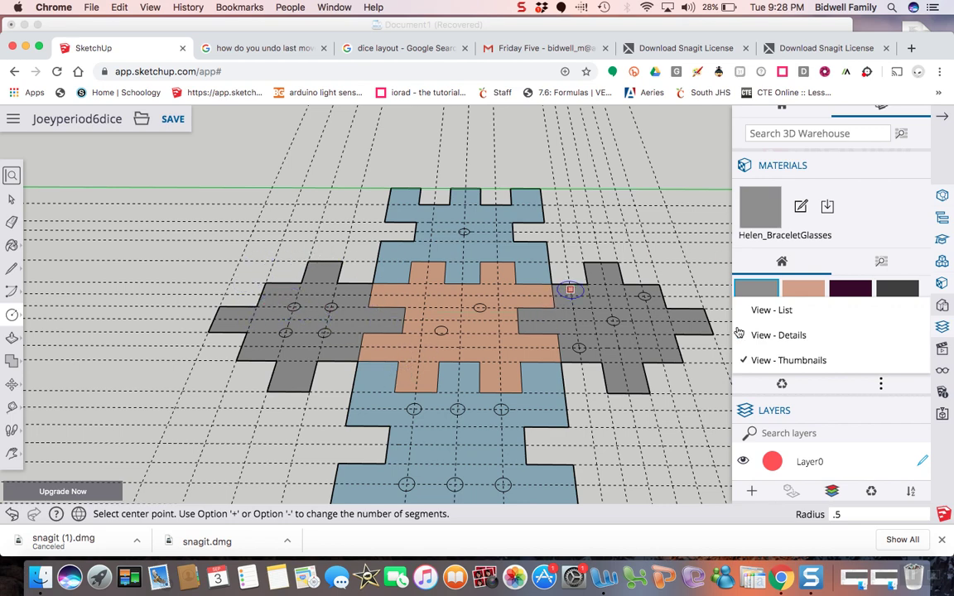
{"action": "left_click", "coordinate": [11, 454]}
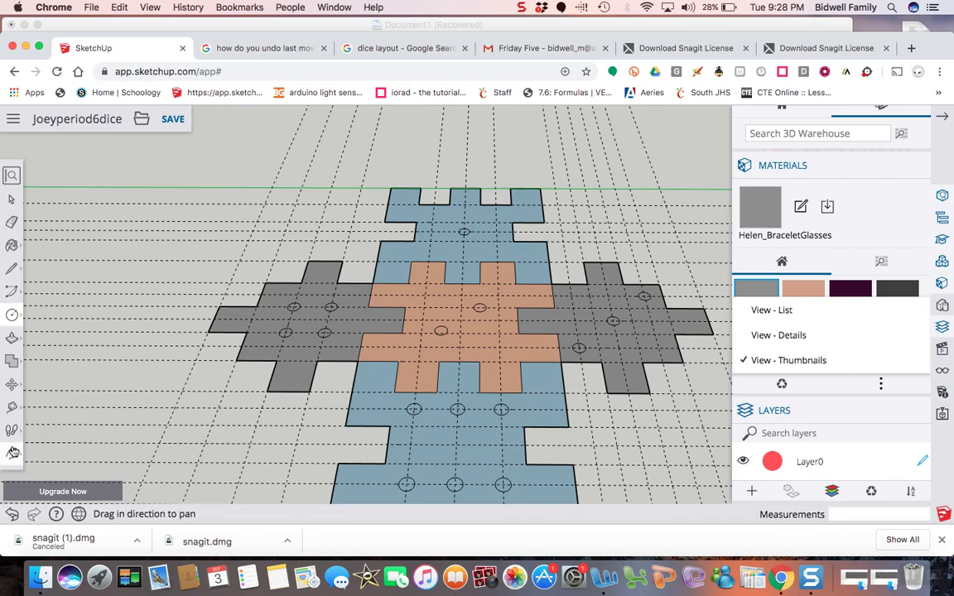
Step: Save a copy of the dice model under its current name in the SketchUp project on Trimble Connect, overwriting the existing model
{"action": "left_click_drag", "start_coordinate": [263, 439], "coordinate": [229, 307]}
{"action": "left_click", "coordinate": [18, 455]}
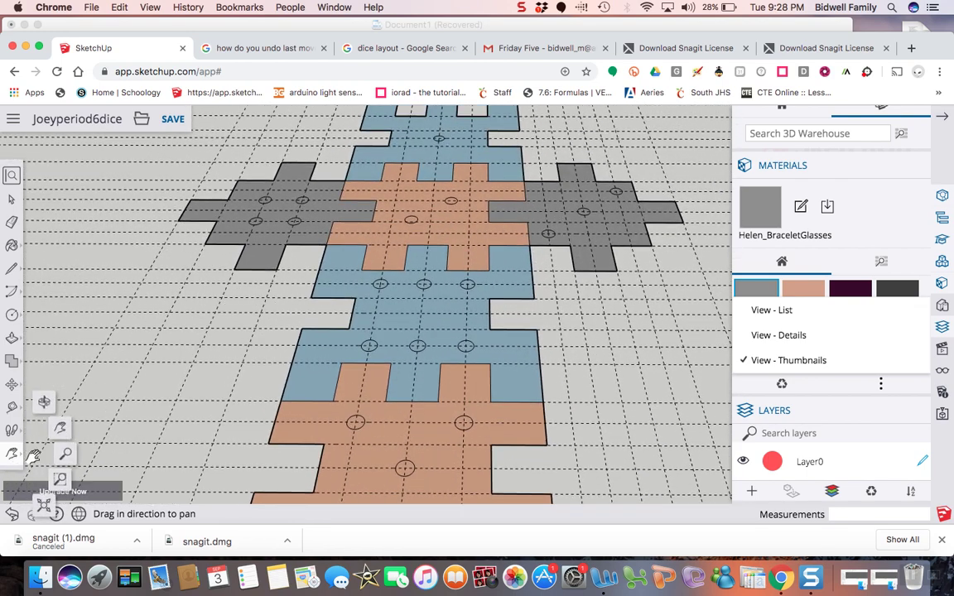
{"action": "left_click", "coordinate": [46, 506]}
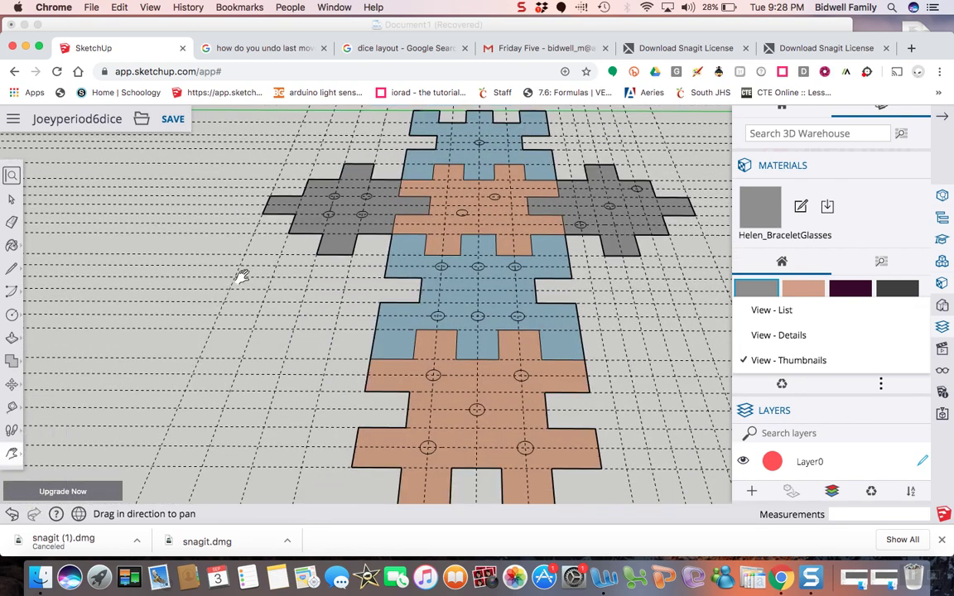
{"action": "left_click", "coordinate": [143, 122]}
{"action": "left_click", "coordinate": [151, 186]}
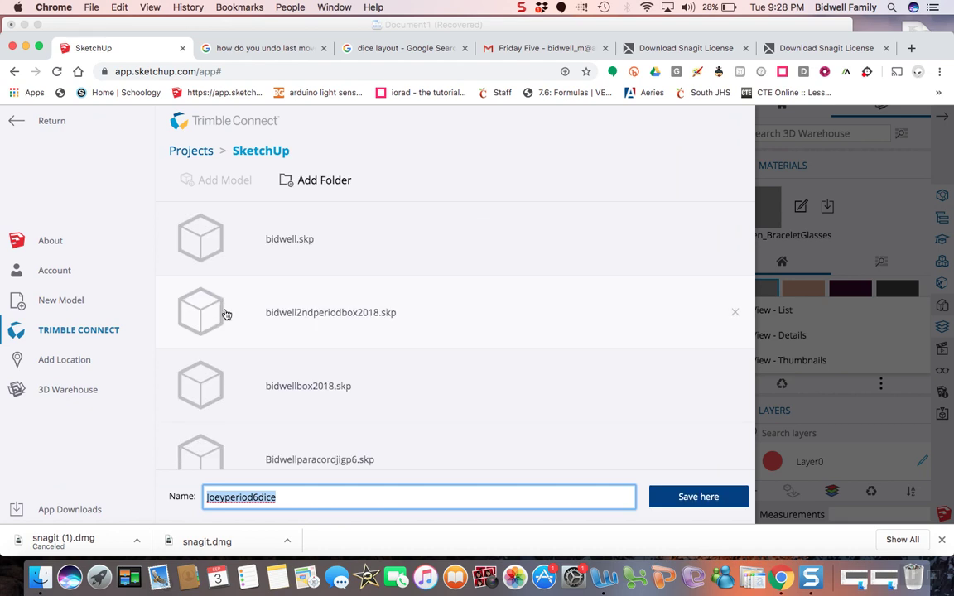
{"action": "left_click", "coordinate": [671, 501]}
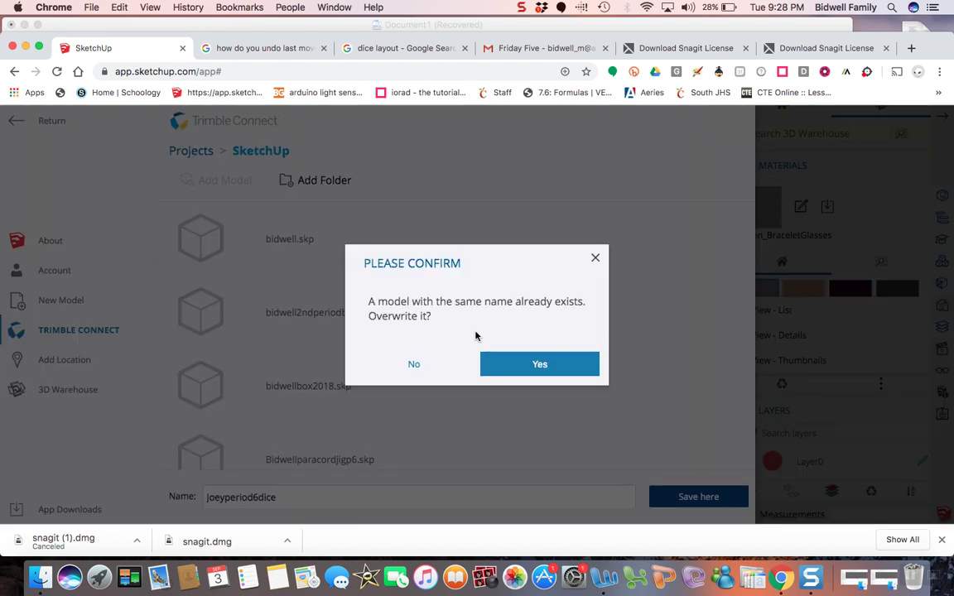
{"action": "left_click", "coordinate": [518, 369]}
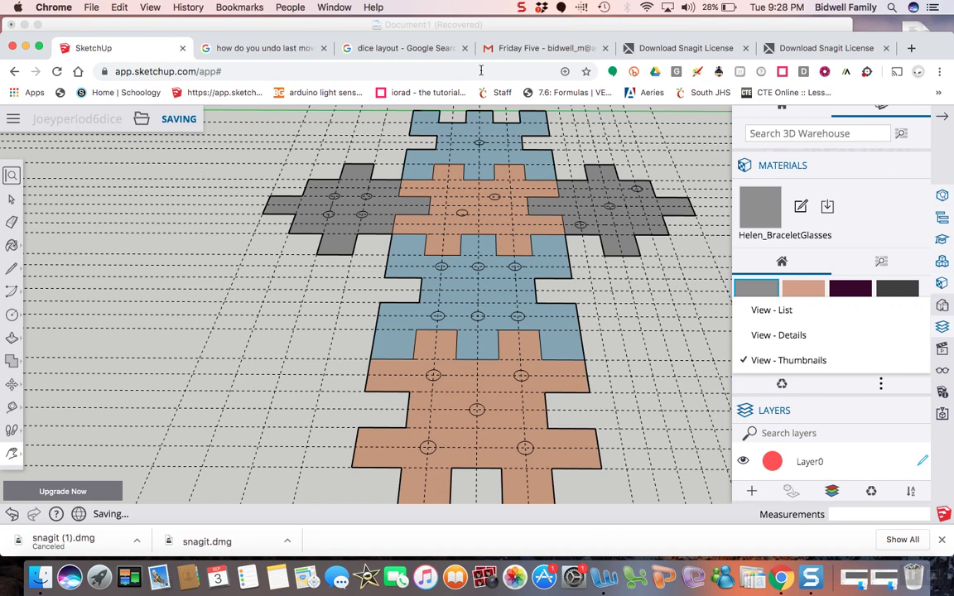
{"action": "left_click", "coordinate": [522, 7]}
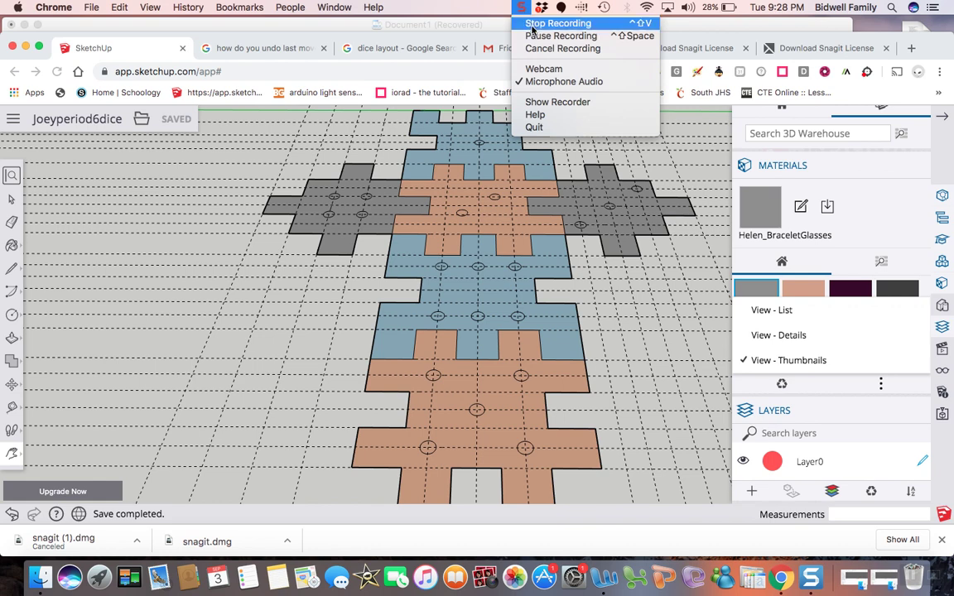
{"action": "left_click", "coordinate": [530, 25]}
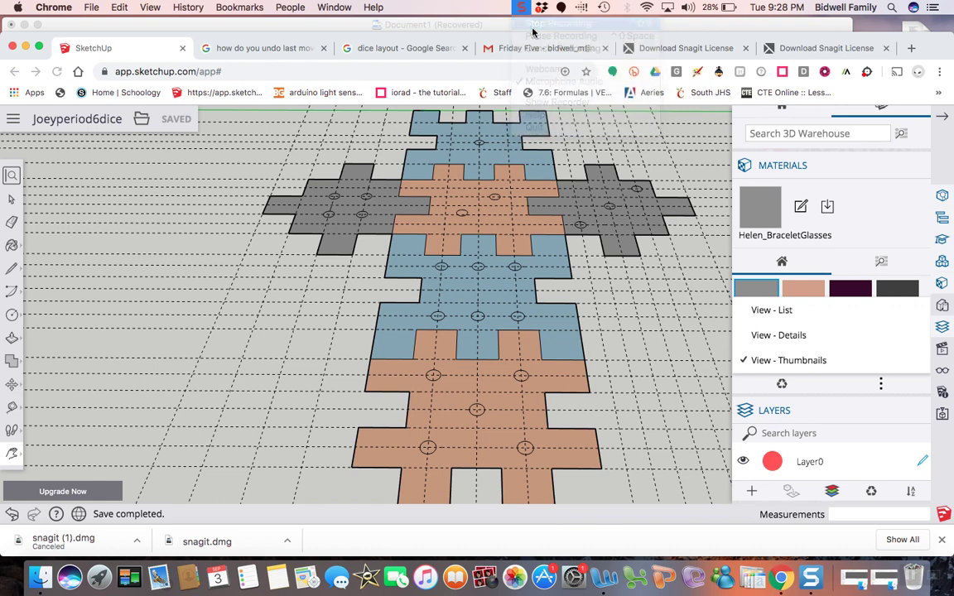